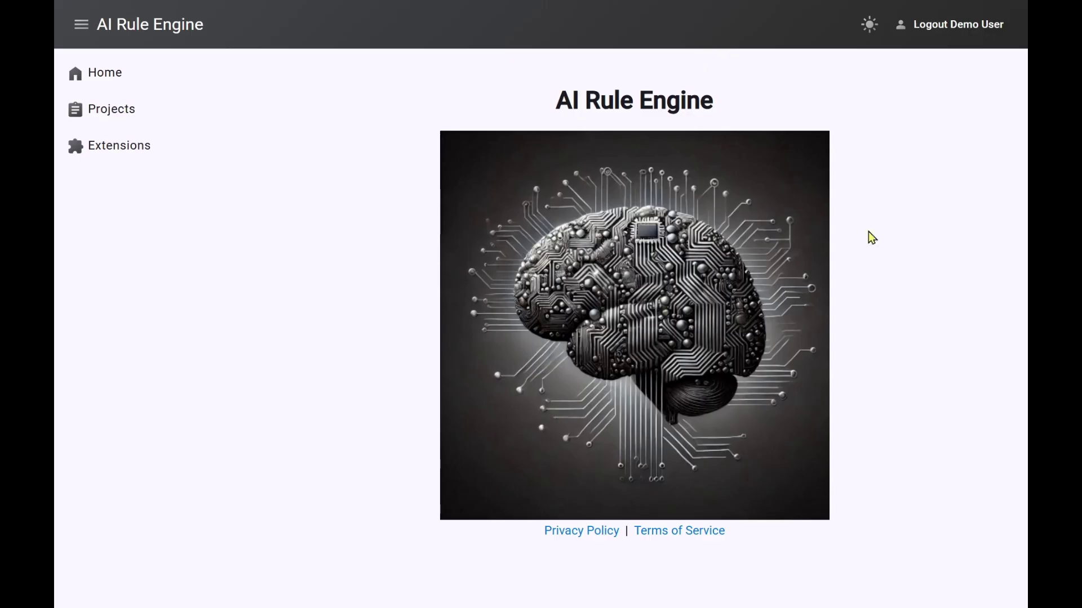
Start the first project and name it "X.com Post Generator"
click(95, 116)
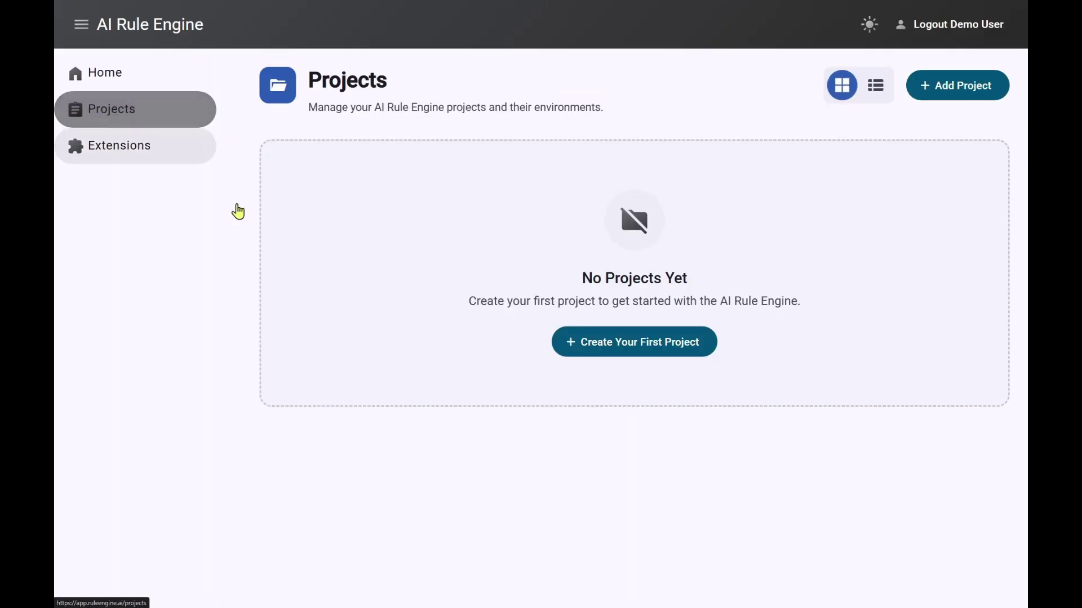
click(632, 352)
click(377, 169)
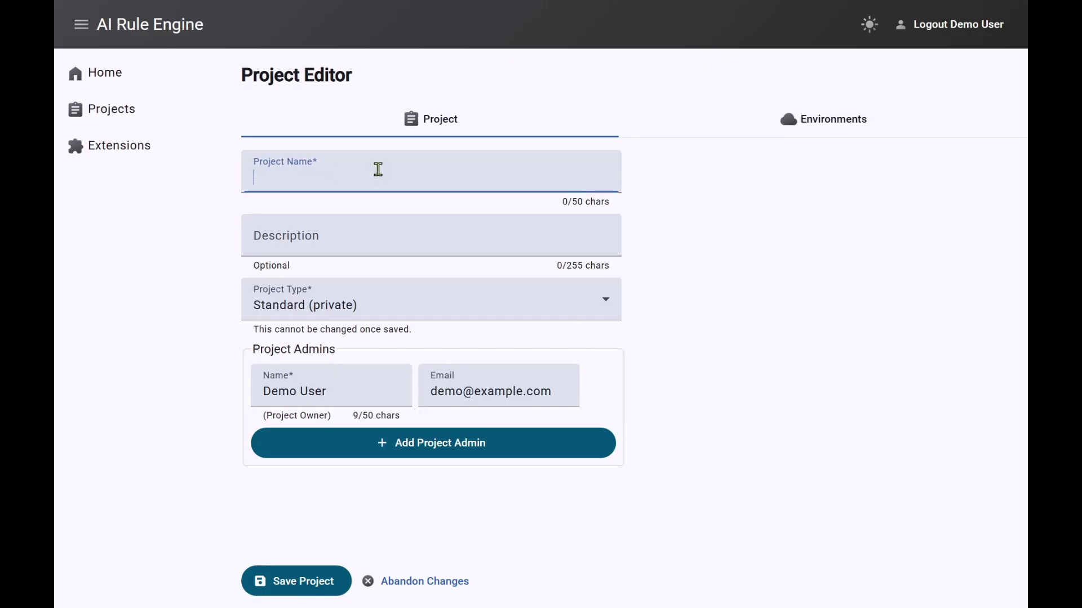
text(X.com)
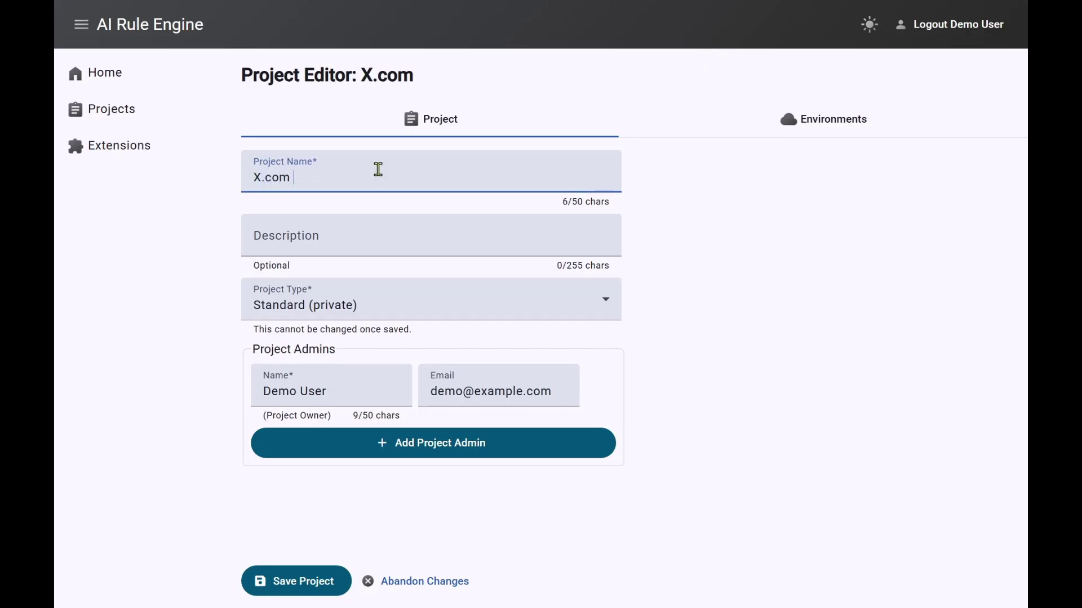
text( Post Generator)
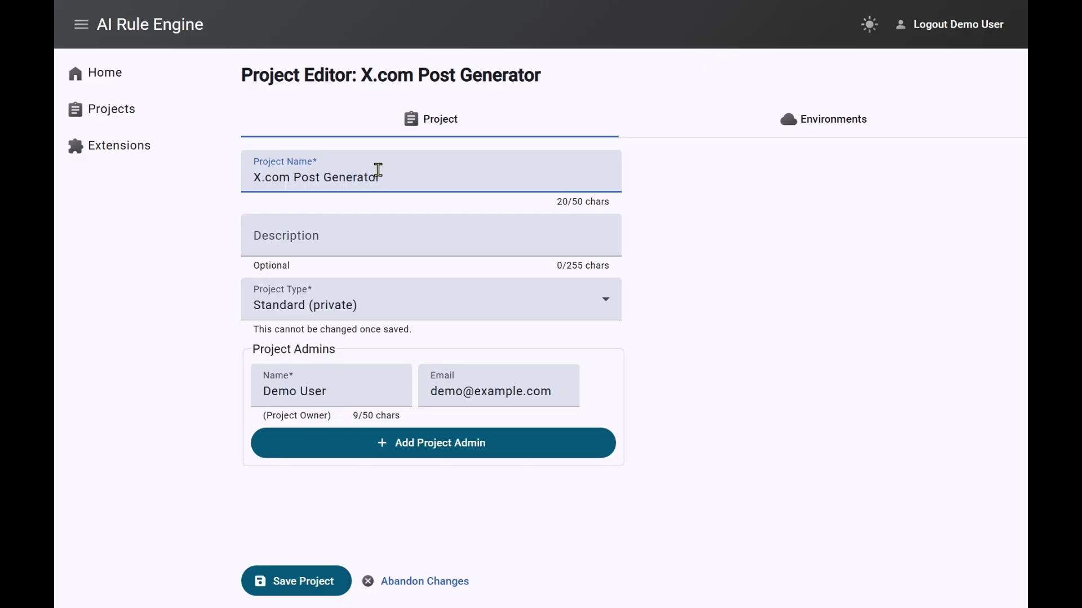
Save the new project, agreeing to and accepting the Terms of Service
click(294, 589)
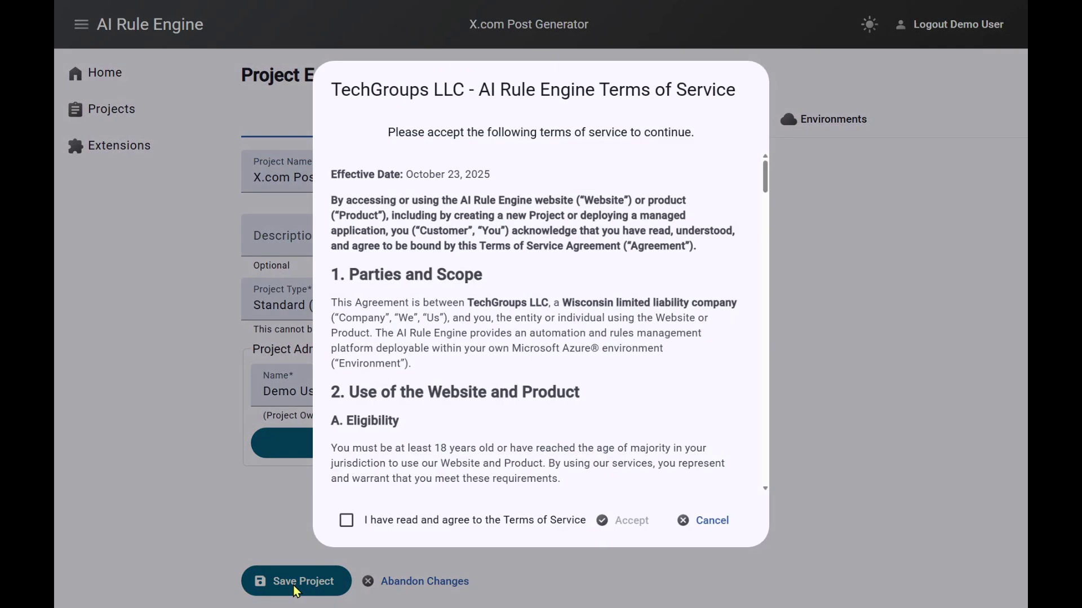
click(347, 521)
click(620, 521)
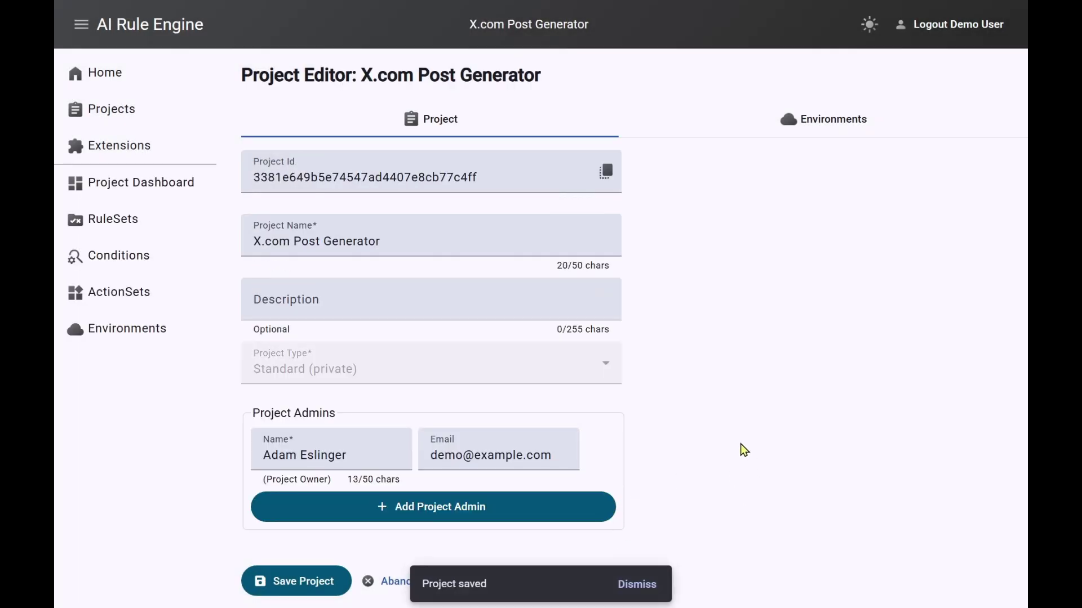
Start another project named "X.com Post Generator Ext" with the project type Extension (share with others)
click(105, 111)
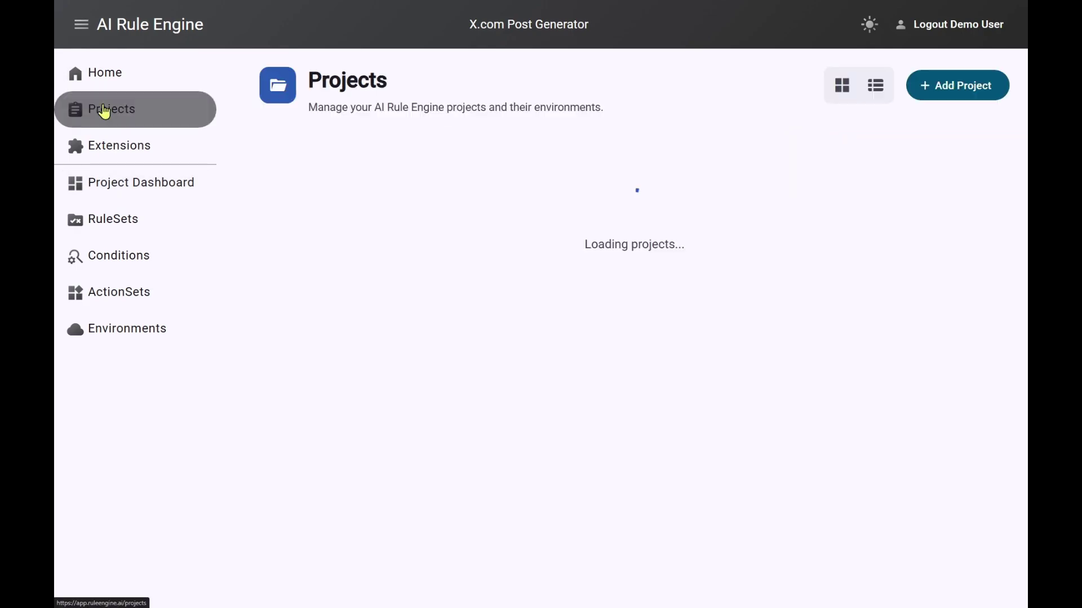
click(965, 96)
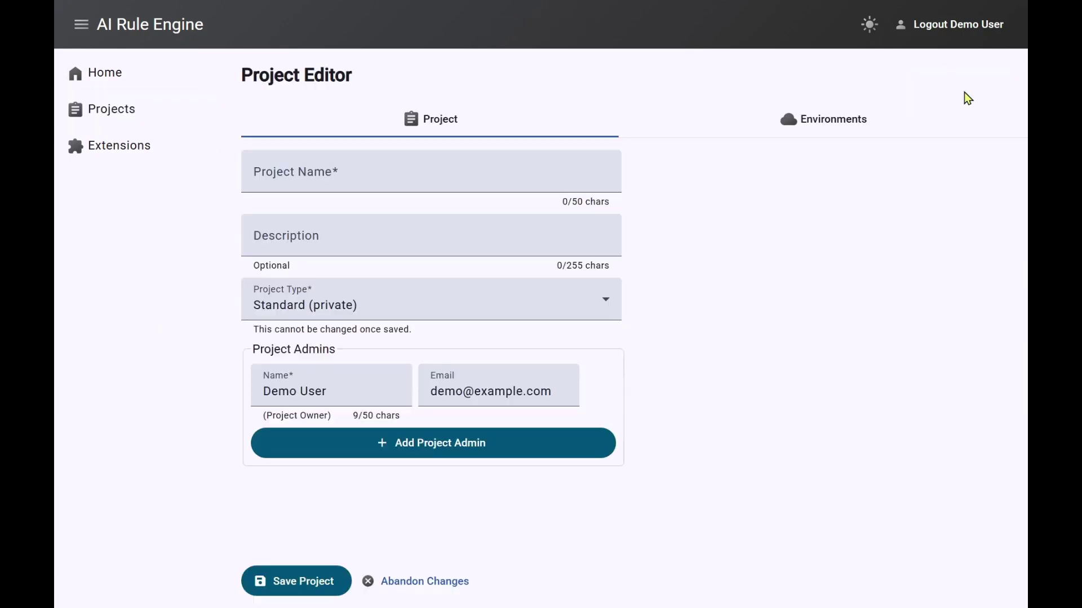
click(405, 175)
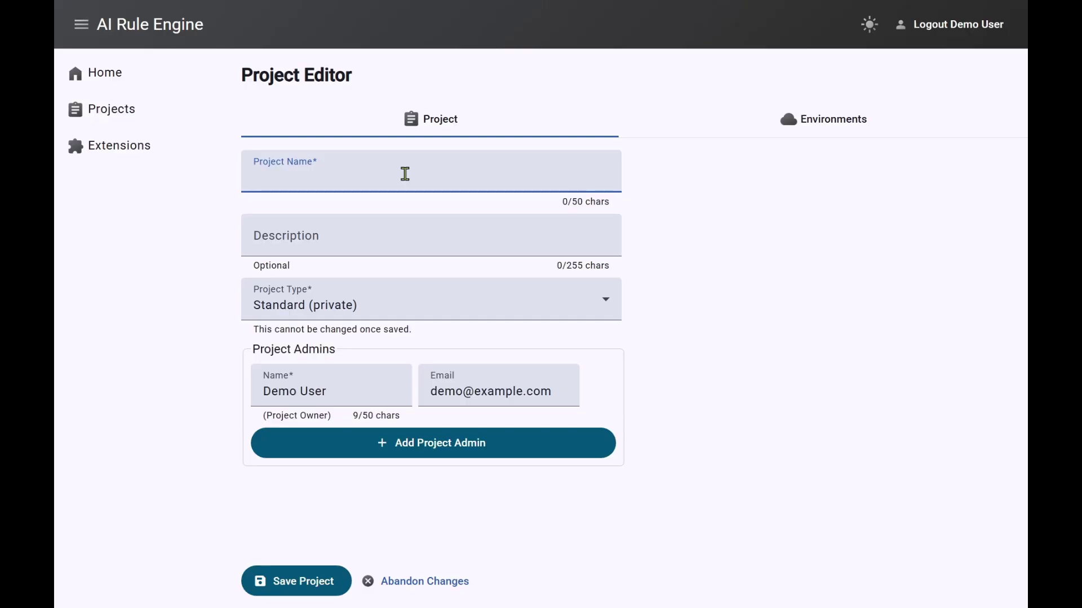
text(X.com Post T)
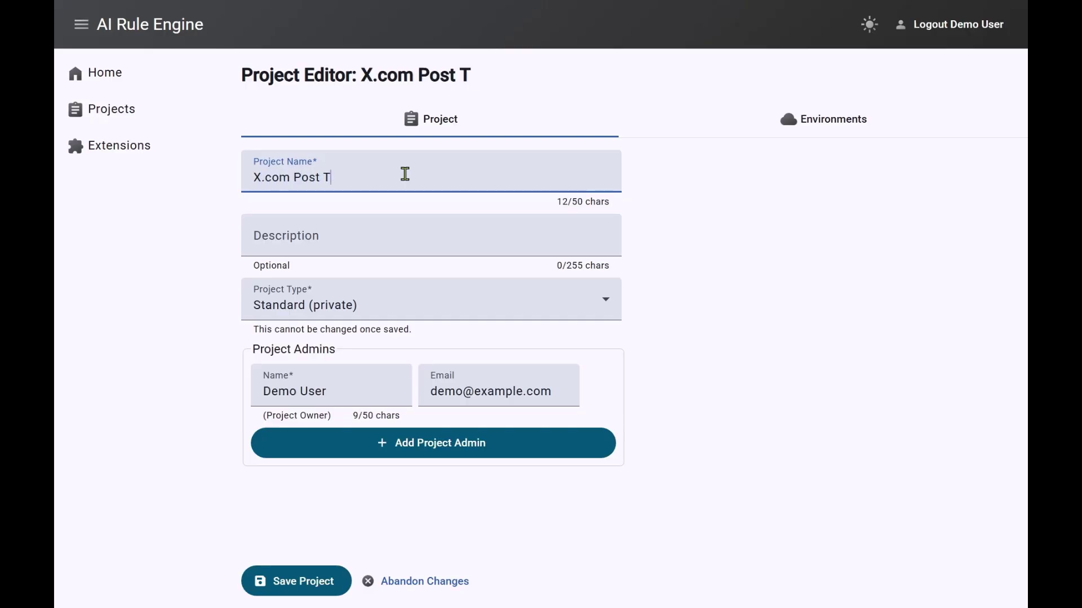
key(BackSpace)
text(Gne)
key(BackSpace)
key(BackSpace)
text(enerator Ex)
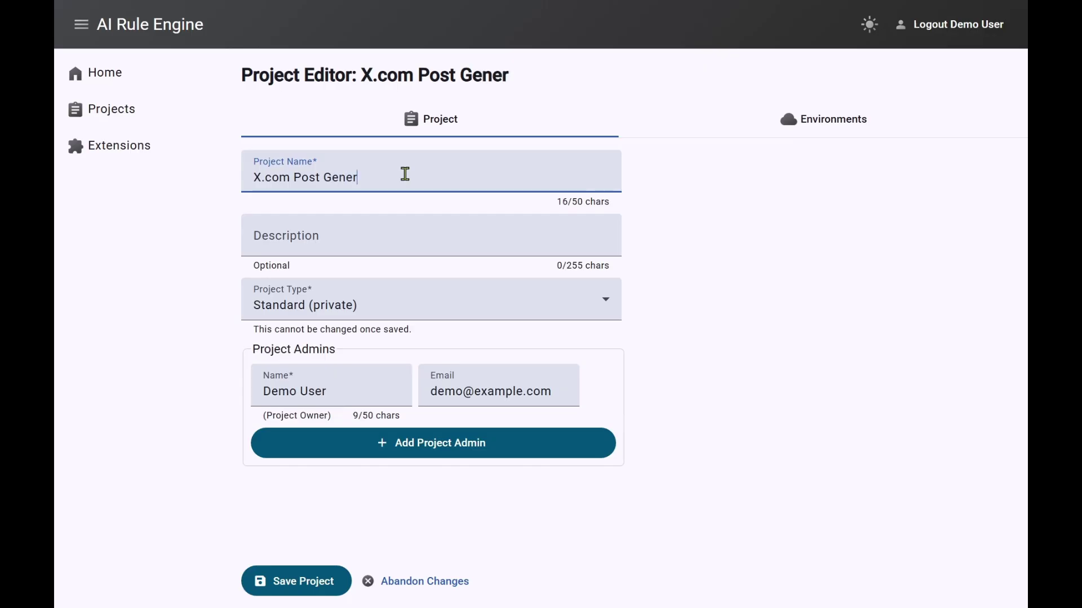
text(t)
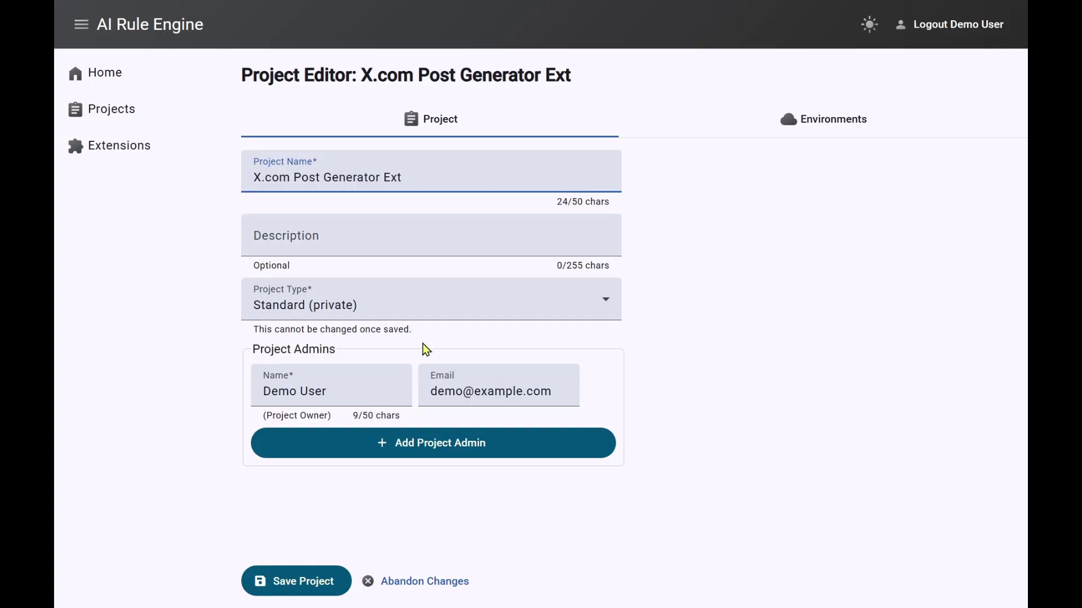
click(382, 307)
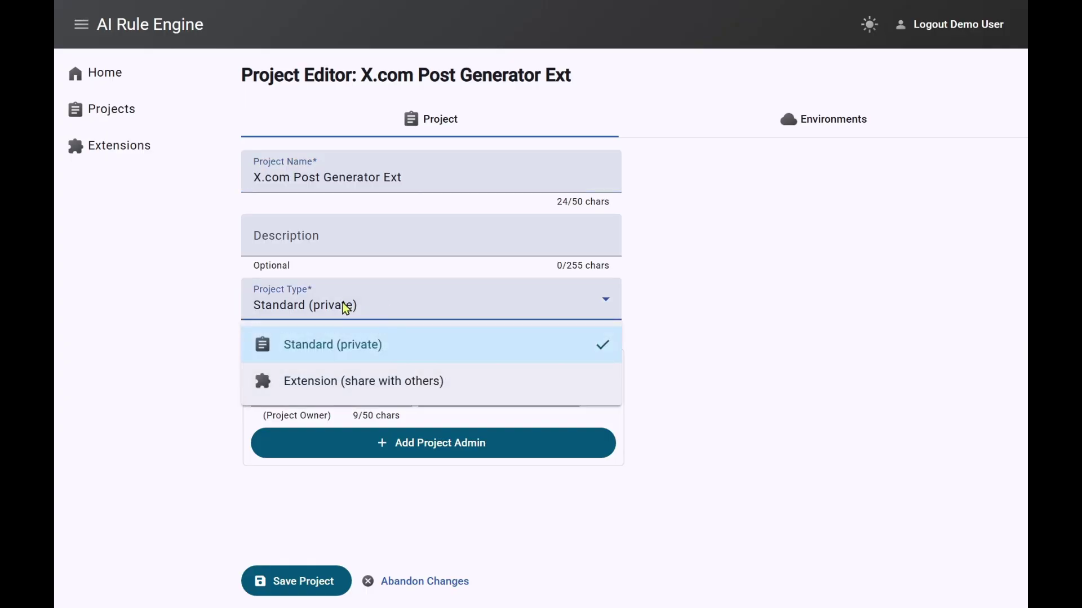
click(332, 387)
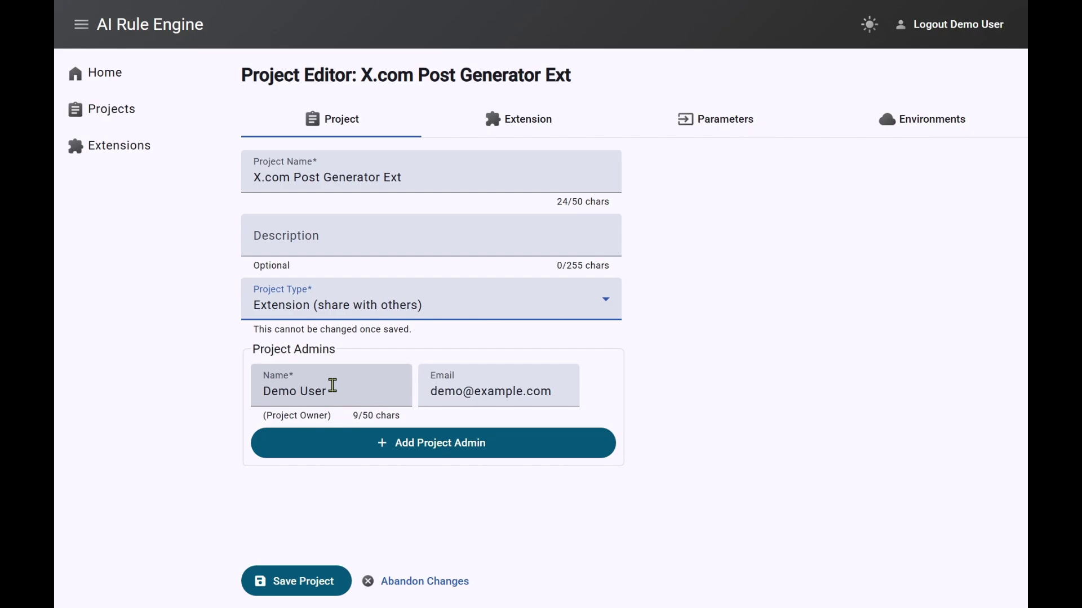
Name the extension "X.com Post Generator" with description "This accepts an AI prompt and will generate an image and tweet text which will be posted to X.com."
click(518, 125)
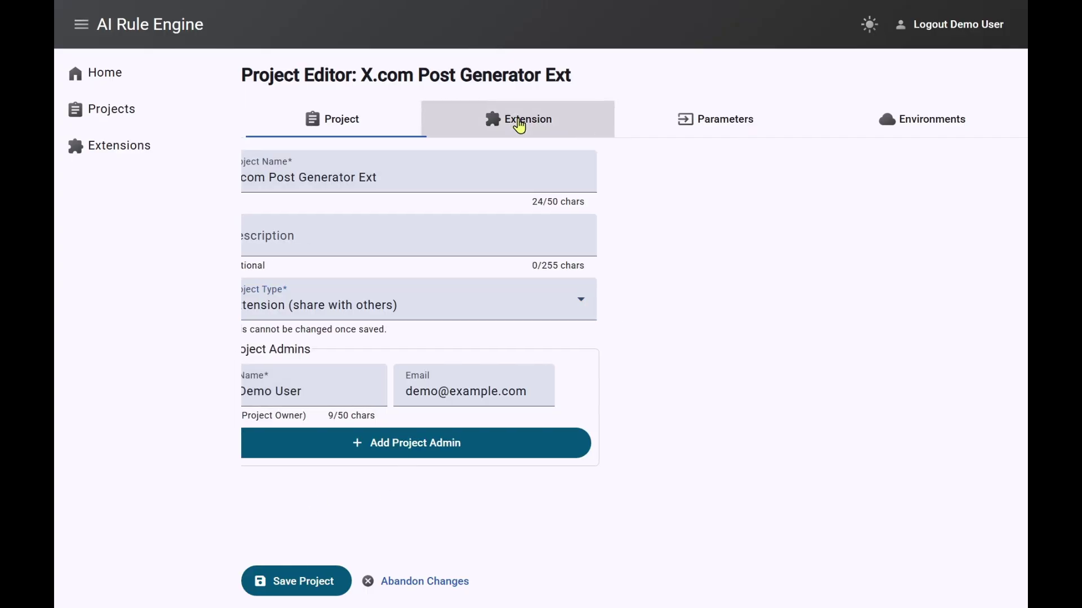
click(376, 172)
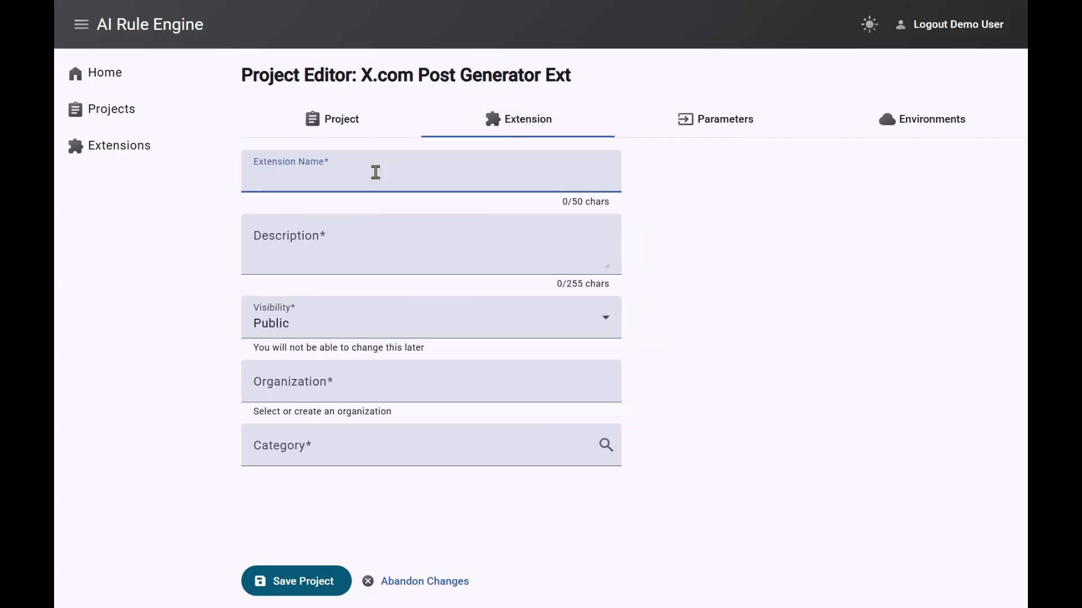
text(X.com Post Gene)
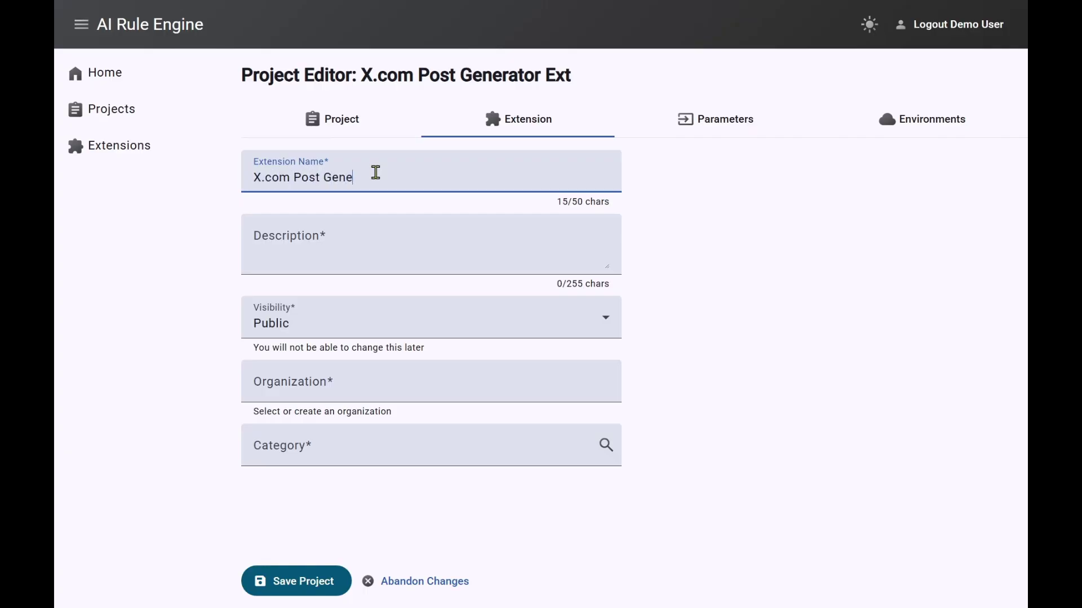
text(rator)
click(365, 235)
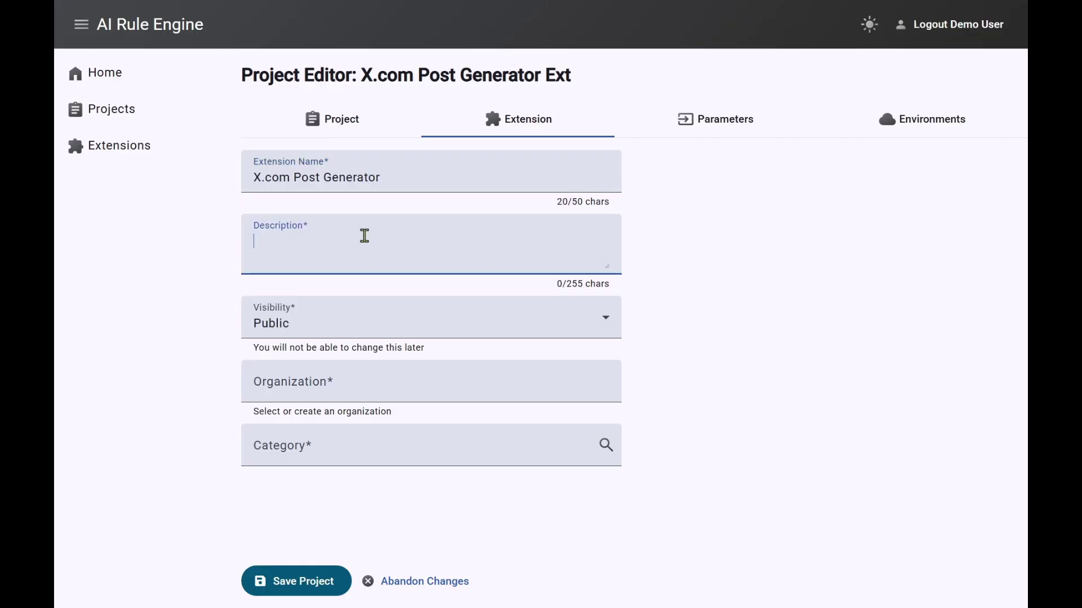
text(This accepts an AI prompt and will generate an image and tweet text which will be posted to X.com)
text(.)
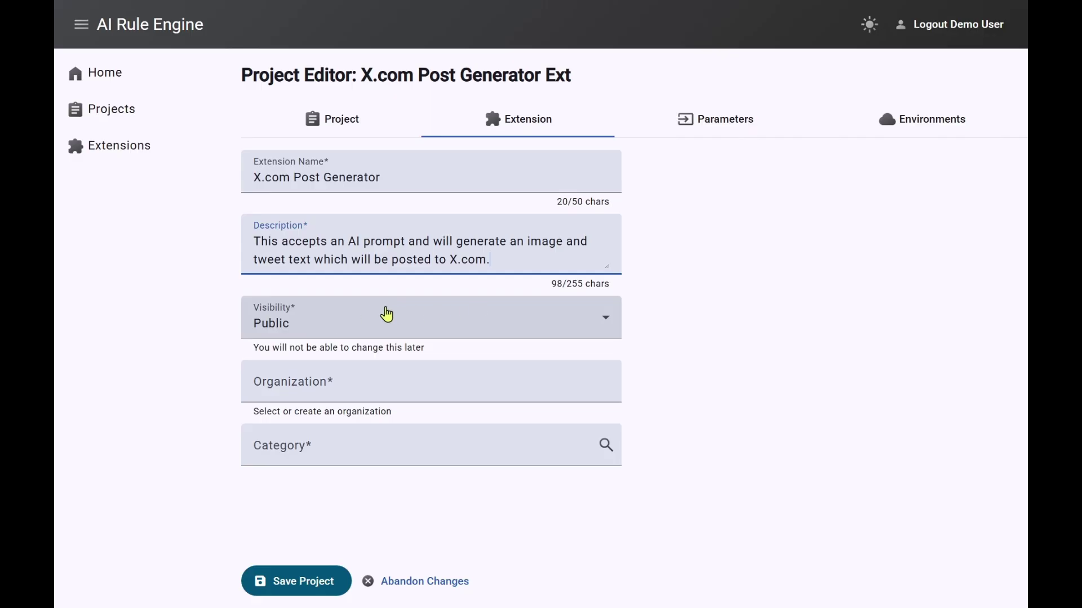
click(340, 324)
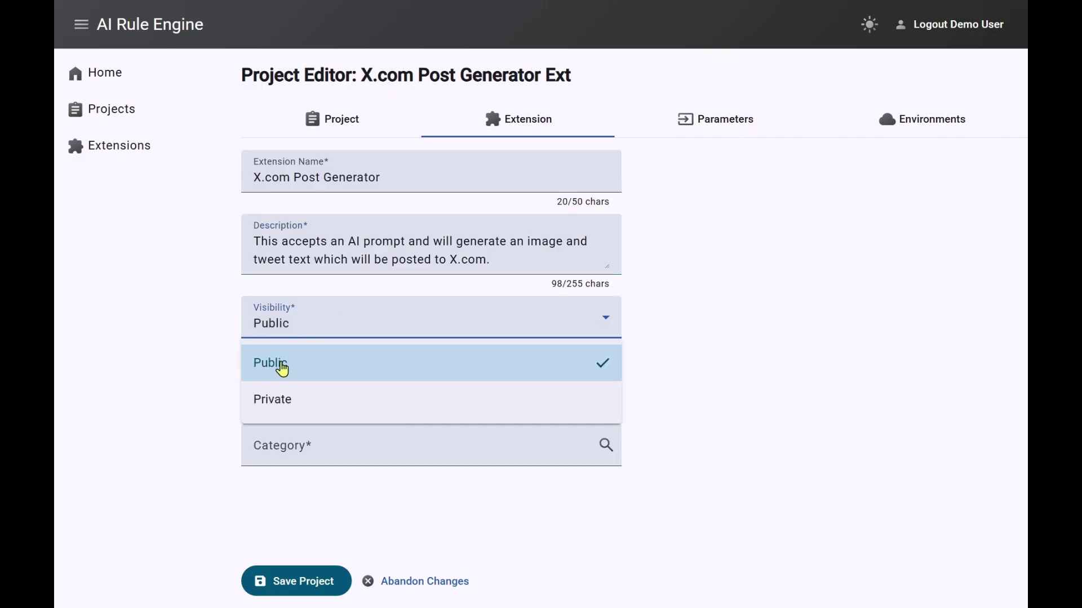
click(305, 411)
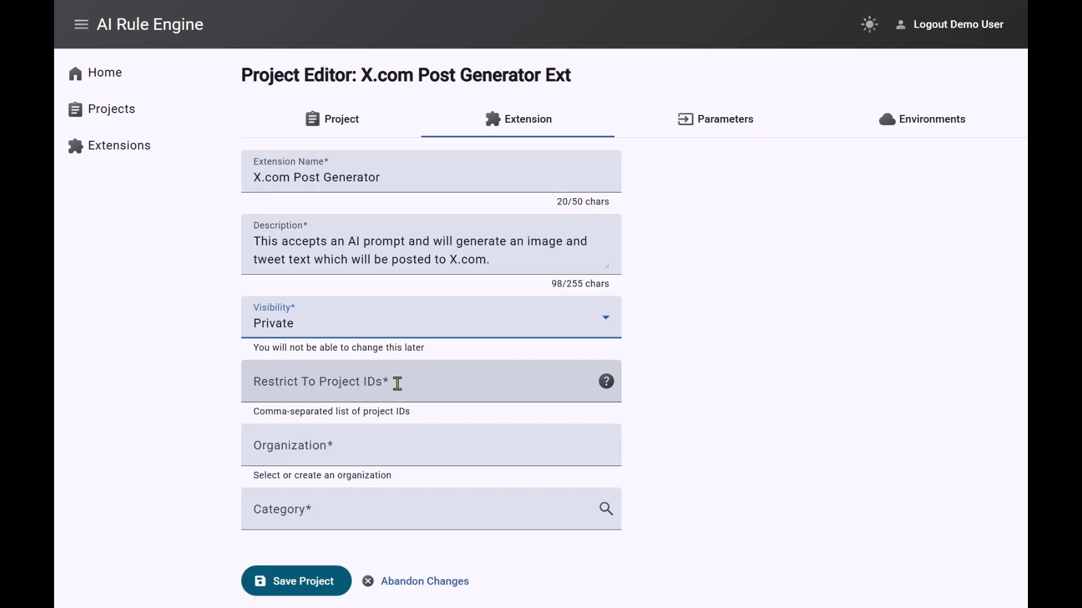
click(344, 324)
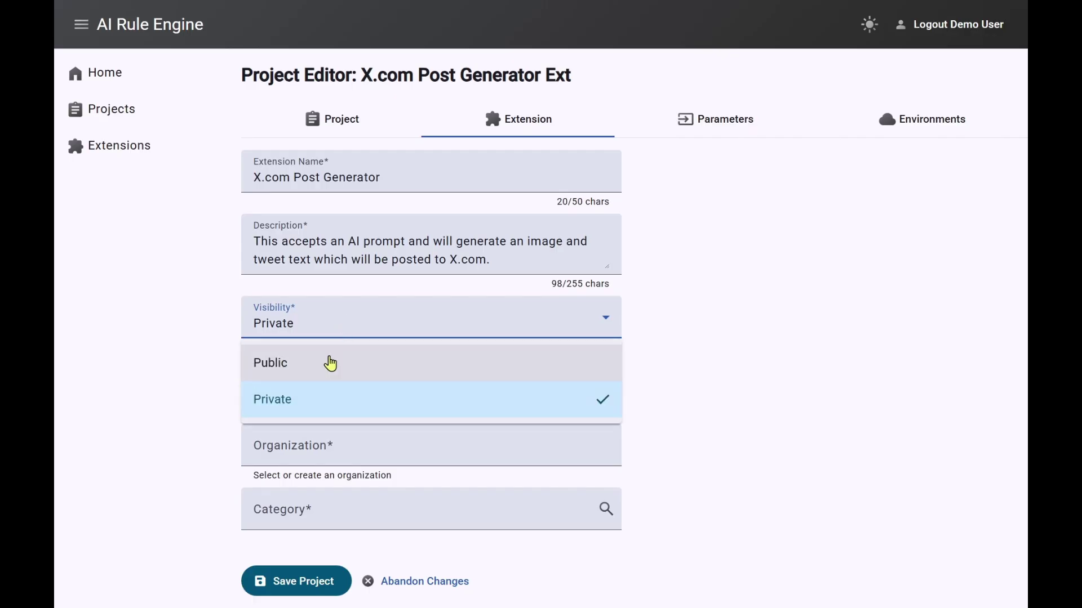
click(328, 362)
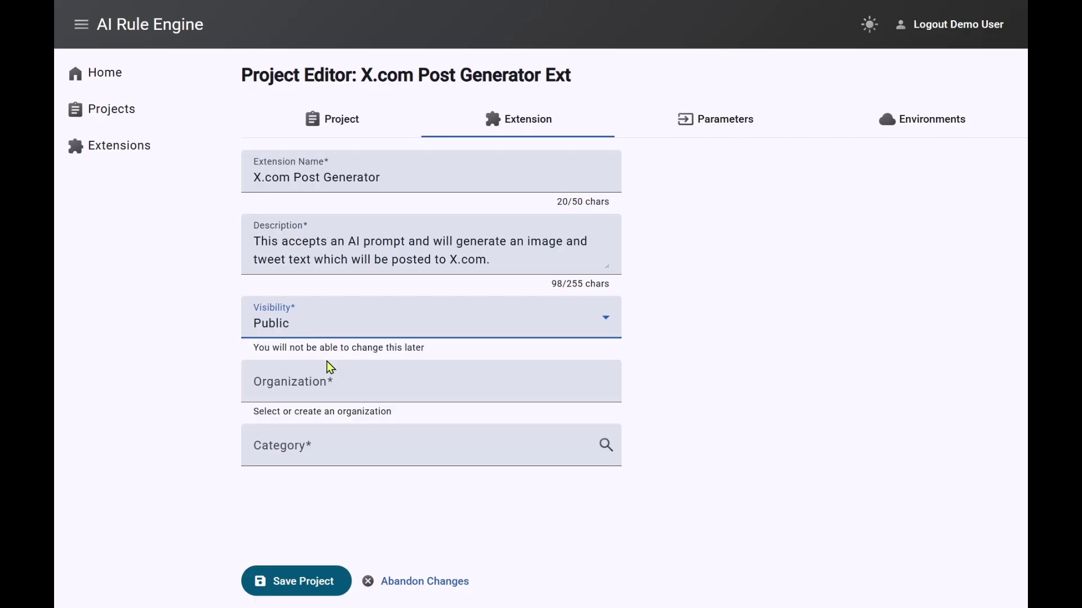
Assign the extension to the AI Rule Engine organization and the Social Media Management category
click(378, 386)
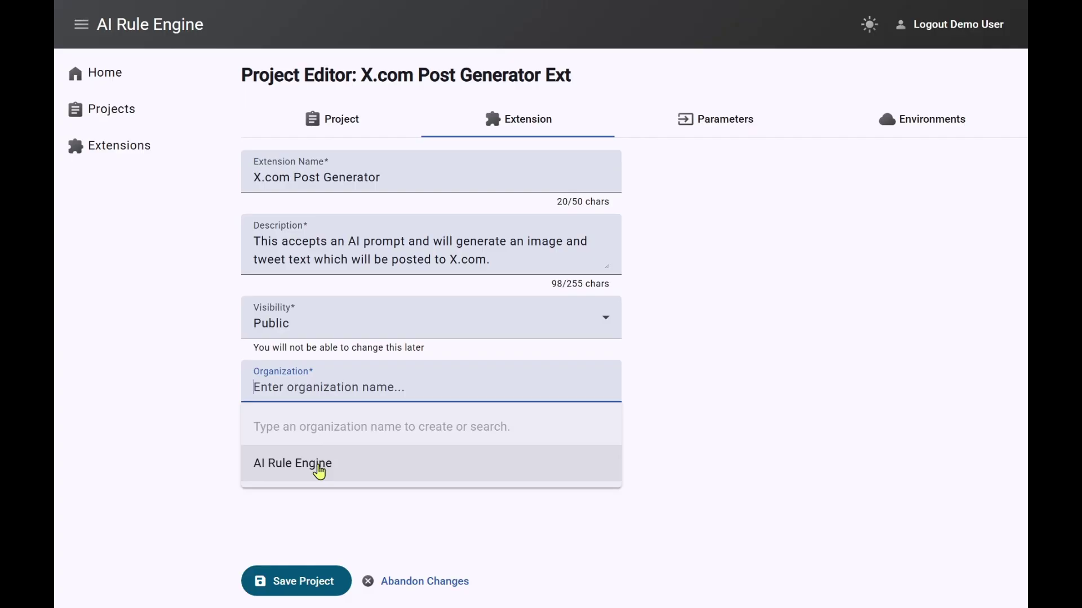
click(319, 471)
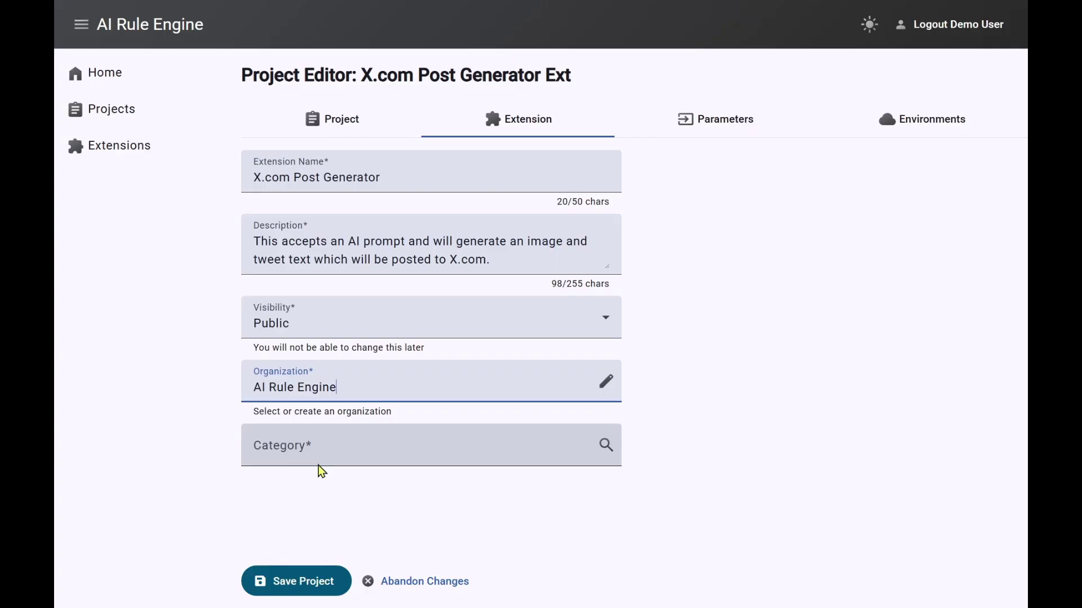
click(309, 446)
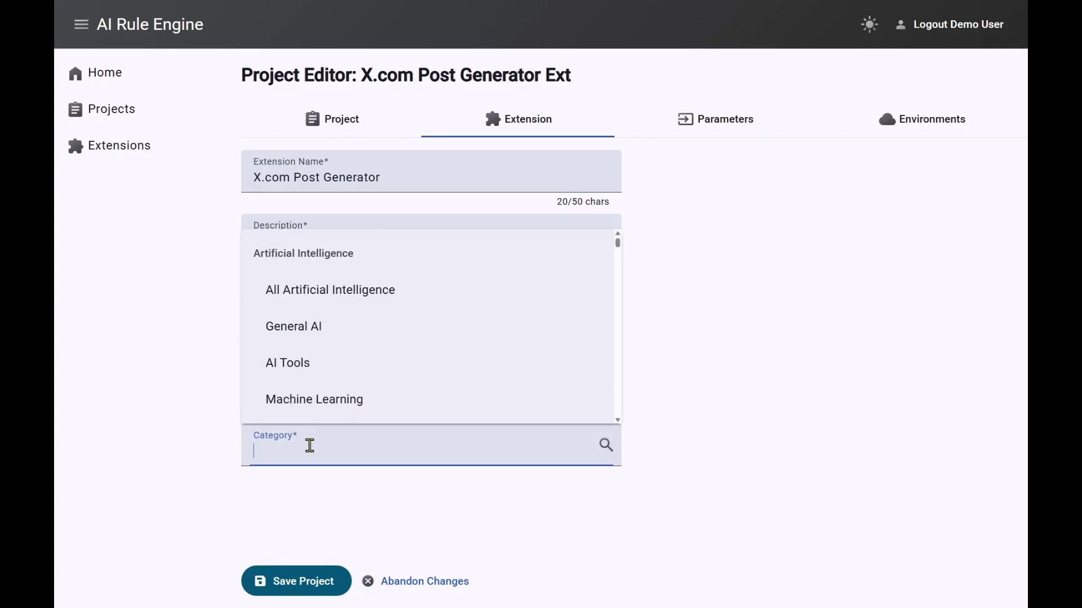
text(soc)
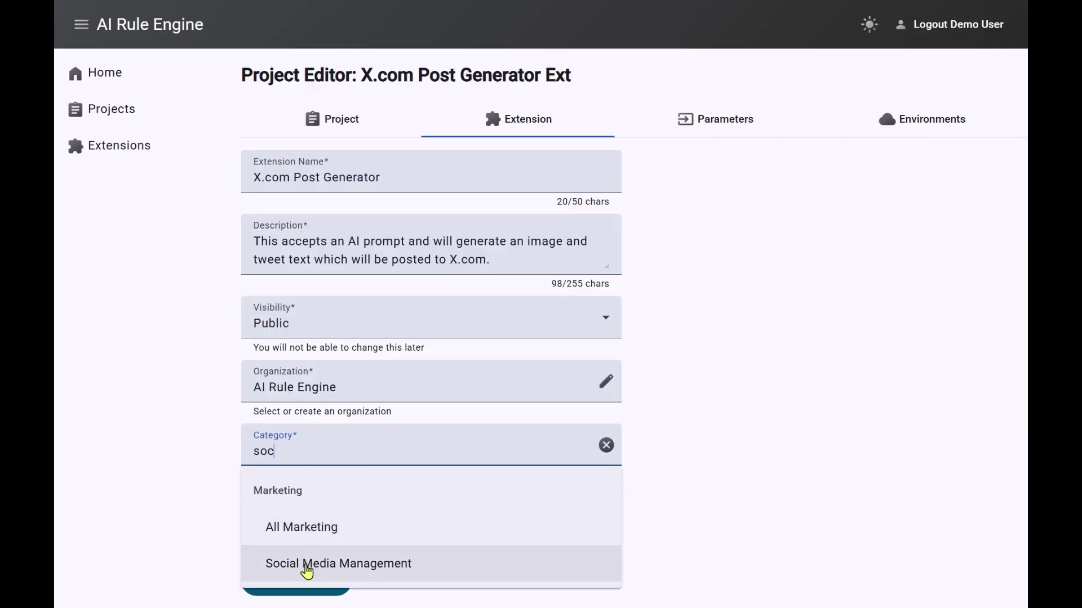
click(334, 565)
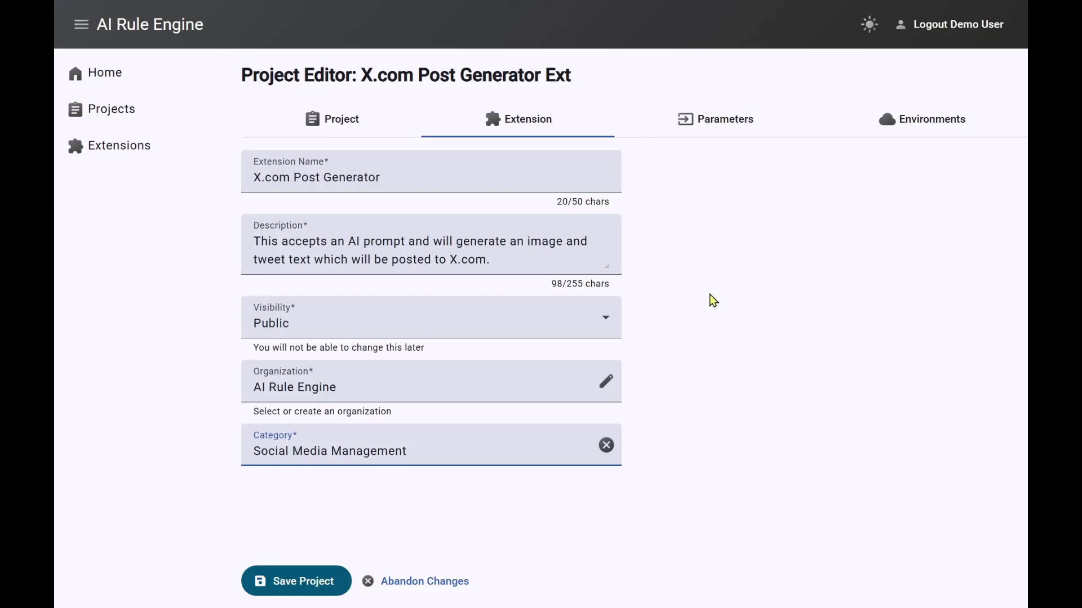
Set the entry RuleSet name in the extension's parameters to "Entry"
click(711, 123)
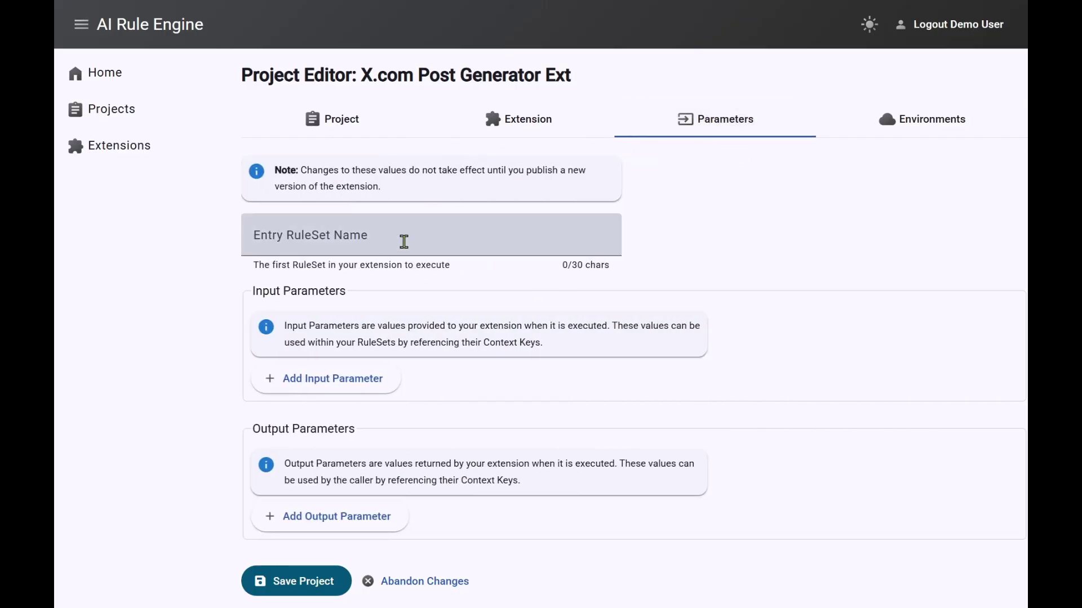
click(316, 237)
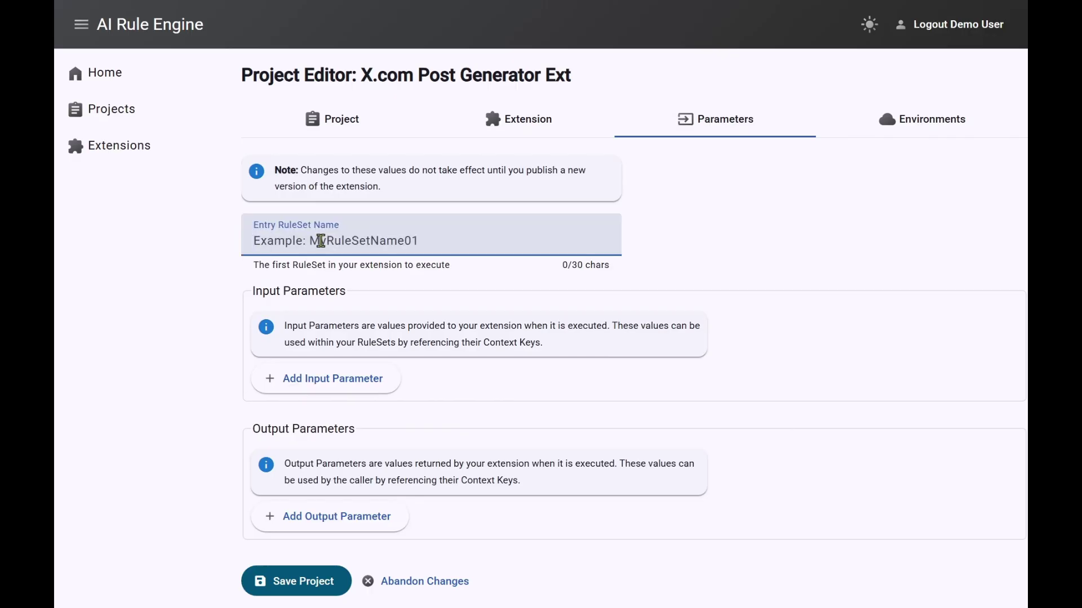
text(Entry)
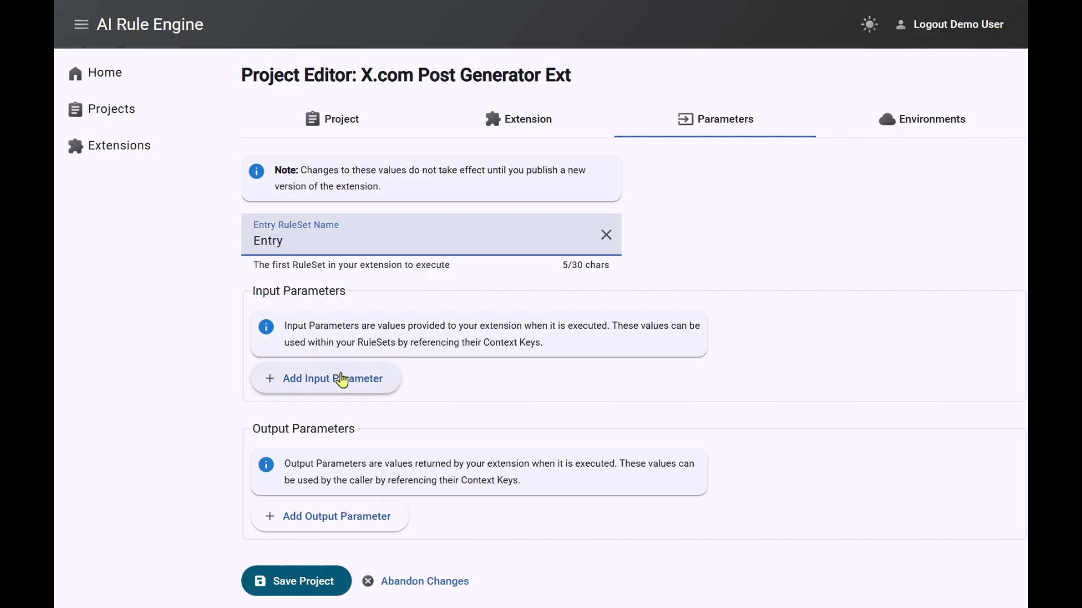
Add an input parameter labelled "AI Prompt" with placeholder "Prompt text" and hint "AI prompt to generate tweet text"
click(314, 380)
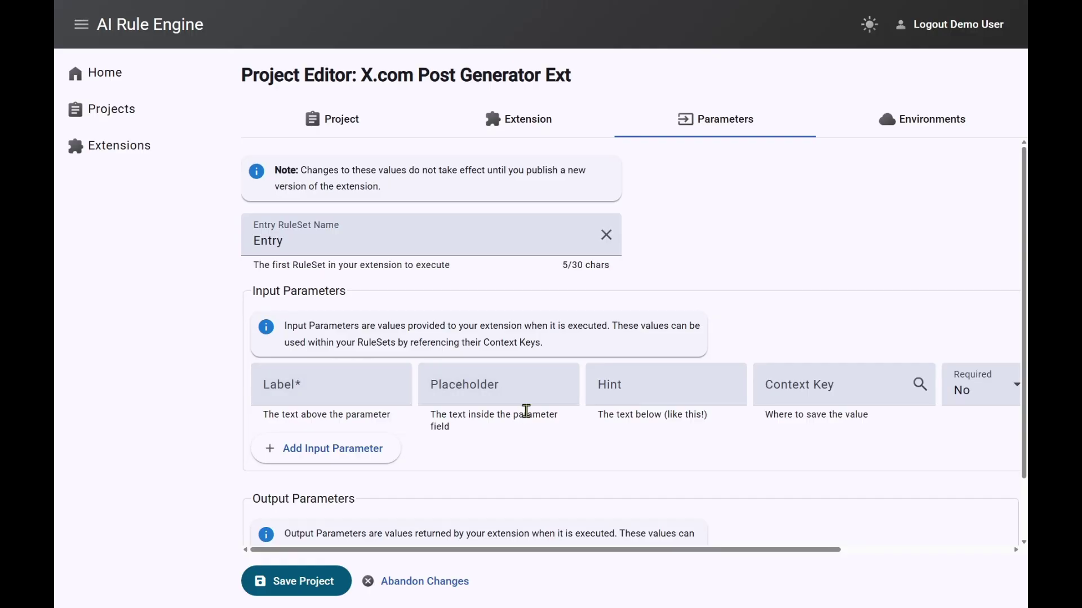
scroll(608, 432, down, 1)
click(321, 335)
text(AI )
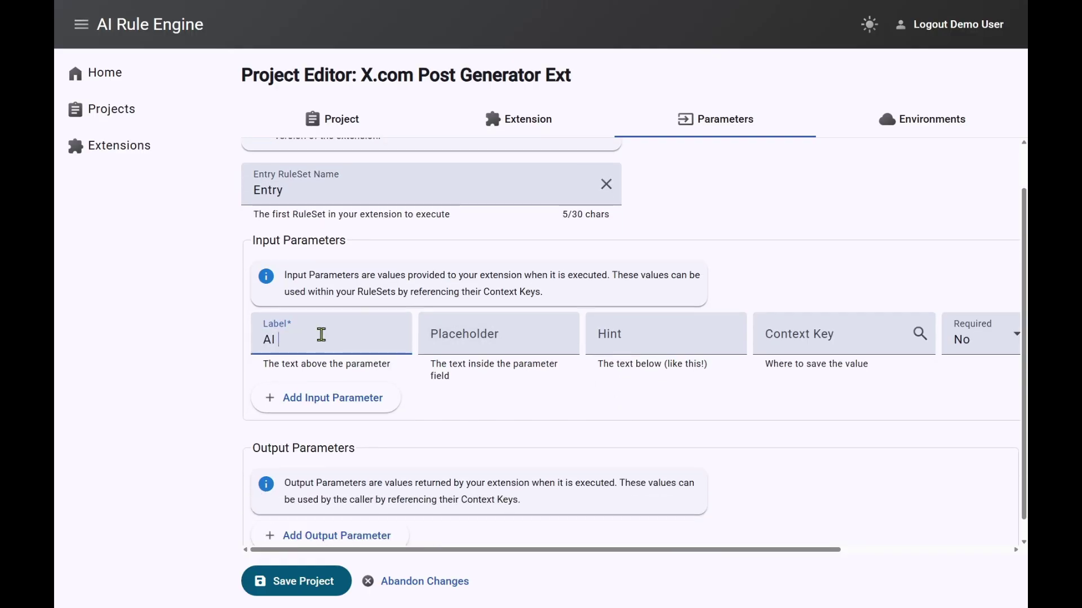
text(Prompt)
click(469, 340)
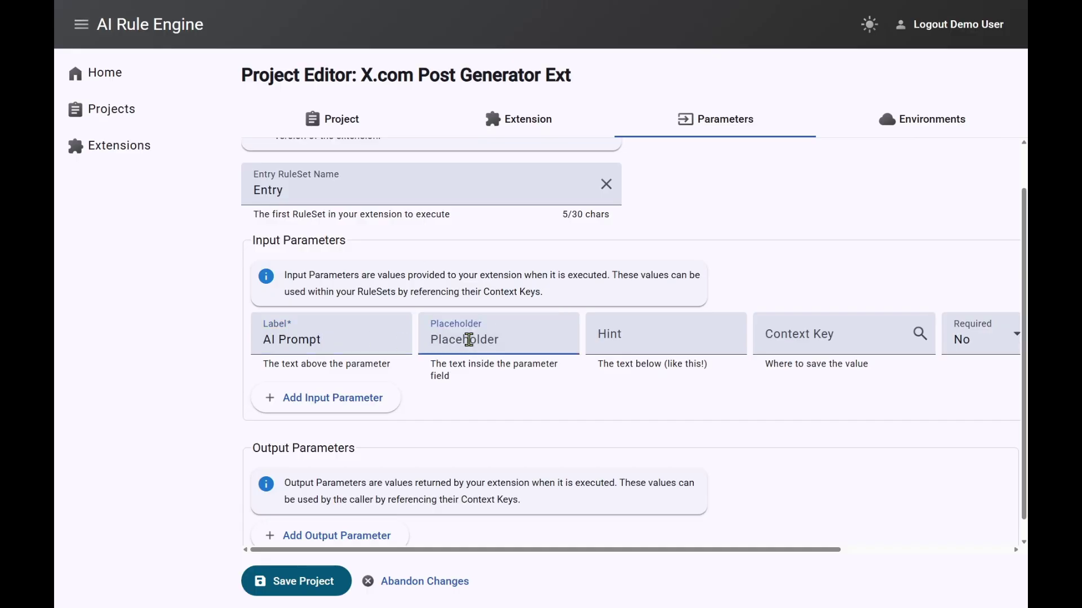
text(Prompt text)
click(648, 333)
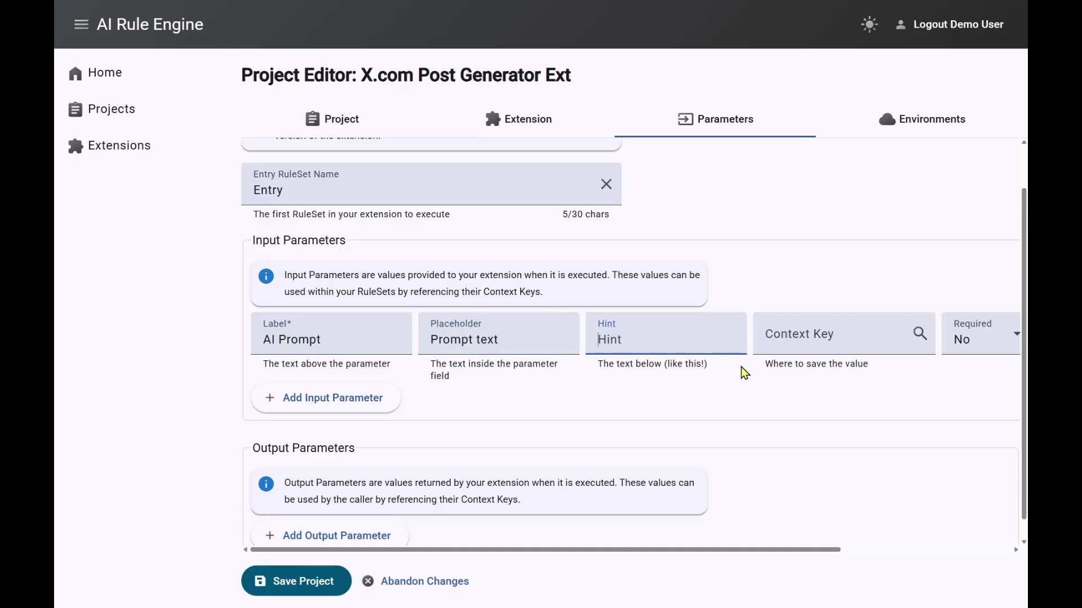
text(AI prompt to generate tweet text)
Give the AI Prompt parameter the context key "XPromptText", make it required, and choose the String data type
key(Tab)
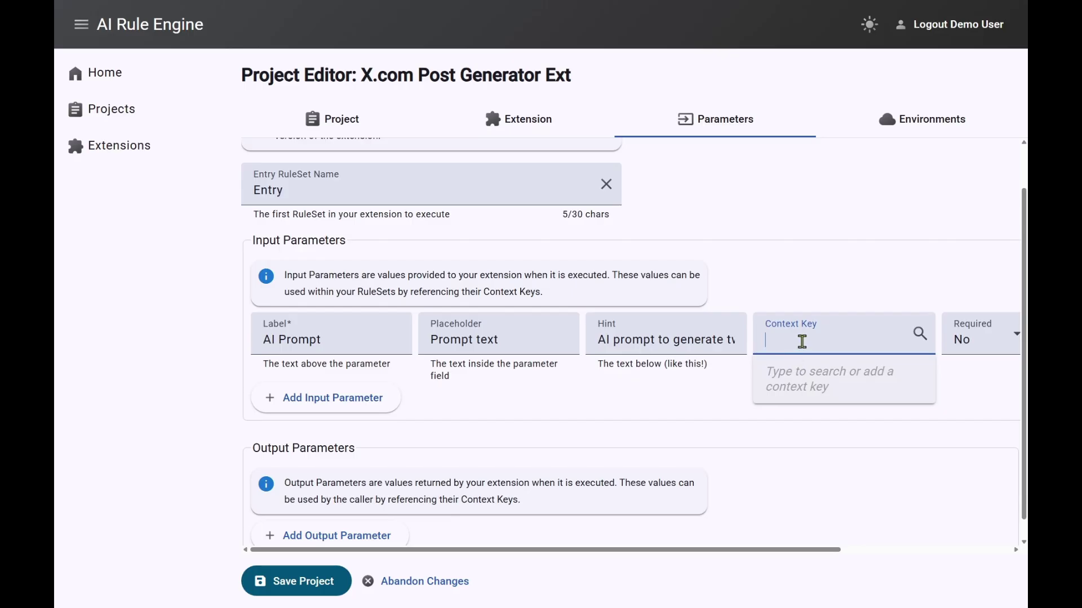
text(XPromptText)
click(961, 340)
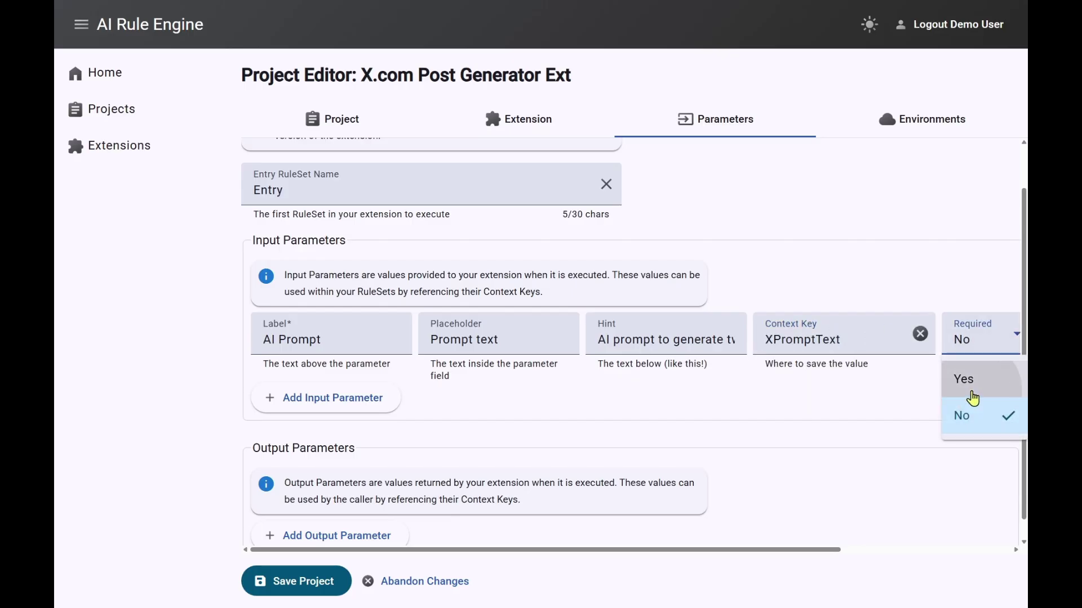
click(972, 394)
drag(759, 549, 928, 566)
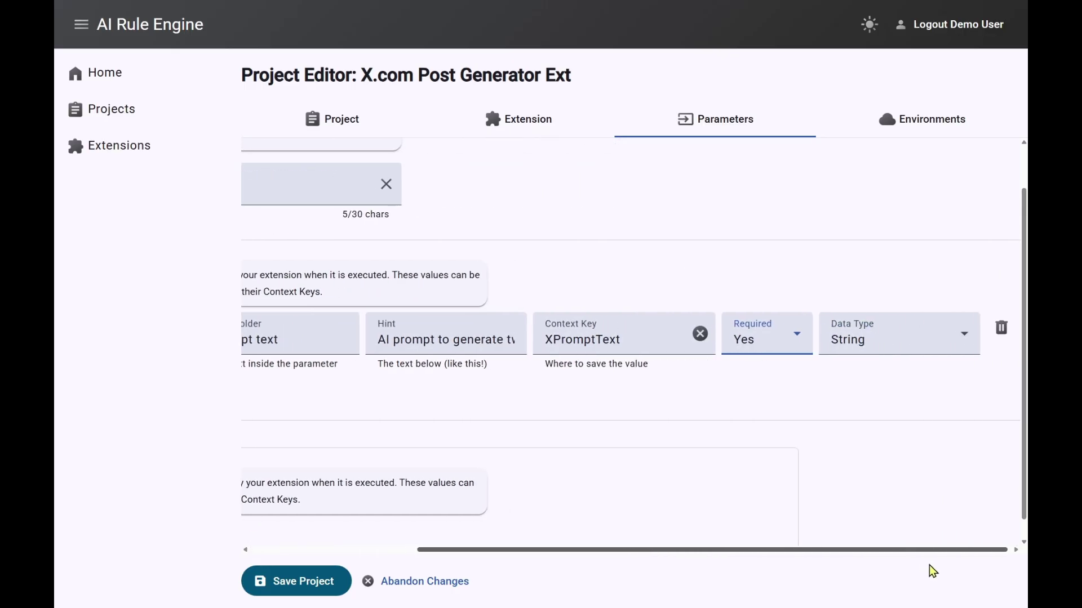
click(870, 339)
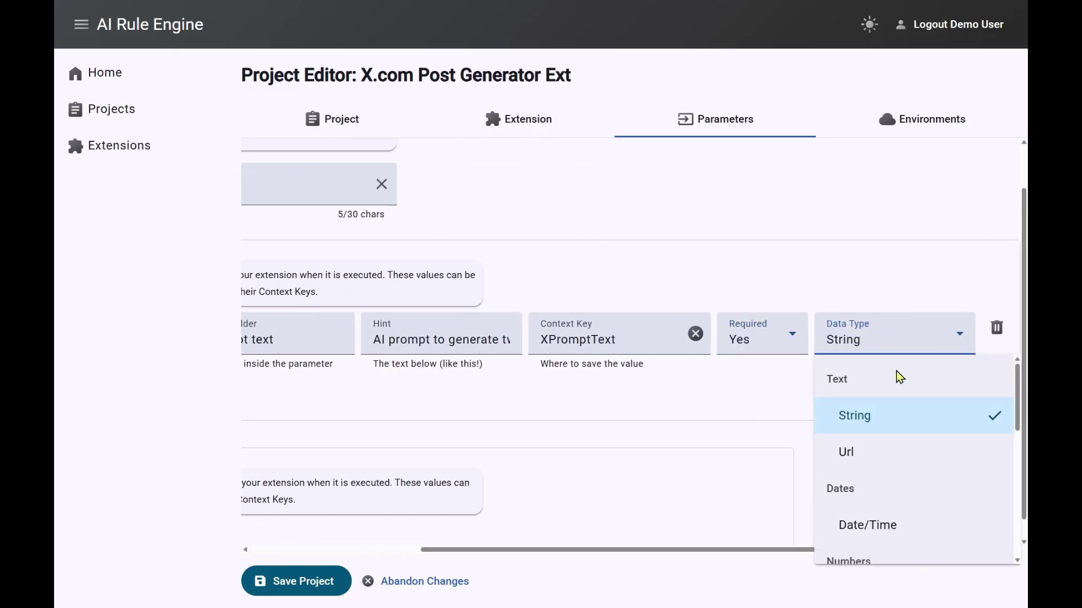
click(859, 418)
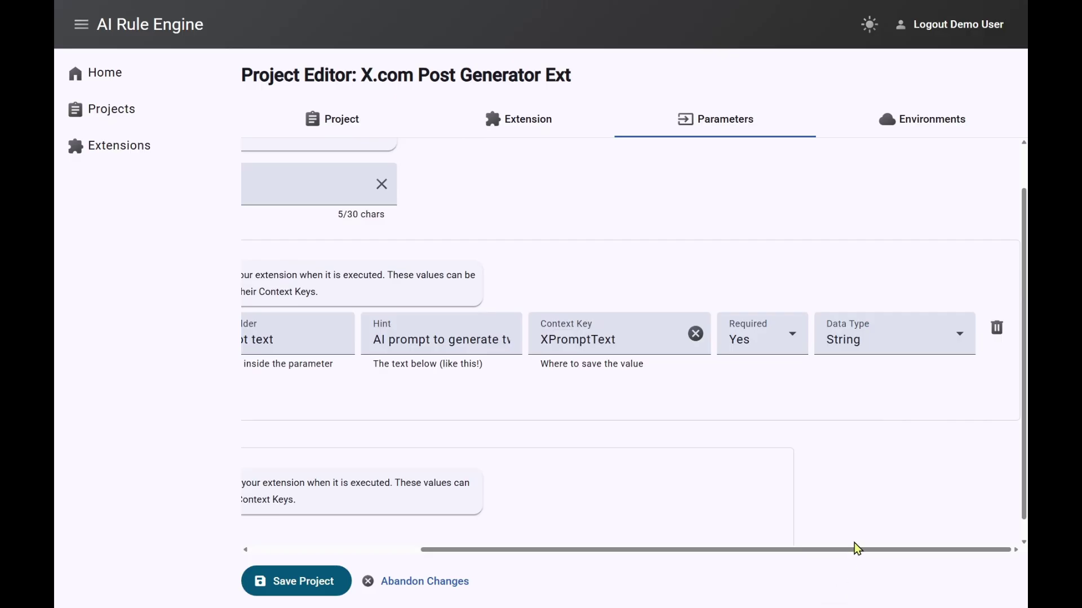
drag(854, 549, 641, 555)
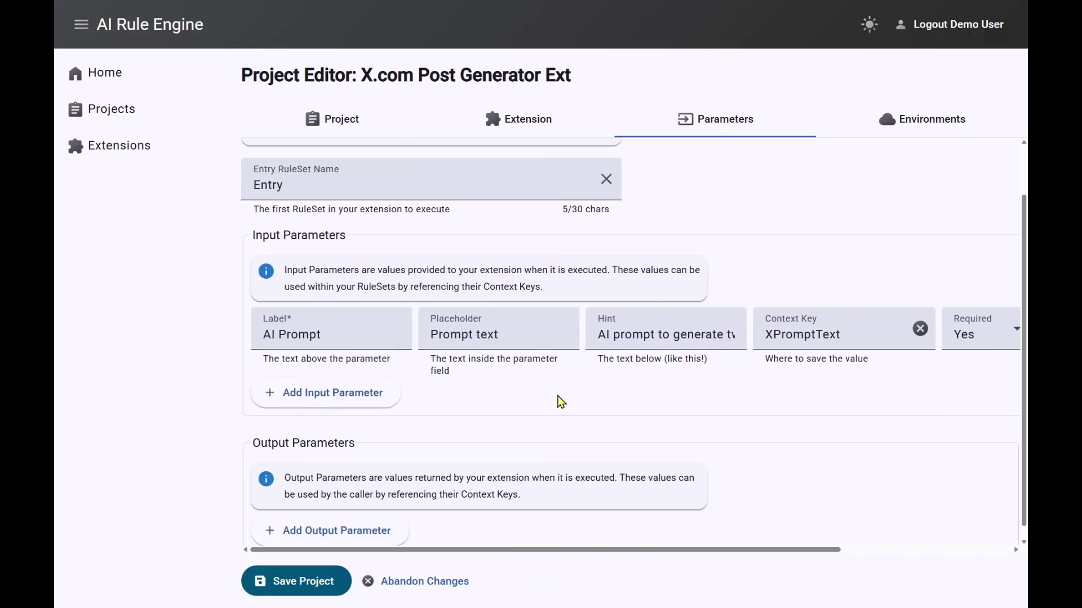
Add an output parameter labelled "Post Id" with the context key "XPostId"
scroll(561, 401, down, 1)
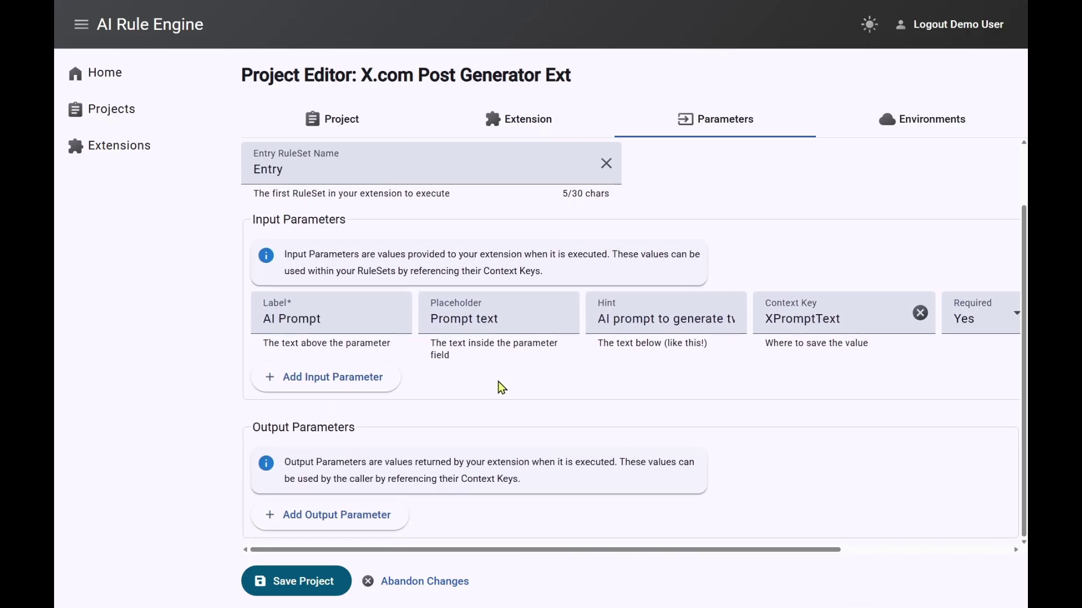
click(329, 514)
scroll(736, 414, down, 1)
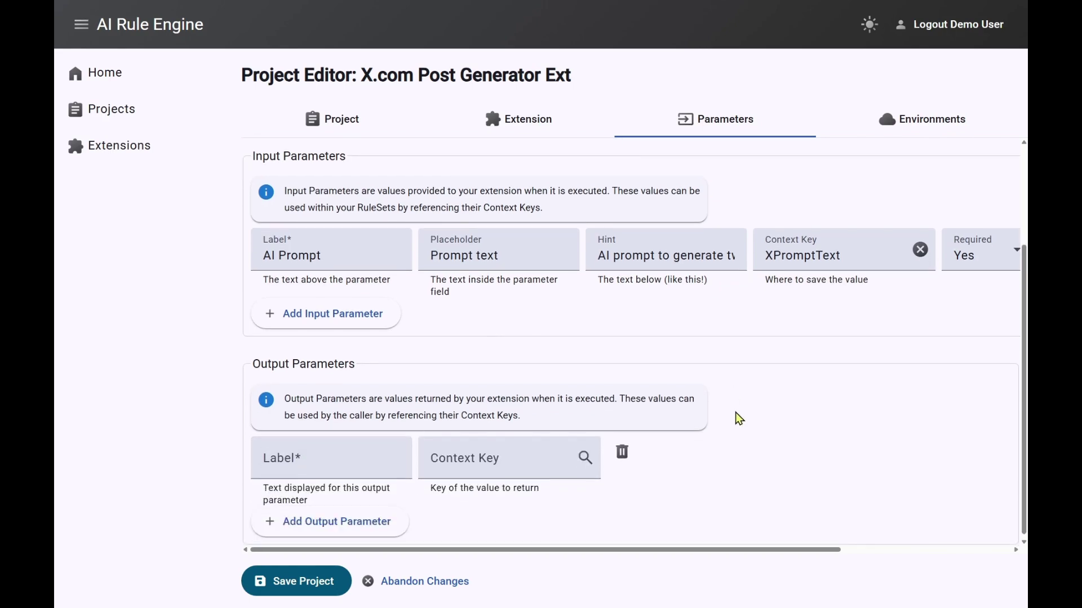
click(314, 457)
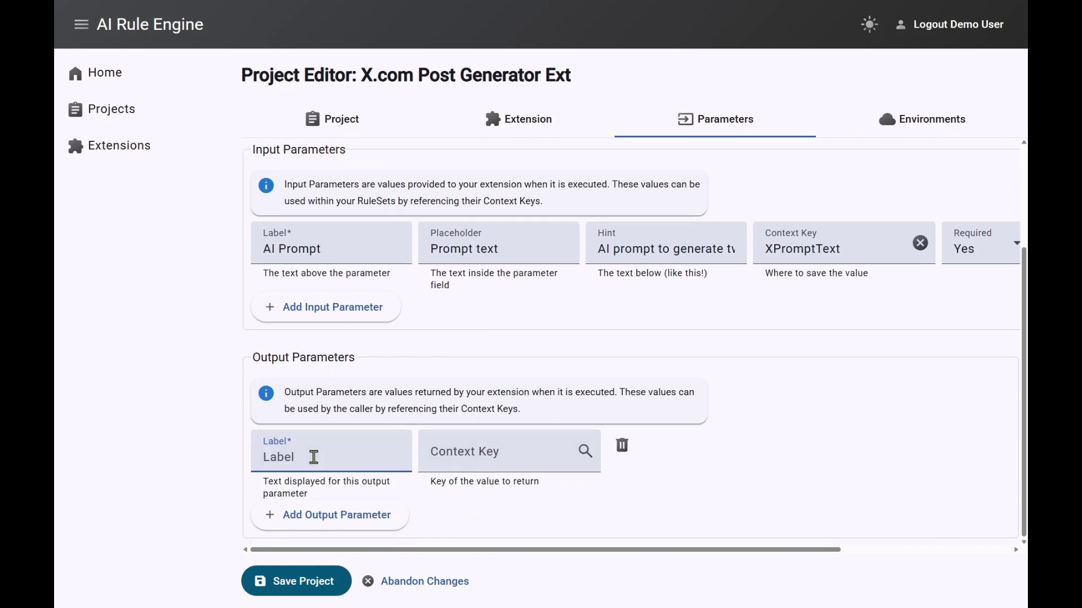
text(Post Id)
key(Tab)
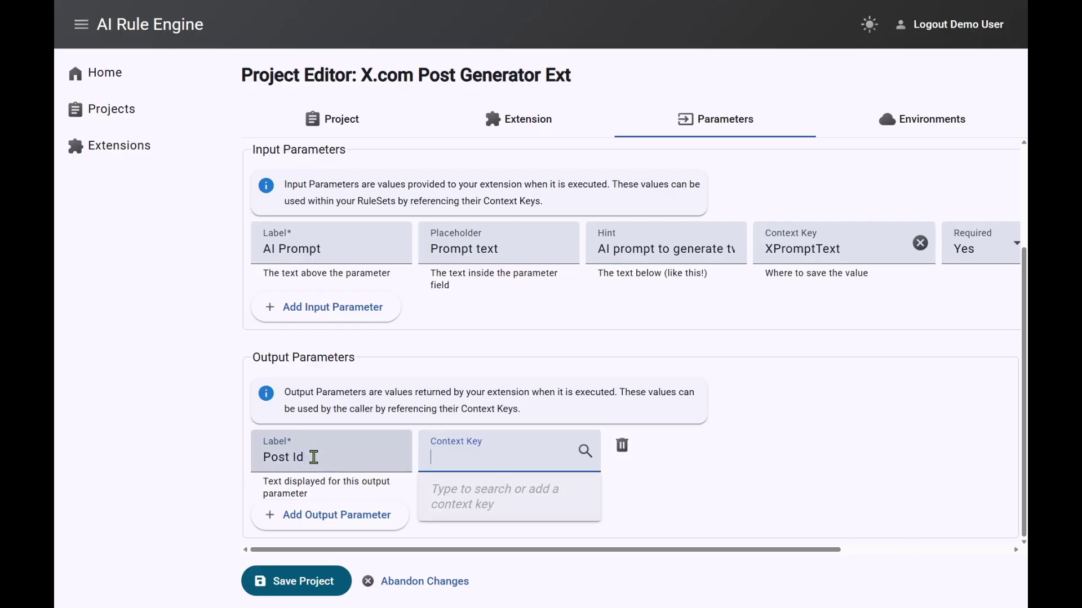
text(XPostId)
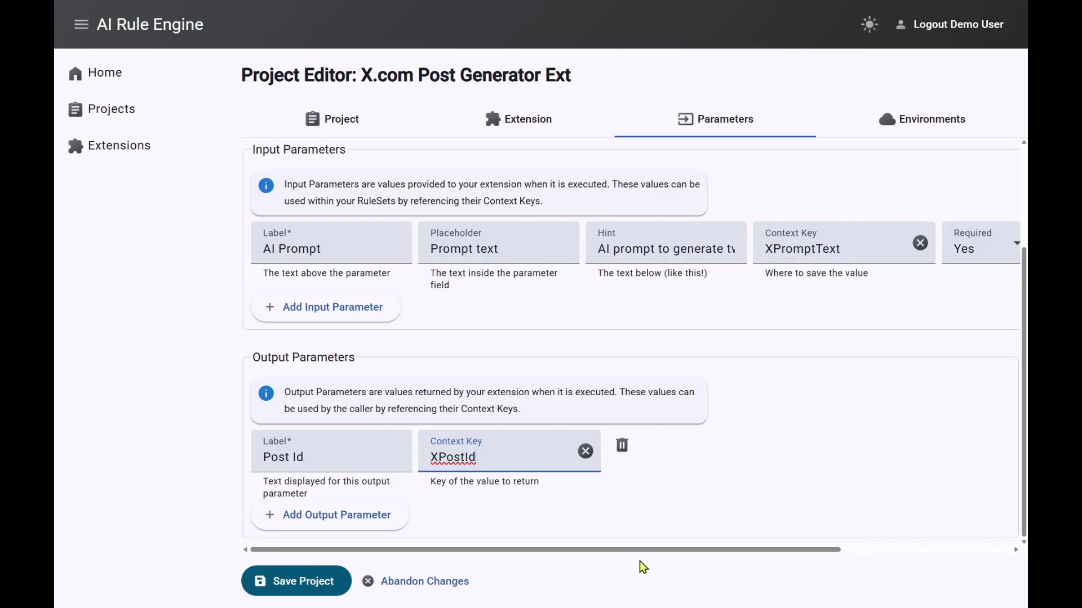
Save the extension project and agree to the AI Rule Engine Terms of Service
click(294, 586)
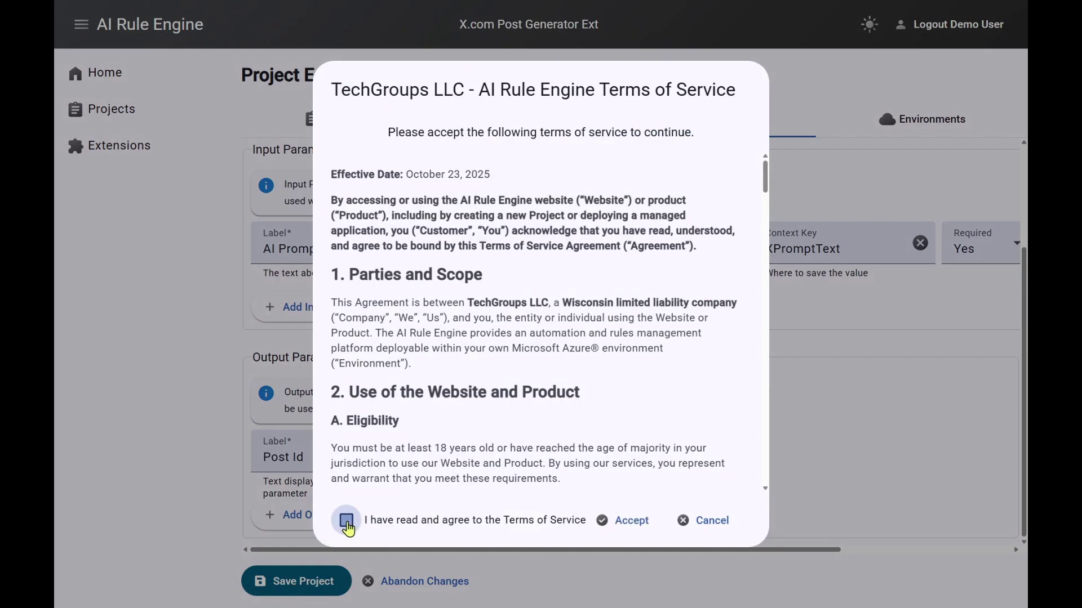
click(346, 520)
click(623, 524)
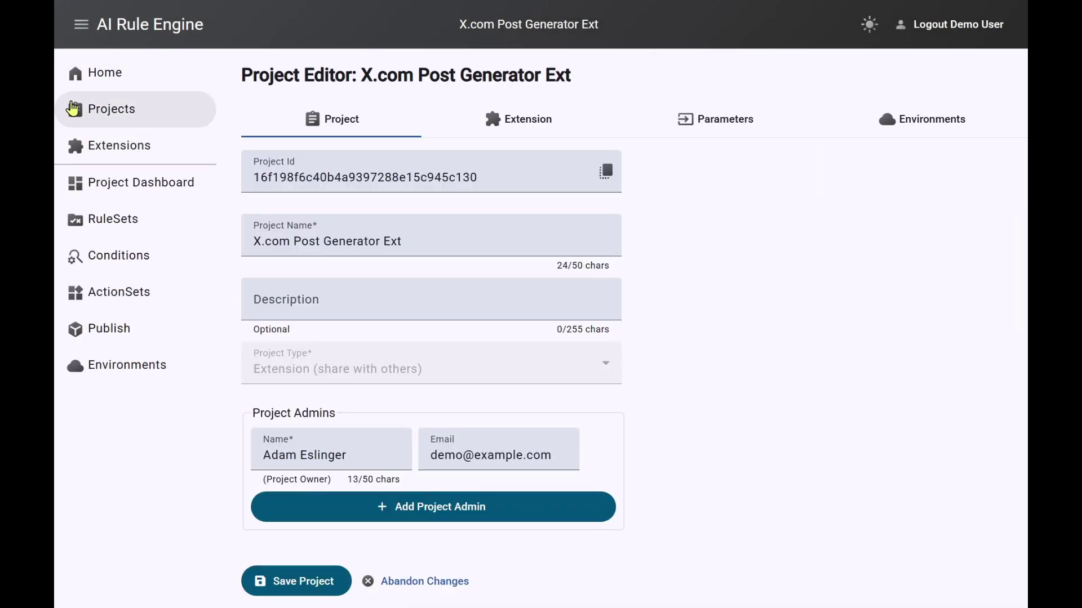
Open the X.com Post Generator Ext project and review its dashboard, RuleSets, Conditions, ActionSets, Publish and Environments pages
click(130, 114)
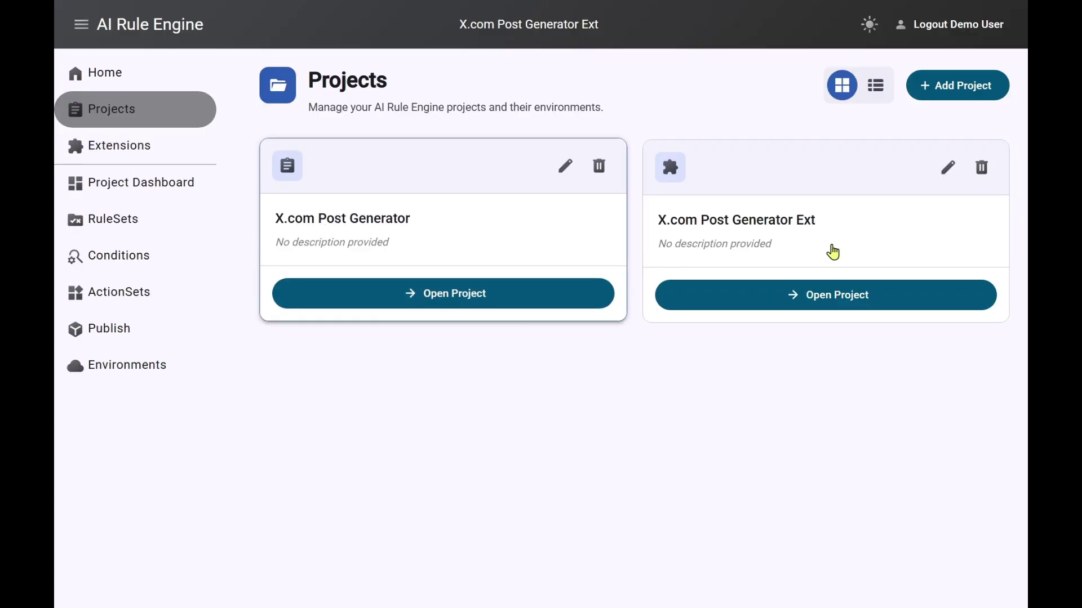
click(822, 299)
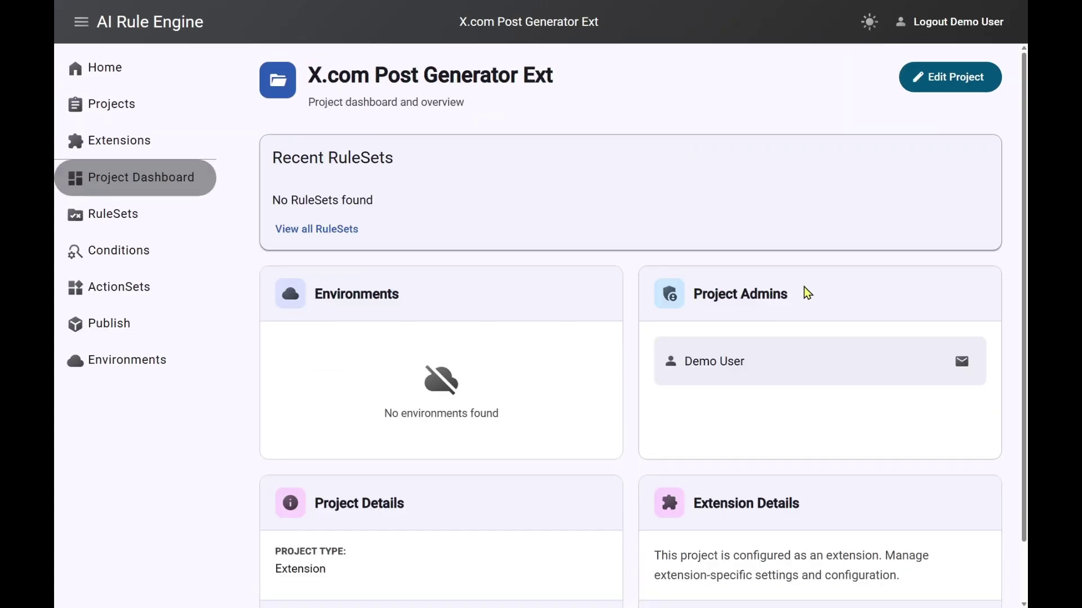
scroll(471, 367, down, 2)
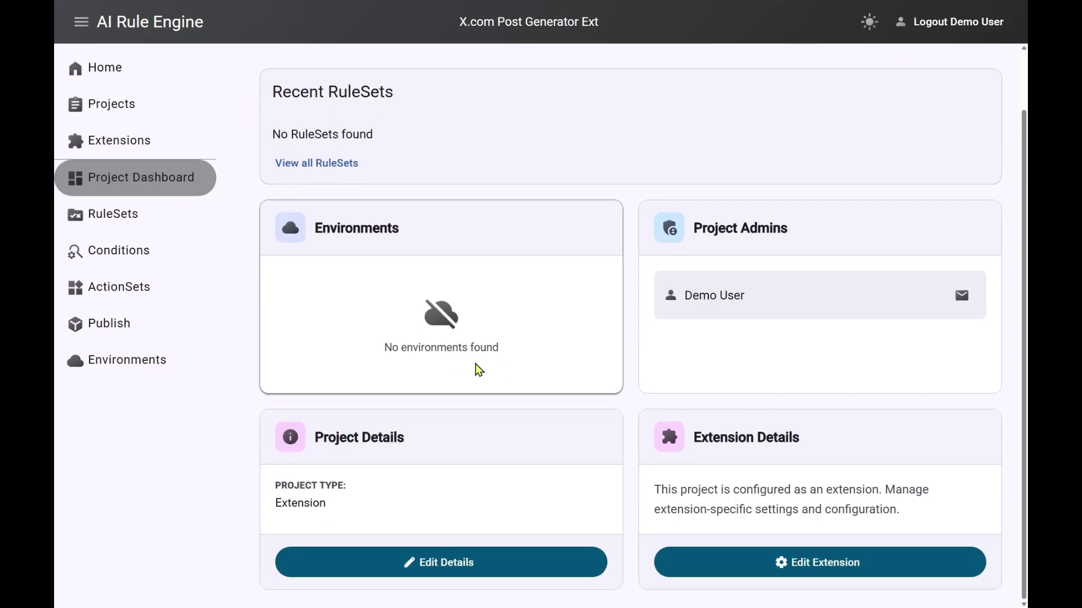
scroll(478, 367, up, 3)
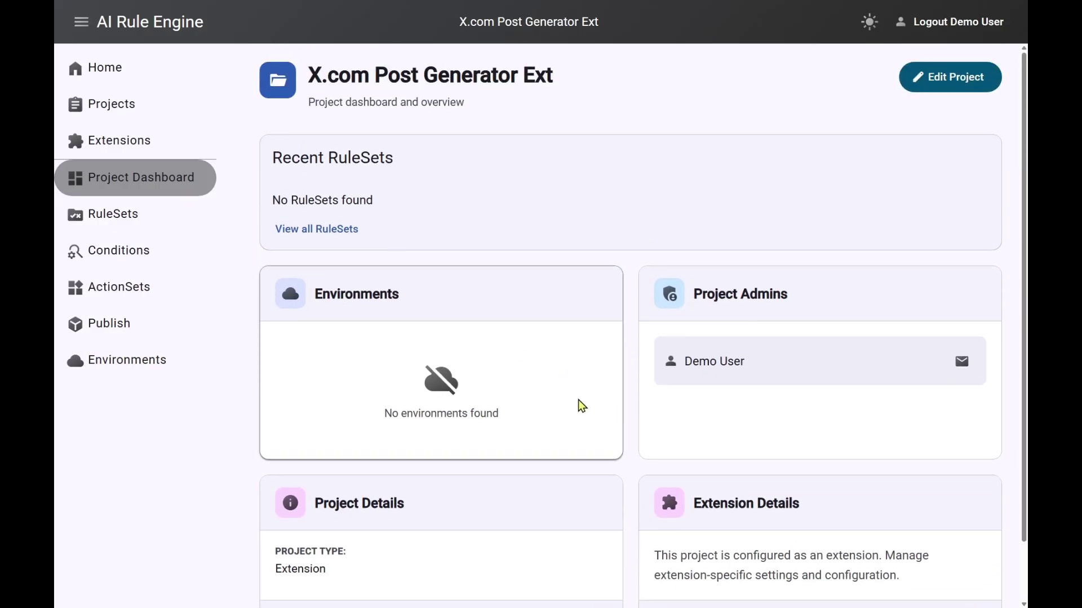
click(108, 216)
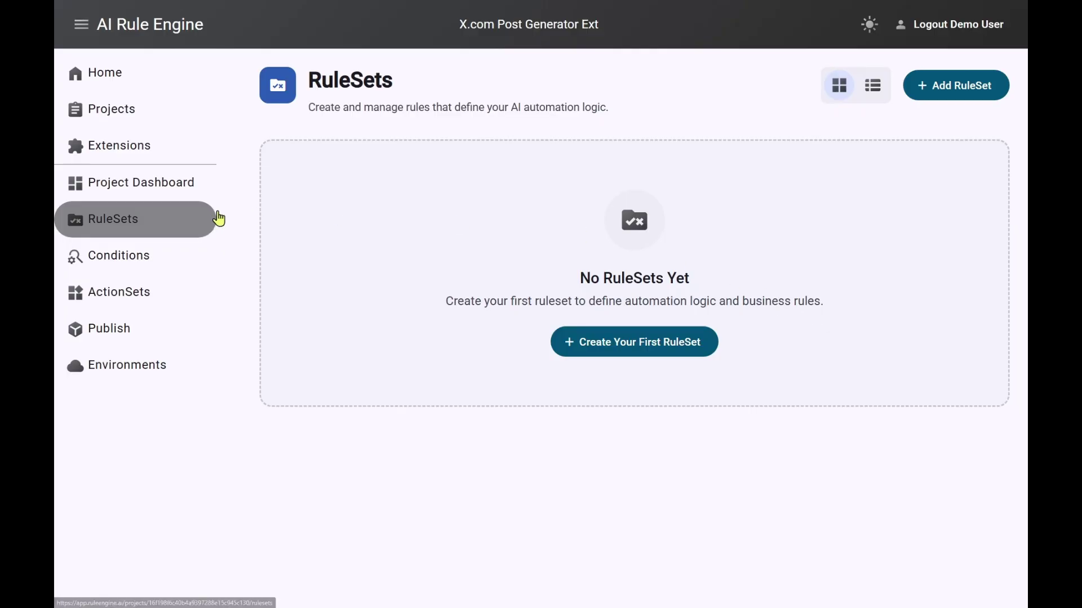
click(130, 258)
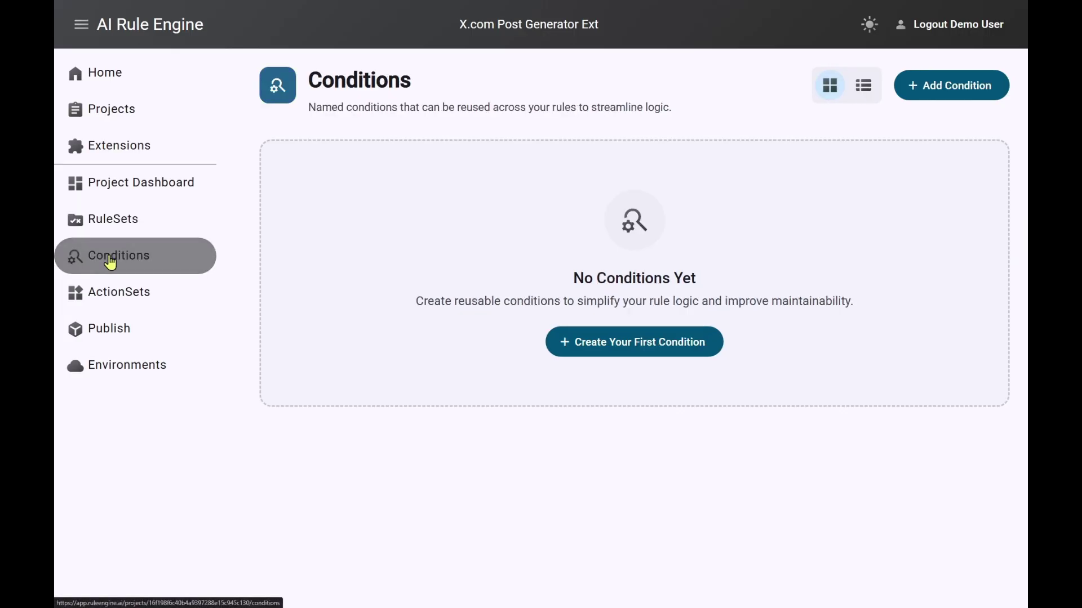
click(119, 296)
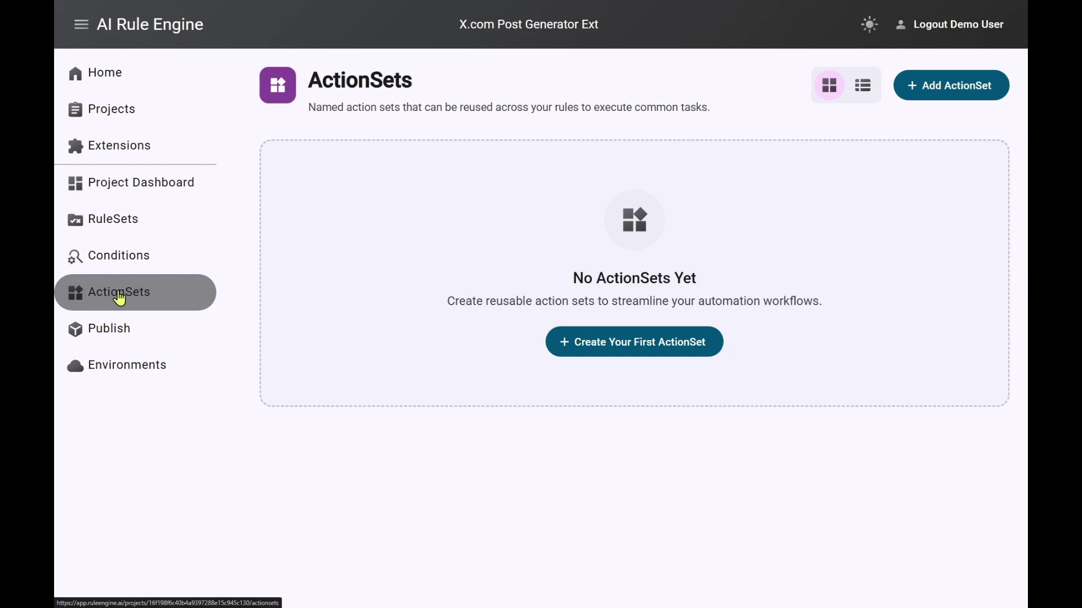
click(110, 332)
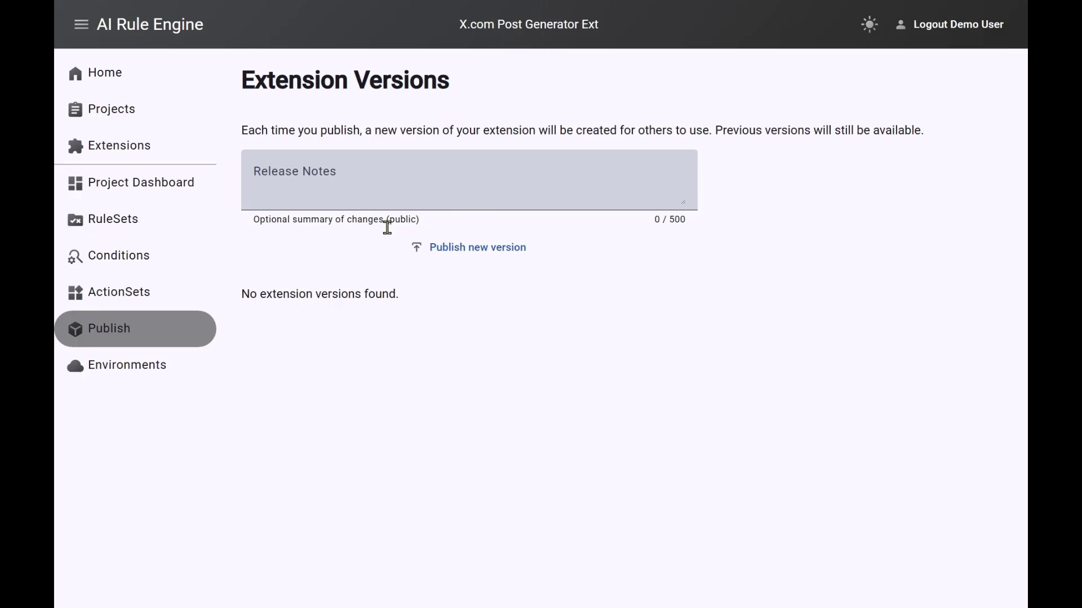
click(137, 381)
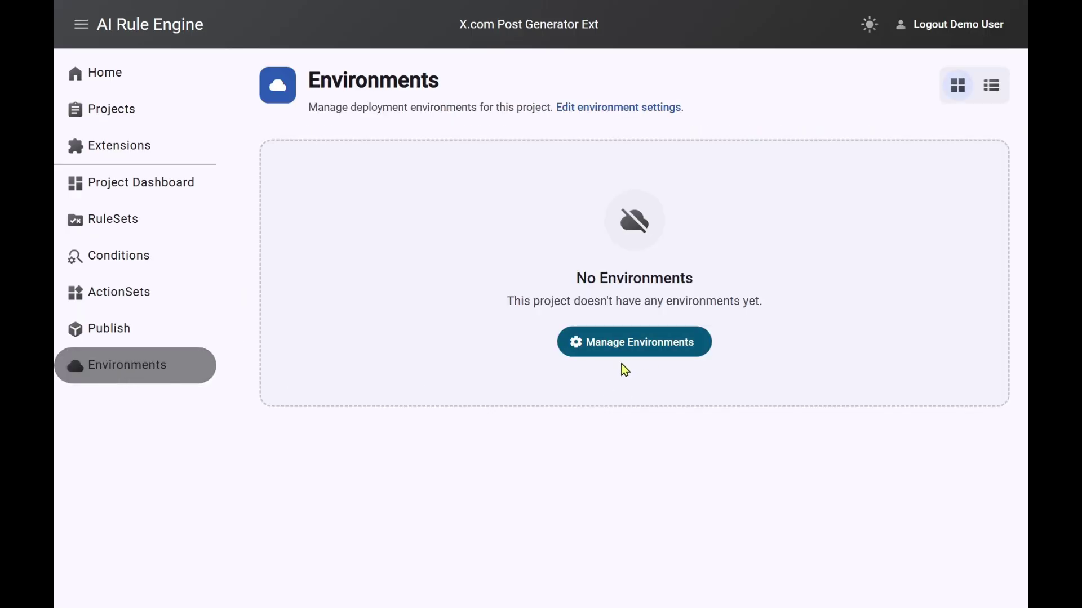
Create the extension project's first RuleSet and name it "Entry"
click(100, 226)
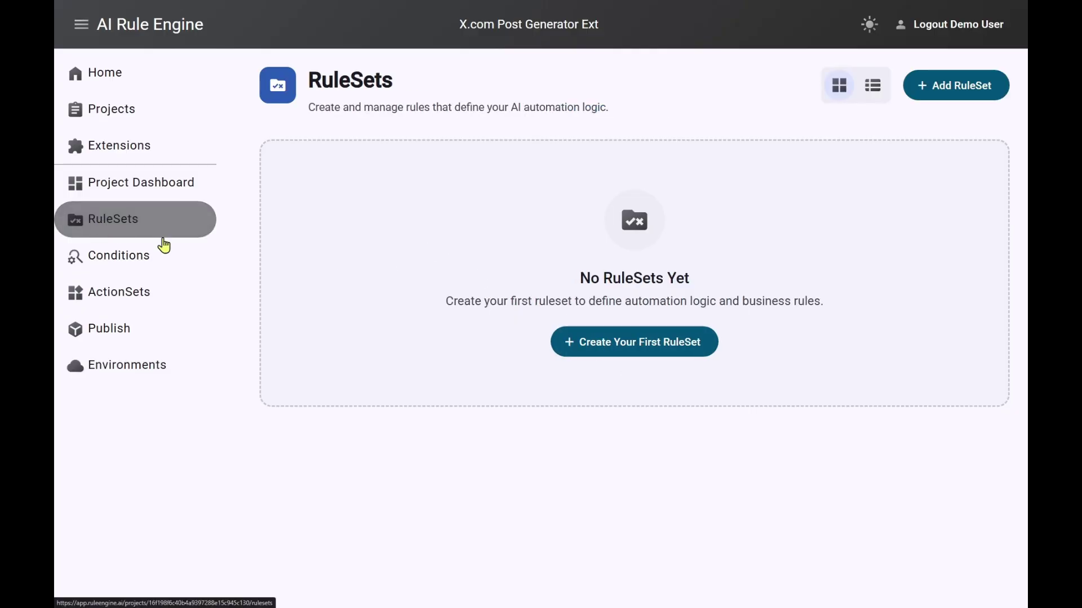
click(611, 348)
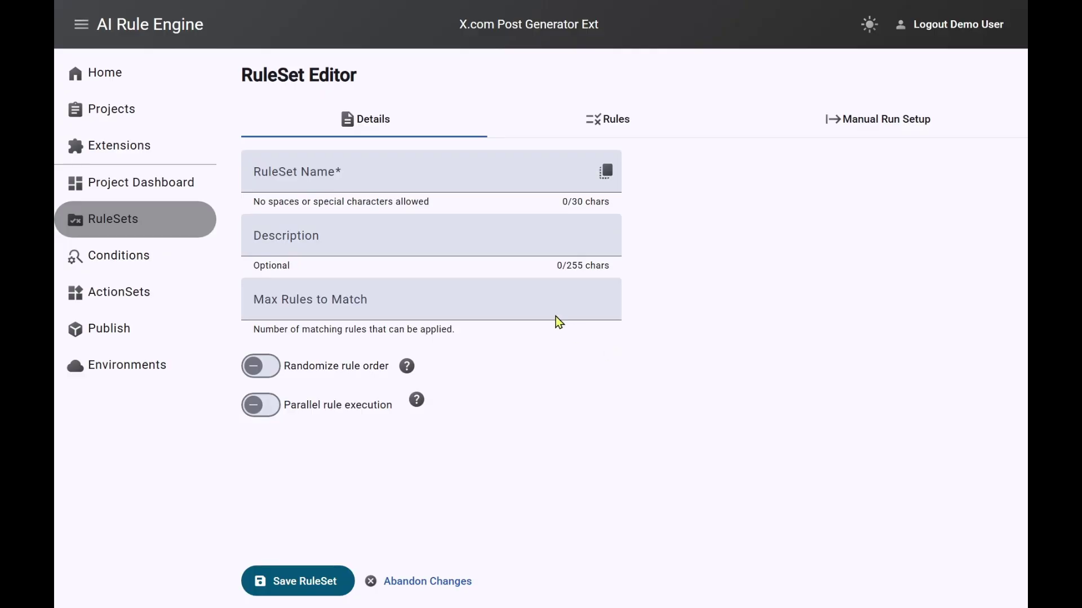
click(359, 172)
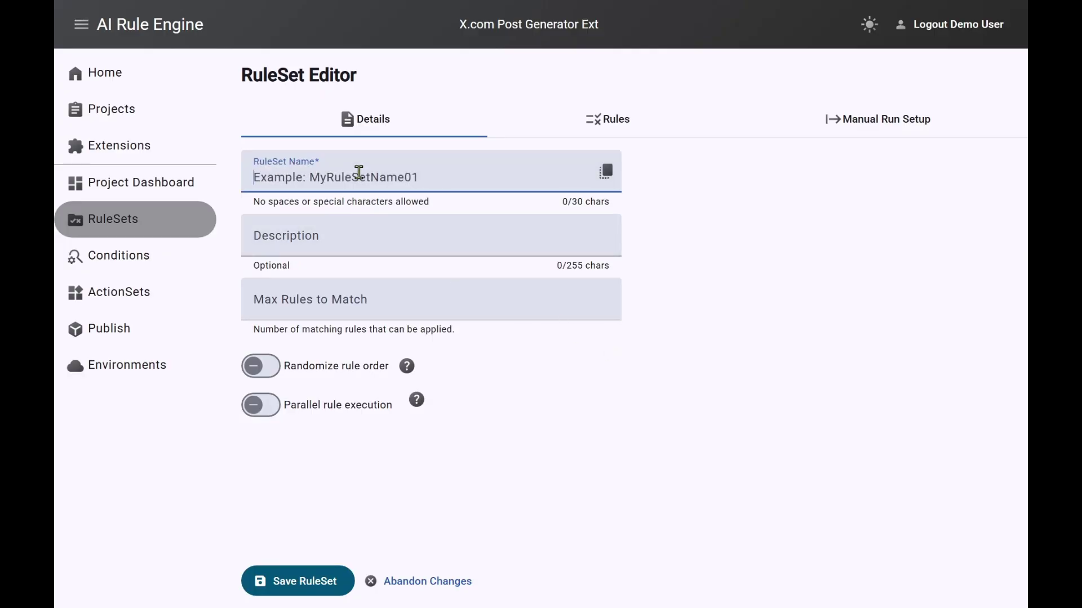
text(Entry)
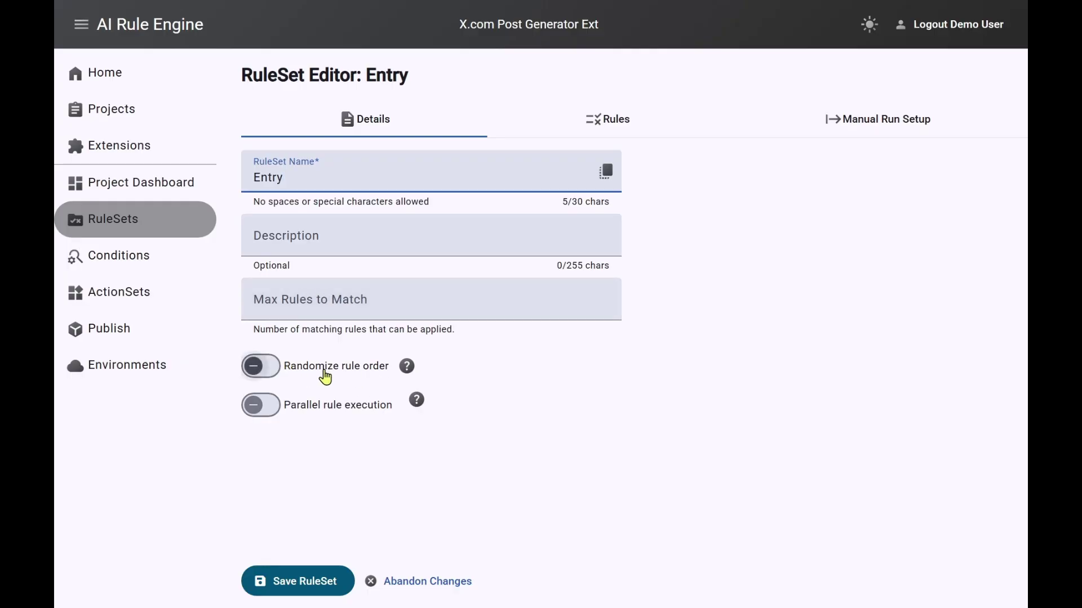
Read the help on parallel rule execution and examine the Entry RuleSet's rules and manual run setup
mouse_move(407, 369)
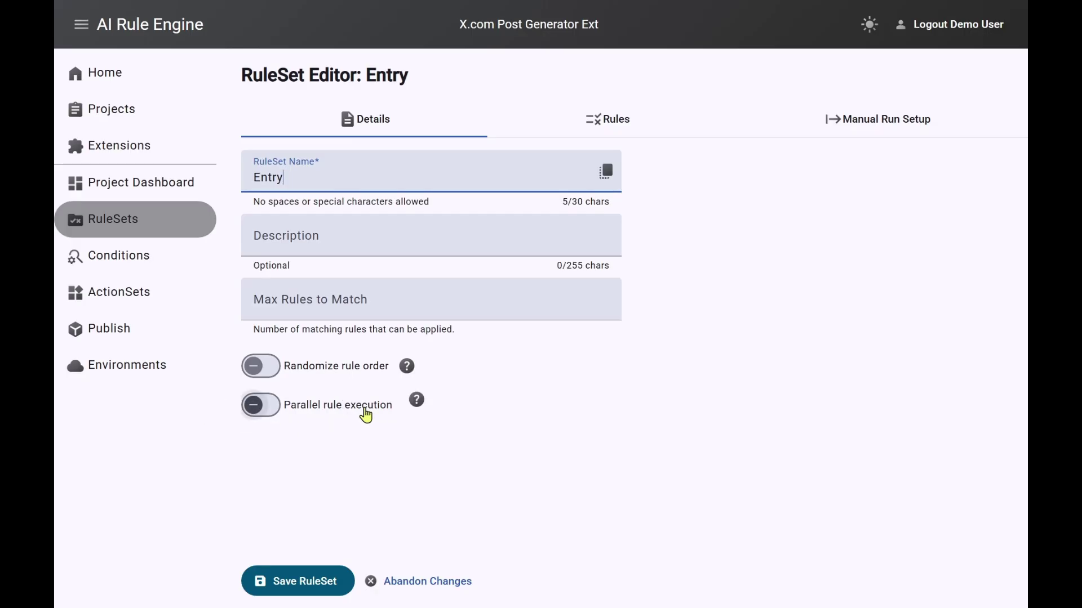
click(416, 402)
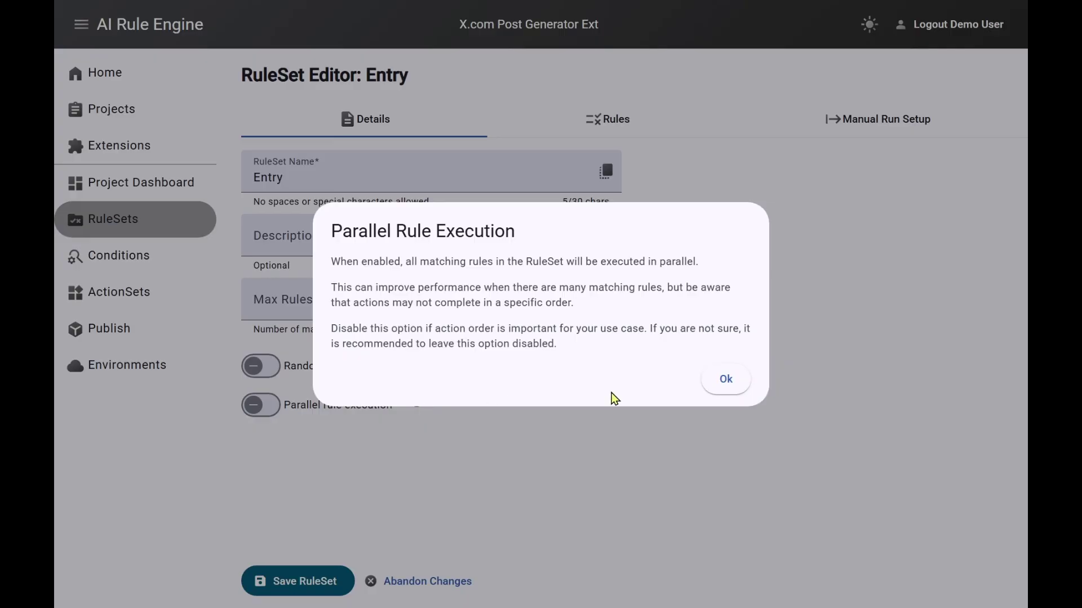
click(727, 382)
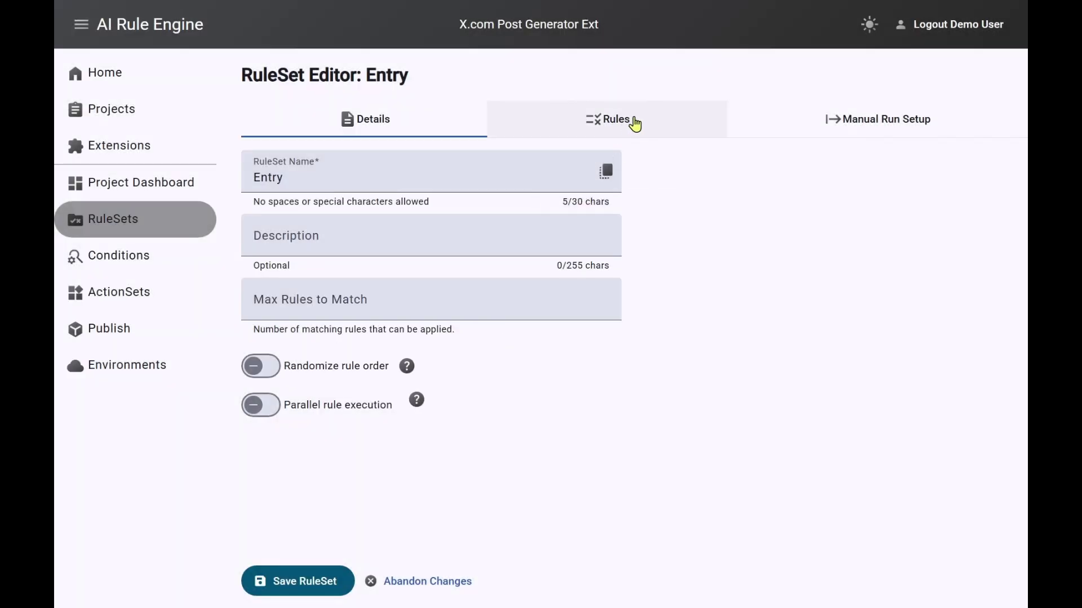
click(617, 120)
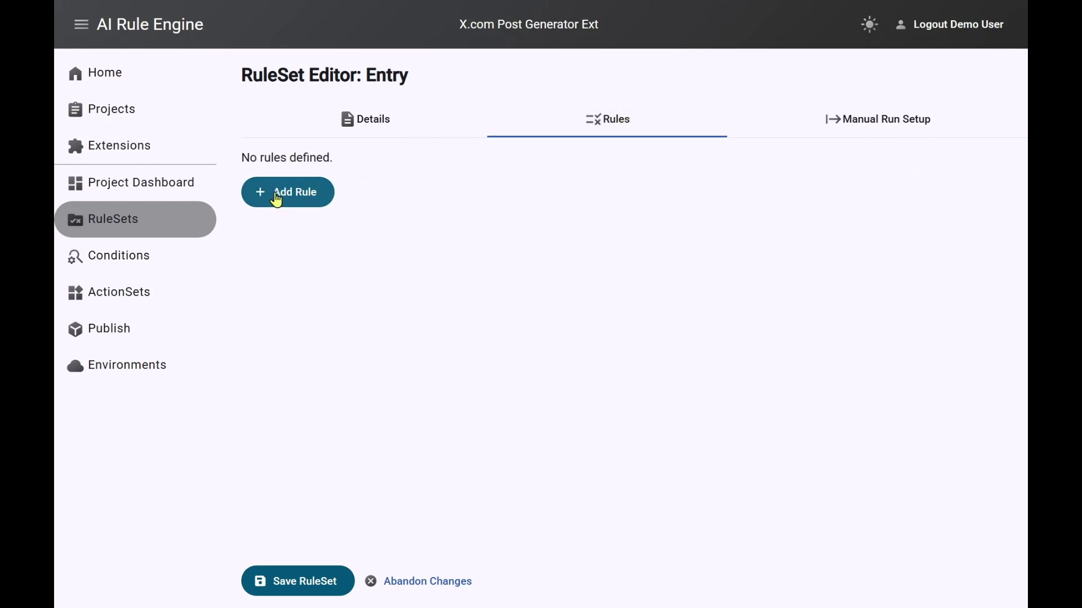
click(873, 132)
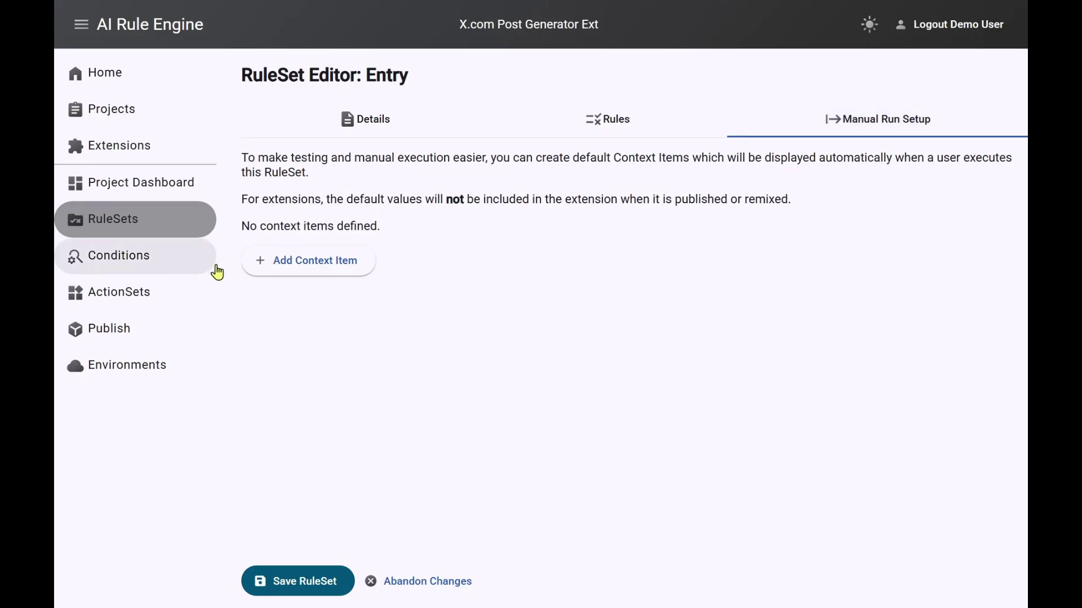
Add a blank context item to the Entry RuleSet's manual run setup and delete it again
click(314, 273)
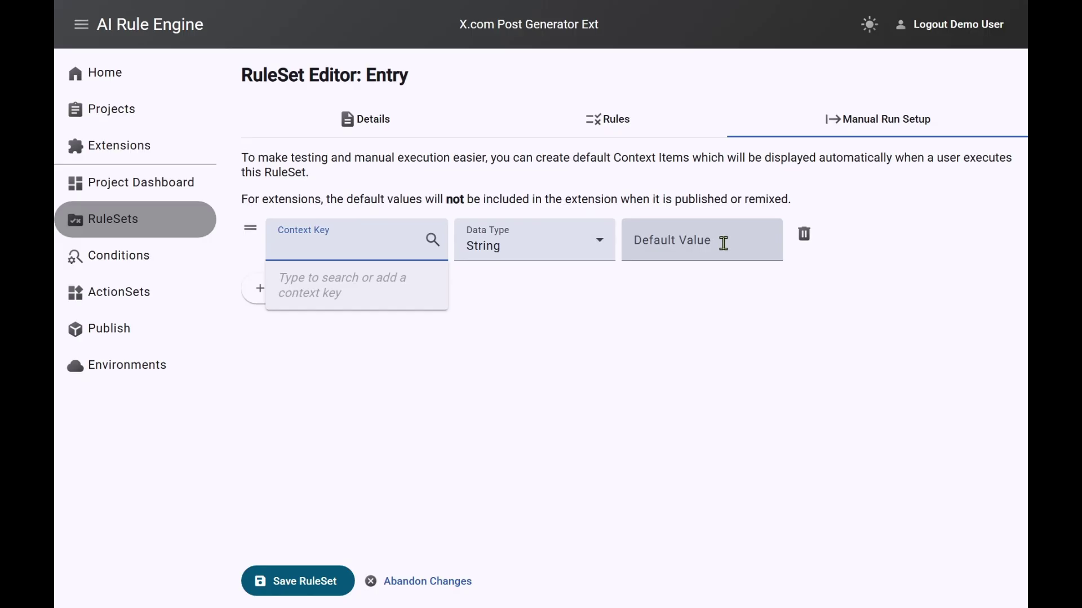
click(804, 234)
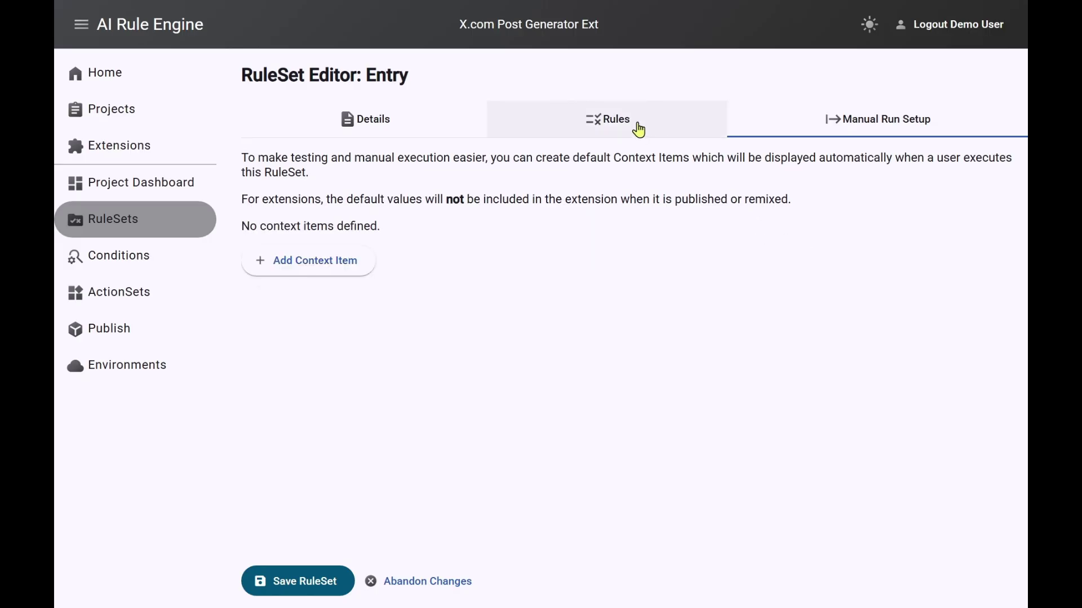
Add a rule to the Entry RuleSet and name it "XRule"
click(595, 121)
click(282, 194)
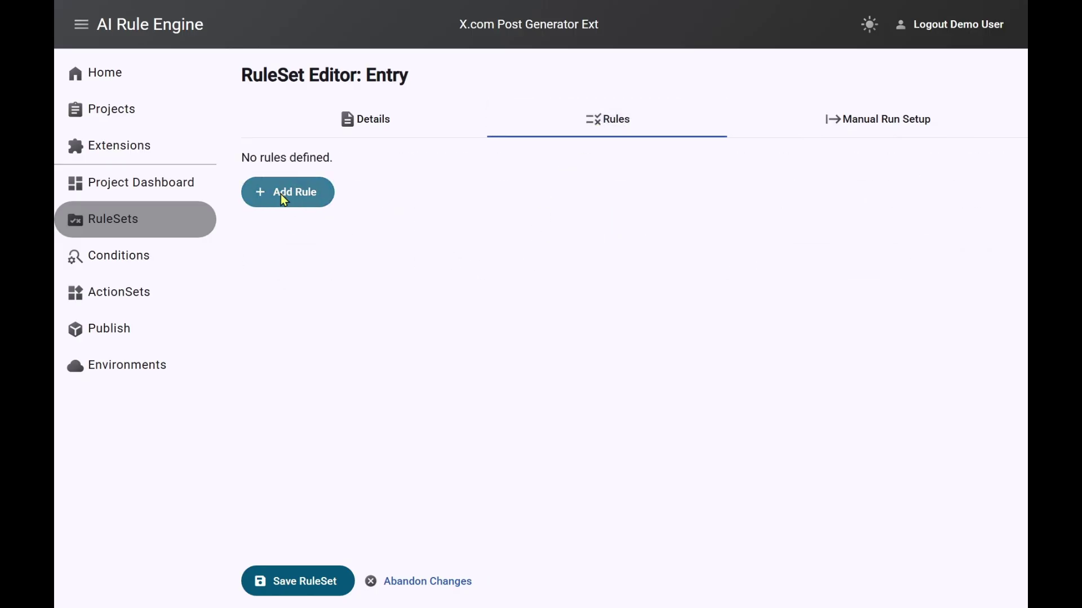
click(212, 171)
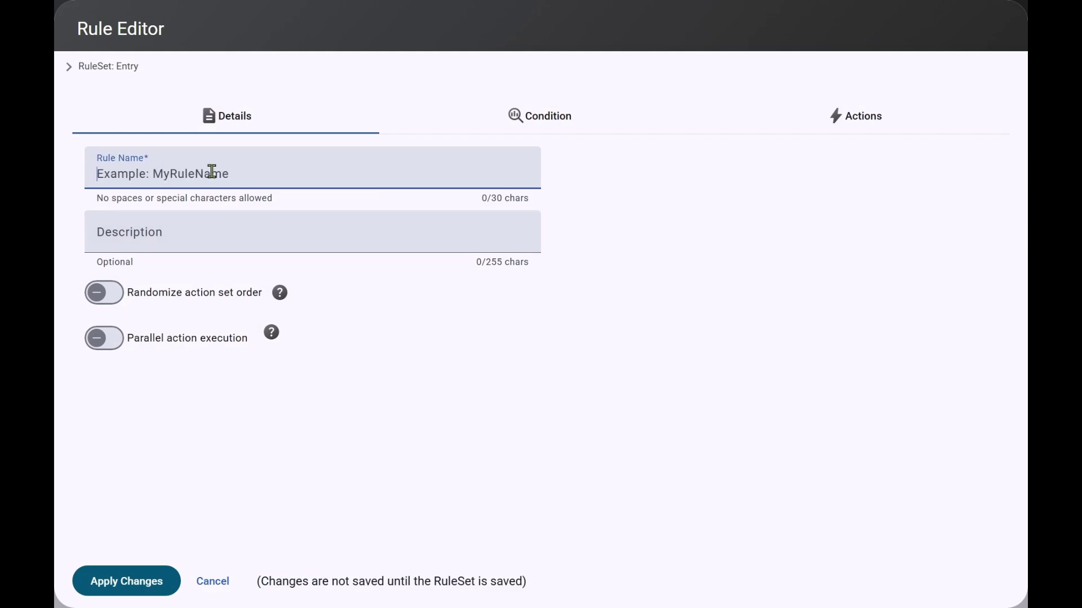
text(XRule)
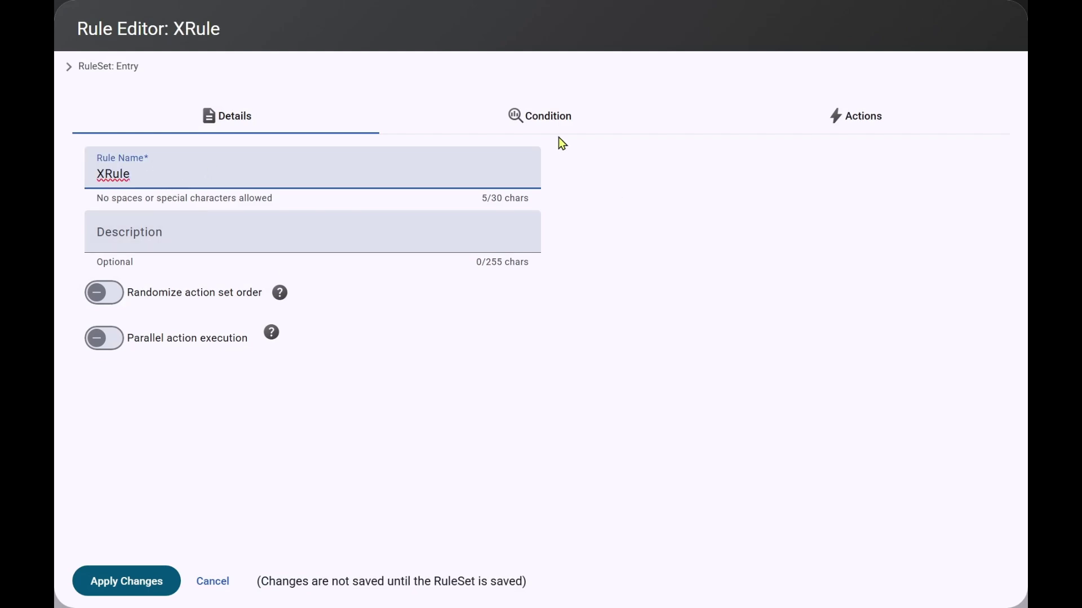
Examine the inline condition clause of XRule, including its context key and the available comparison operators
click(545, 125)
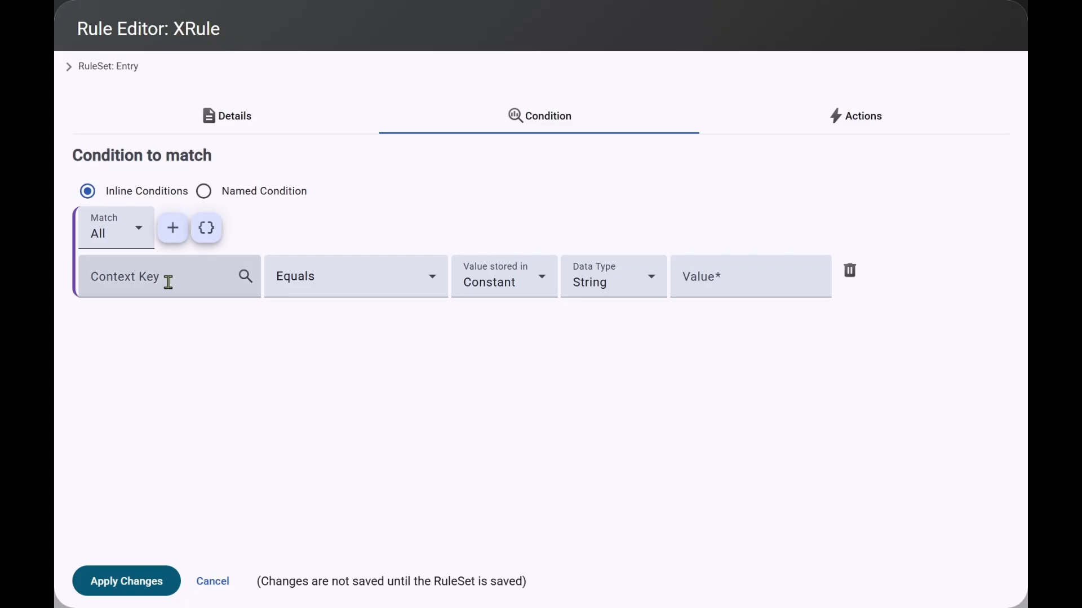
click(159, 280)
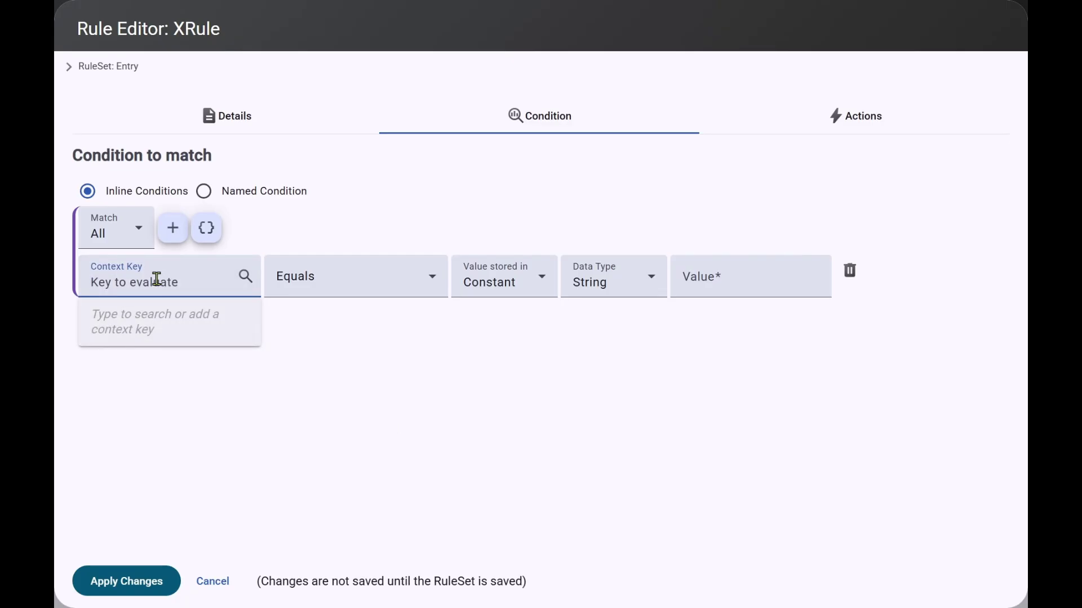
click(389, 285)
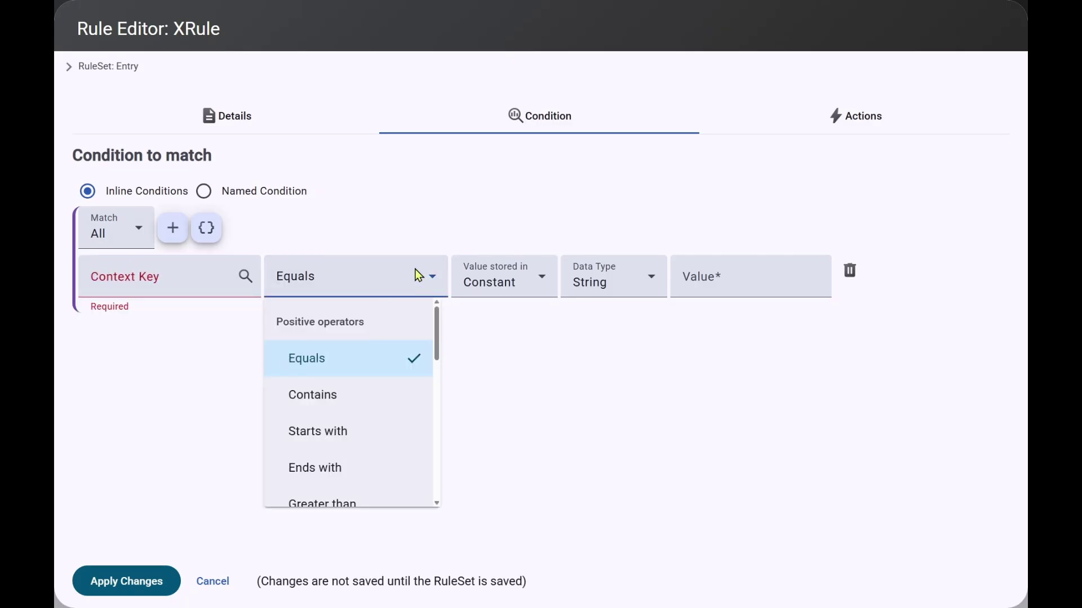
drag(438, 324, 445, 390)
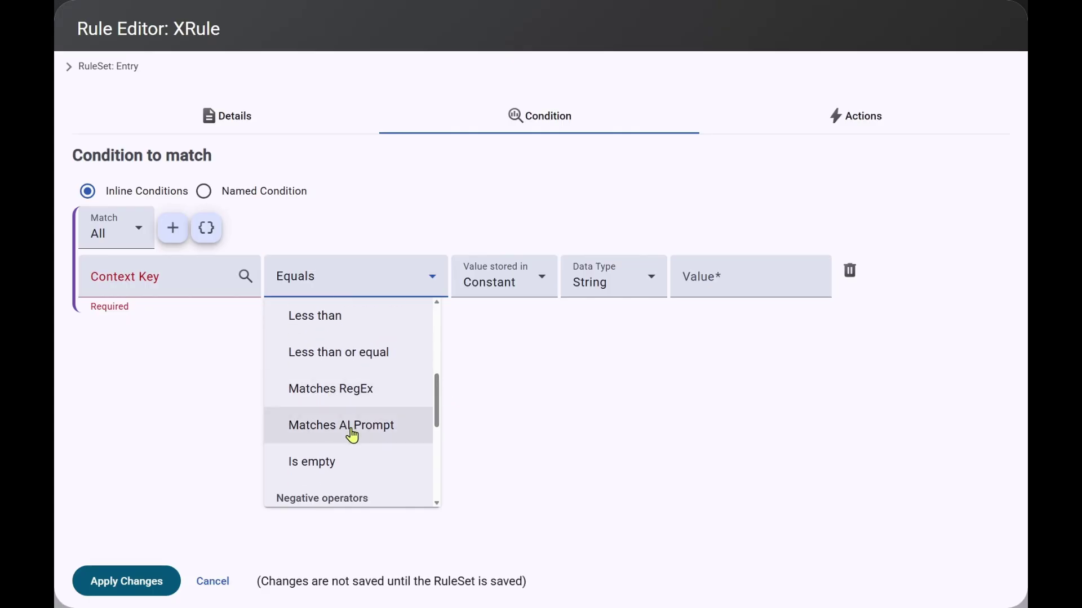
drag(439, 404, 440, 376)
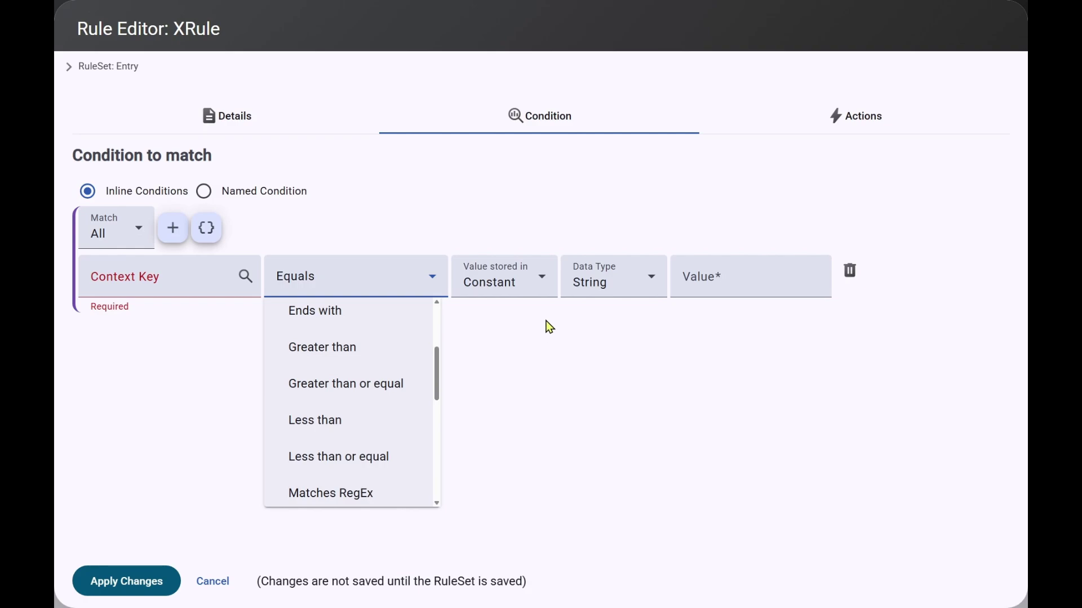
click(678, 293)
Try Context and Env Var as the condition clause's value source, and delete the clause from XRule
click(738, 279)
click(514, 285)
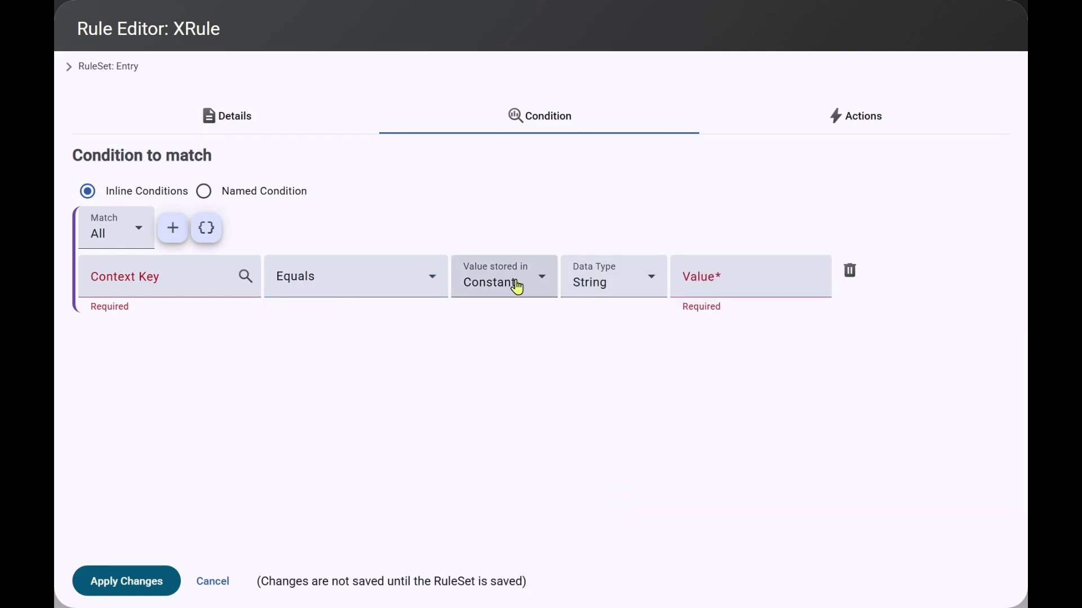
click(499, 329)
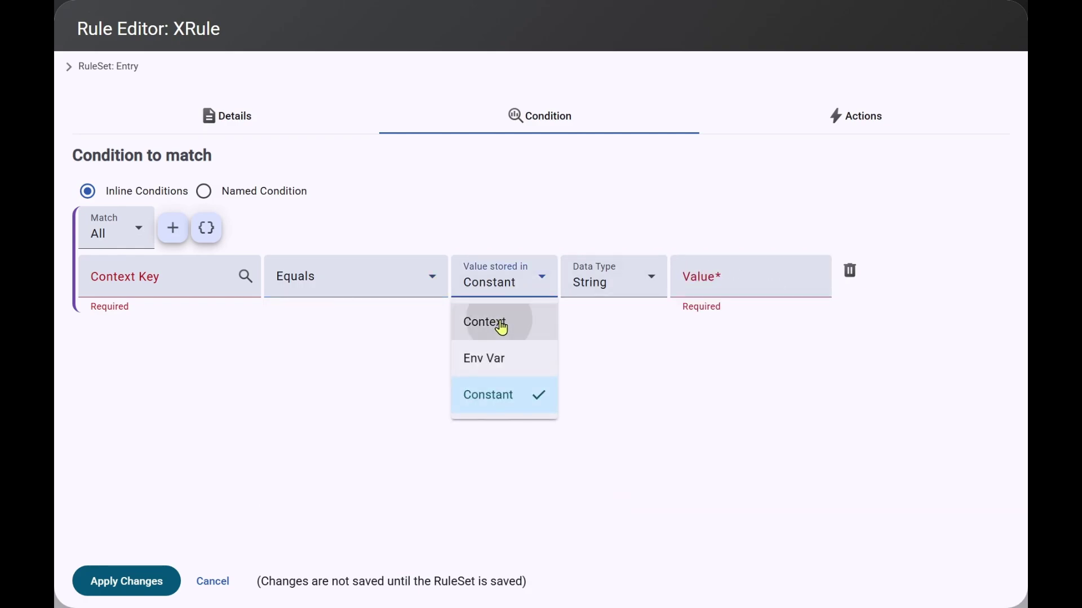
click(525, 283)
click(487, 371)
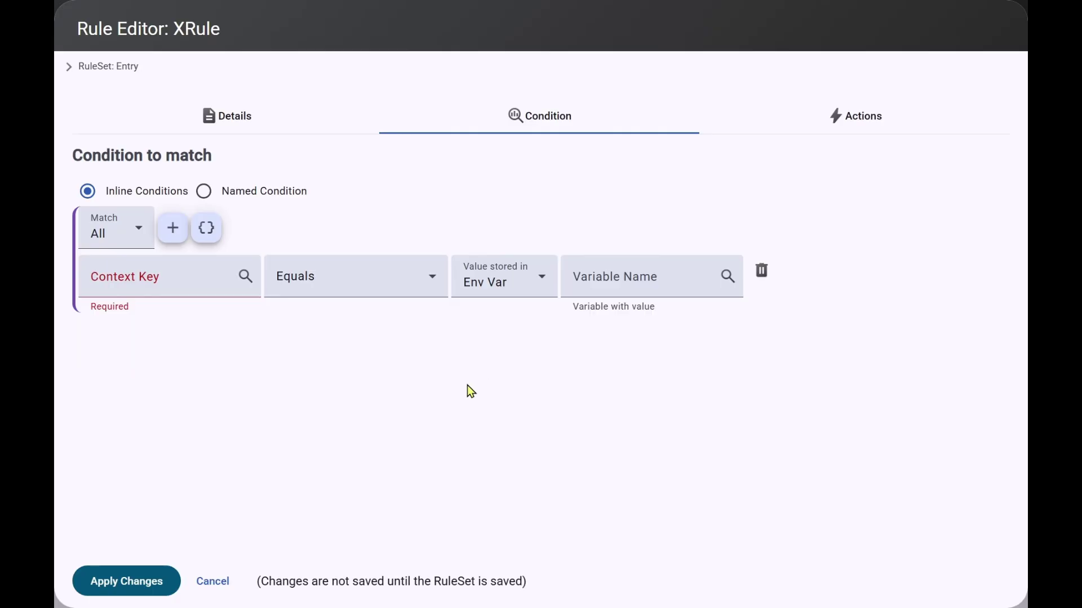
click(764, 276)
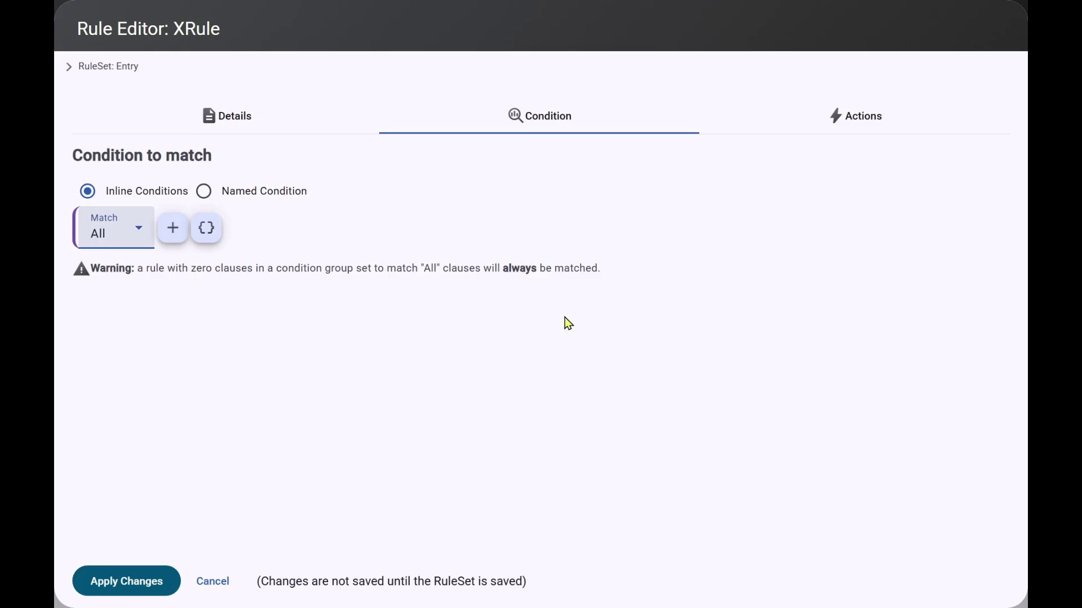
Start a Transform Data inline action for XRule and review its math, date/time, string and array operations
click(868, 126)
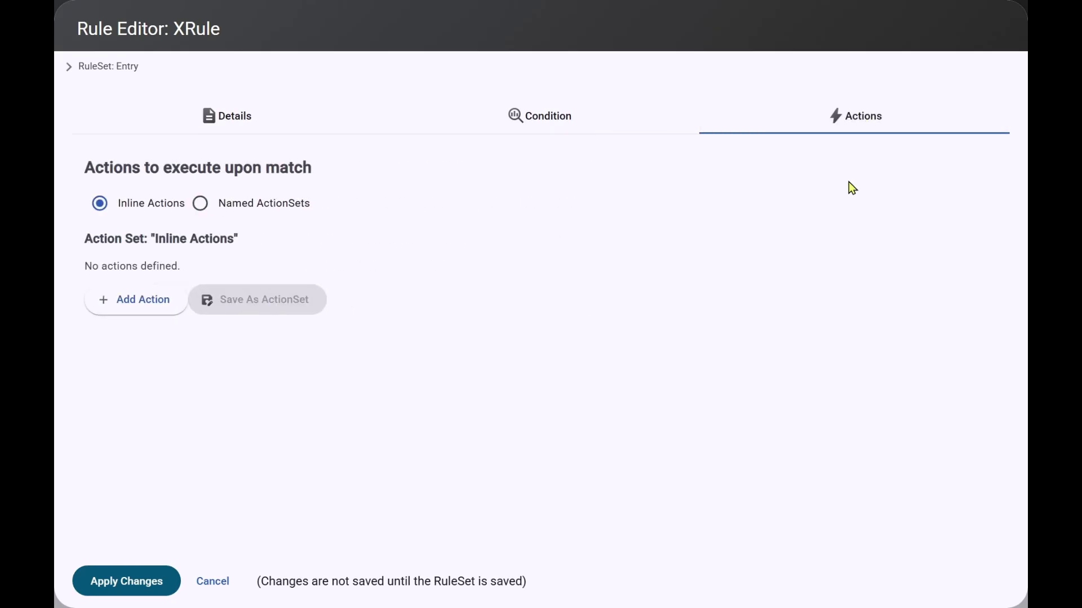
click(136, 300)
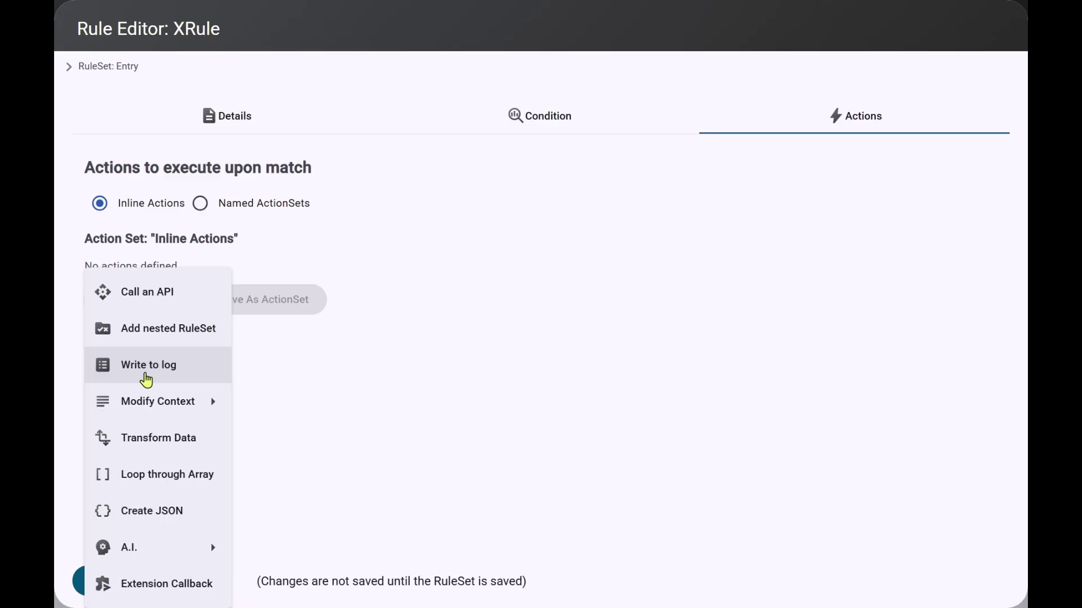
mouse_move(173, 408)
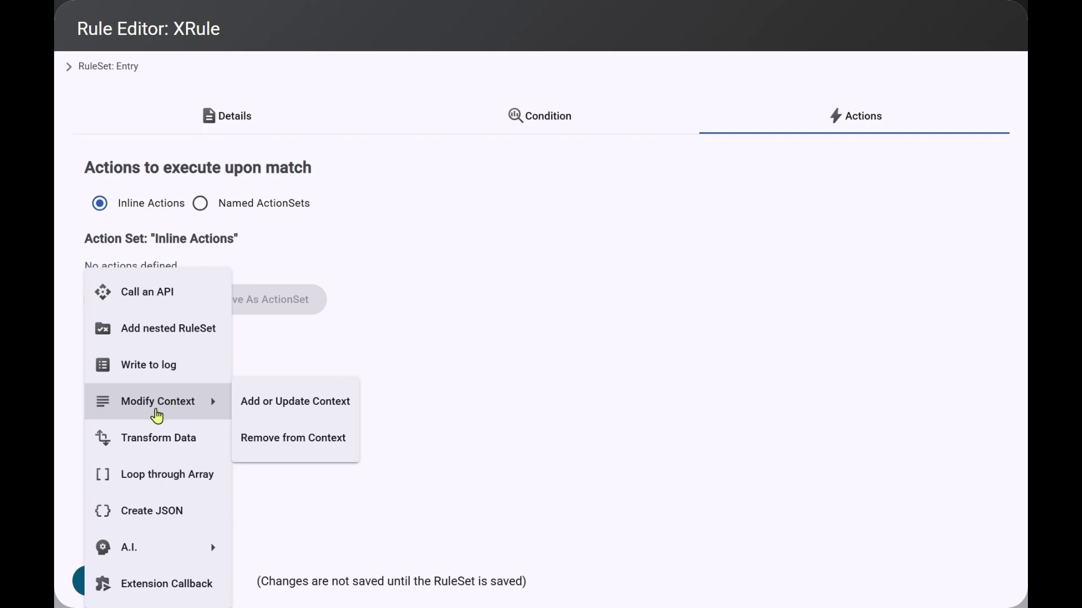
click(148, 446)
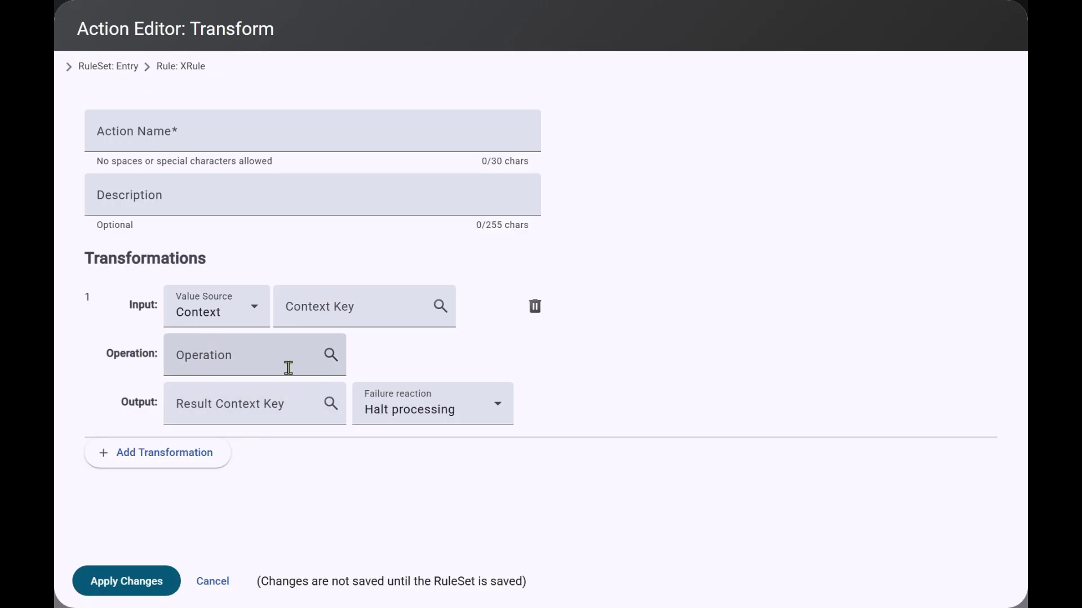
click(244, 358)
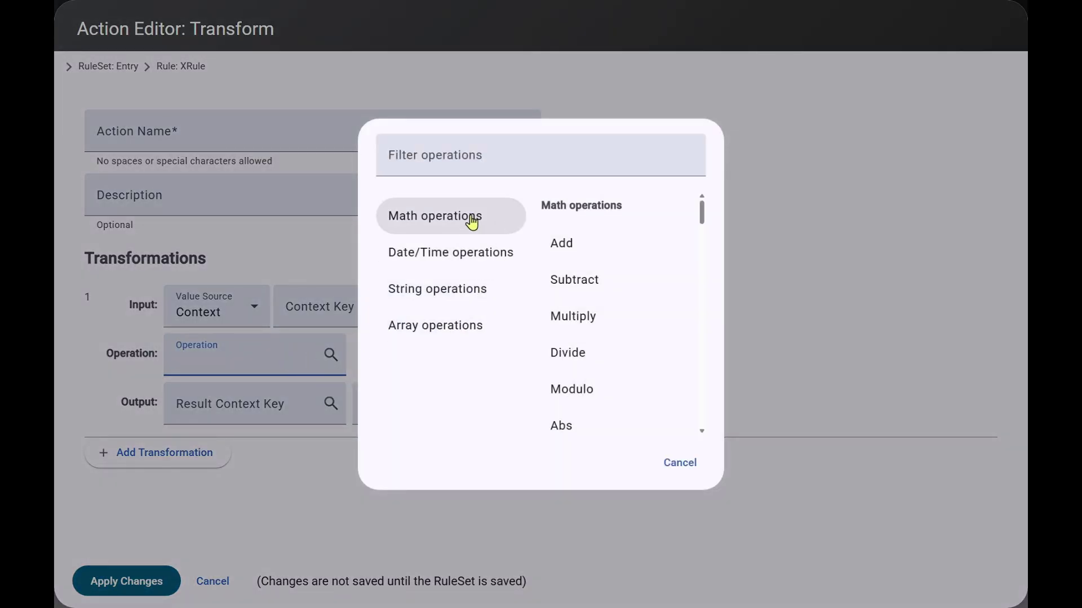
click(454, 262)
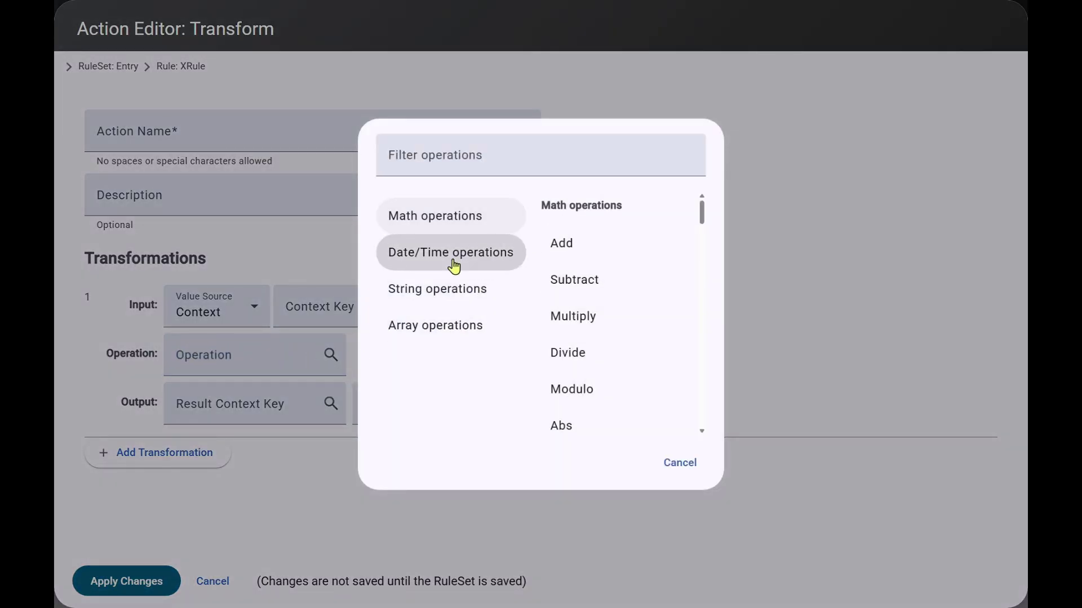
click(439, 301)
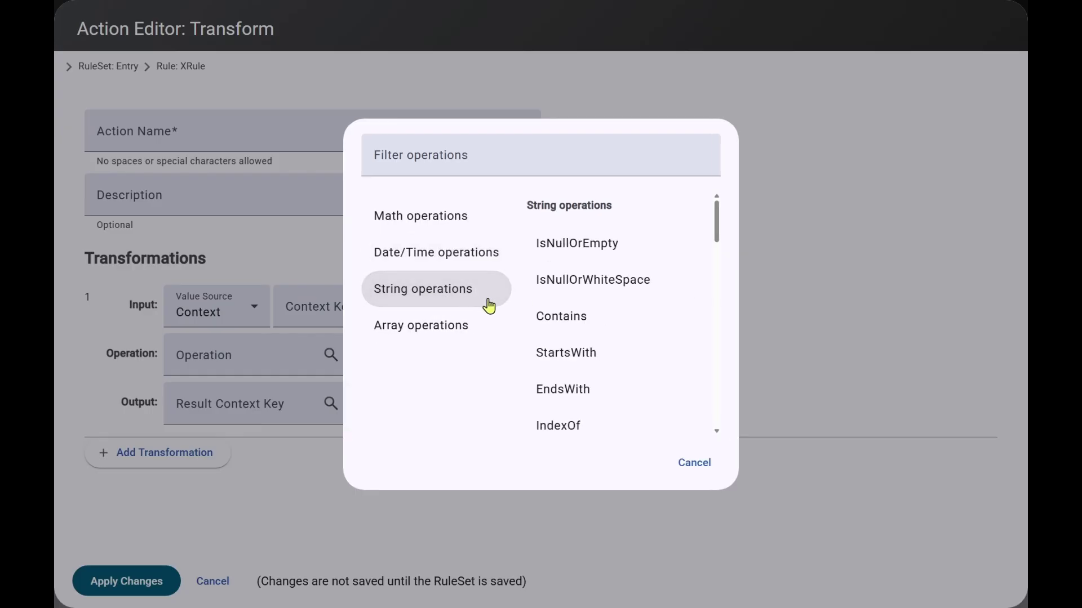
click(447, 331)
mouse_move(685, 220)
mouse_down()
mouse_move(684, 362)
mouse_move(685, 204)
mouse_up()
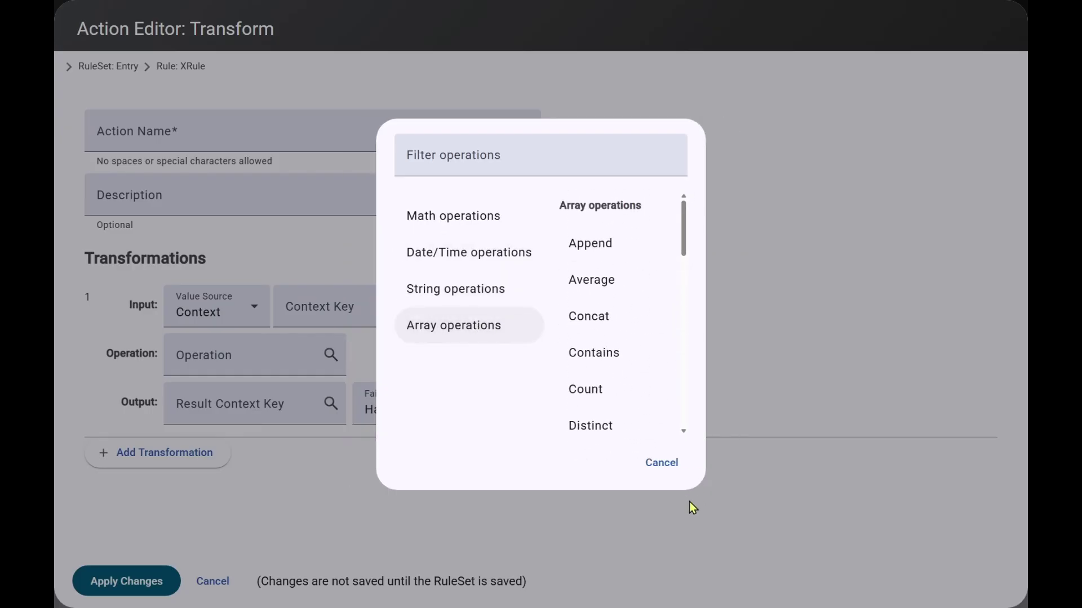
click(663, 462)
Add two more blank transformations to the Transform action and discard the action
click(146, 462)
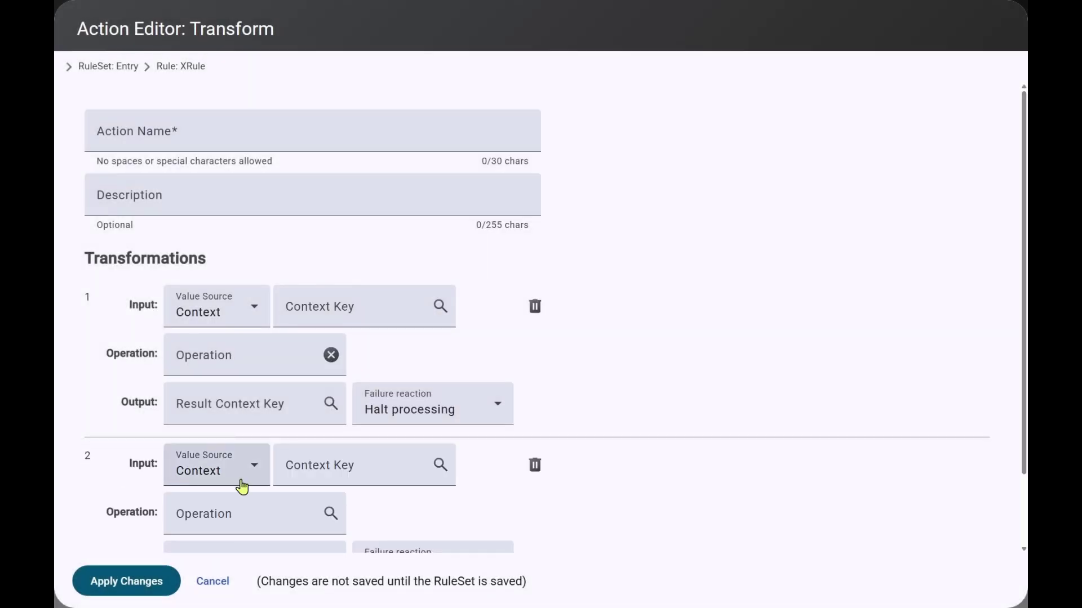
scroll(265, 457, down, 2)
click(195, 530)
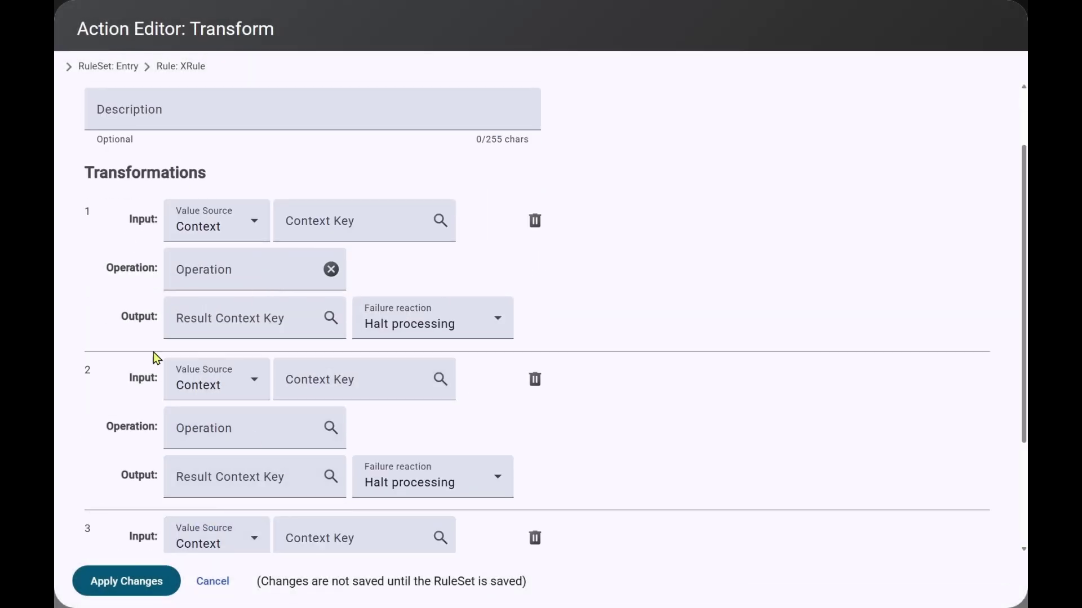
click(213, 586)
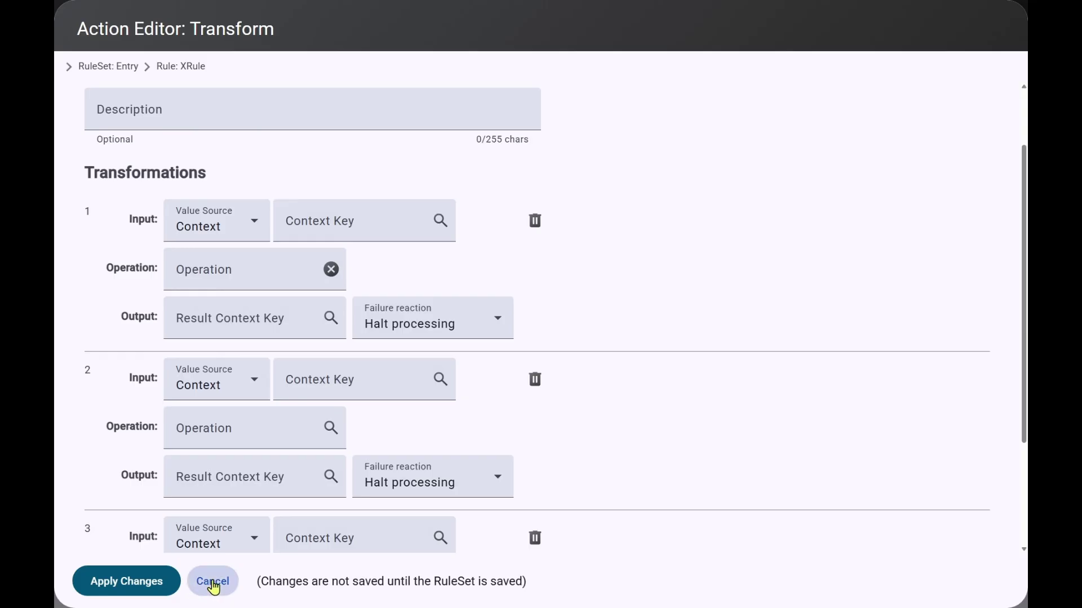
Open a new Loop through Array action, review its settings and nested action types, and discard it
click(144, 310)
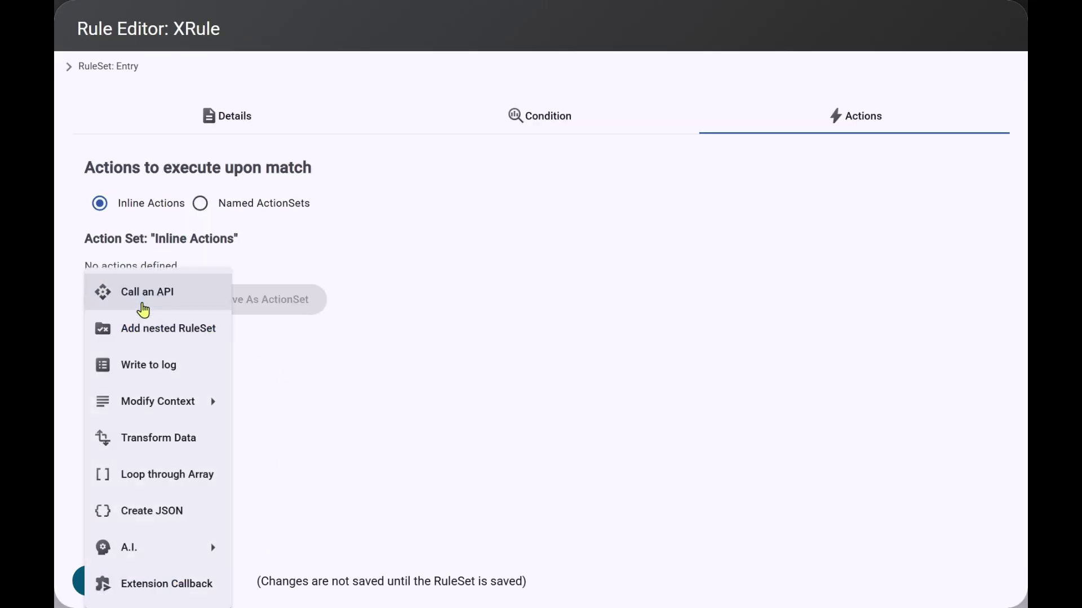
click(157, 475)
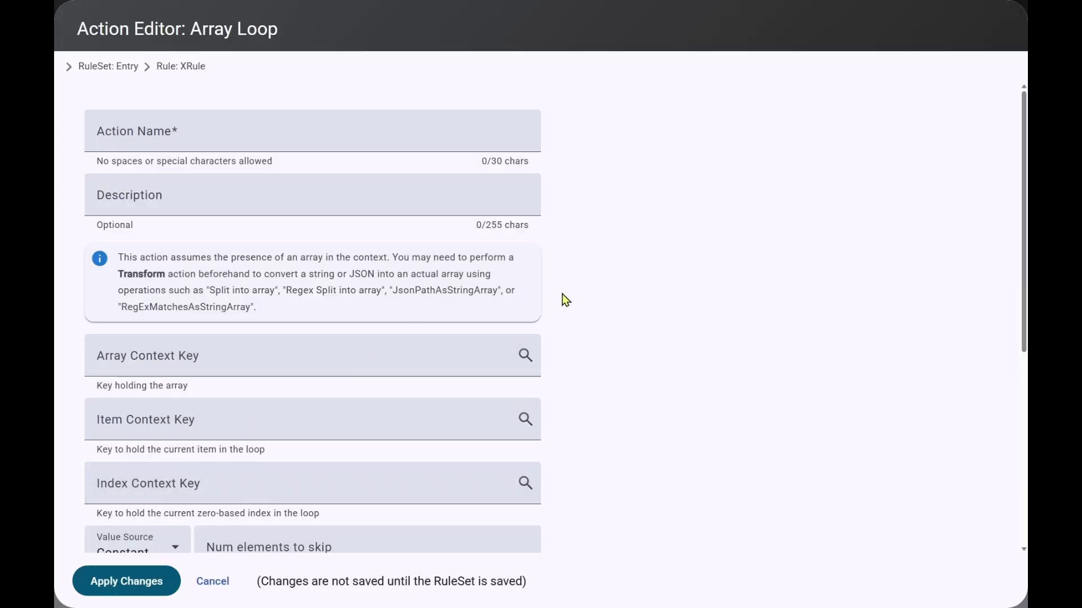
scroll(671, 333, down, 6)
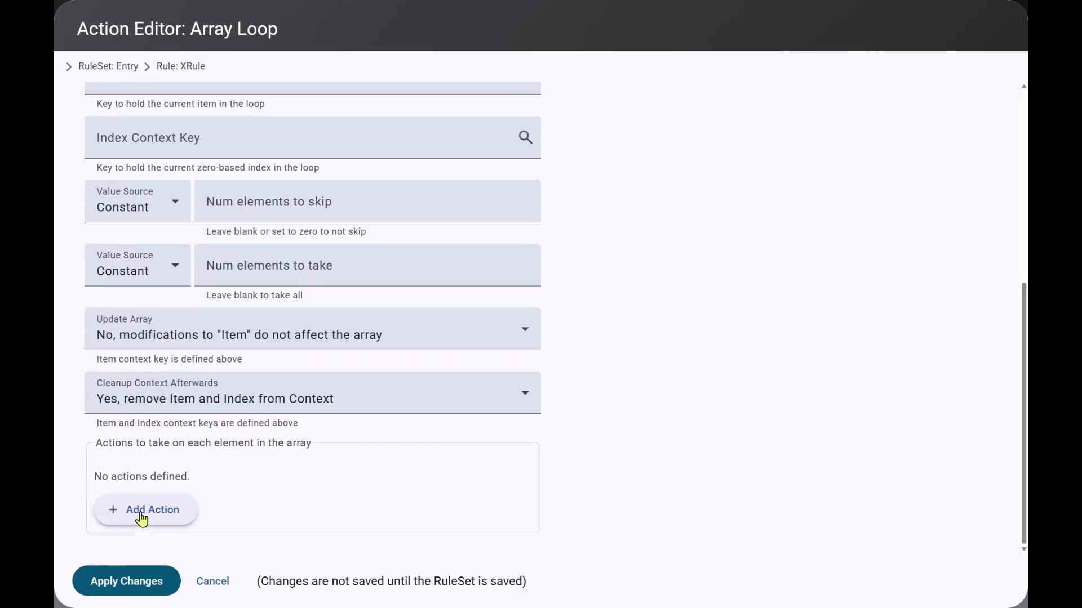
click(111, 512)
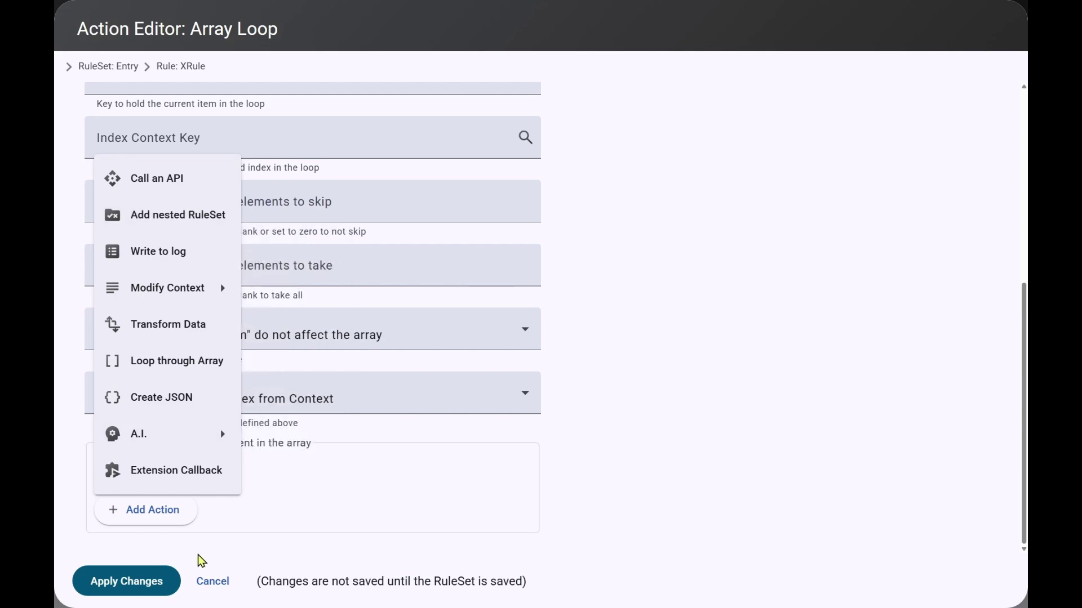
click(216, 586)
click(216, 587)
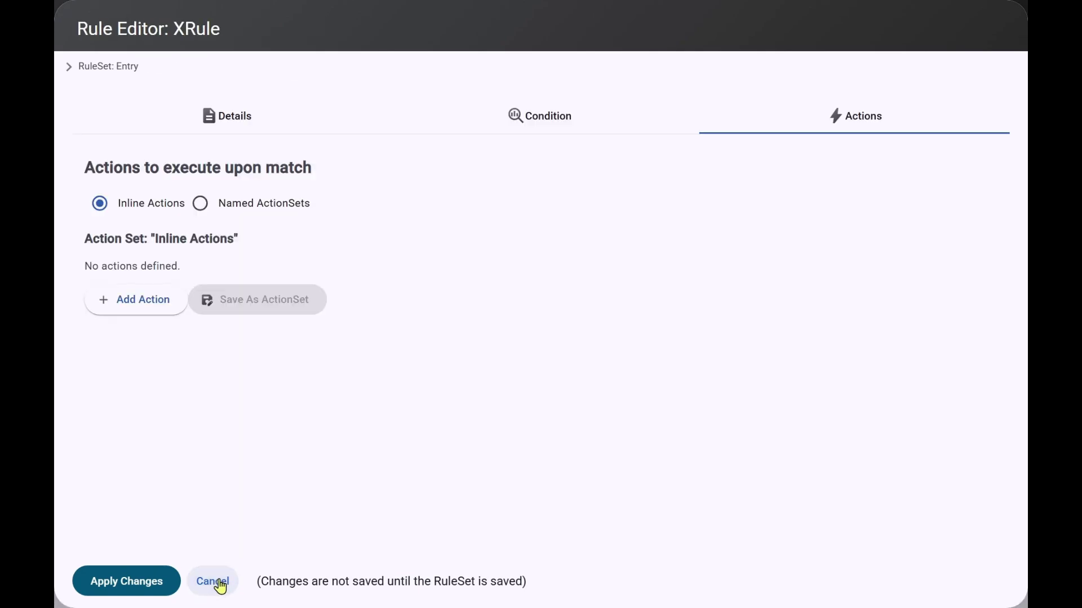
Check the A.I. action options, read the Extension Callback action's description, and discard that action
click(138, 301)
mouse_move(169, 555)
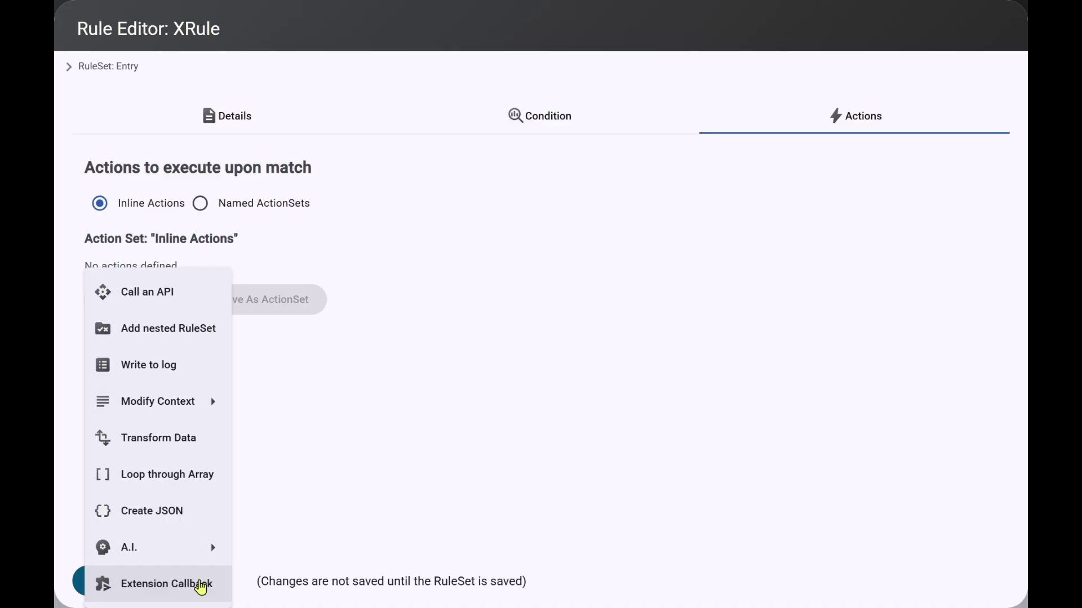
click(200, 586)
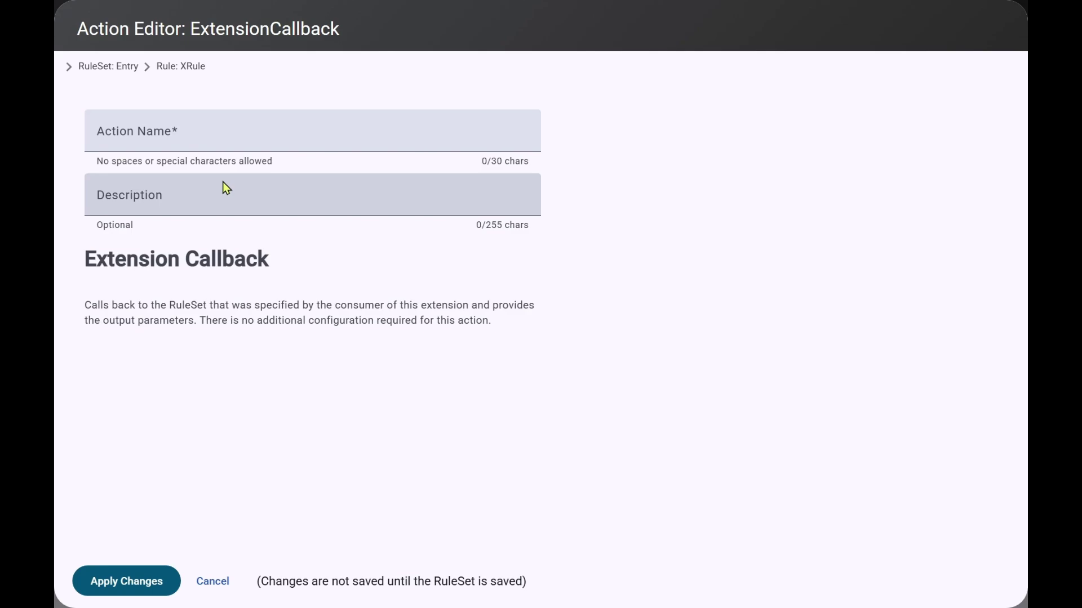
click(213, 581)
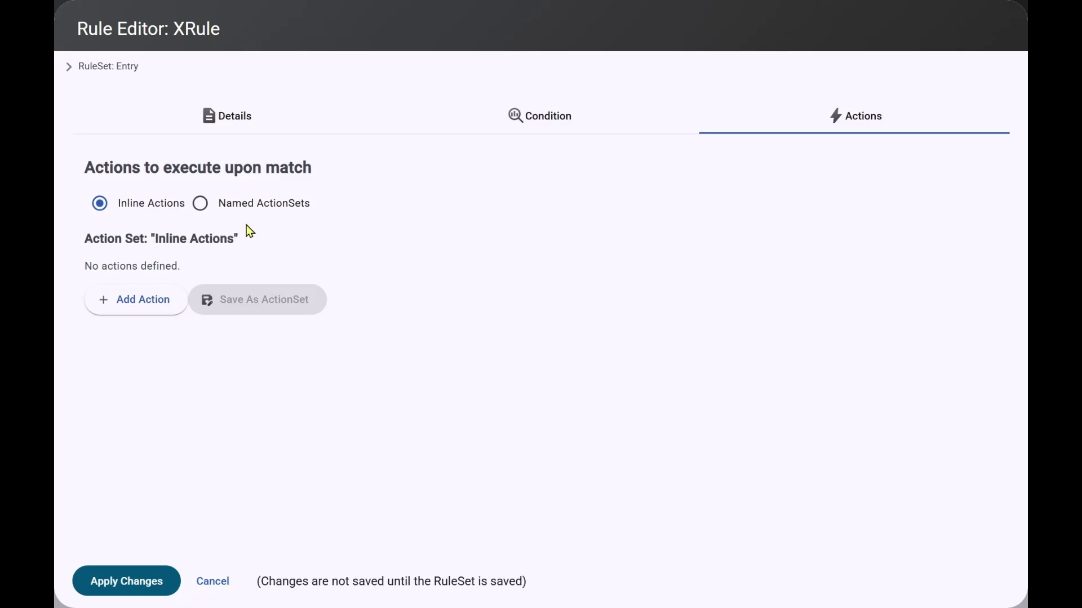
Switch XRule's actions to Named ActionSets and cancel the rule without applying changes
click(200, 204)
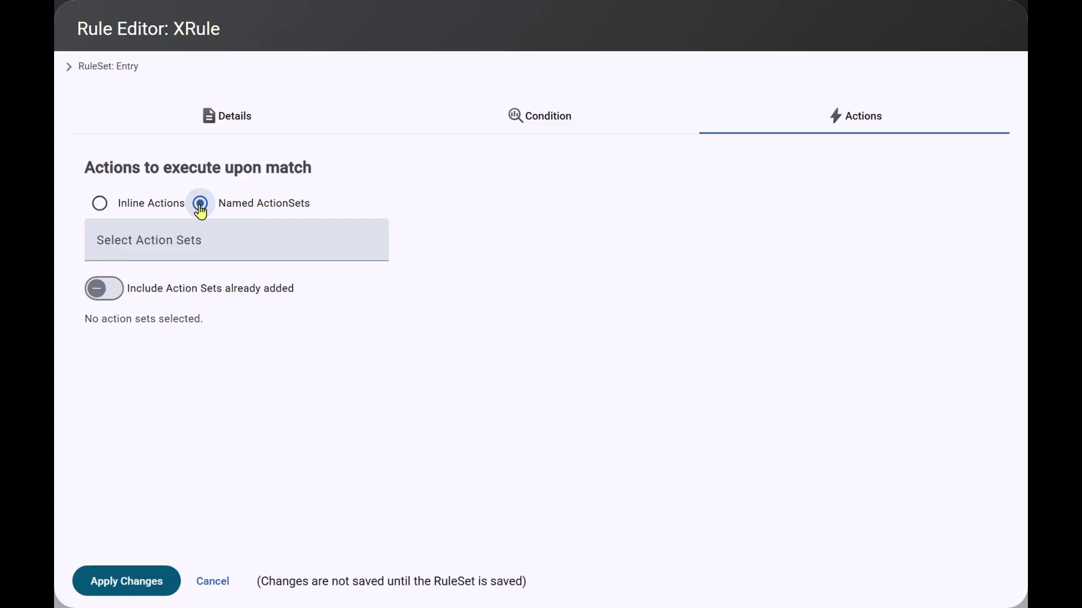
click(228, 583)
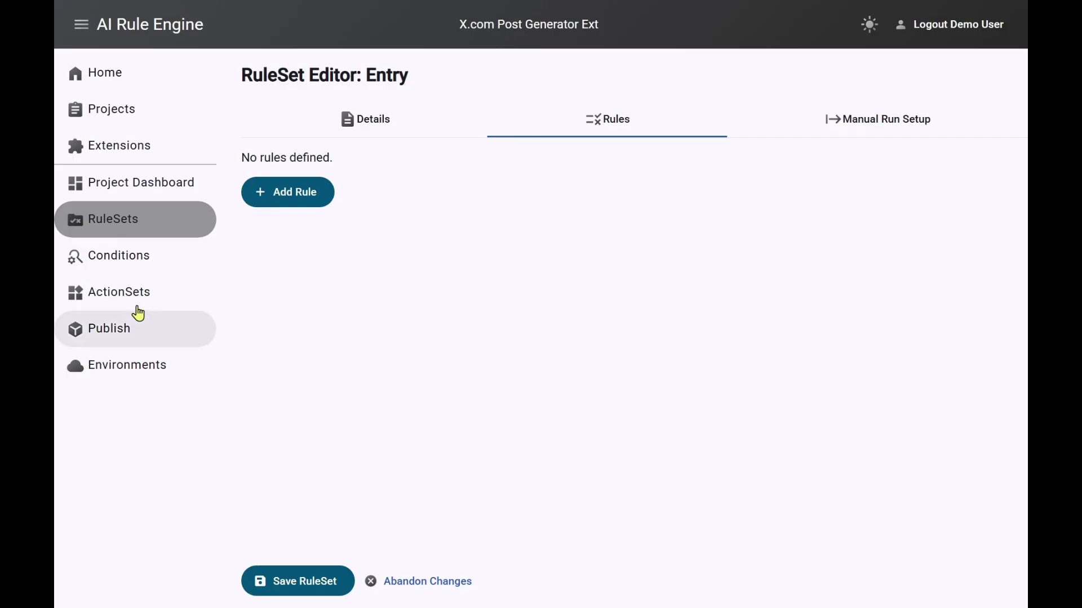
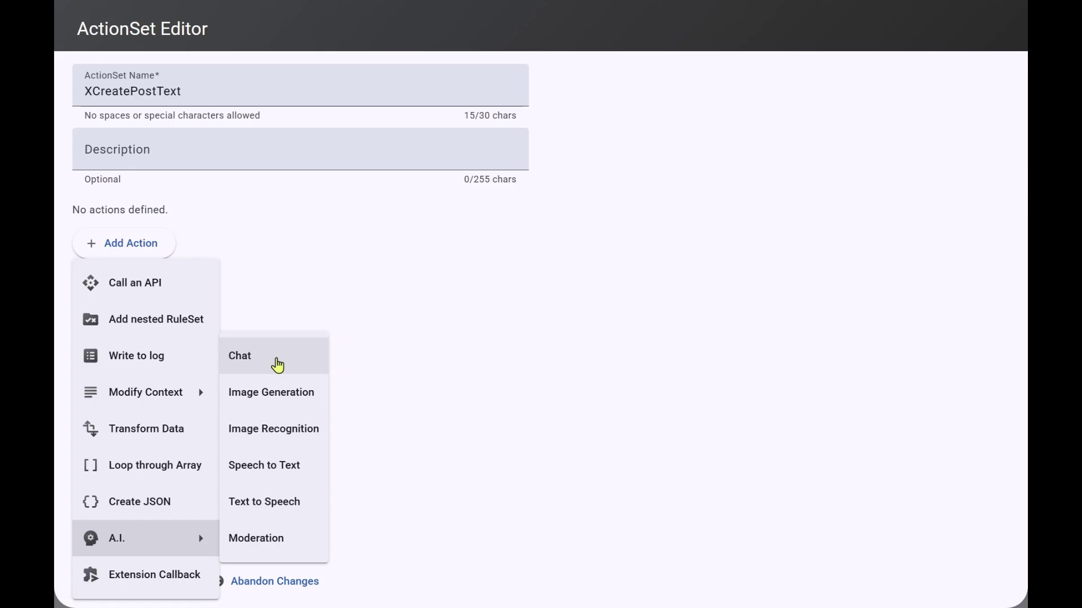
Name the AI Chat action GenText and describe it as "Generate the text for the tweet"
click(202, 139)
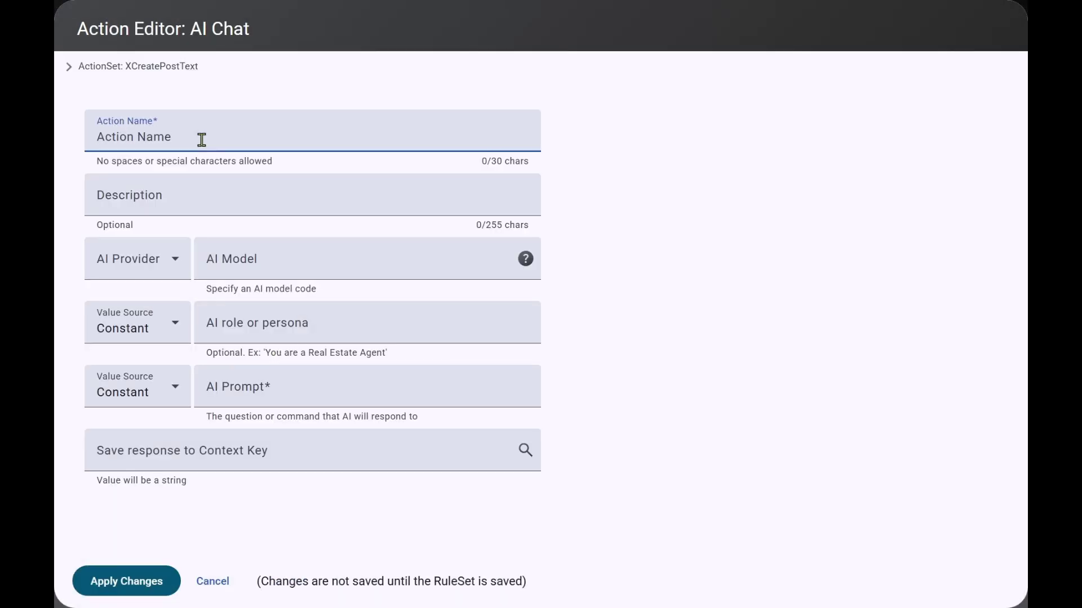
text(GenText)
click(1001, 153)
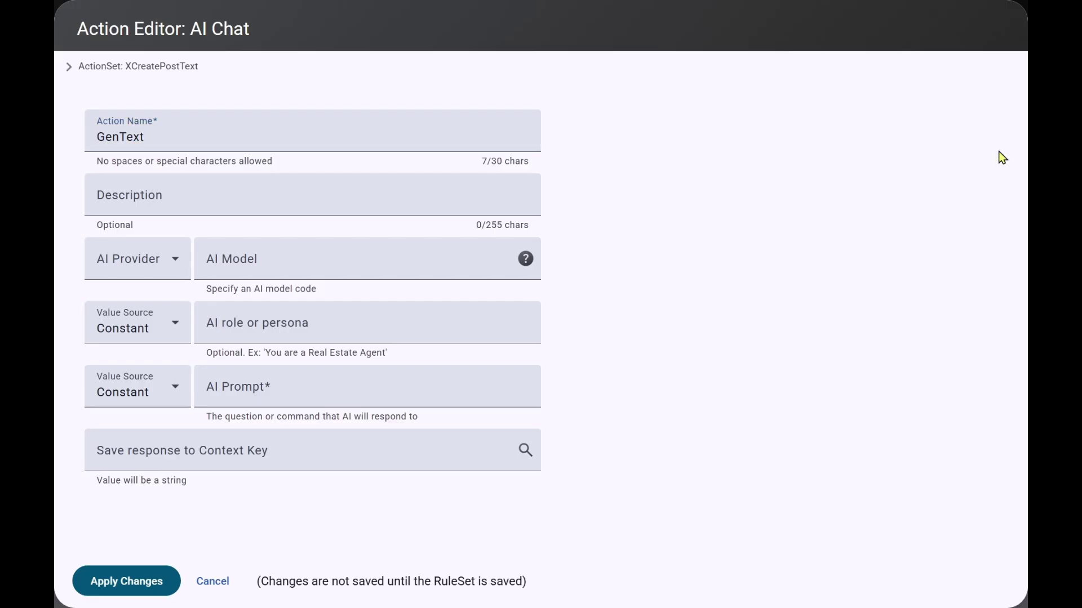
click(182, 205)
text(Generate the text for the tweet)
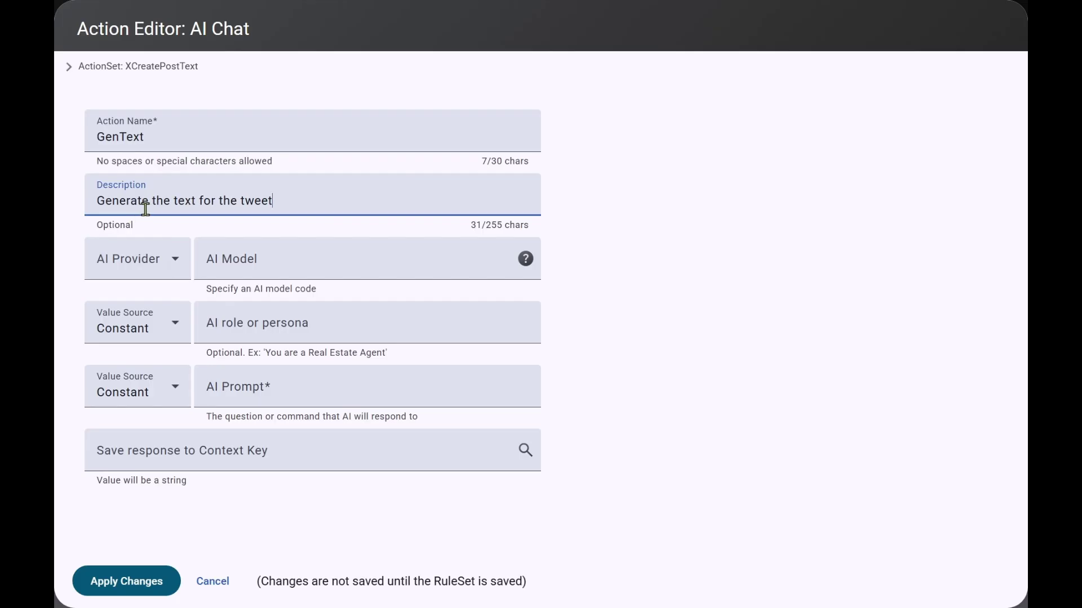
Set GenText's AI provider to OpenAI and its model to gpt-4o-mini
click(175, 271)
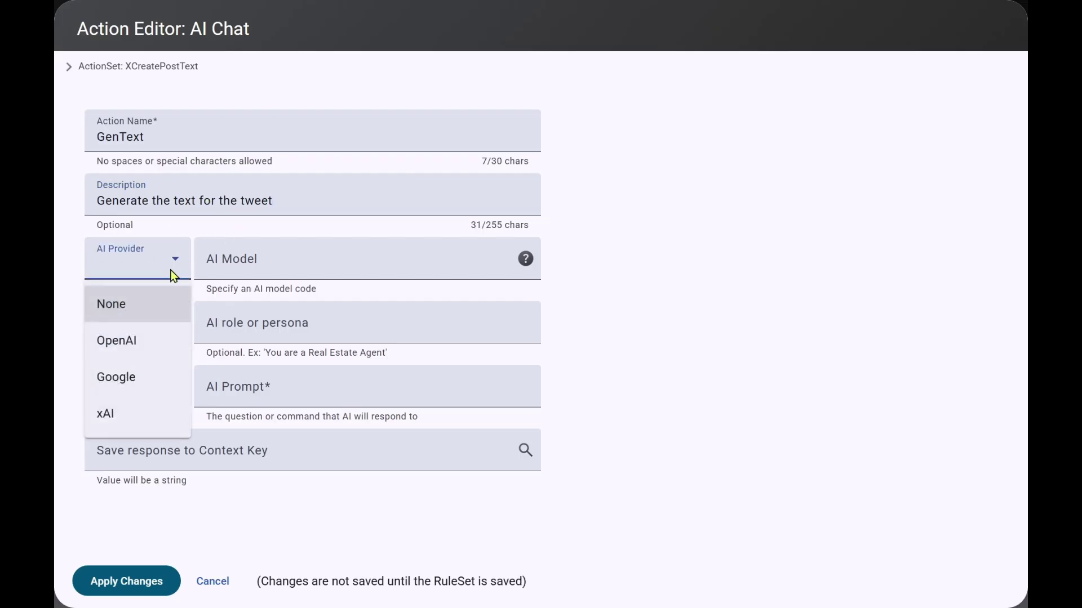
click(130, 348)
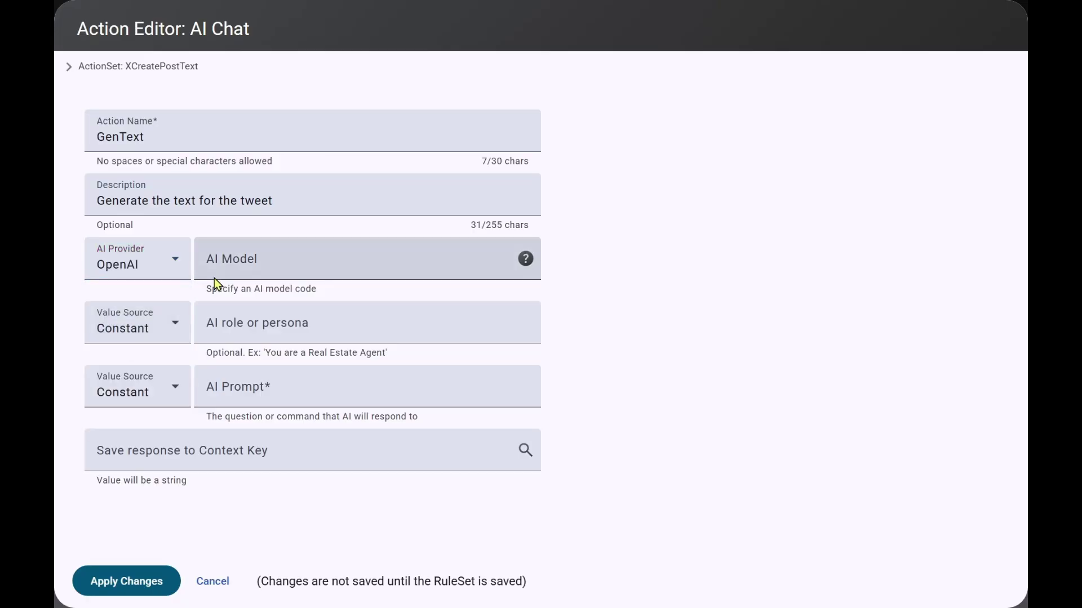
click(263, 258)
text(gpt-4o-mini)
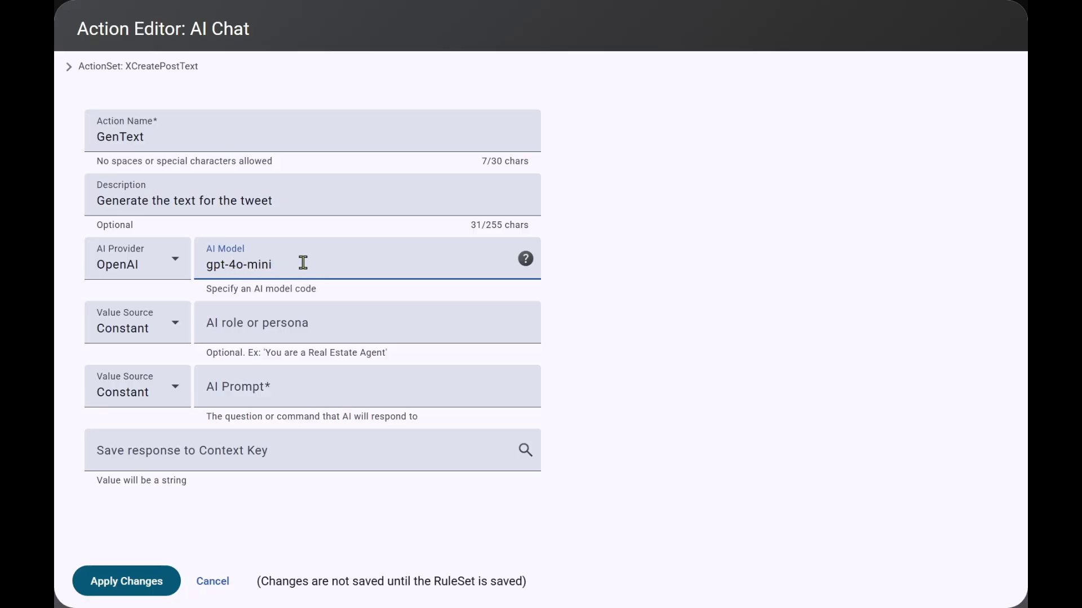
Read the help on finding AI model codes, look at OpenAI's models page, and close the help
click(526, 260)
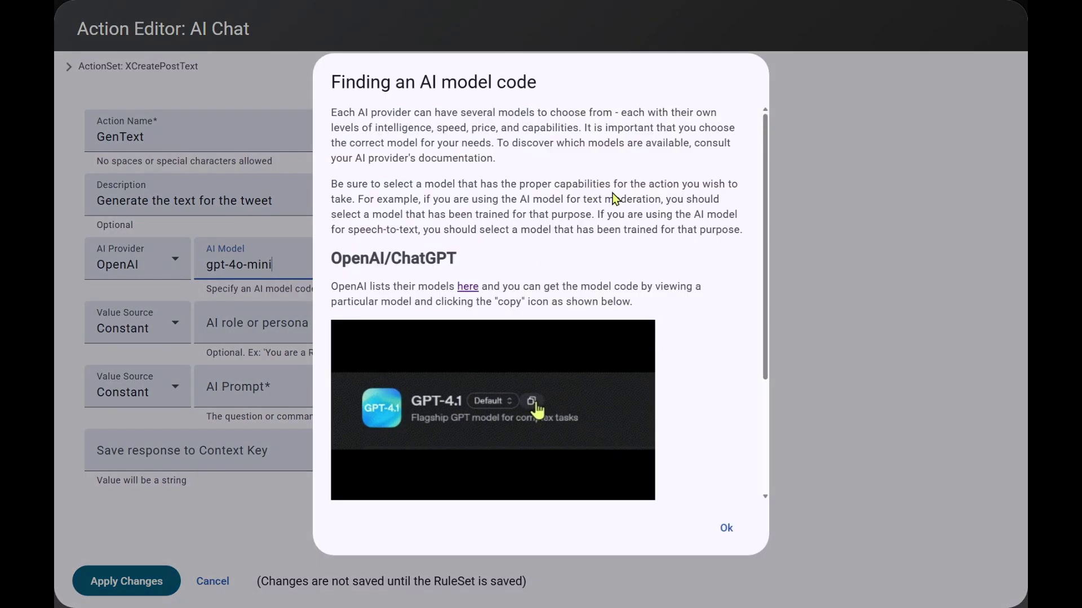
scroll(686, 326, down, 3)
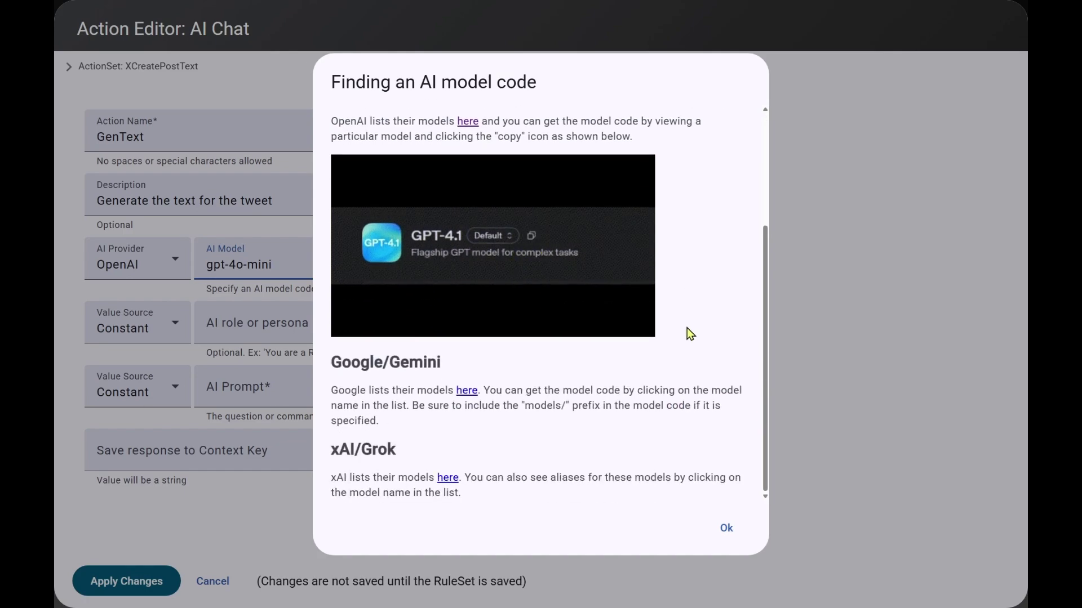
scroll(689, 333, up, 3)
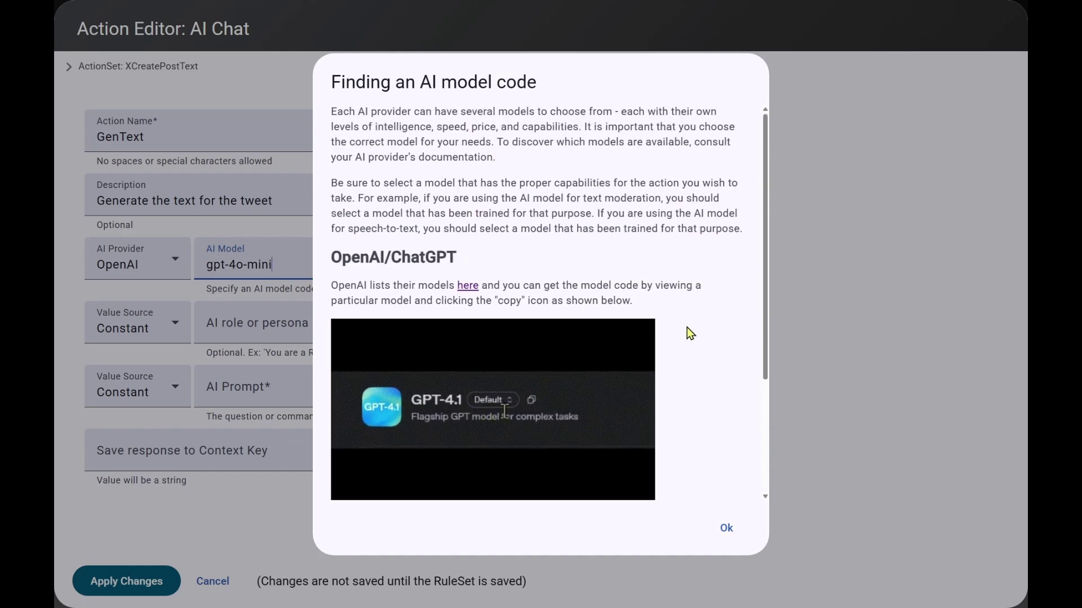
click(467, 286)
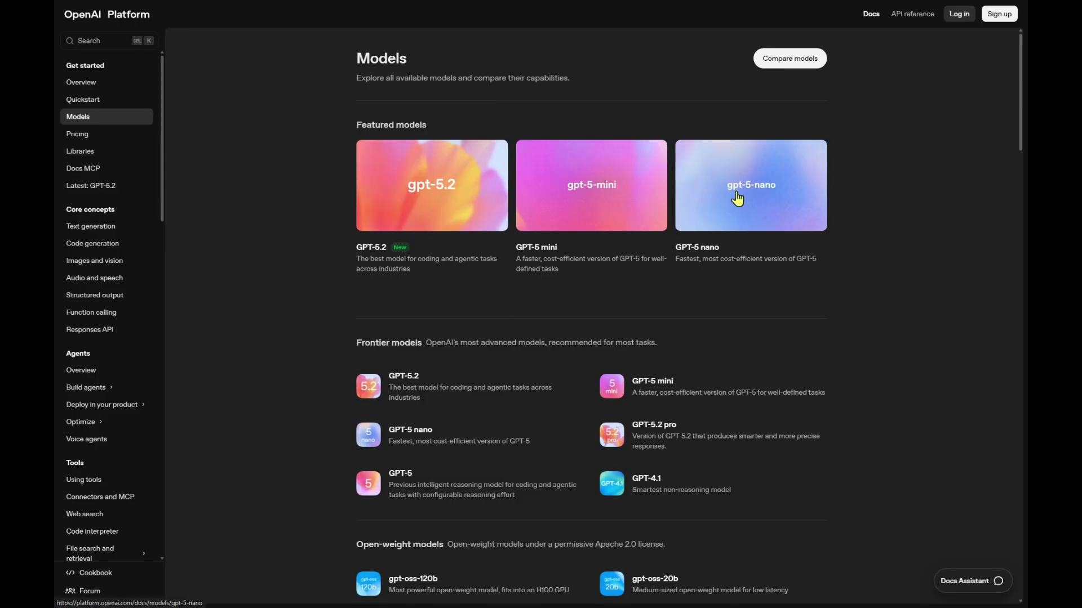
click(419, 185)
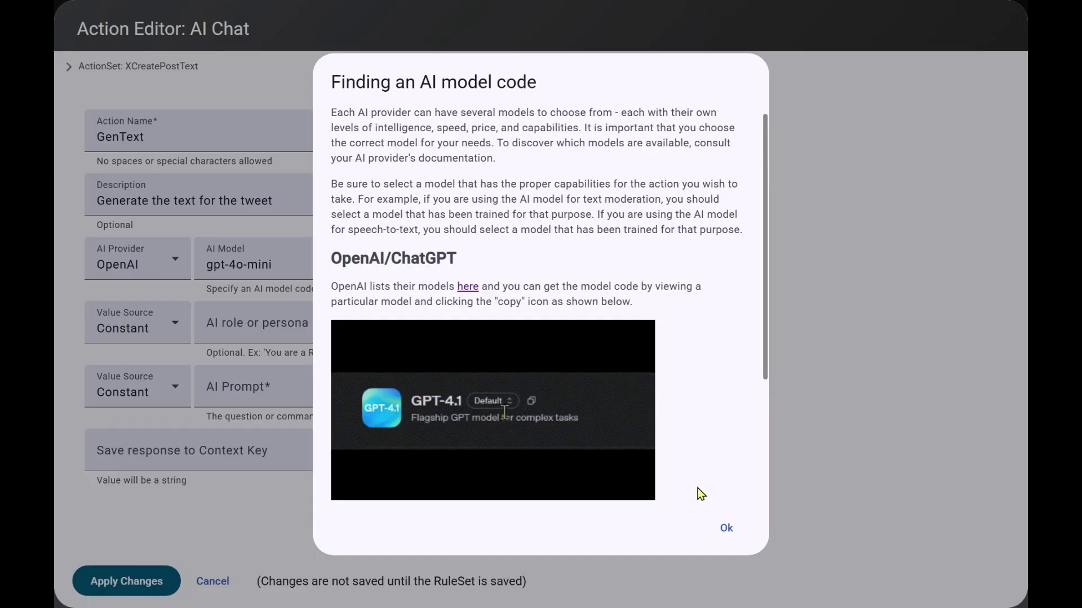
click(720, 534)
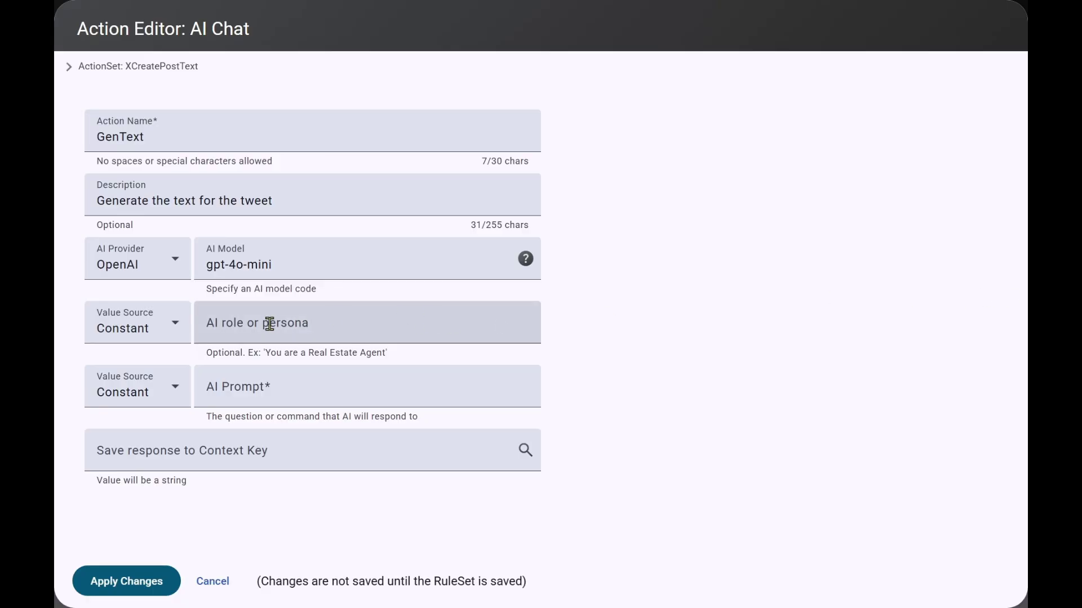
Set the AI persona to "You are a marketer and SEO specialist" and take the AI prompt from context key XPromptText
click(238, 322)
text(You are a marketer and SEO specialist)
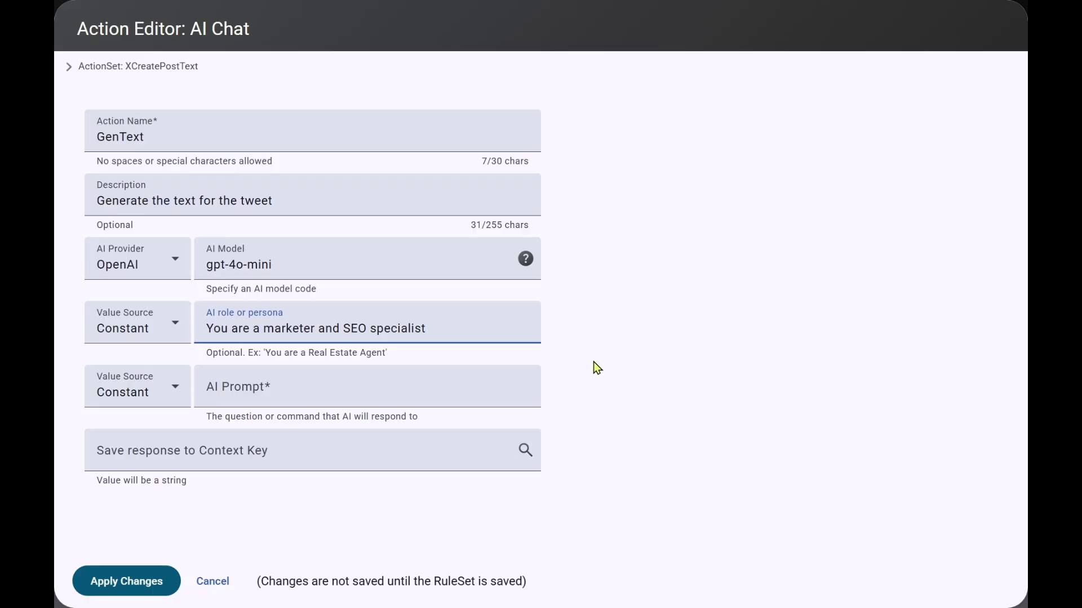
click(169, 387)
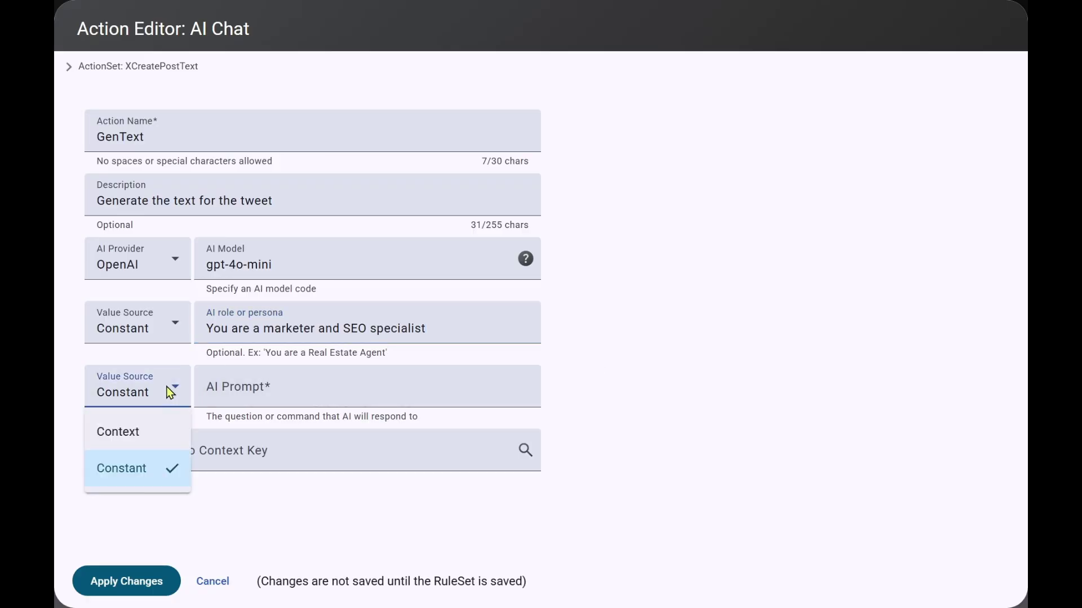
click(131, 434)
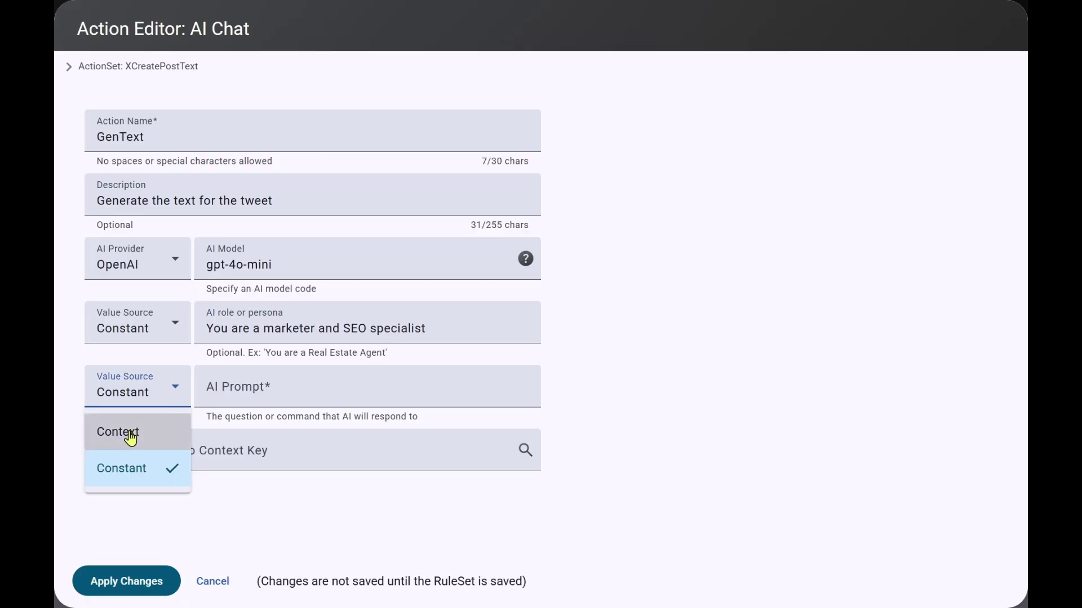
click(298, 392)
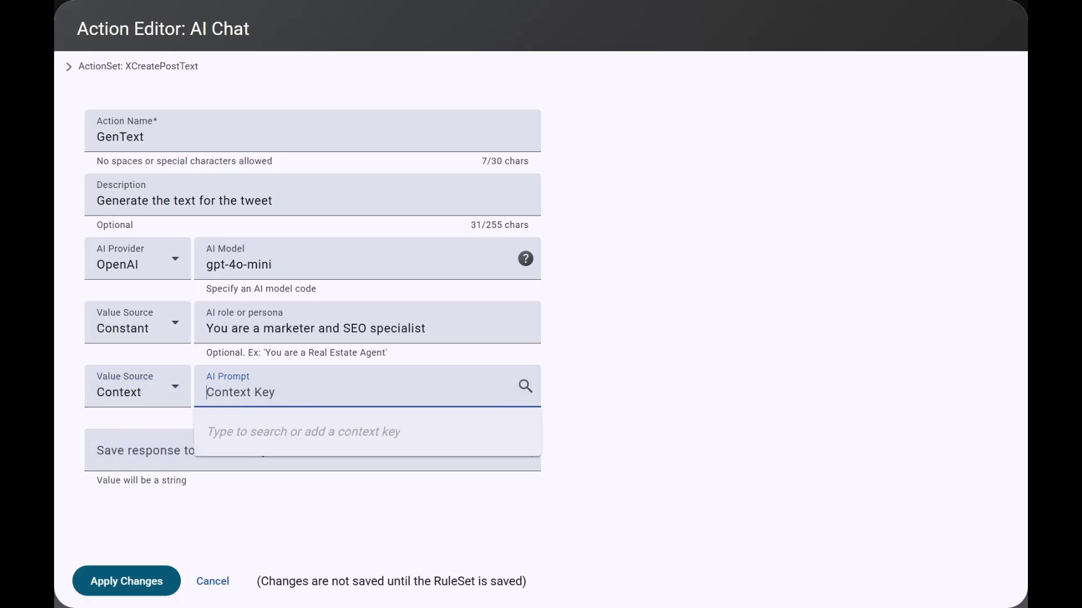
text(X)
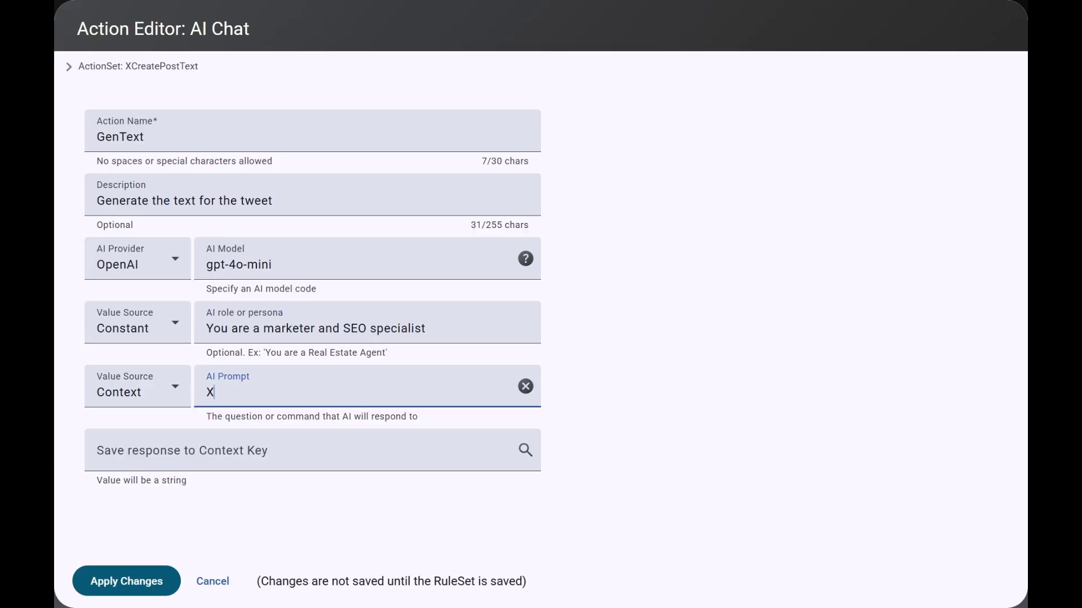
text(PromptText)
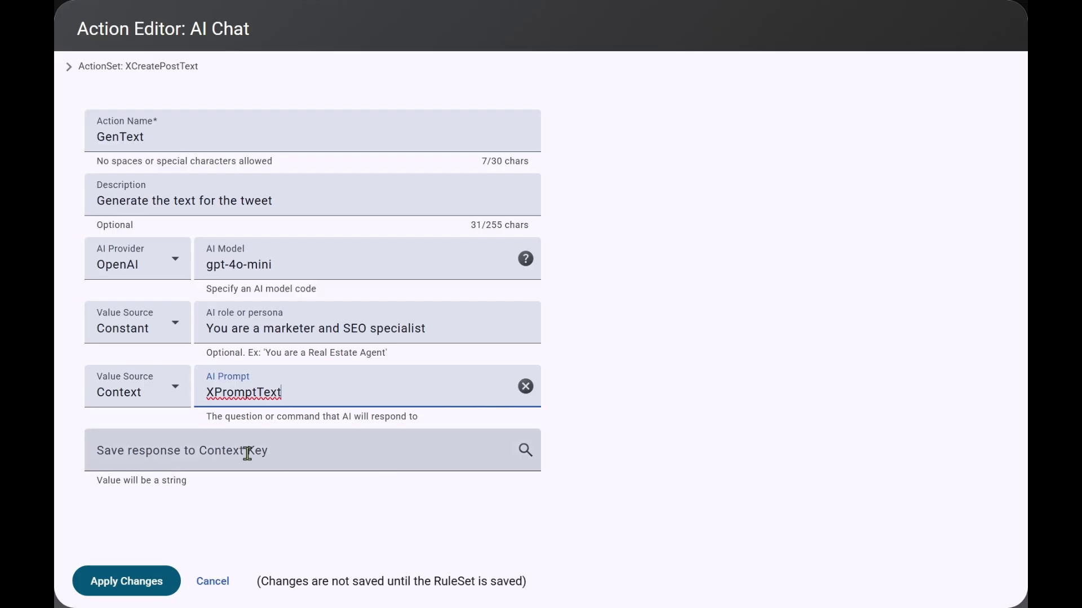
Save GenText's response to context key XPostText, apply the action, and save the XCreatePostText ActionSet
click(128, 451)
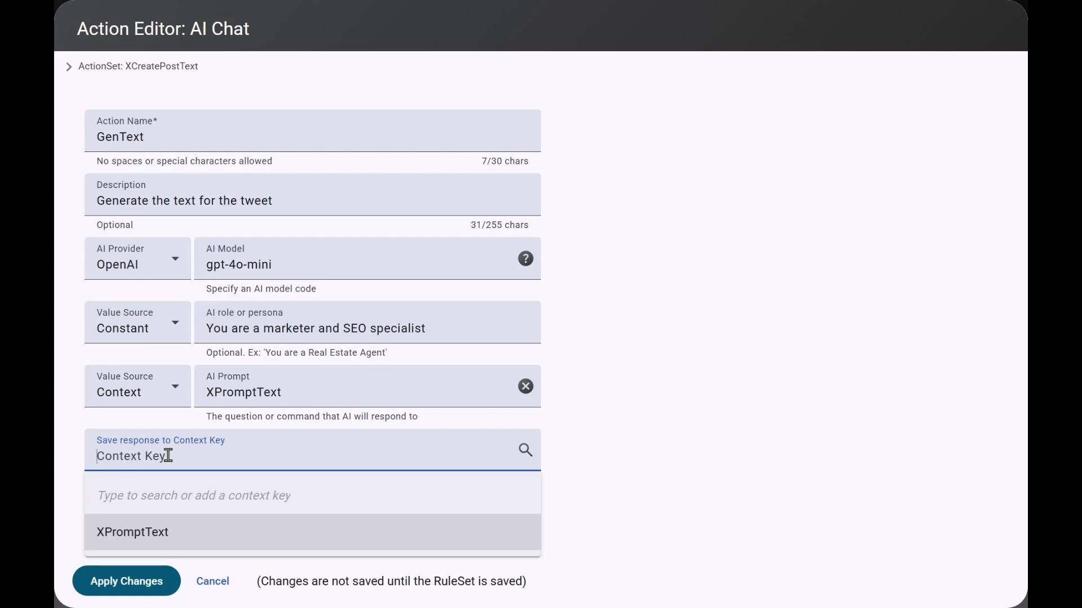
text(XPostText)
key(Return)
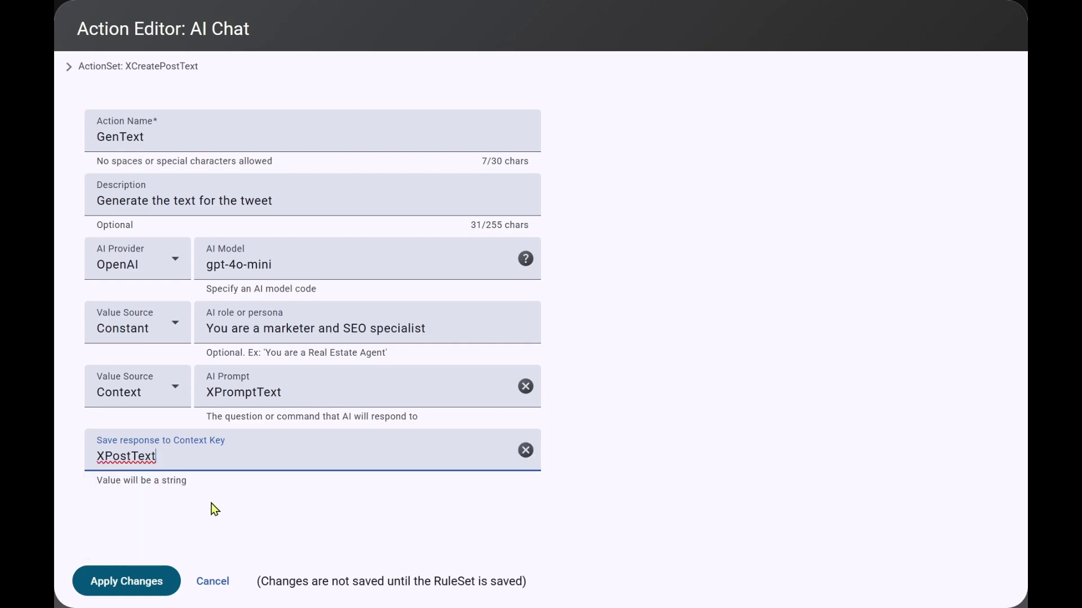
click(286, 496)
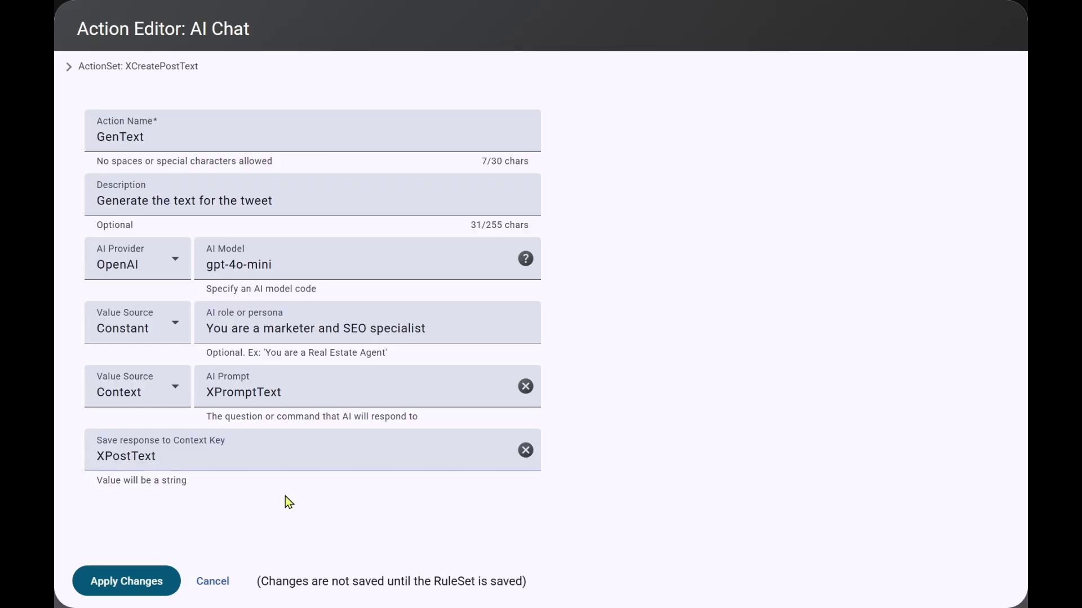
click(128, 592)
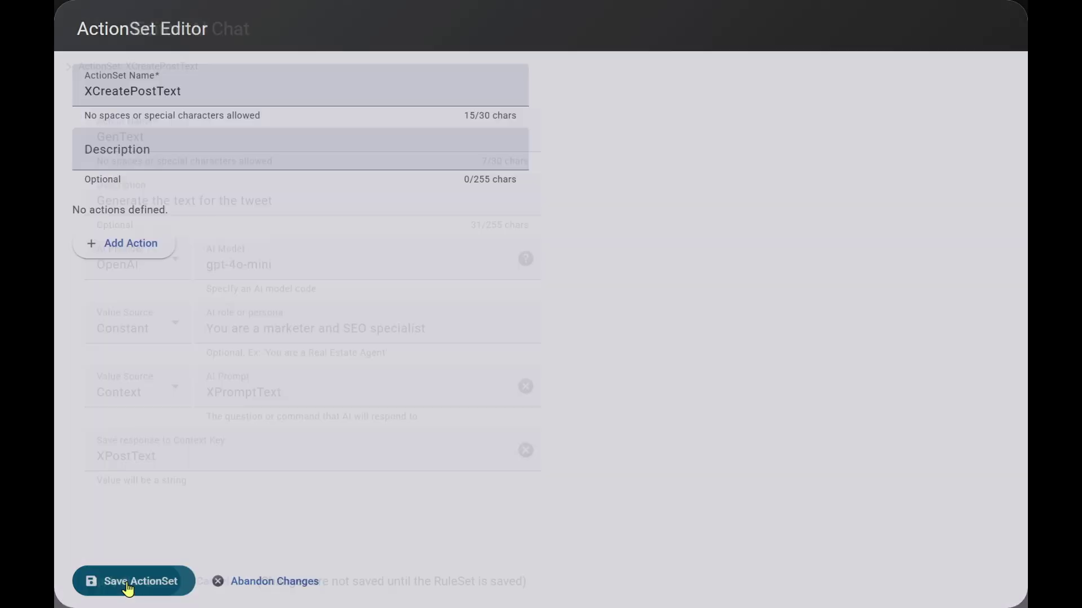
click(135, 586)
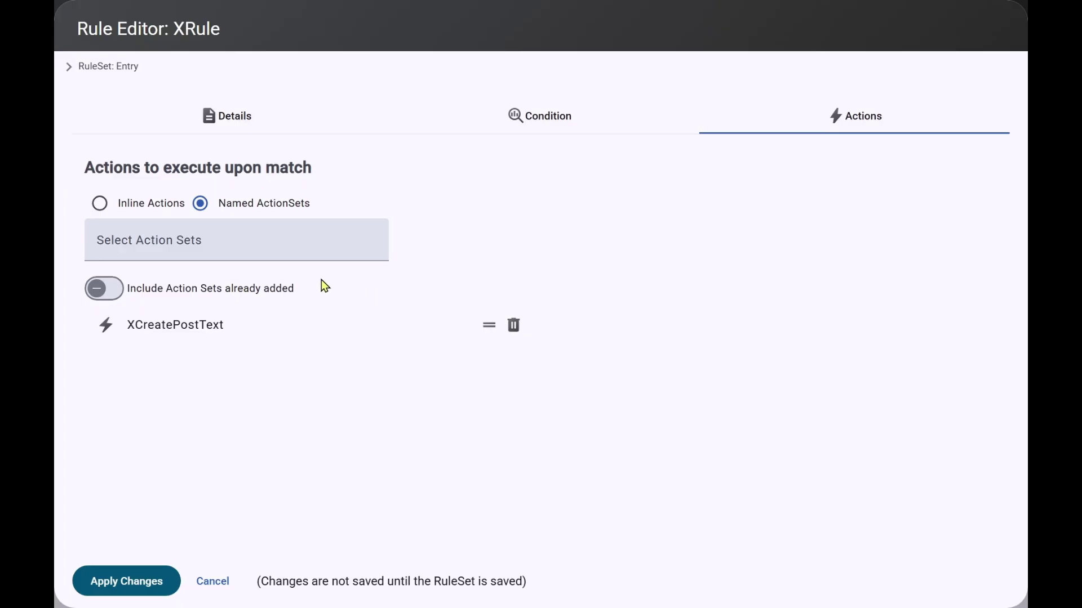
Start another new ActionSet for XRule's actions and name it XGenImg
click(210, 240)
click(244, 87)
text(XGenImg)
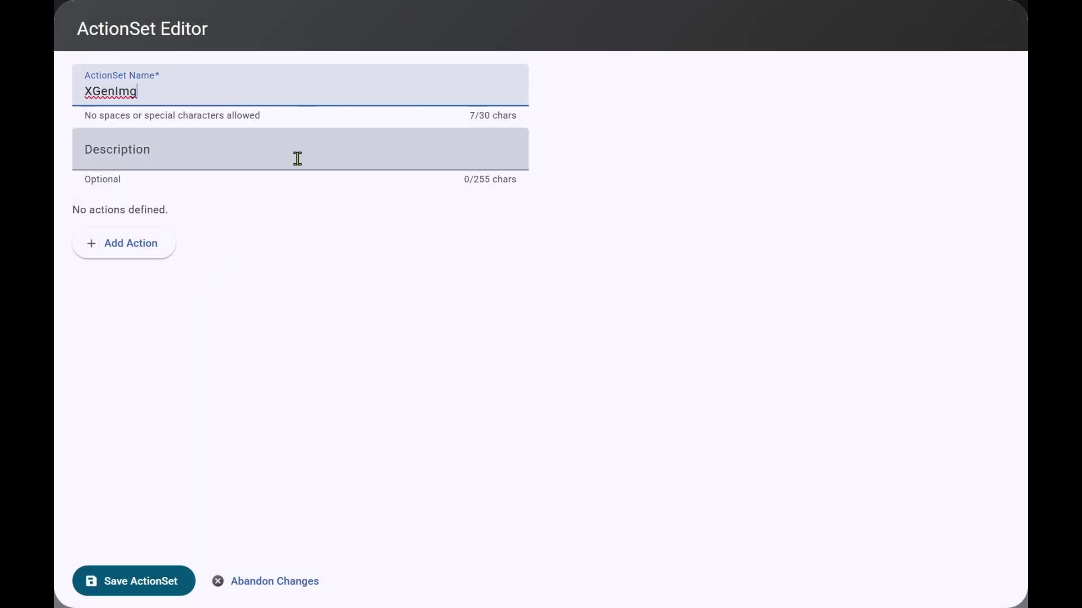
Add a Transform Data action named CreateImgGenPrompt to the XGenImg ActionSet
click(119, 249)
click(137, 436)
click(187, 135)
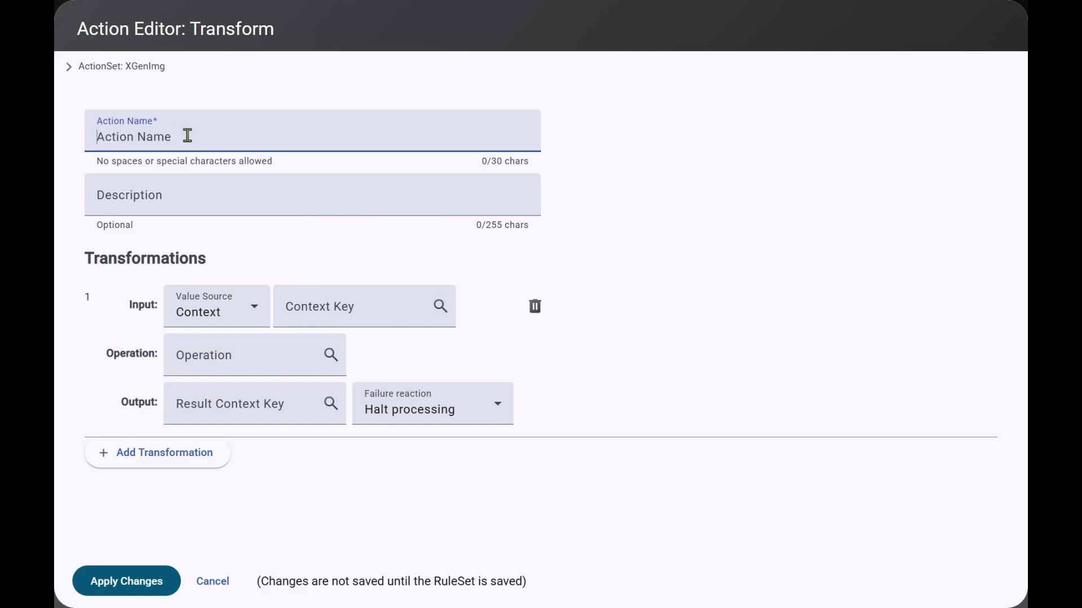
text(CreateImgGenPrompt)
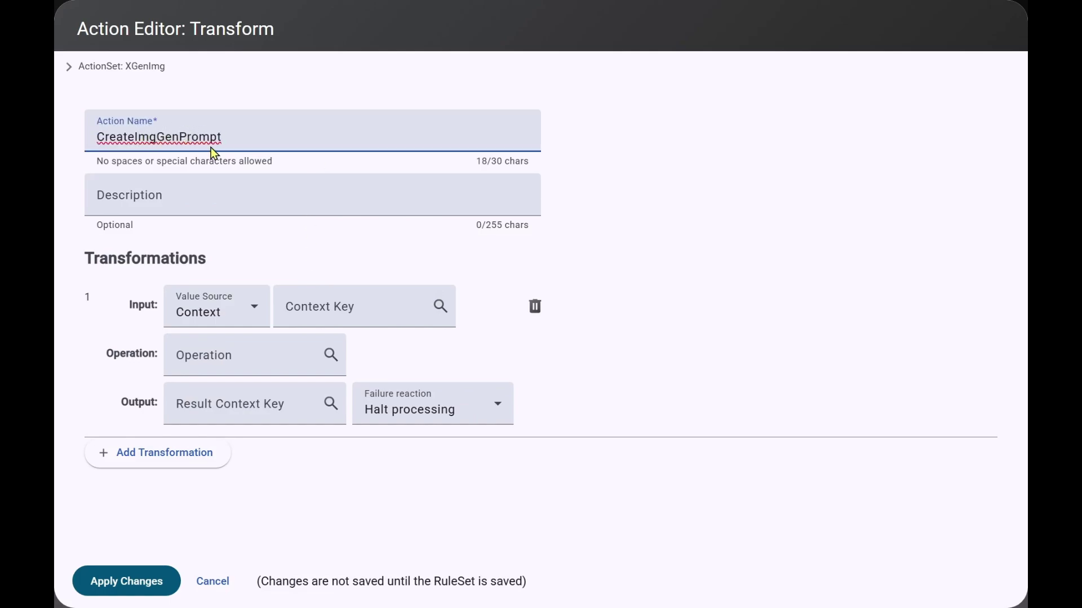
Set the first transformation's input to a constant string and paste the image prompt ending in "following tweet text: "
click(225, 318)
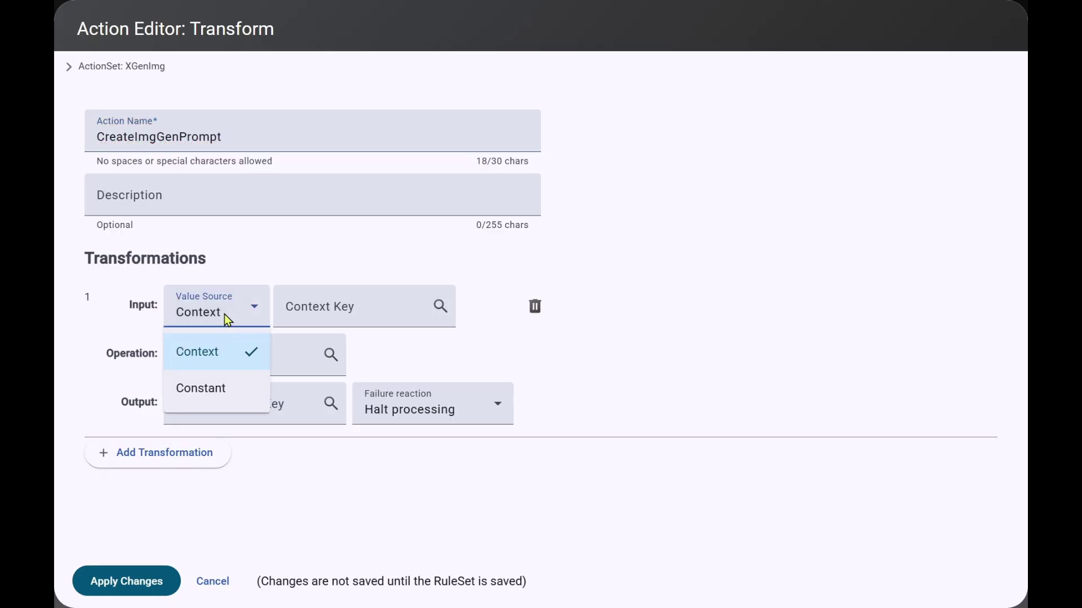
click(219, 395)
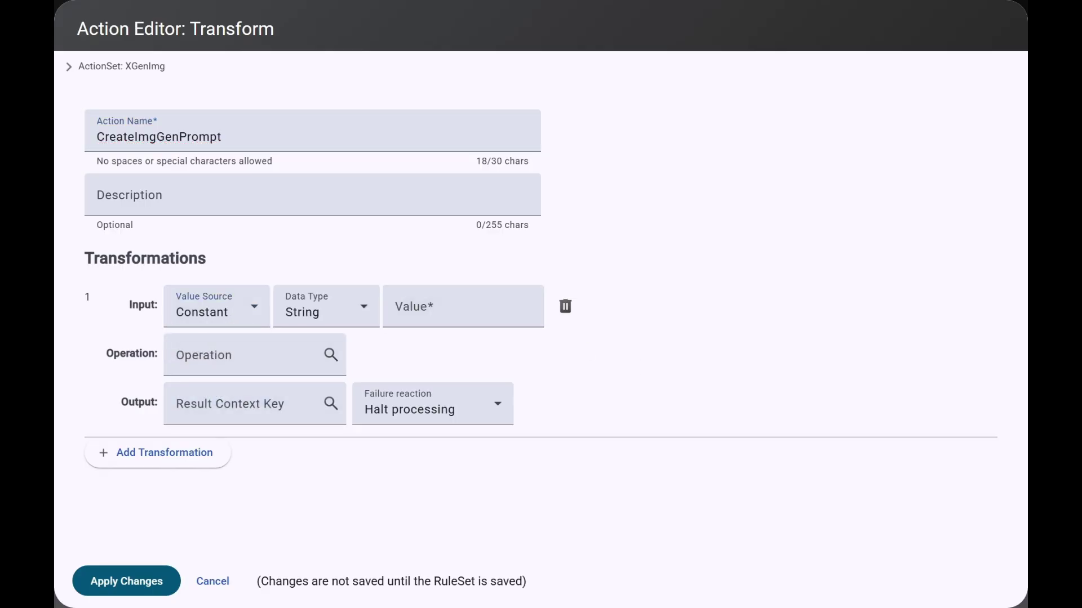
click(418, 308)
key(ctrl+v)
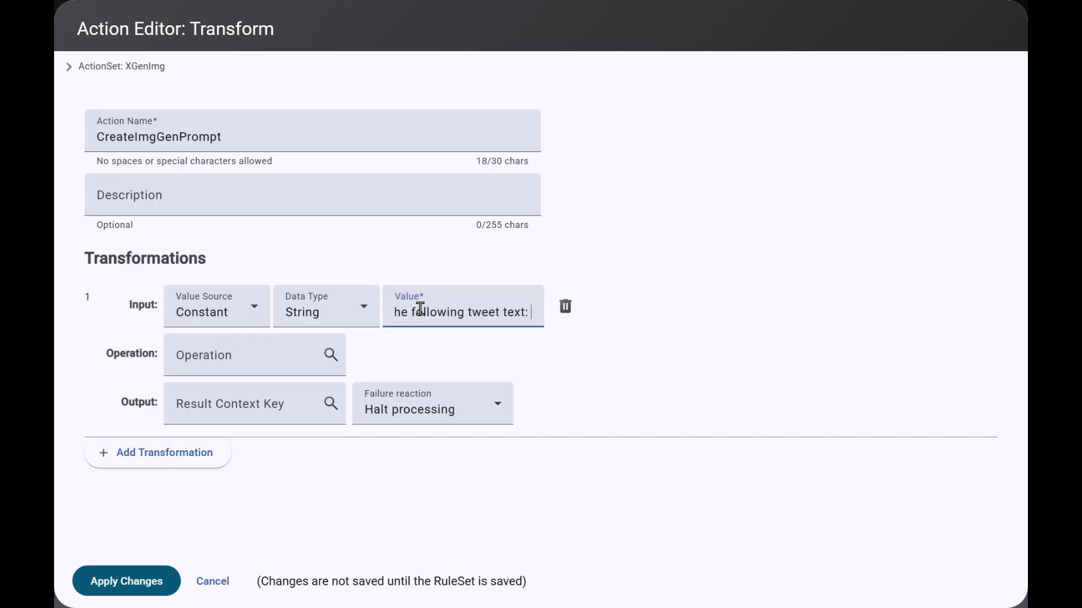
Read through the pasted constant input text of the first transformation from beginning to end
key(Home)
key(Right)
key(Right)
key(Right)
key(Right)
key(Right)
key(Right)
key(Right)
key(Right)
key(Right)
key(Right)
key(Right)
key(Right)
key(Right)
key(Right)
key(Right)
key(Right)
key(Right)
key(Right)
key(Right)
key(Right)
key(Right)
key(Right)
key(Right)
key(Right)
key(Right)
key(Right)
key(Right)
key(Right)
key(Right)
key(Right)
key(Right)
key(Right)
key(Right)
key(Right)
key(Right)
key(Right)
key(Right)
key(Right)
key(Right)
key(Right)
key(Right)
key(Right)
key(Right)
key(Right)
key(Right)
key(Right)
key(Right)
key(Right)
key(Right)
key(Right)
key(Right)
key(Right)
key(Right)
key(Right)
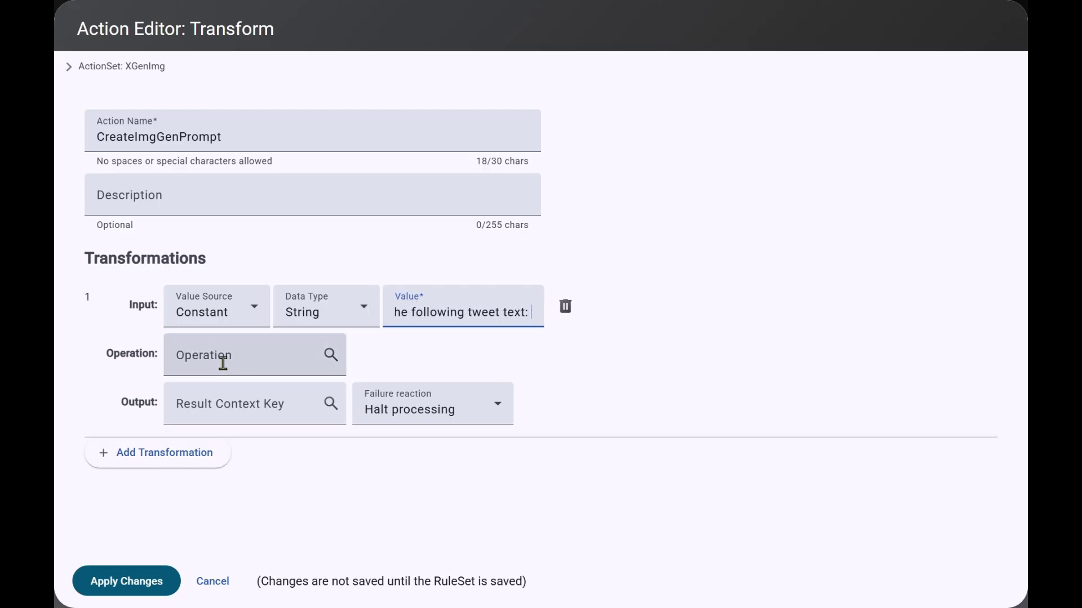
Choose the string operation Append for the first transformation
click(217, 359)
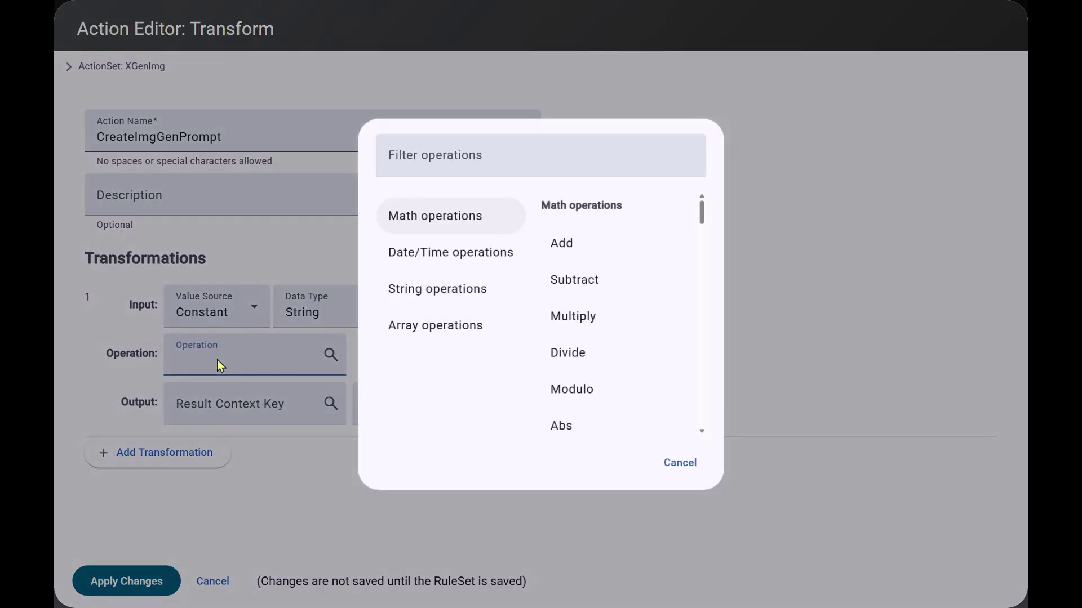
click(434, 298)
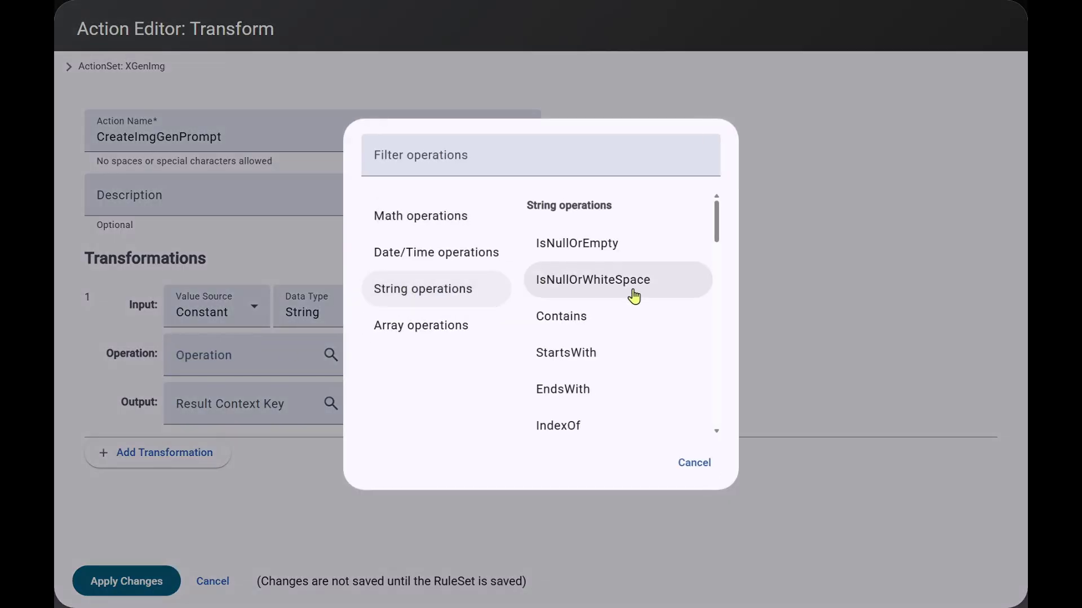
click(553, 161)
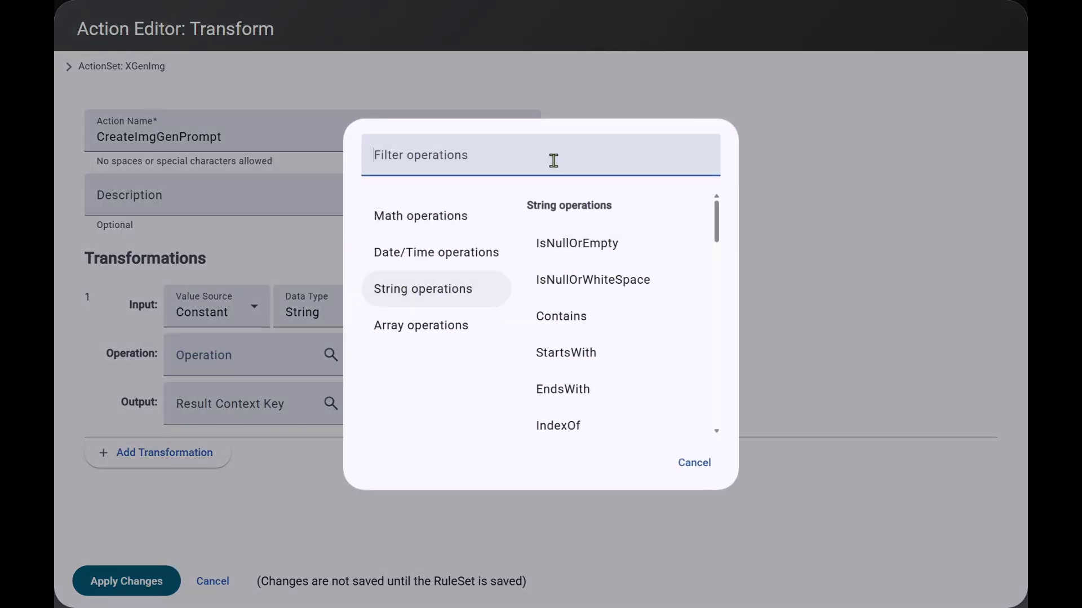
text(appe)
click(568, 333)
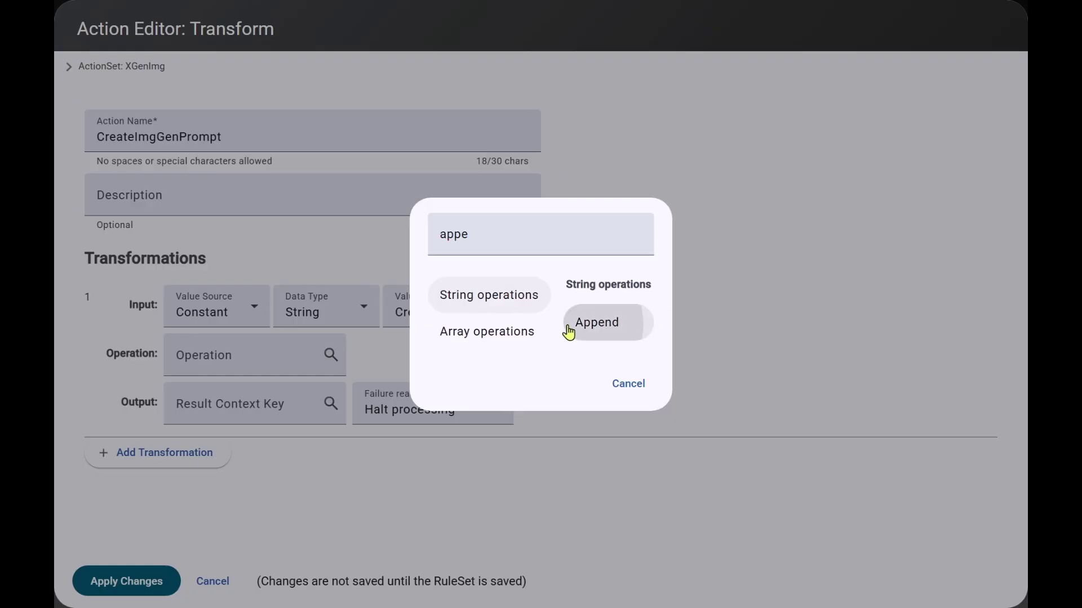
Append the context value XPostText, output the result to context key XImgGenPrompt, and apply the transform action
click(434, 364)
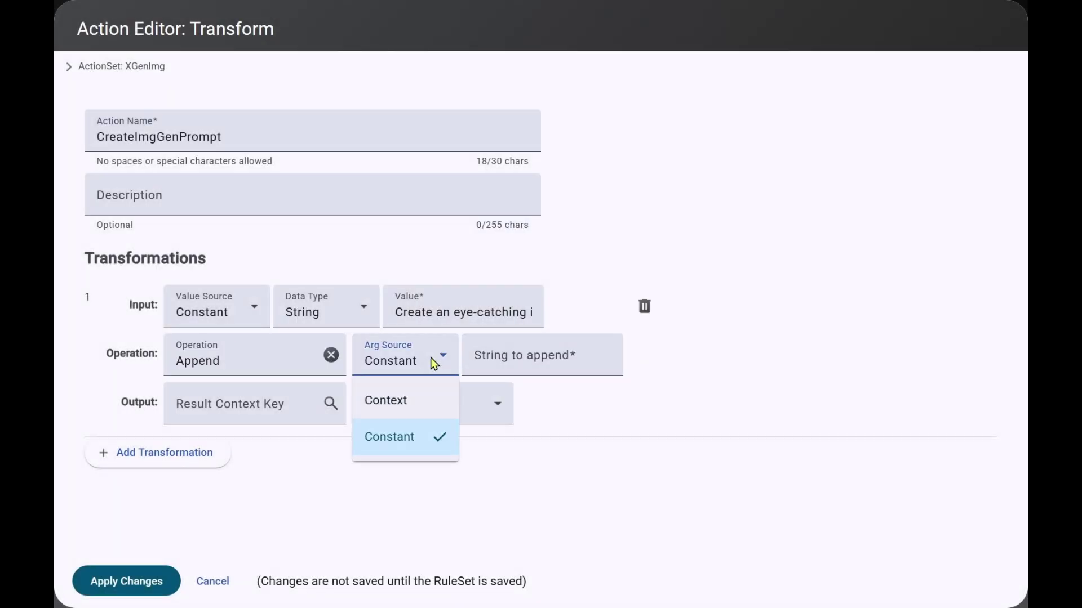
click(392, 412)
click(552, 359)
text(XPostText)
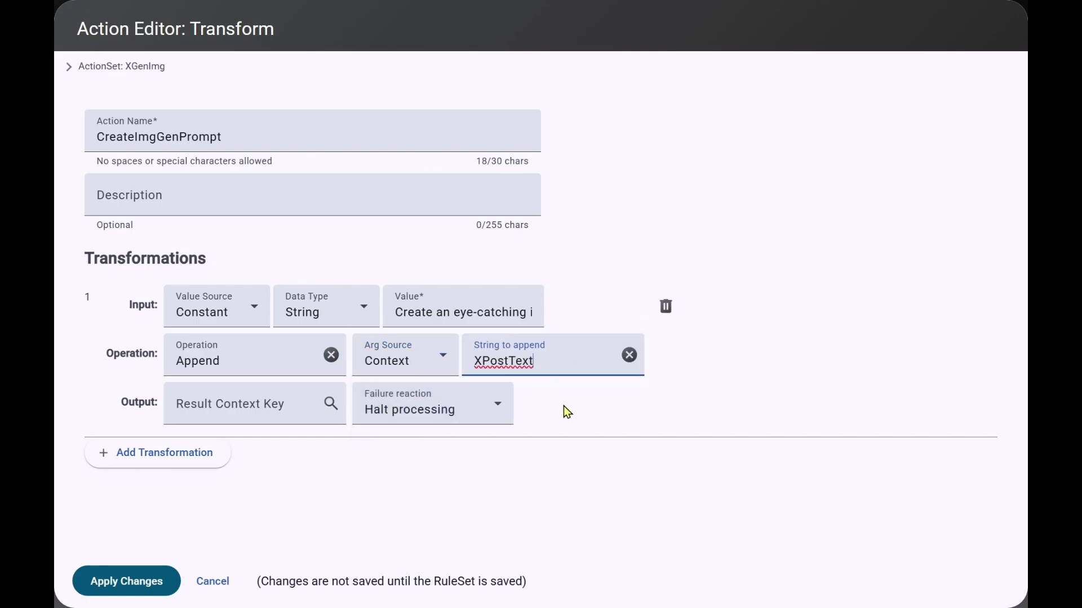
click(207, 405)
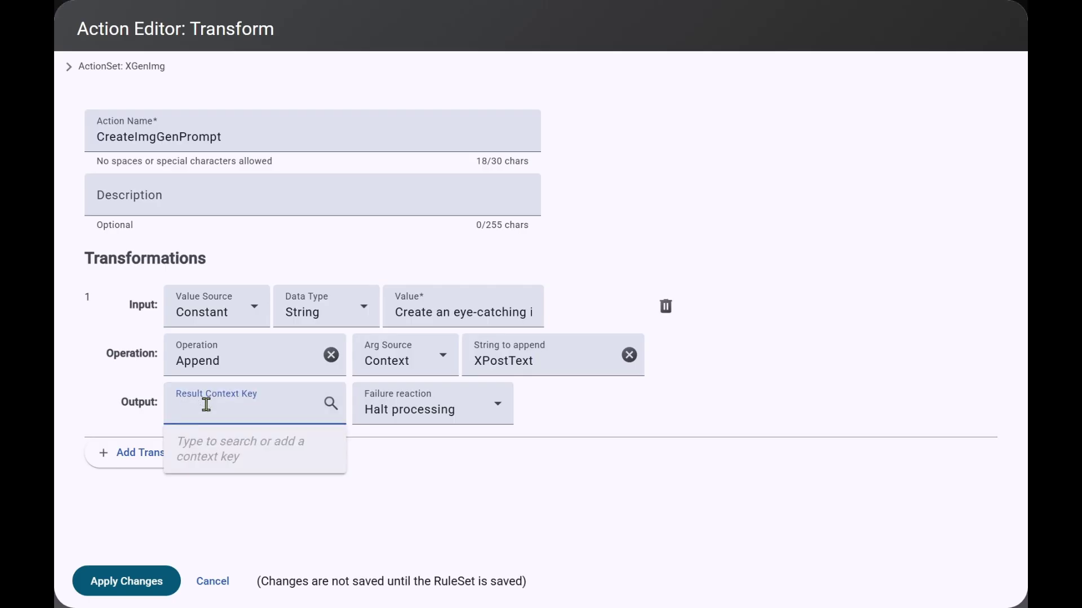
text(XImgGenPrompt)
click(149, 587)
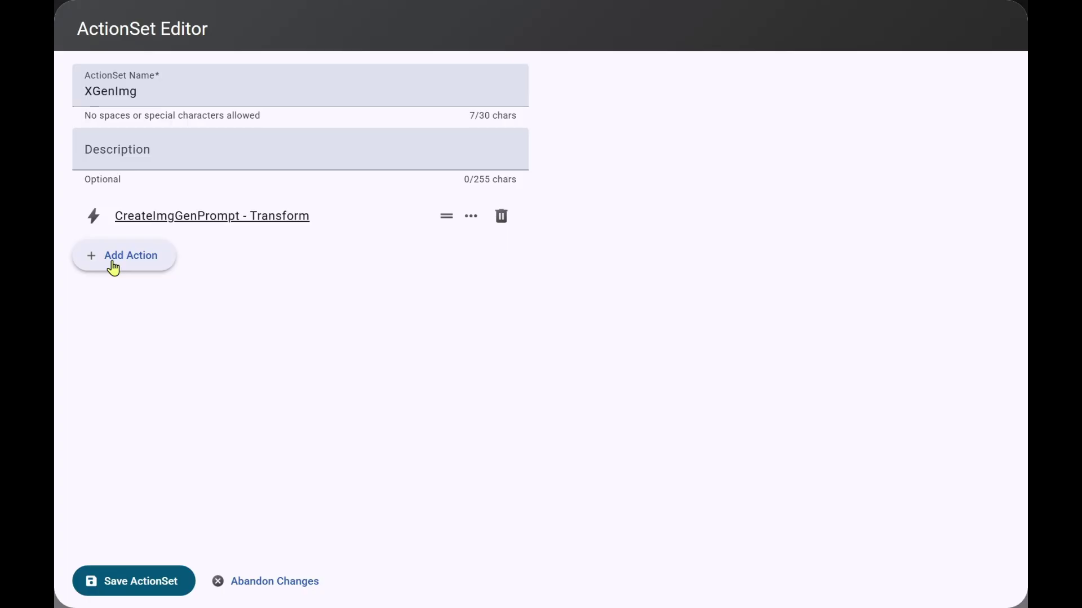
Add an AI Image Generation action named XImgGen with the description "Generates an image for the tweet"
click(114, 262)
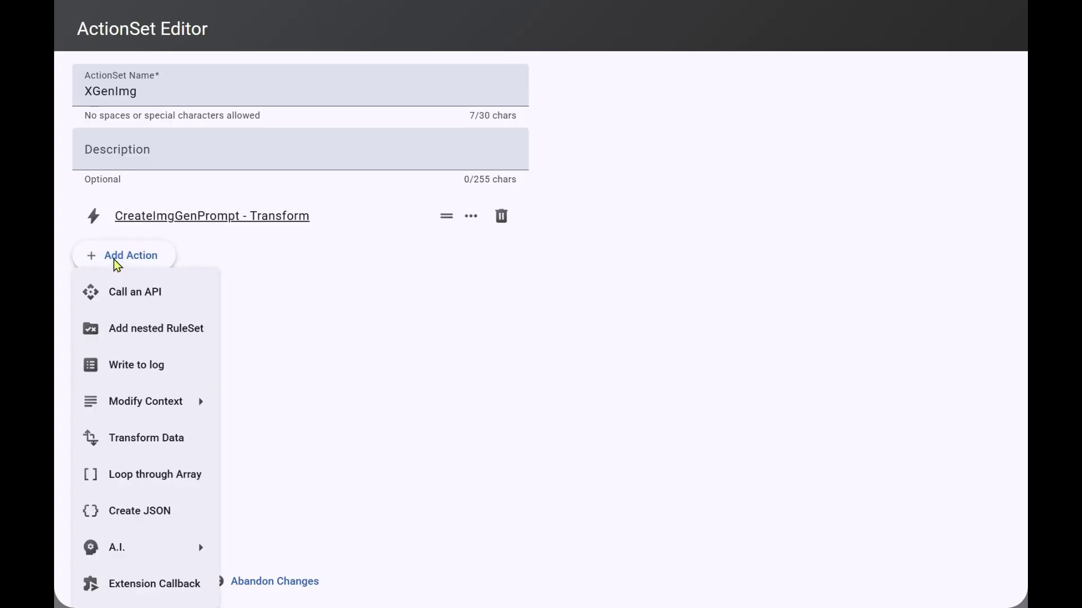
mouse_move(172, 562)
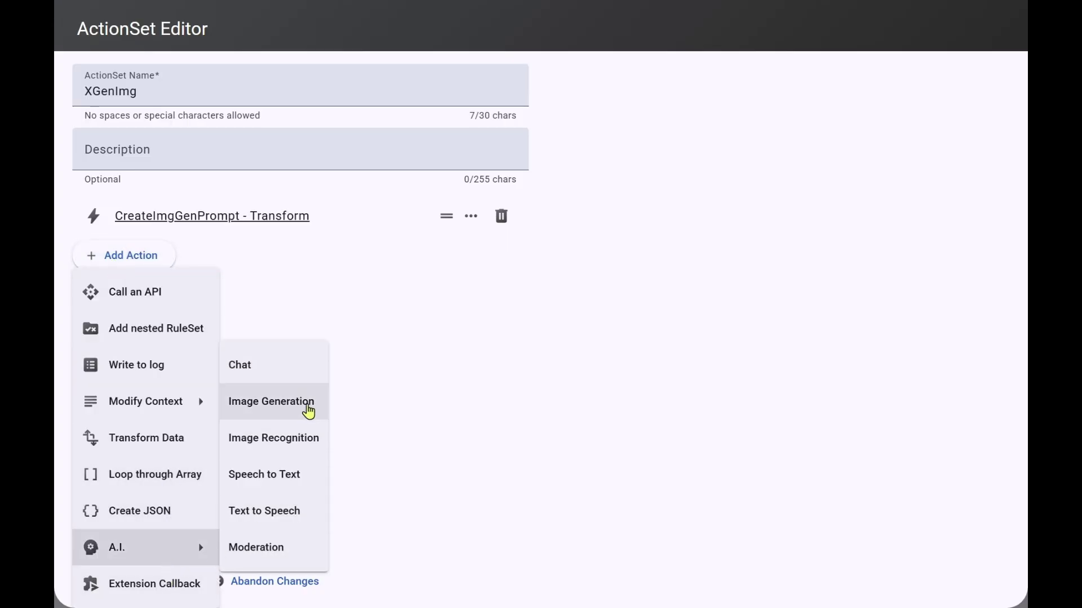
click(296, 409)
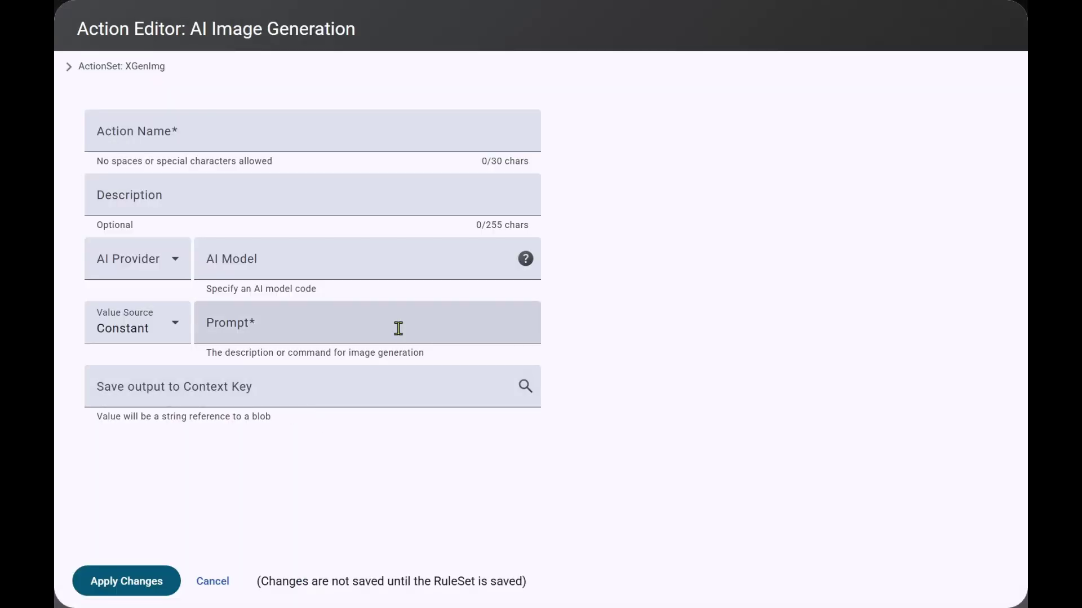
click(154, 137)
text(XImgGen)
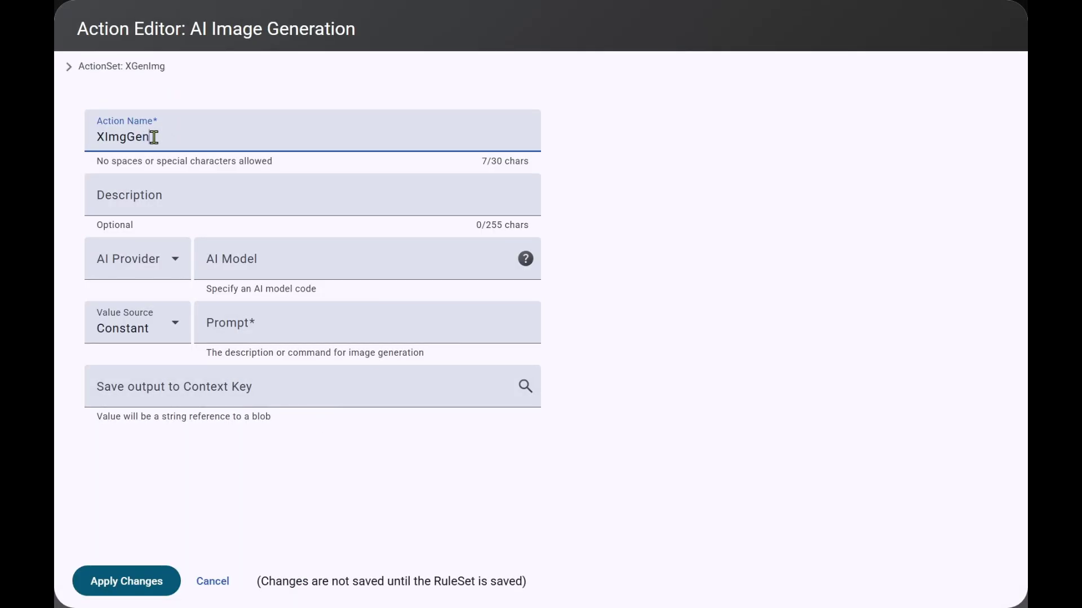
click(215, 191)
text(Generates an image for the tweet)
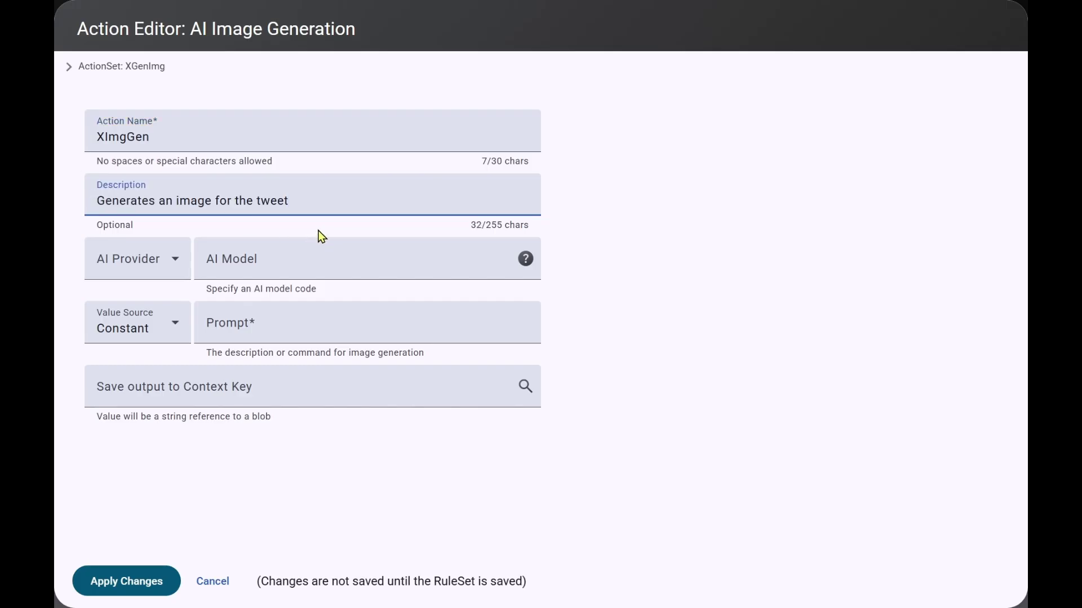
Set the image generation action's AI provider to Google and its model to gemini-2.5-flash-image
click(158, 260)
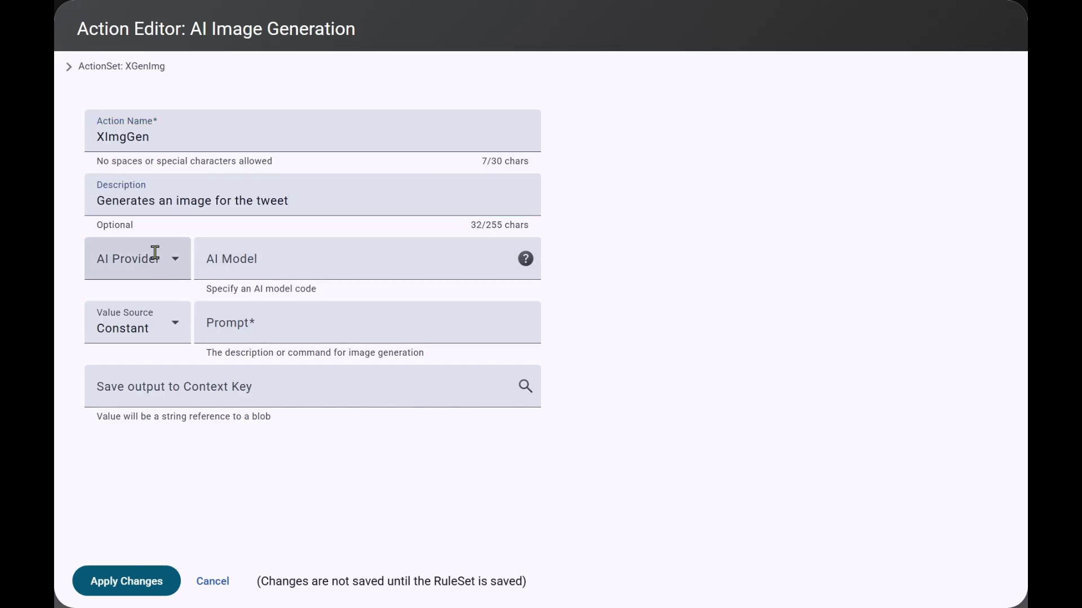
click(120, 377)
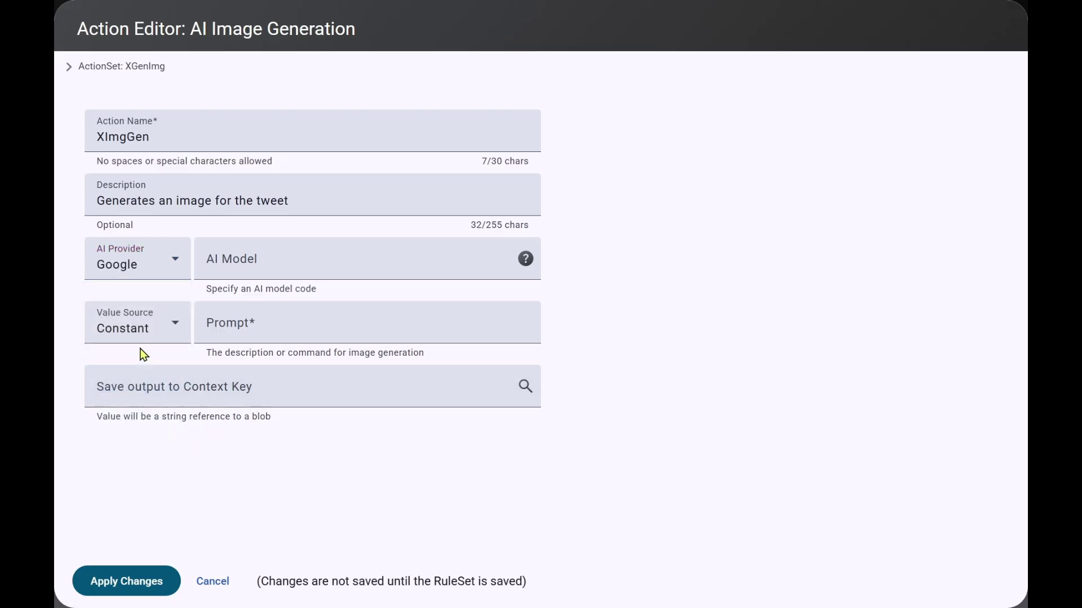
click(263, 265)
text(gemini-2.5-flash-image)
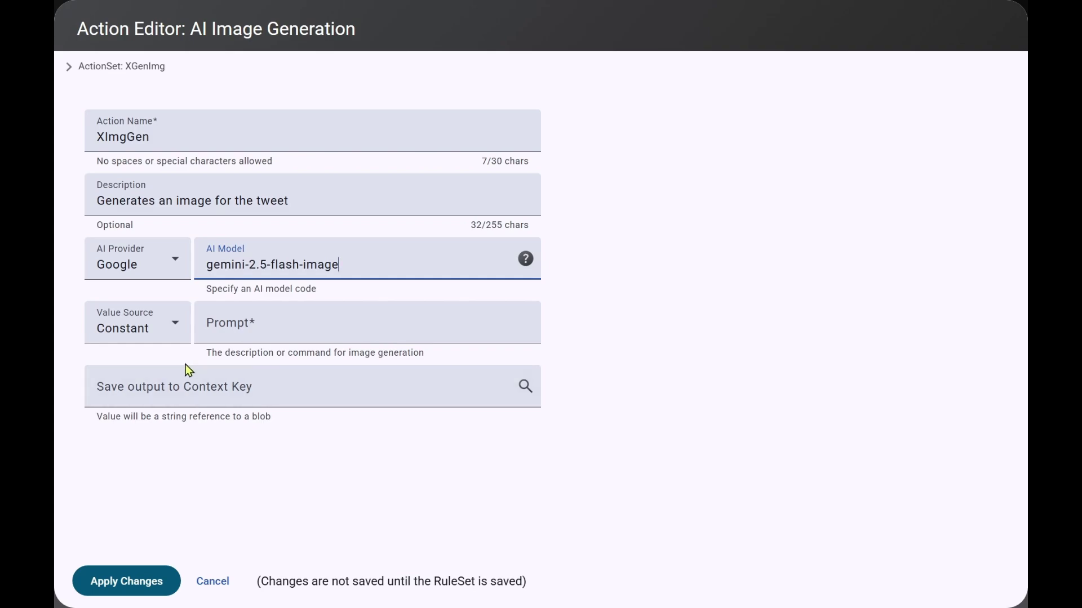
Take the image generation prompt from the context key XImgGenPrompt
click(126, 333)
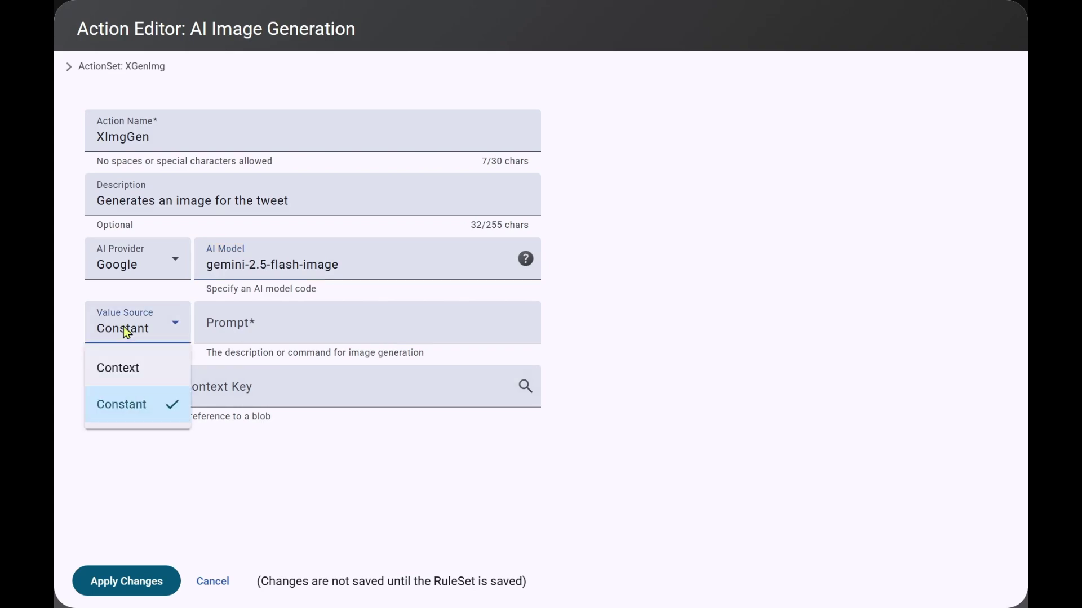
click(129, 373)
click(277, 323)
click(451, 412)
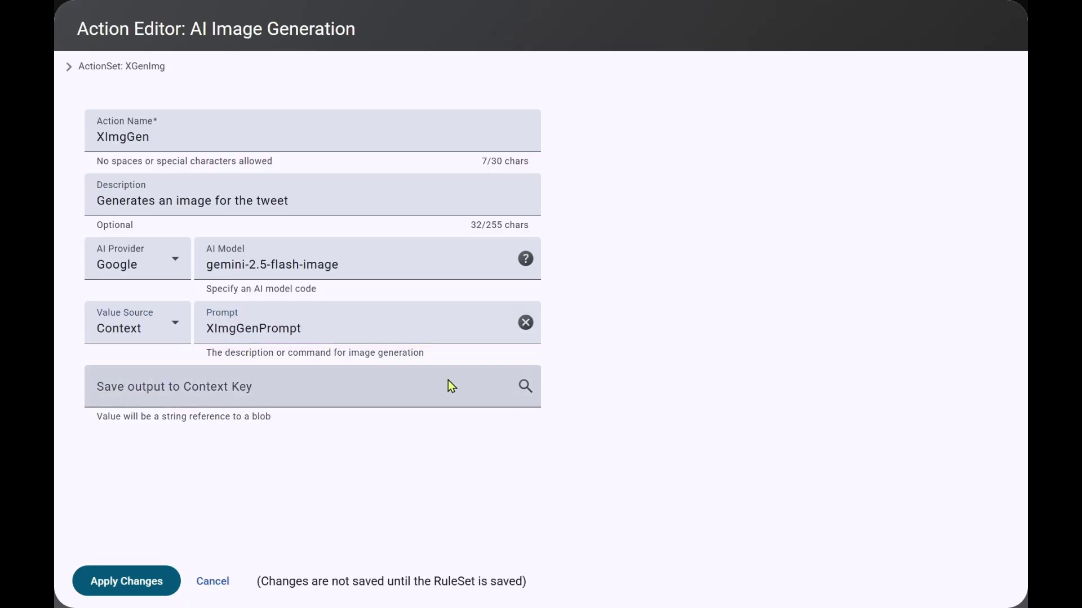
Save the generated image to context key XImg, then apply the action and save the XGenImg ActionSet
click(132, 389)
text(XImg)
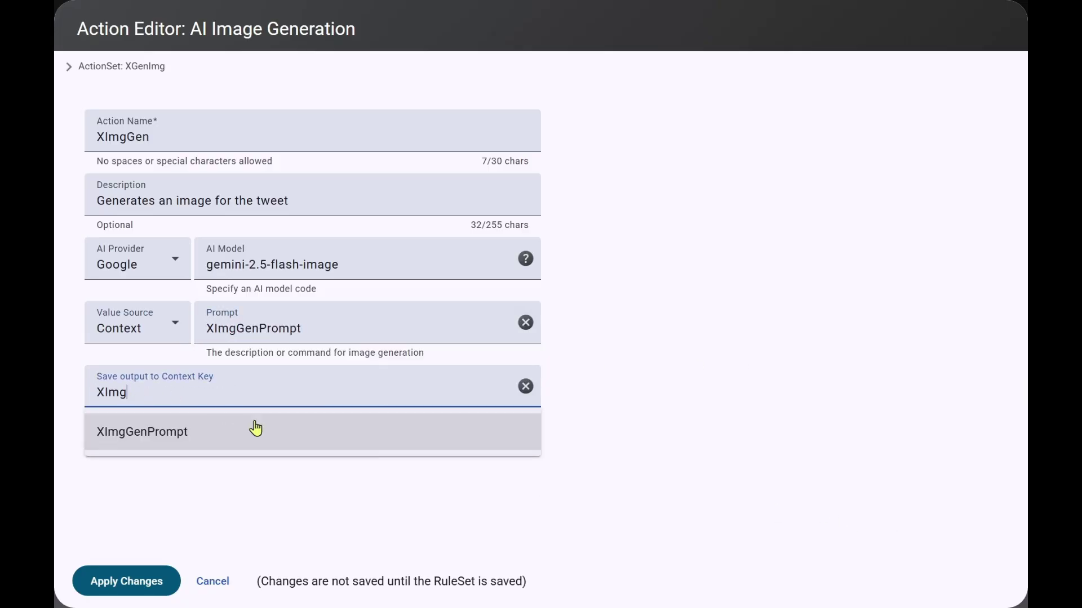
click(207, 514)
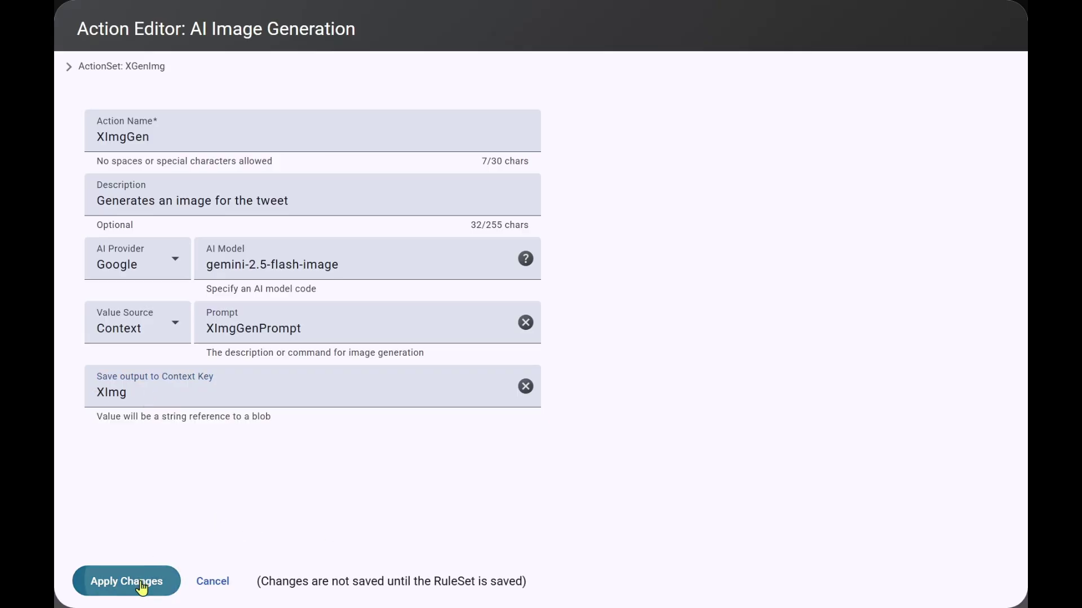
click(144, 581)
click(140, 582)
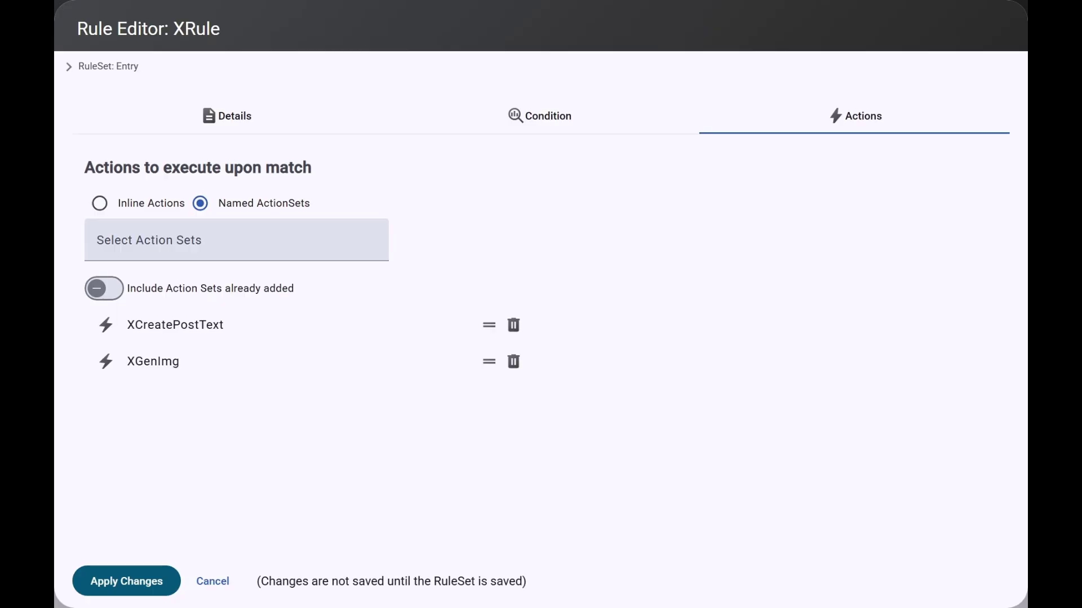
Create a new named ActionSet called XPostMedia for the XRule rule
click(181, 241)
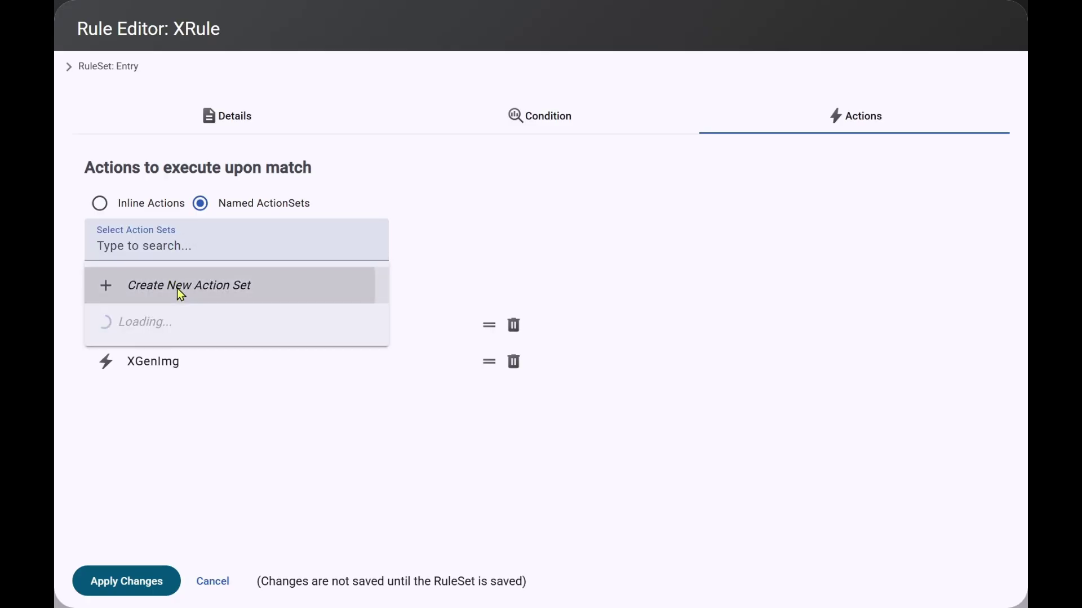
click(180, 293)
click(234, 92)
text(XPostMedia)
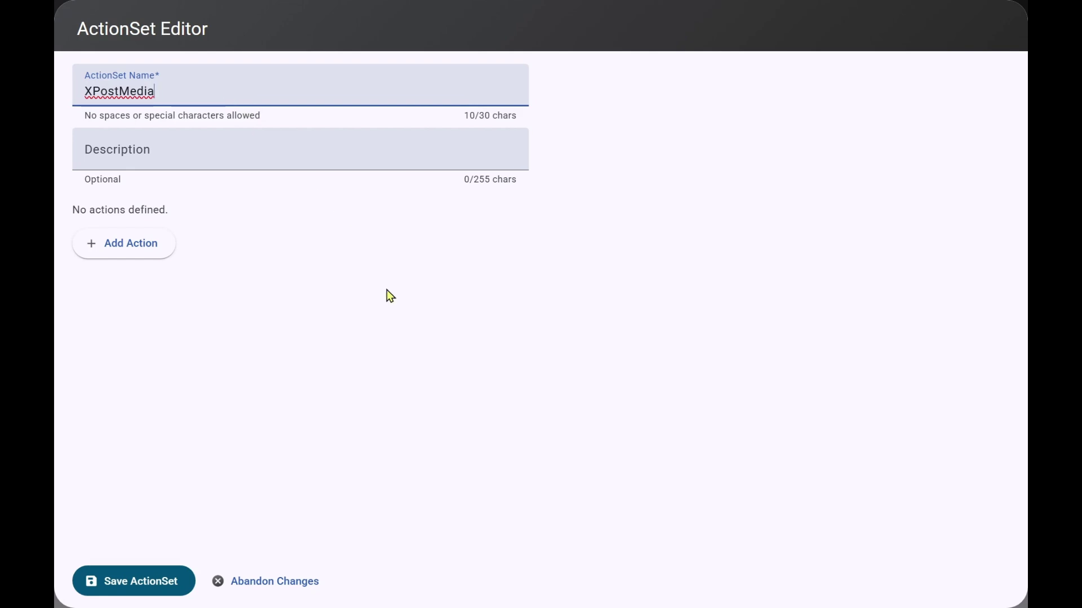
Add an API call action named XMediaApi to the XPostMedia ActionSet
click(113, 251)
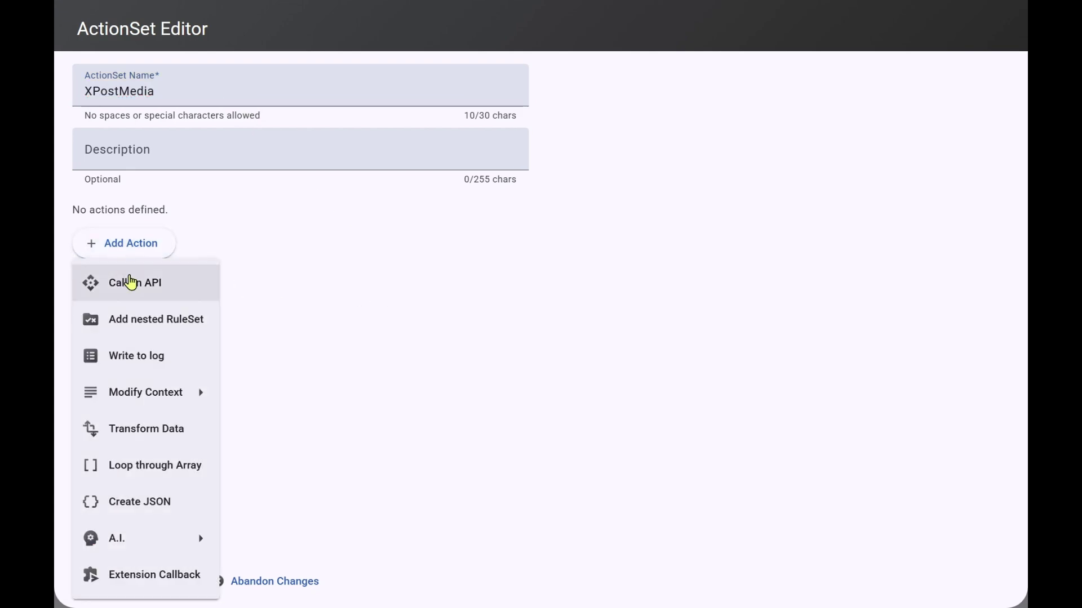
click(140, 286)
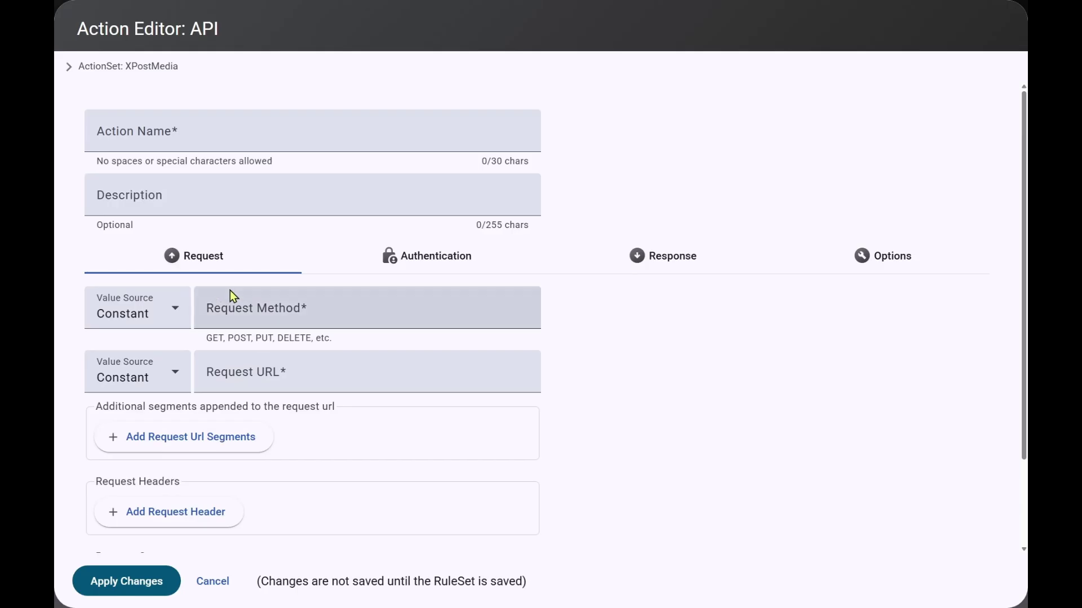
click(150, 134)
text(XMediaApi)
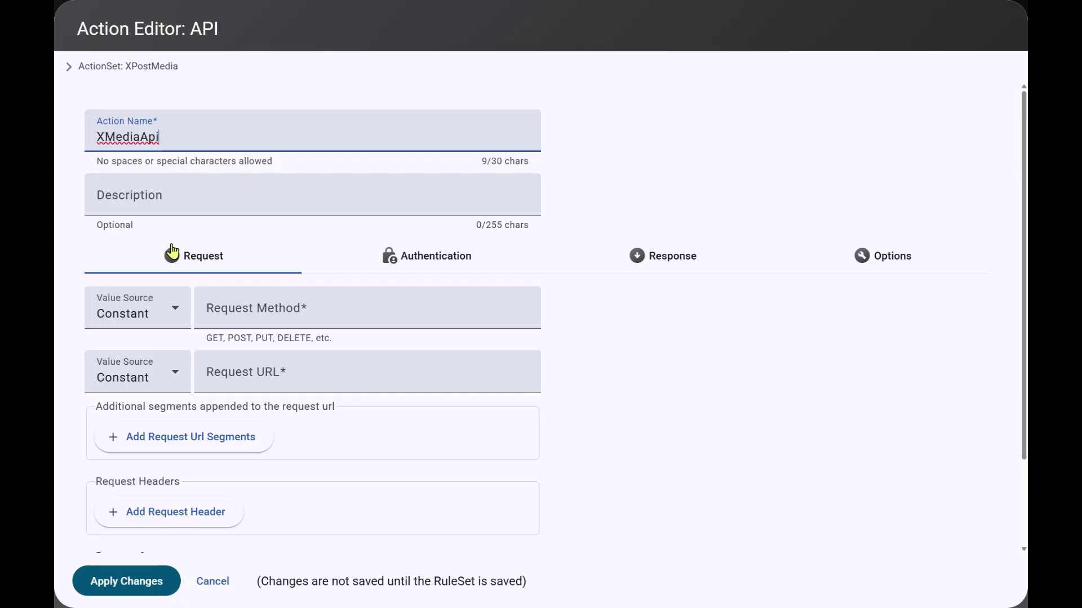
click(288, 312)
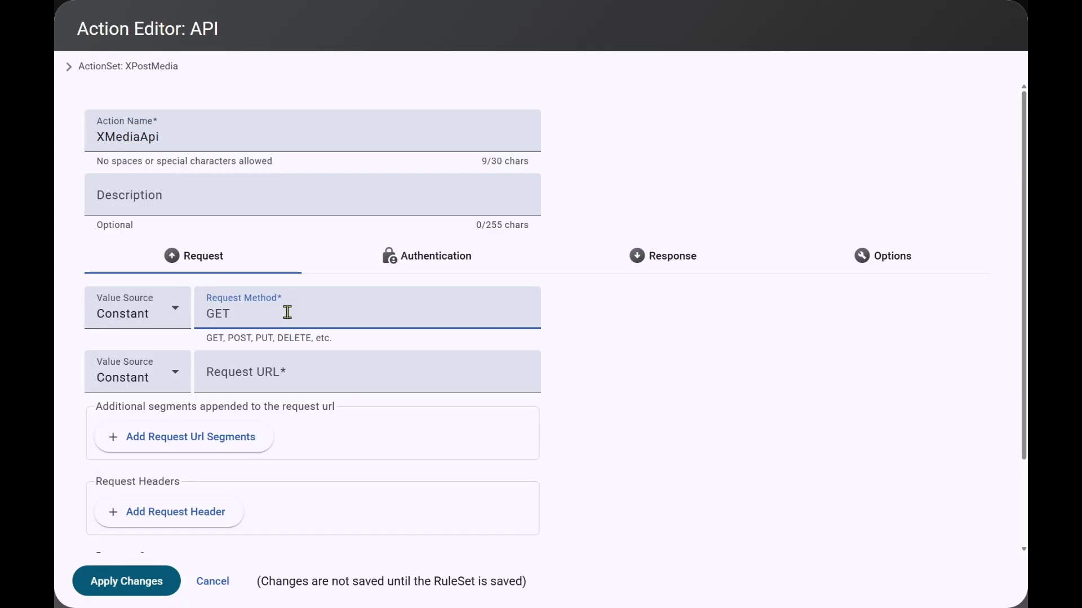
text(POST)
click(248, 377)
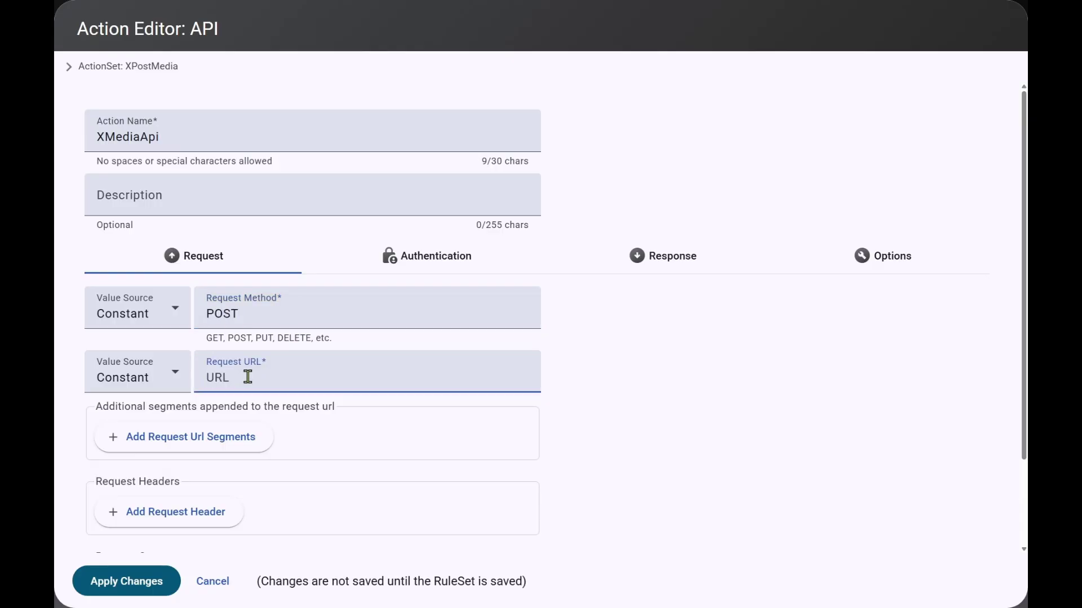
text(https://api.x.com/2/media/upload)
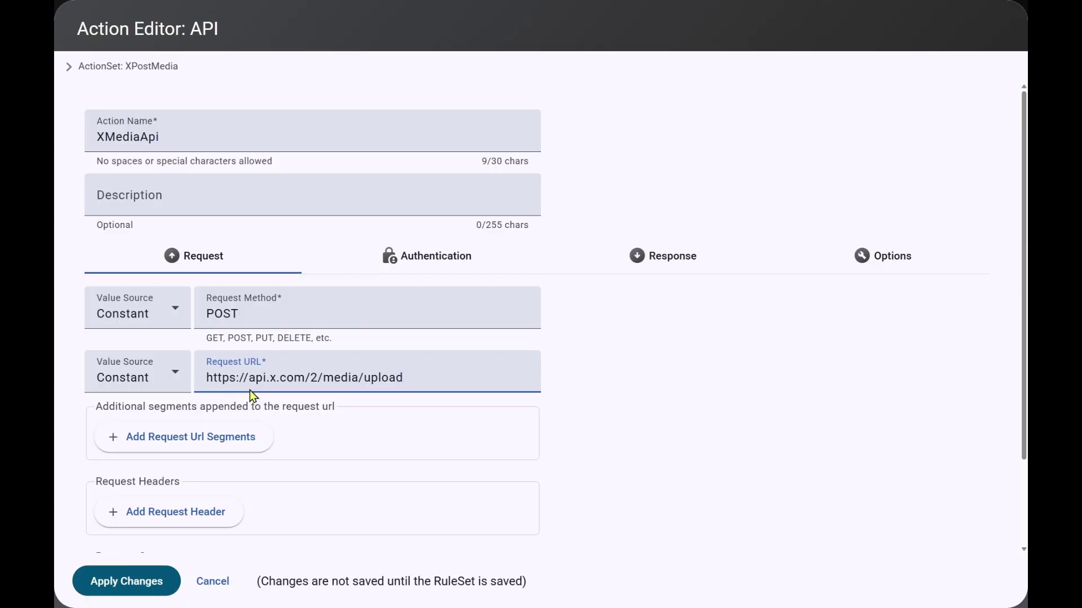
Set the request content to Multipart Form Data and add an item with key media and context value XImg
scroll(250, 390, down, 2)
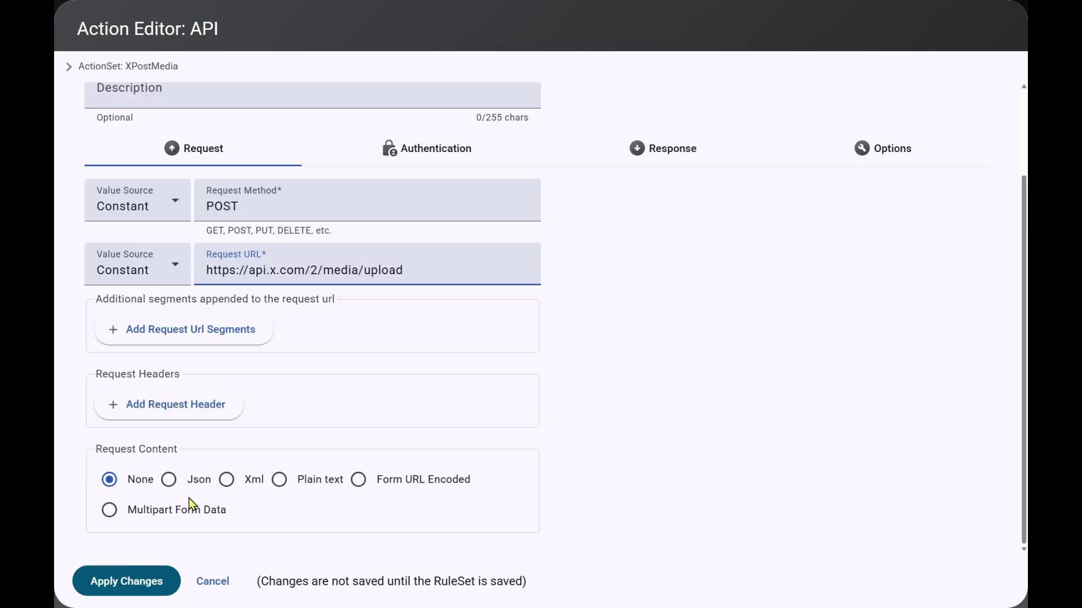
click(110, 510)
scroll(672, 484, down, 2)
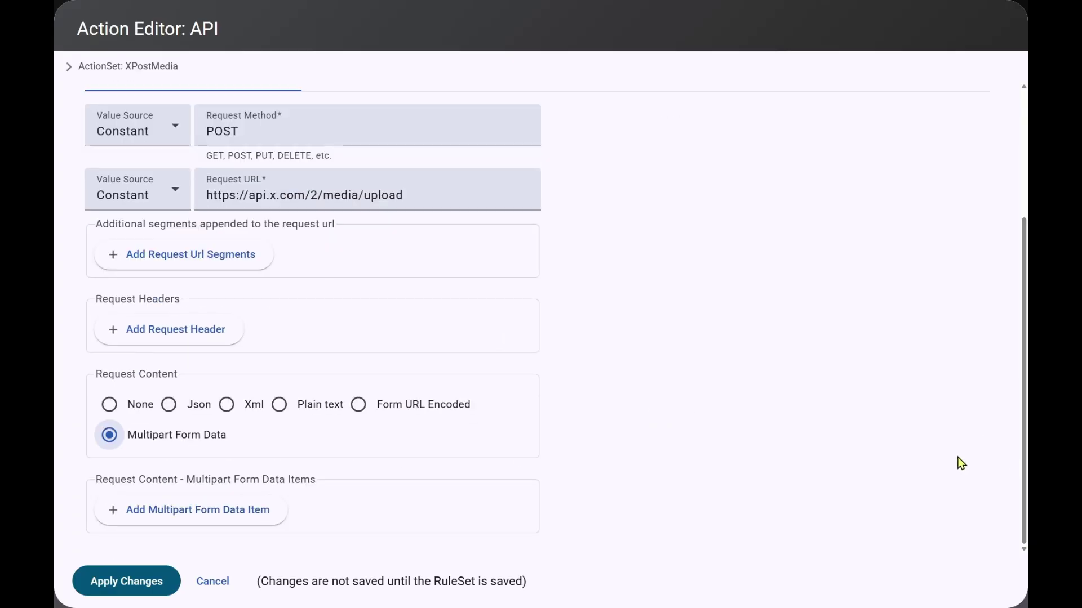
click(136, 513)
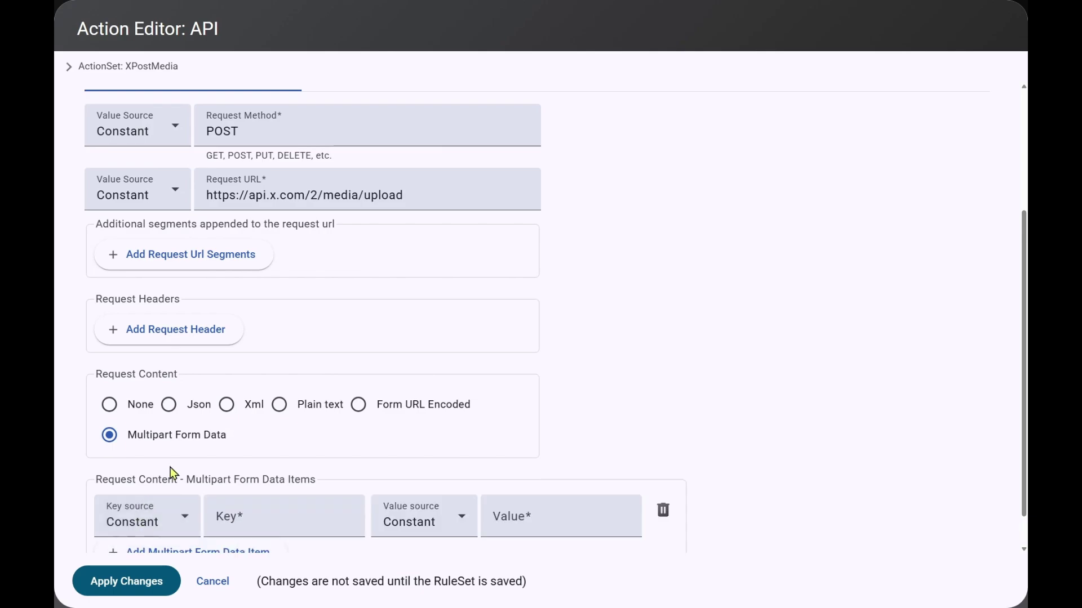
scroll(170, 445, down, 1)
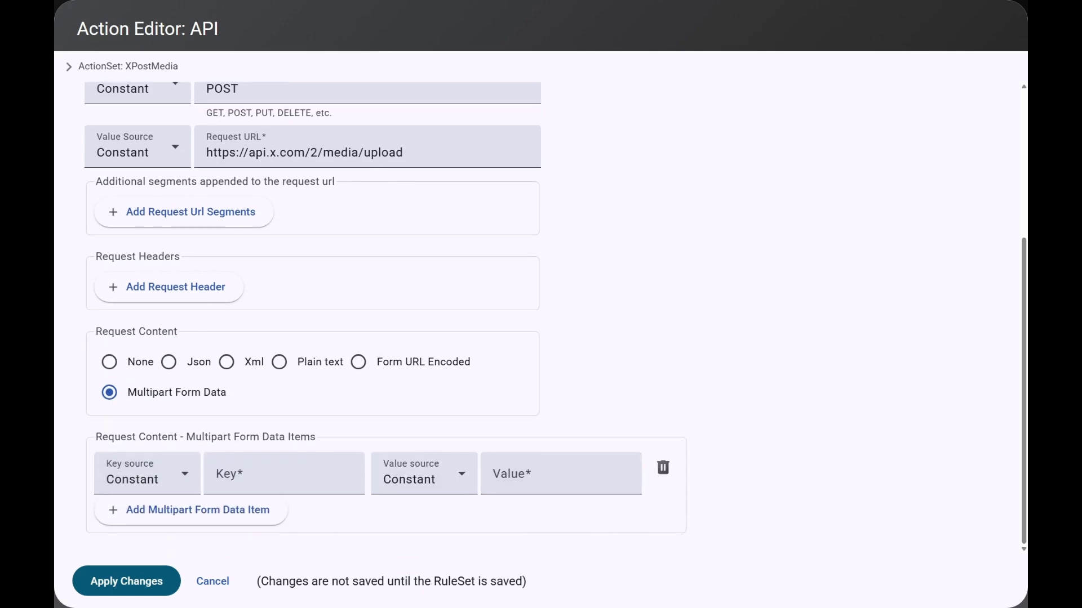
click(241, 481)
text(media)
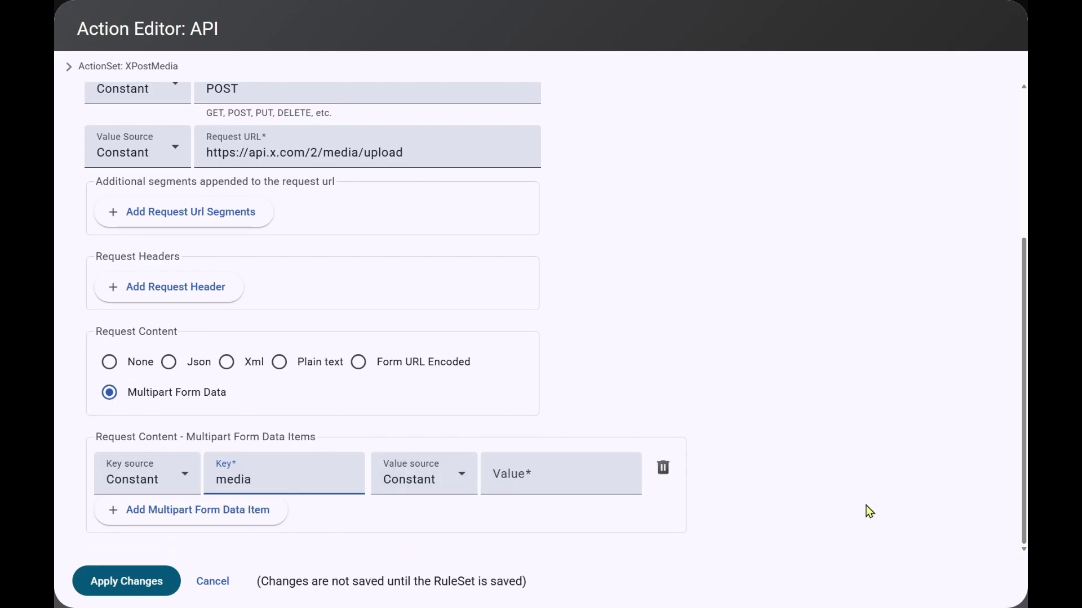
click(434, 486)
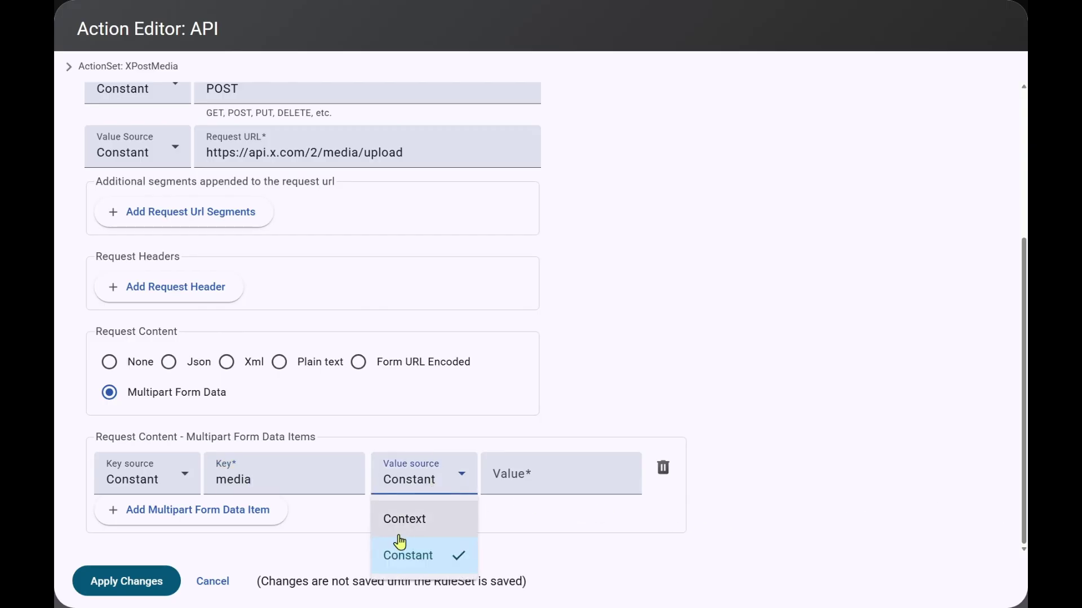
click(405, 519)
click(522, 475)
text(XImg)
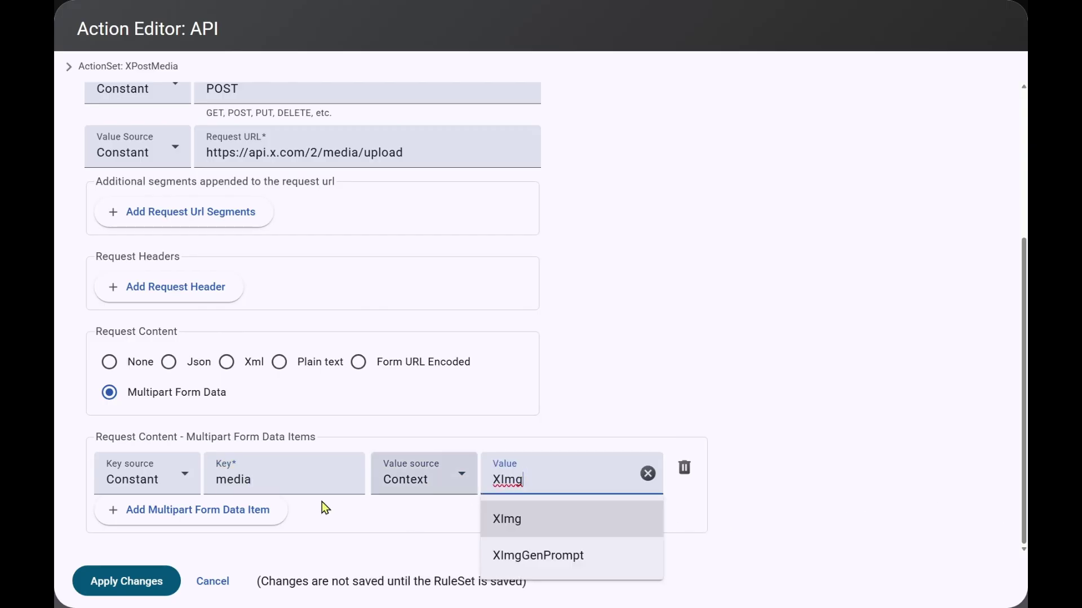
Add a second multipart form data item with key media_category and constant value tweet_image
click(150, 515)
click(302, 514)
text(media_category)
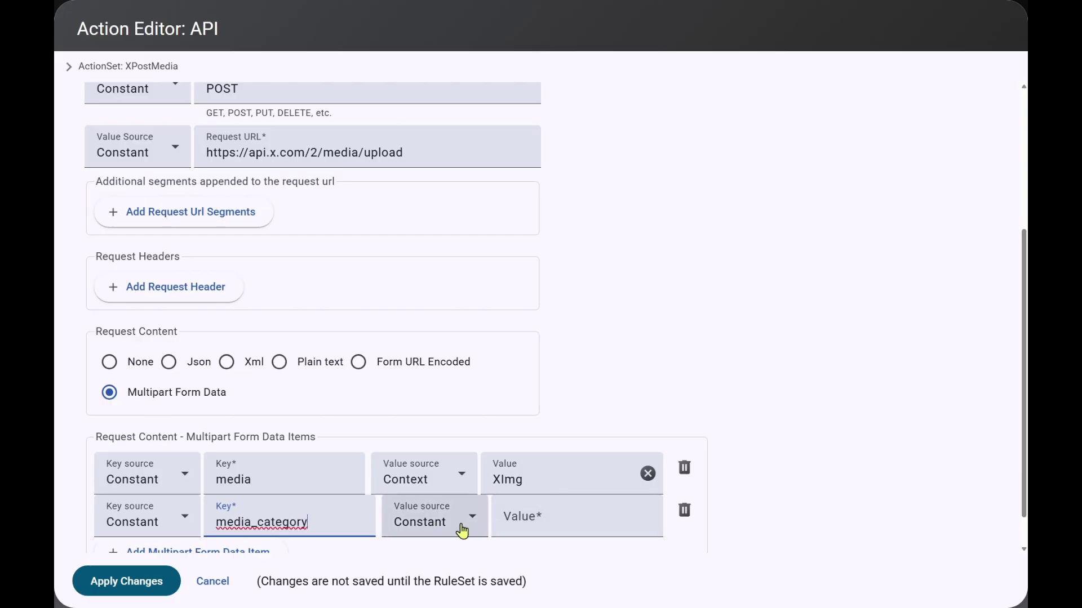
click(526, 519)
text(tweet_image)
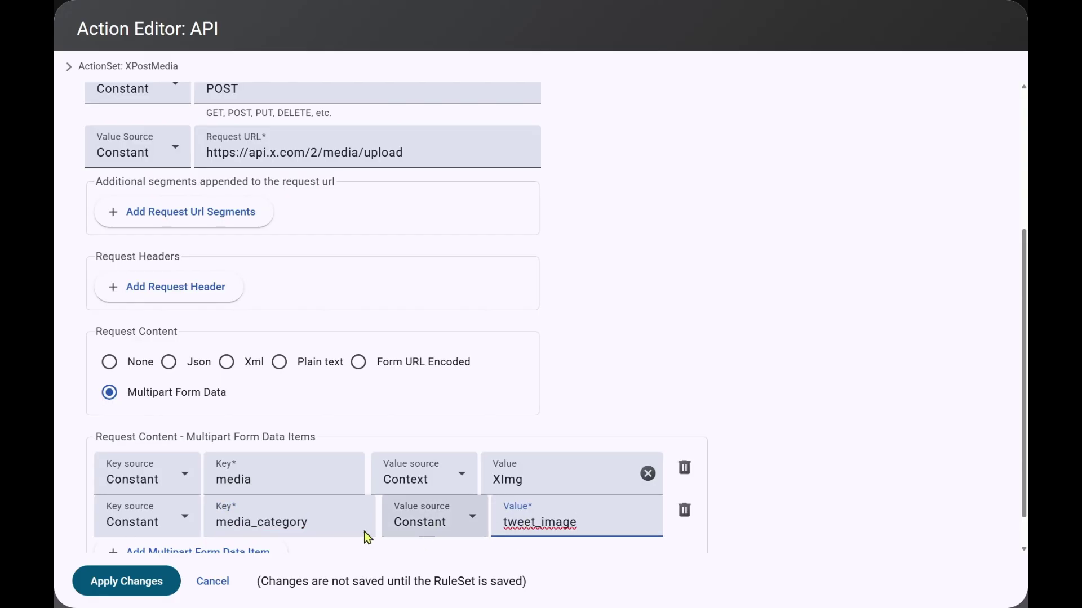
Add a third multipart form data item with key media_type and constant value image/png
scroll(254, 519, down, 1)
click(95, 514)
click(268, 524)
text(media_type)
click(518, 514)
text(image/png)
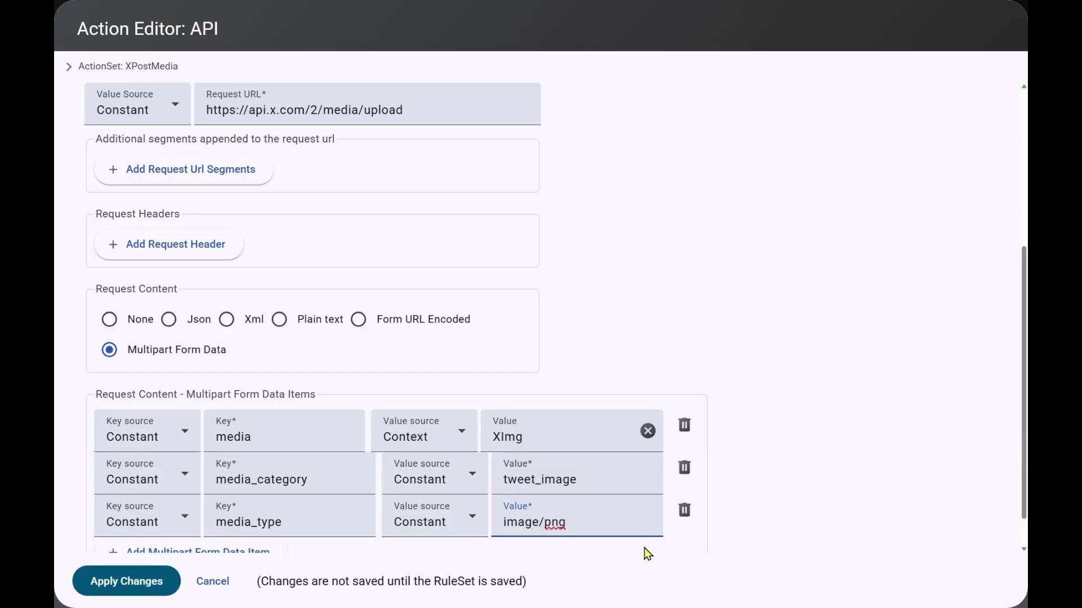
Set the API action's authentication to OAuth 2.0 with type PKCE (Public client, SPA / mobile)
scroll(404, 491, down, 1)
scroll(421, 451, up, 6)
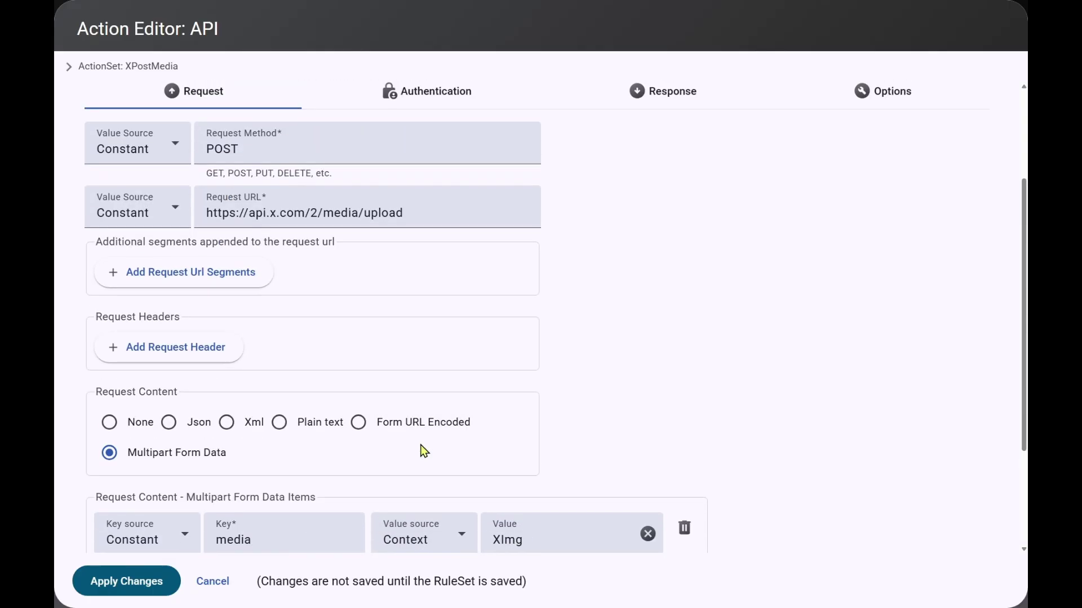
click(427, 257)
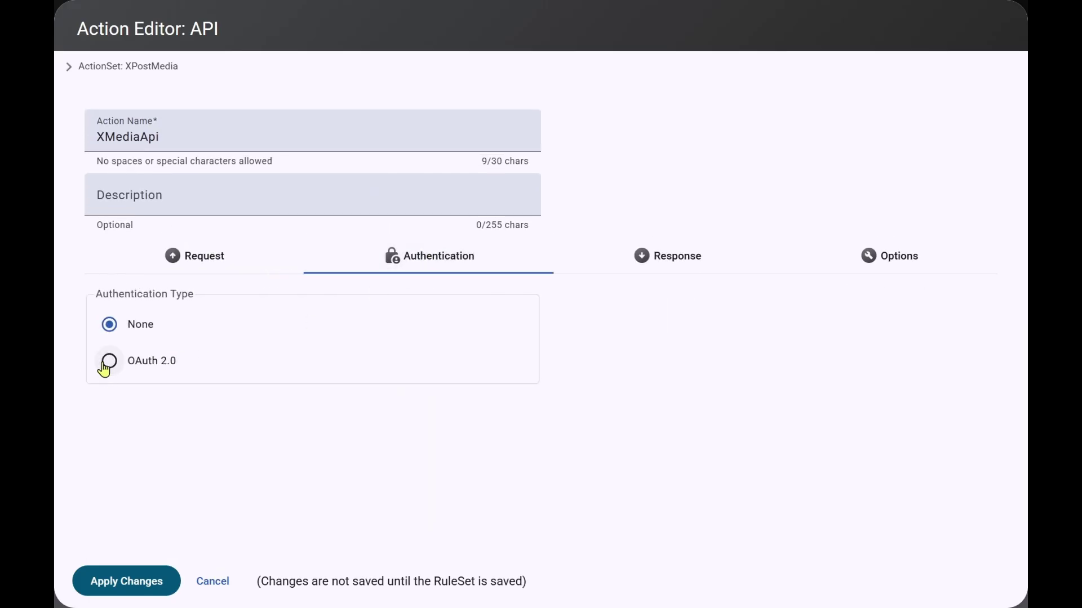
click(106, 364)
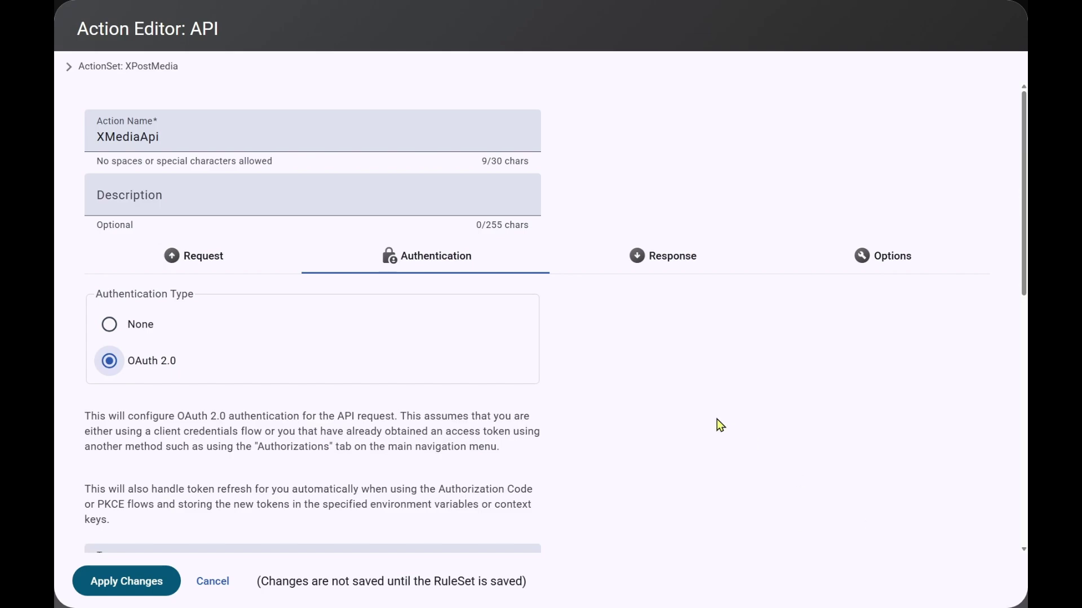
scroll(717, 420, down, 5)
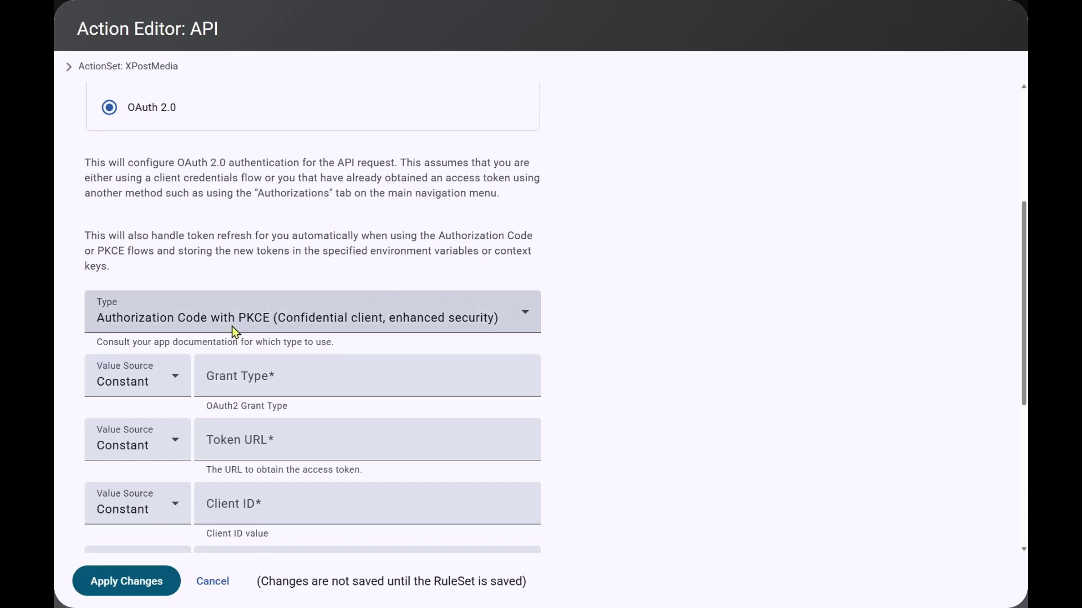
click(183, 330)
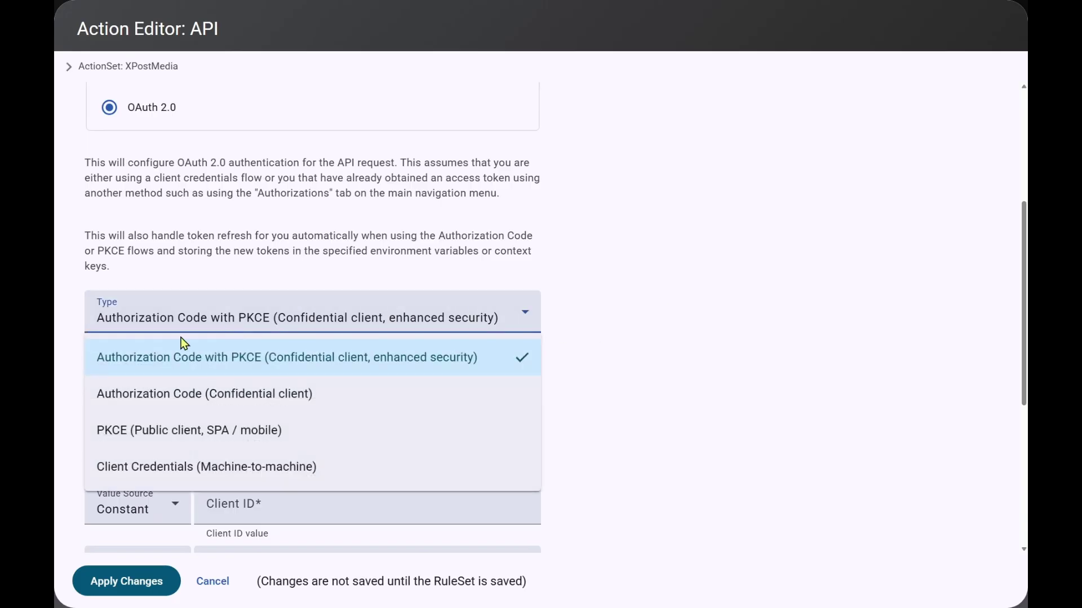
click(157, 444)
scroll(789, 281, down, 2)
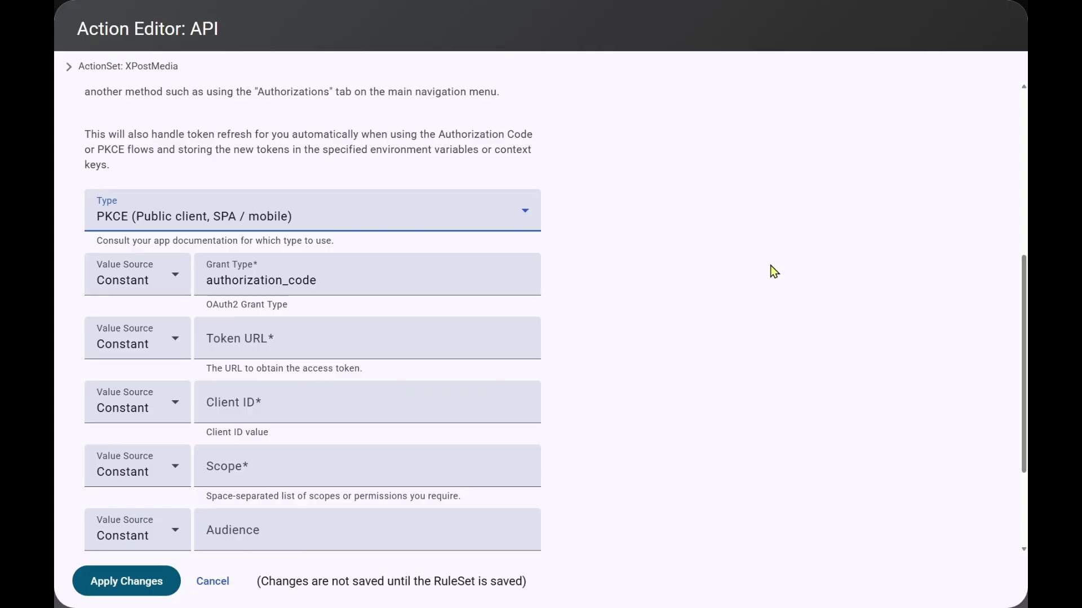
drag(326, 281, 185, 282)
click(231, 345)
key(ctrl+v)
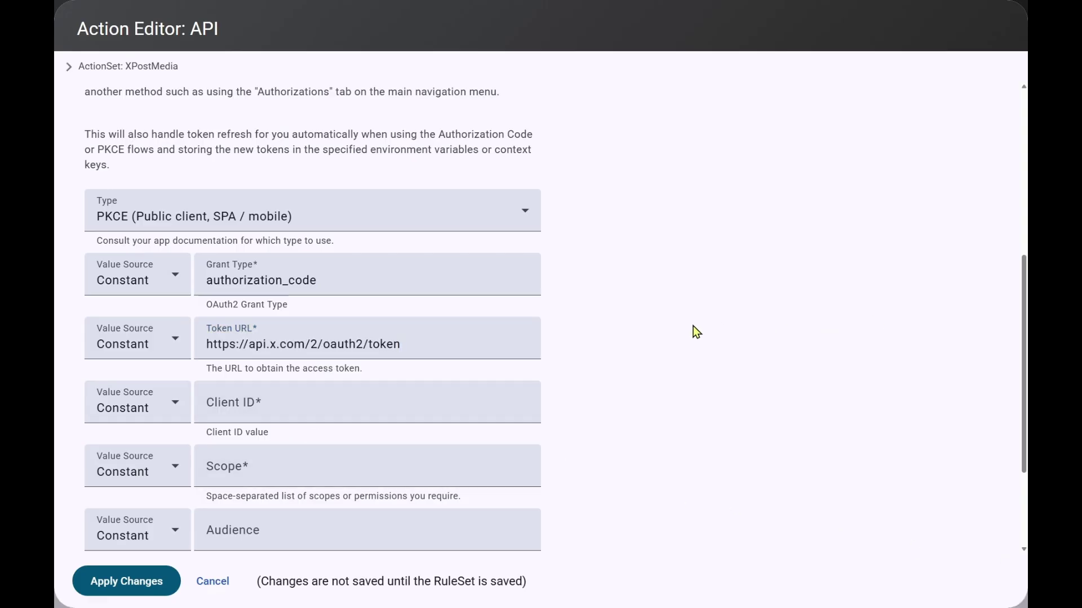
click(137, 410)
click(125, 492)
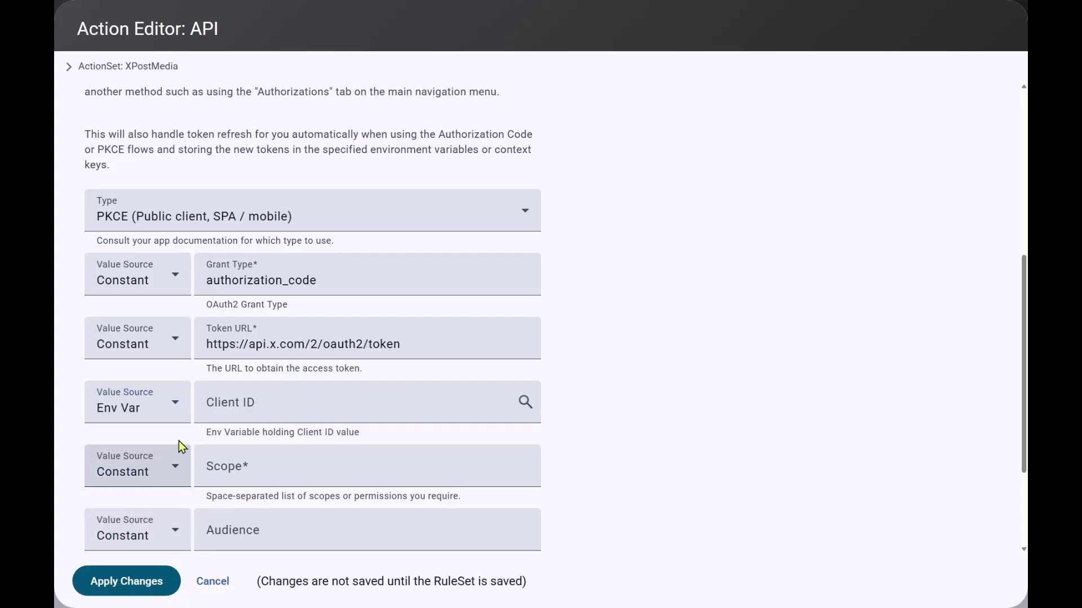
click(250, 404)
text(XClientId)
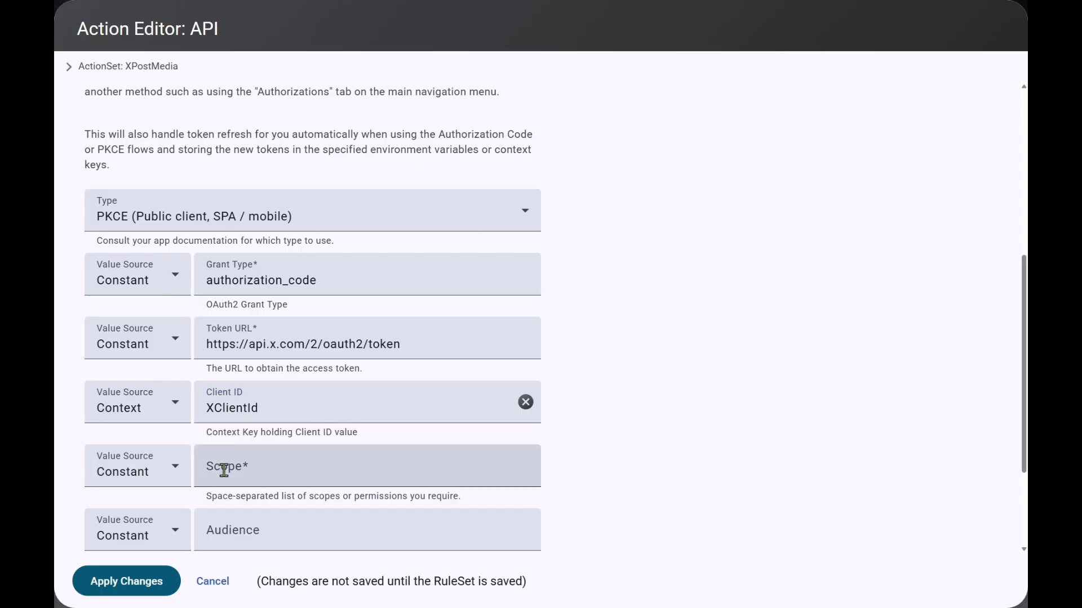
Set the constant OAuth scope to users.read tweet.read tweet.write media.write offline.access
click(224, 471)
text(users.read tweet.read tweet.write media.write offline.access)
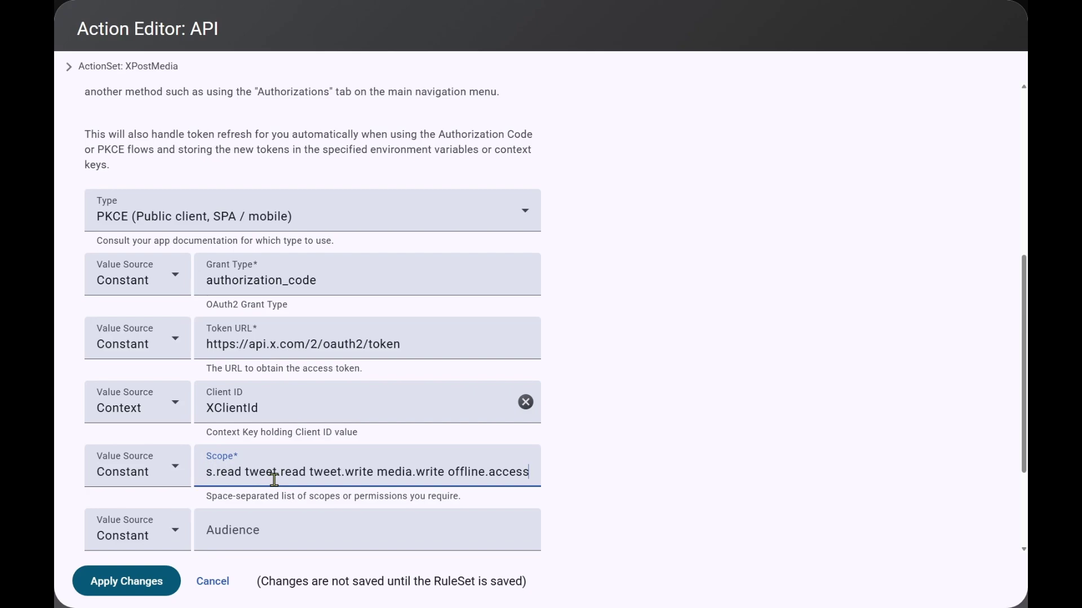
key(Home)
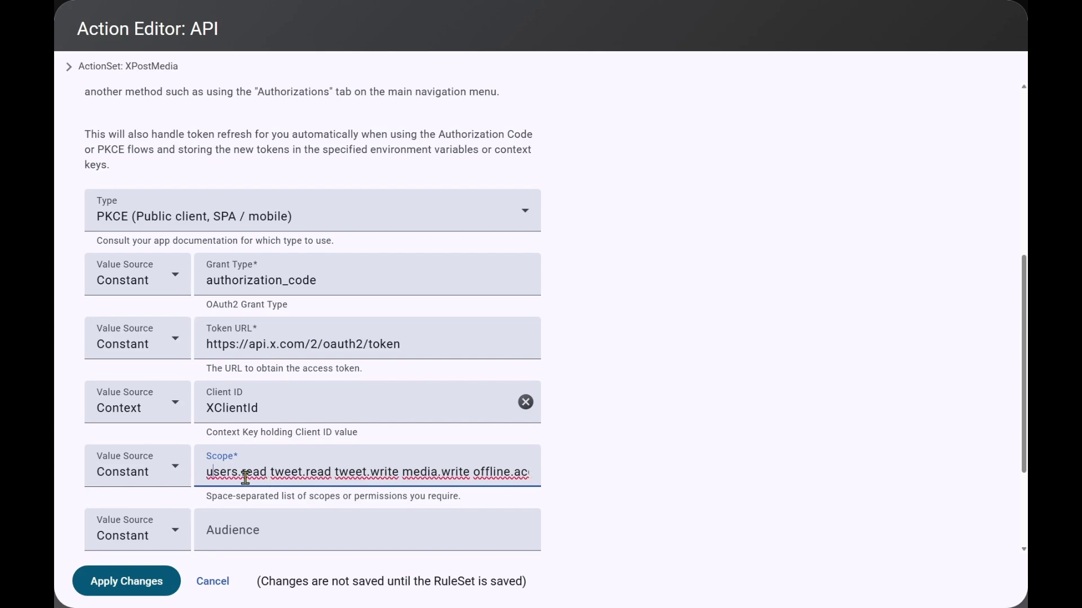
drag(206, 472, 561, 480)
click(497, 472)
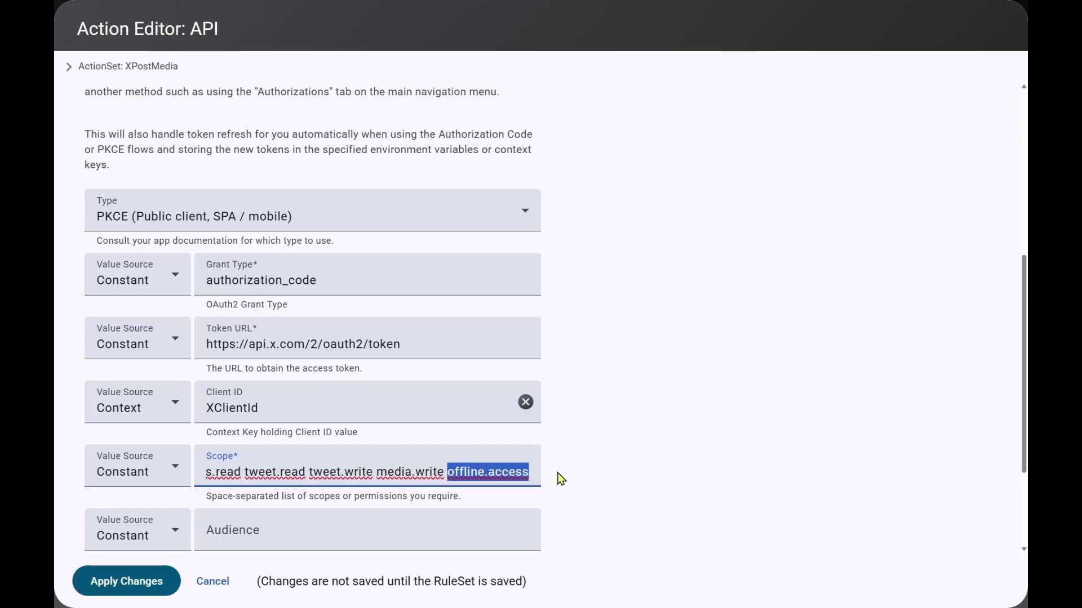
click(584, 482)
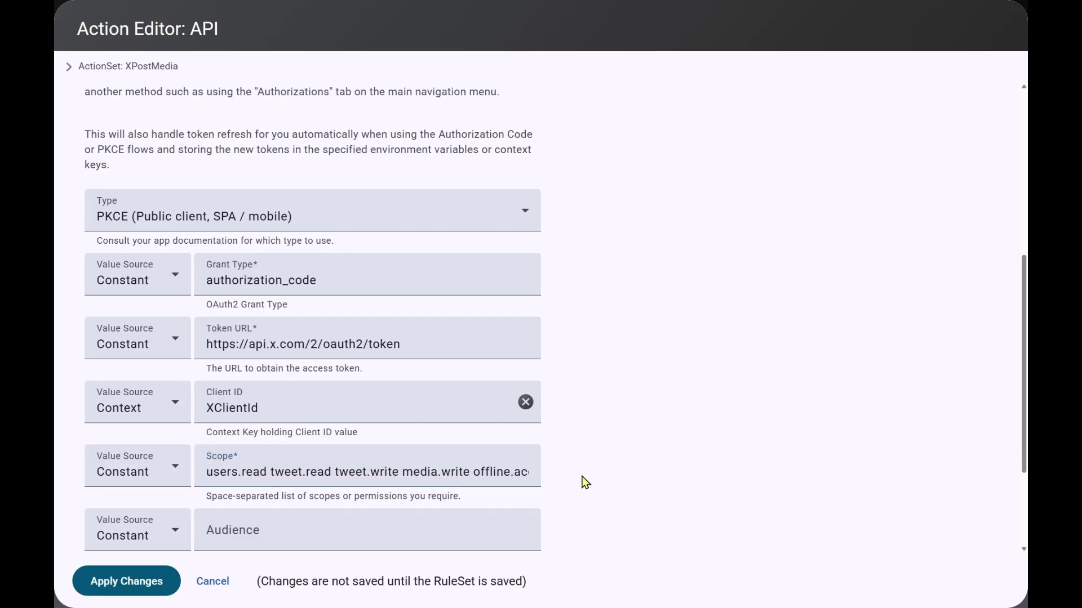
Assign environment variable XAccessToken as the access token and XRefreshToken as the refresh token
scroll(614, 482, down, 3)
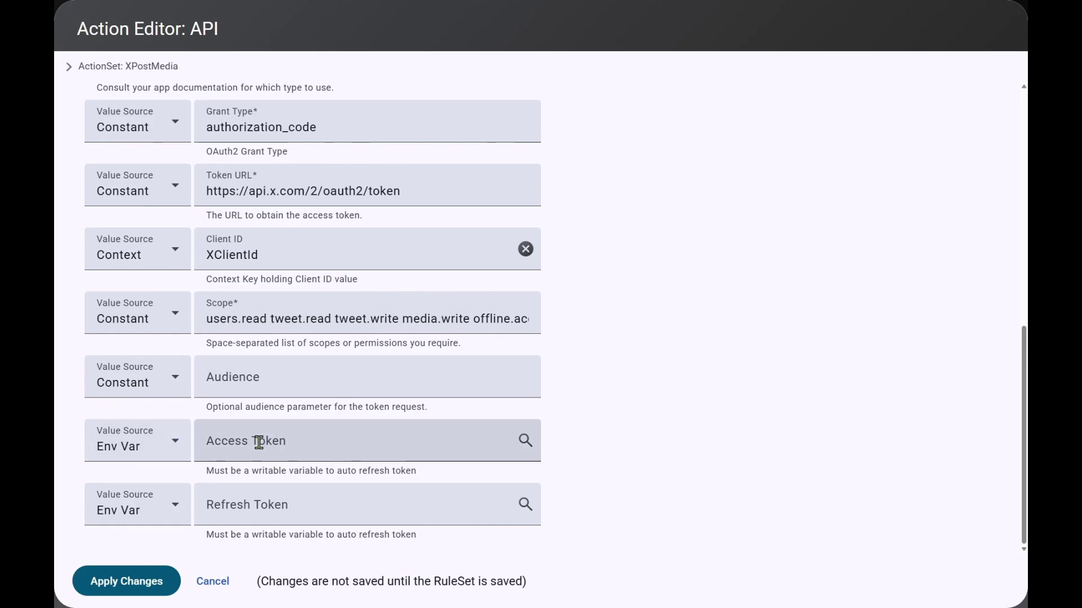
click(275, 445)
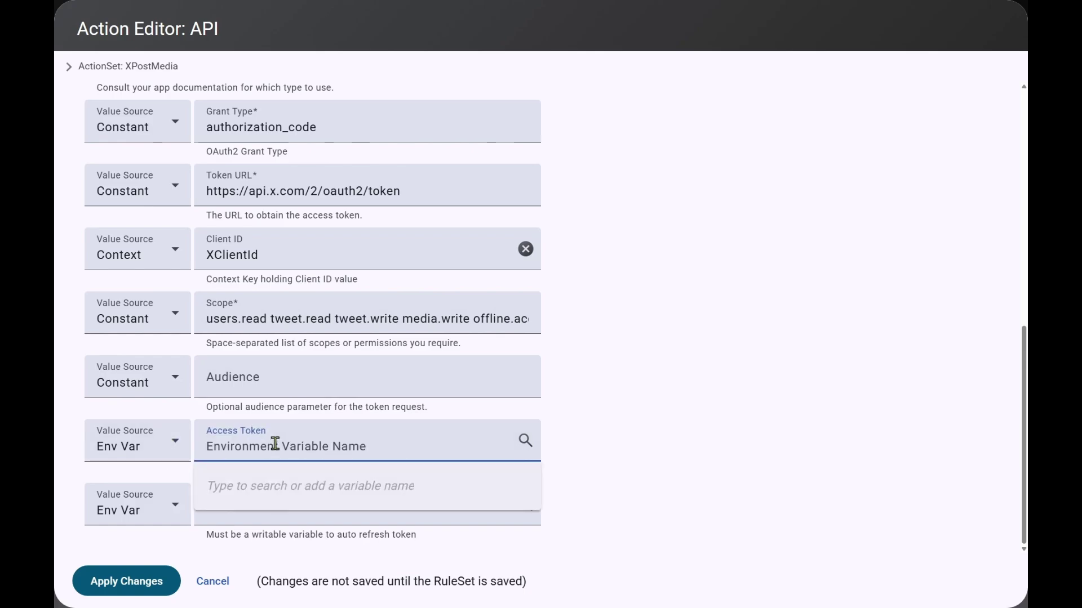
key(ctrl+v)
click(278, 507)
key(ctrl+v)
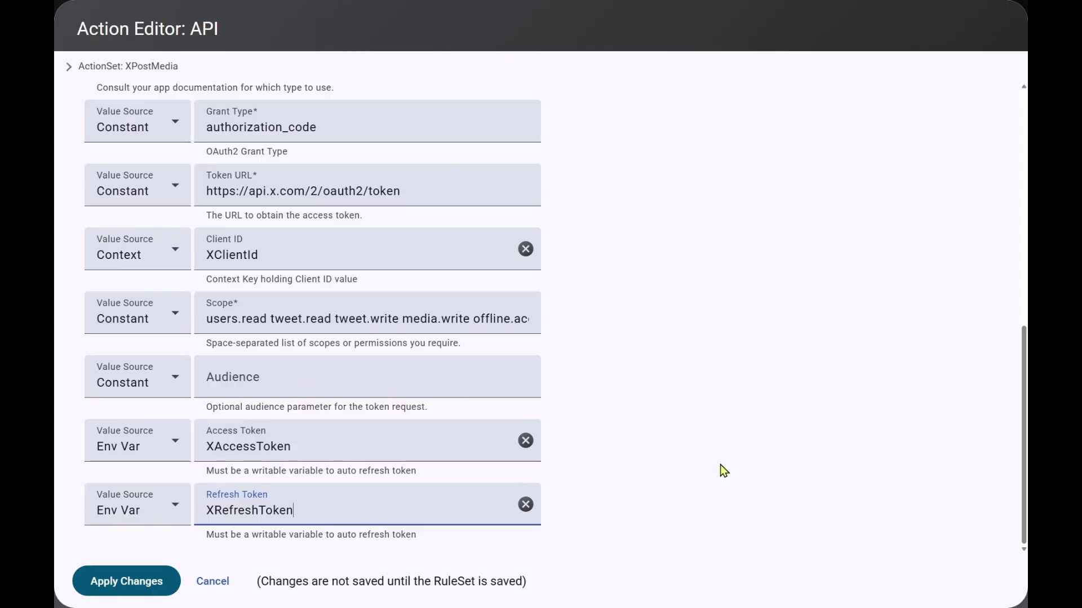
Save the response's success status to XMediaResponseSuccessful and its reason phrase to XMediaReasonPhrase
scroll(338, 373, up, 1)
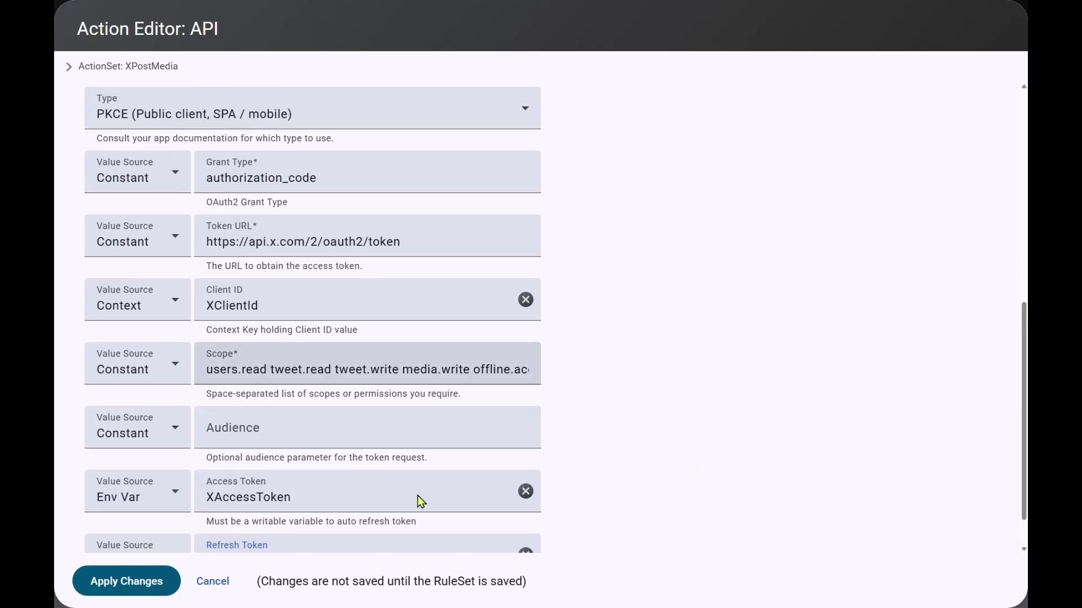
scroll(729, 403, up, 8)
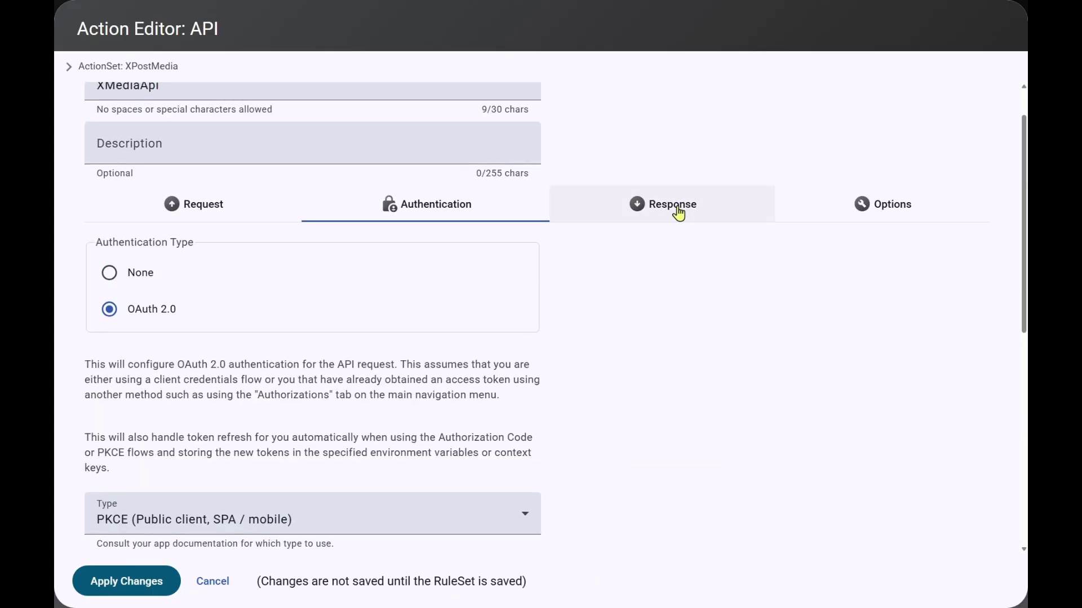
click(656, 207)
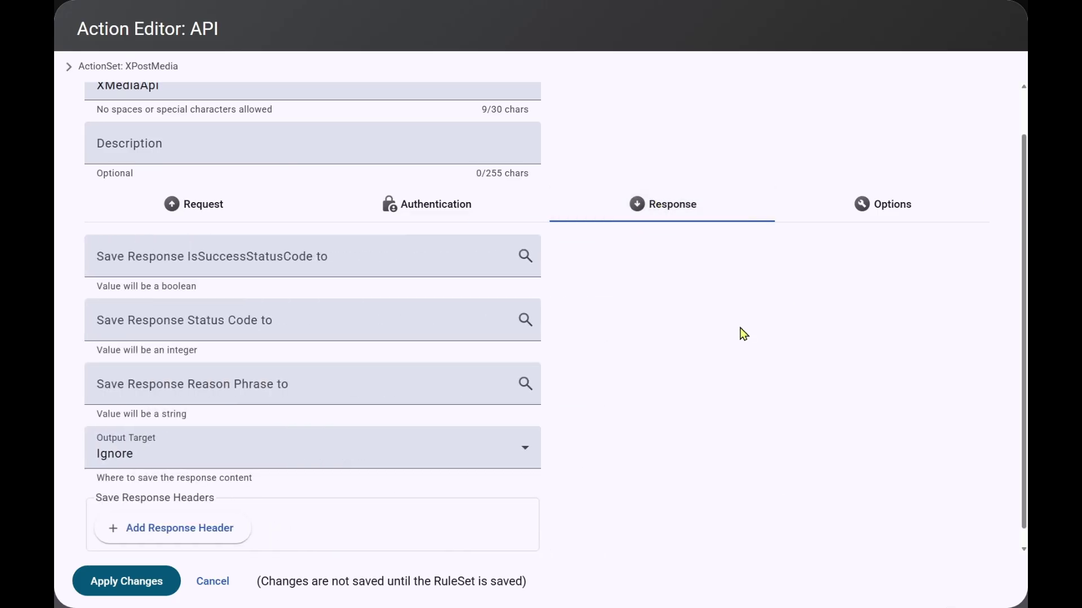
scroll(722, 307, down, 1)
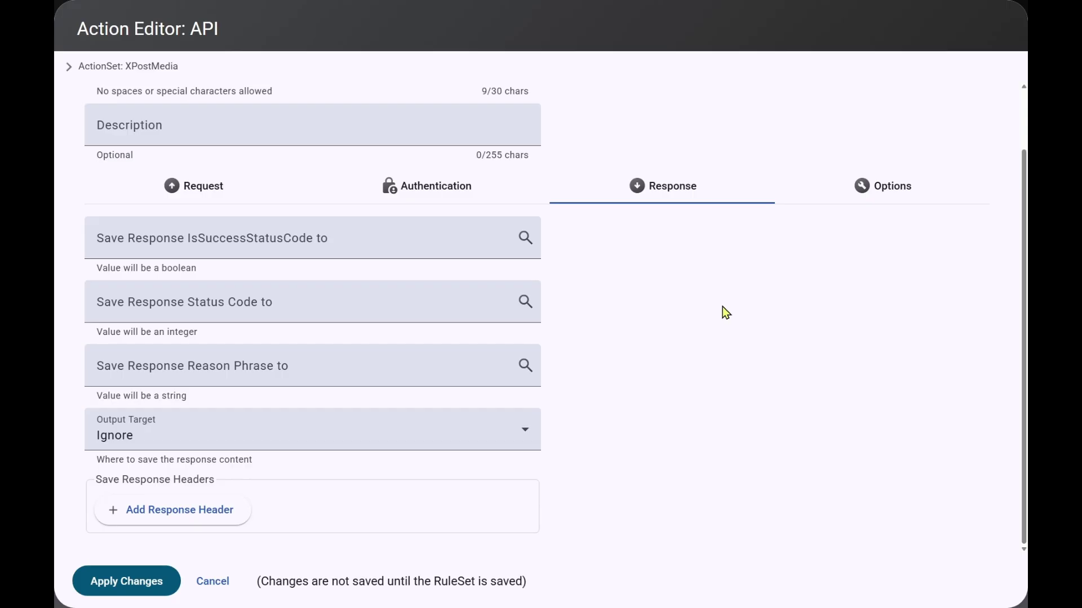
click(103, 243)
text(XMediaResponseSuccessful)
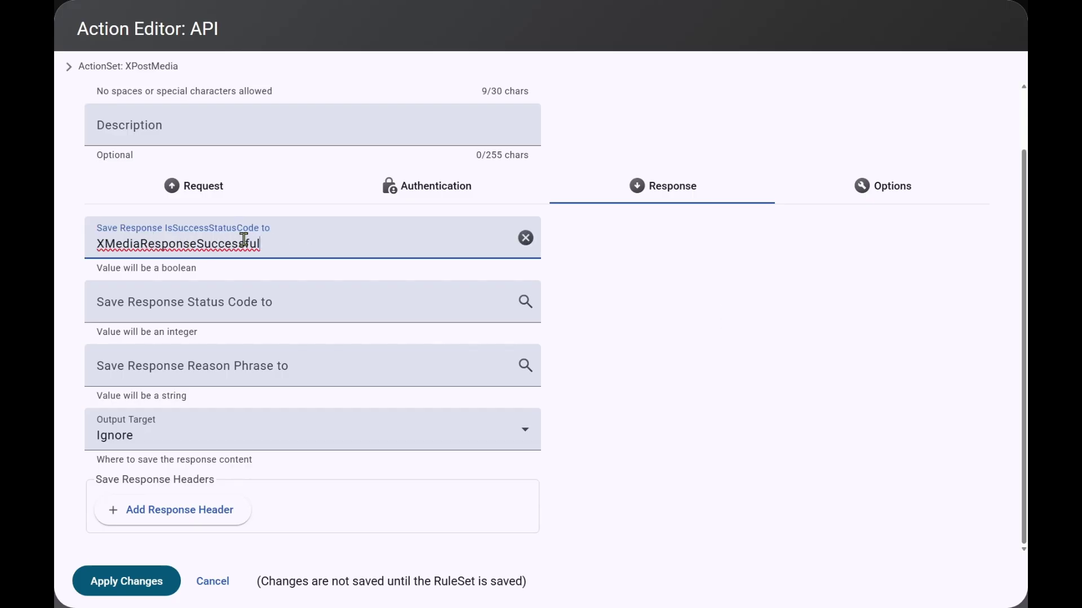
click(154, 340)
click(144, 365)
text(XMediaReasonPhrase)
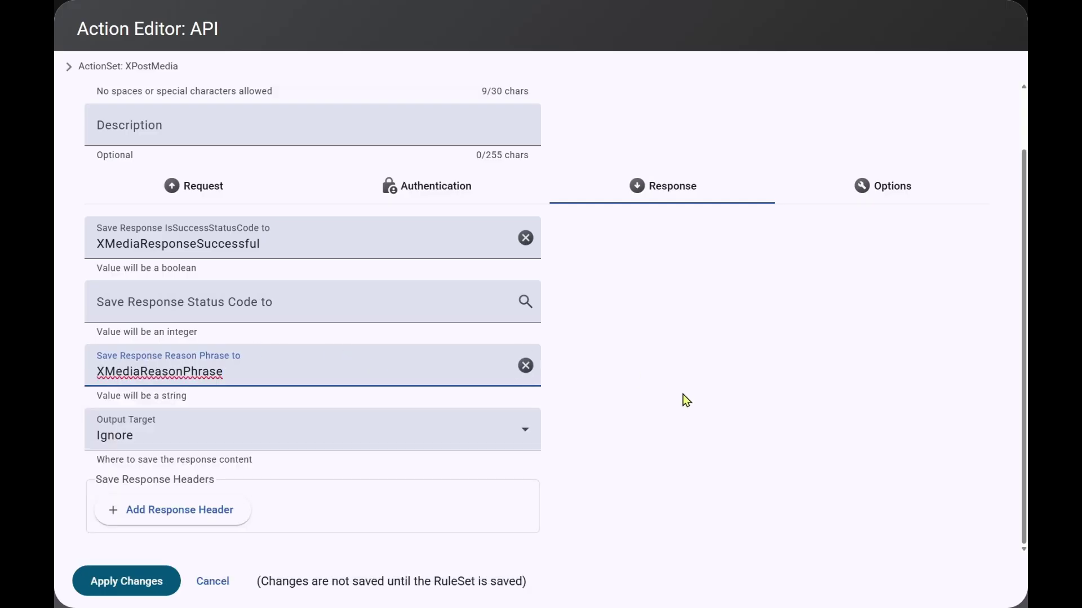
click(708, 408)
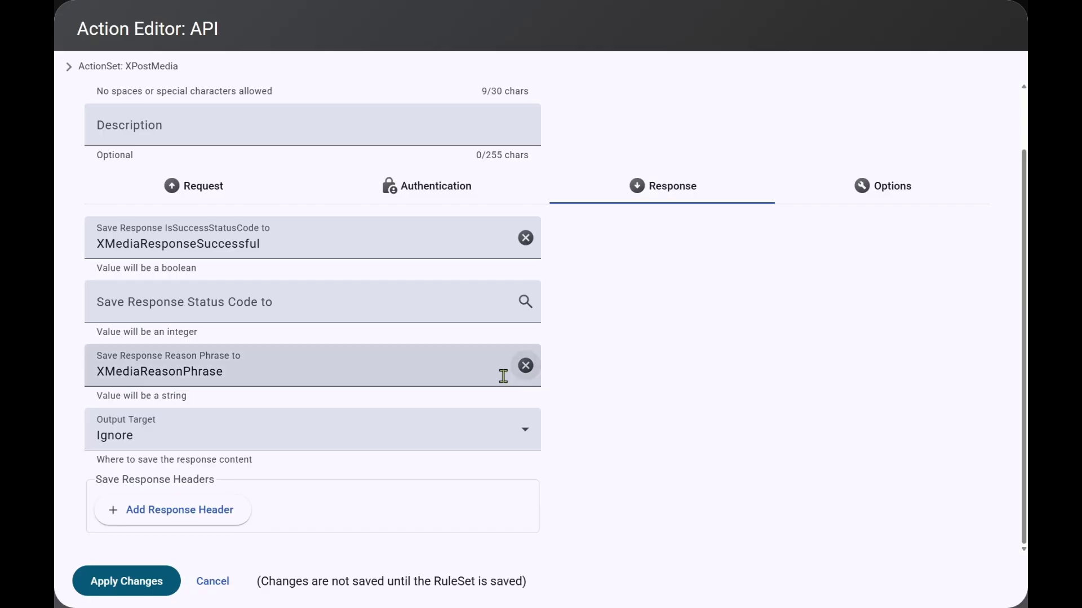
Set the response output target to Context and save the response content to XMediaResponse
click(247, 435)
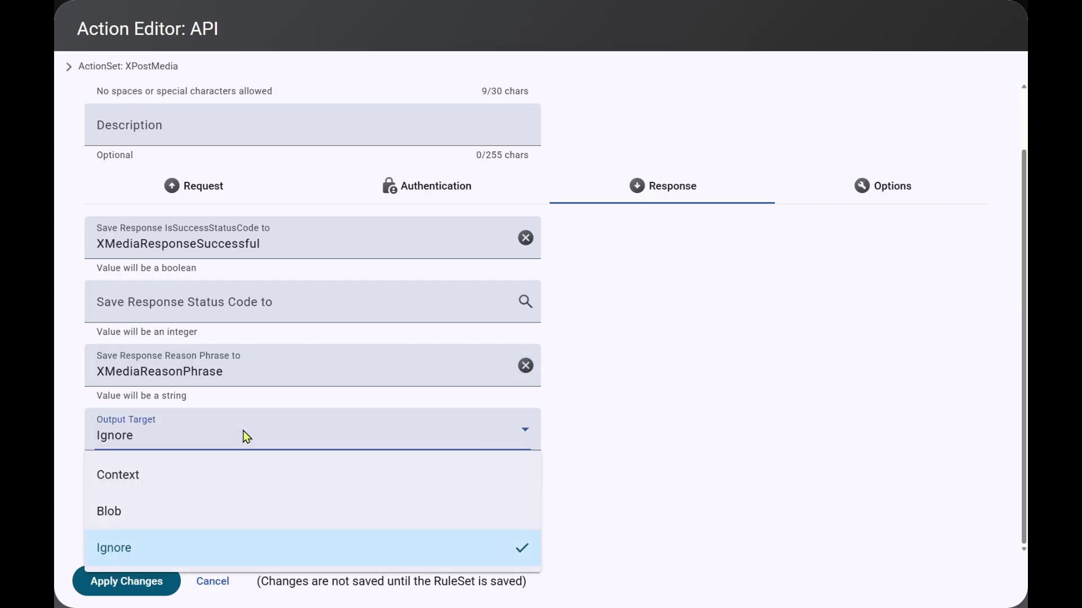
click(115, 484)
click(204, 431)
text(XMediaResponse)
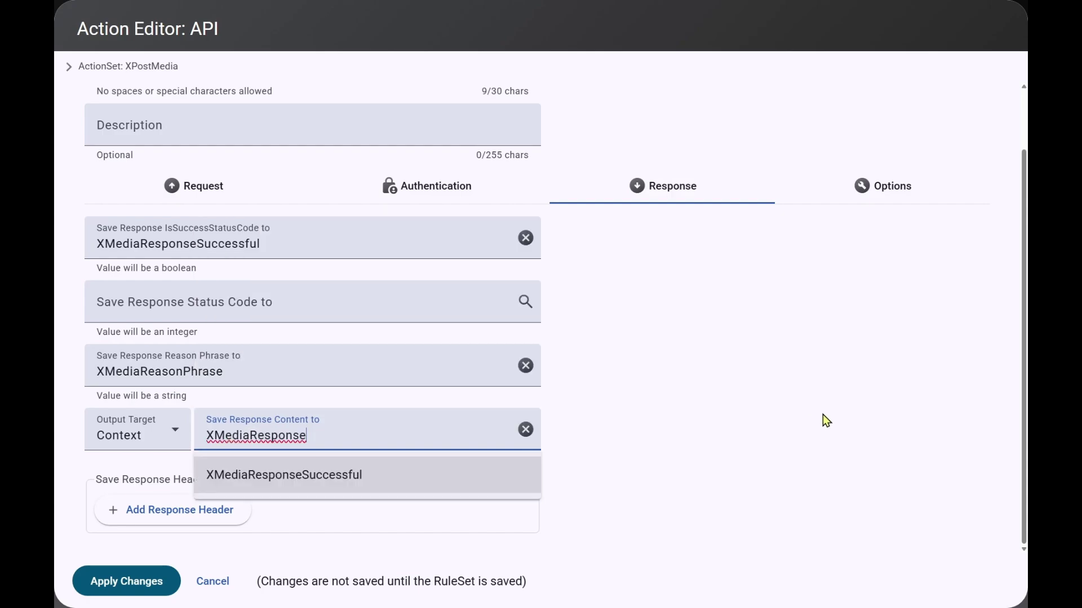
click(783, 436)
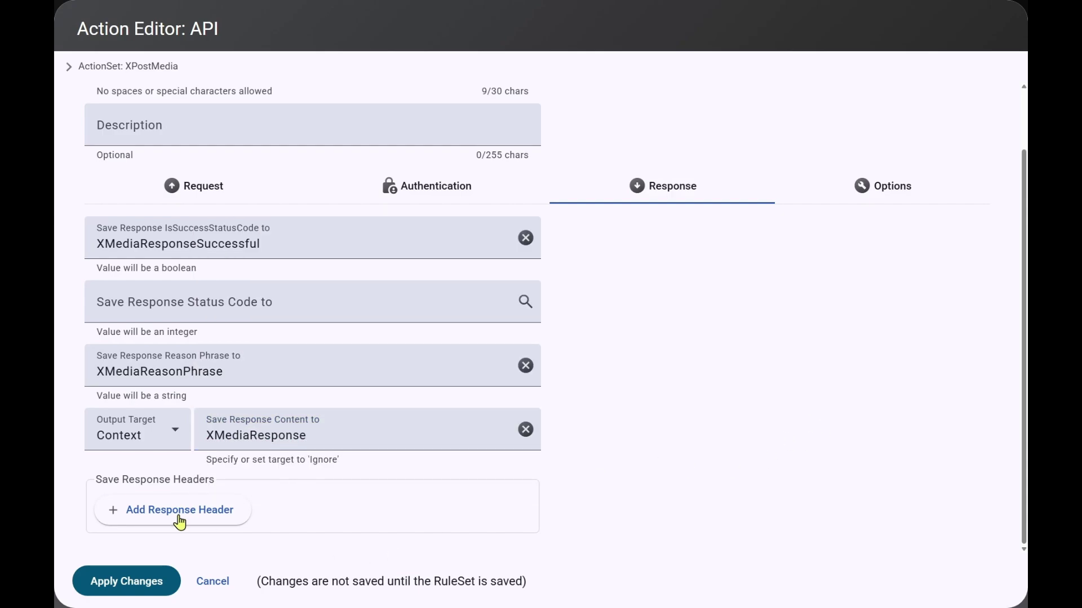
Review the API action's failure-handling choices and timeout options
click(868, 186)
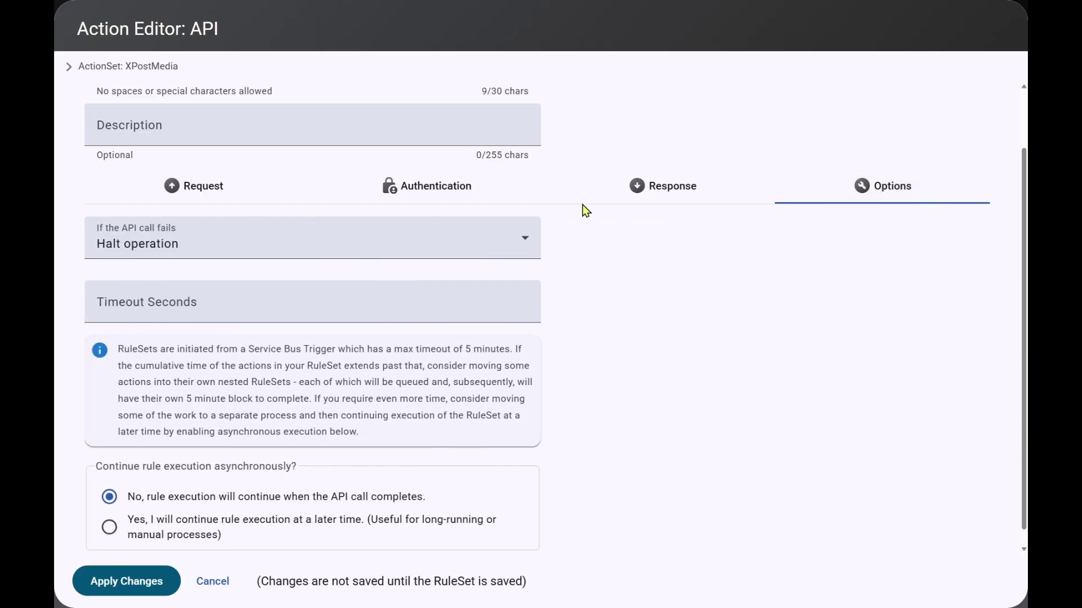
click(269, 248)
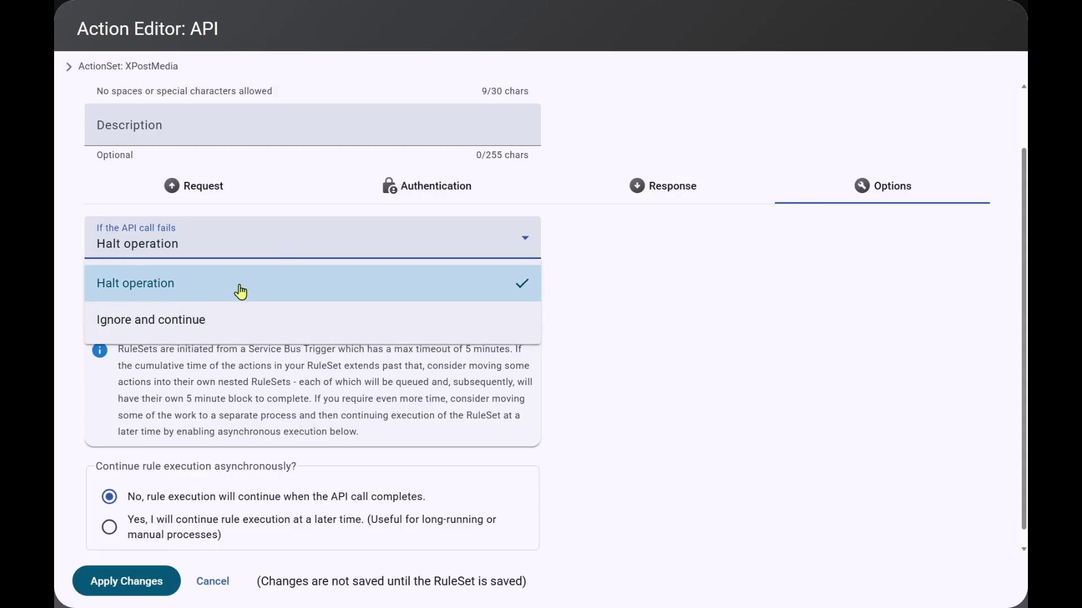
click(594, 254)
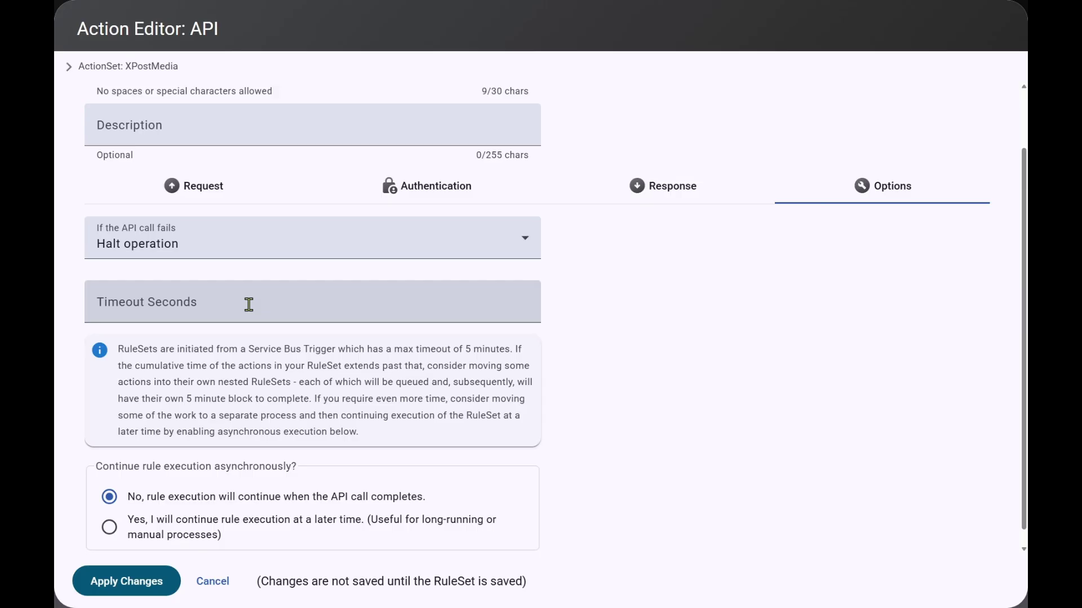
scroll(590, 344, down, 1)
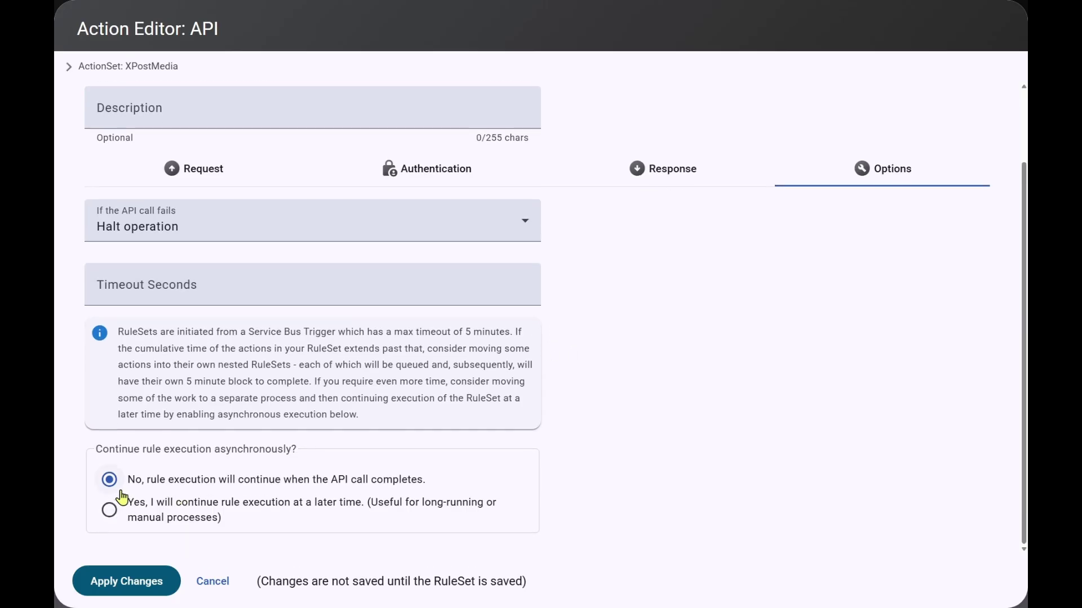
Try the asynchronous rule continuation option, read its X-Correlation-ID and endpoint note, and switch back to continuing when the API call completes
click(110, 512)
scroll(720, 428, down, 2)
drag(150, 462, 227, 460)
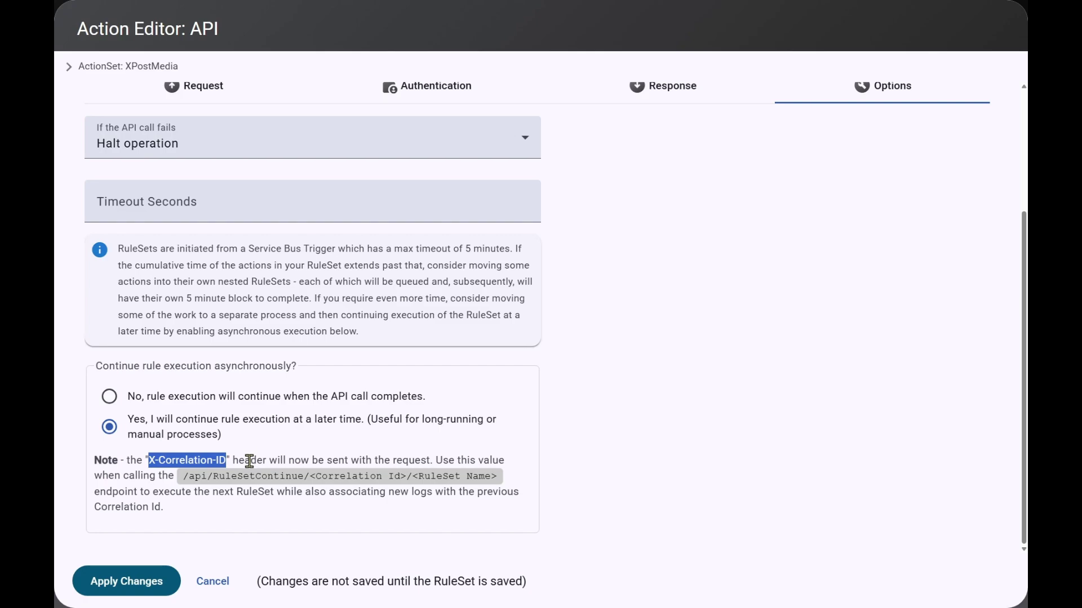
click(250, 461)
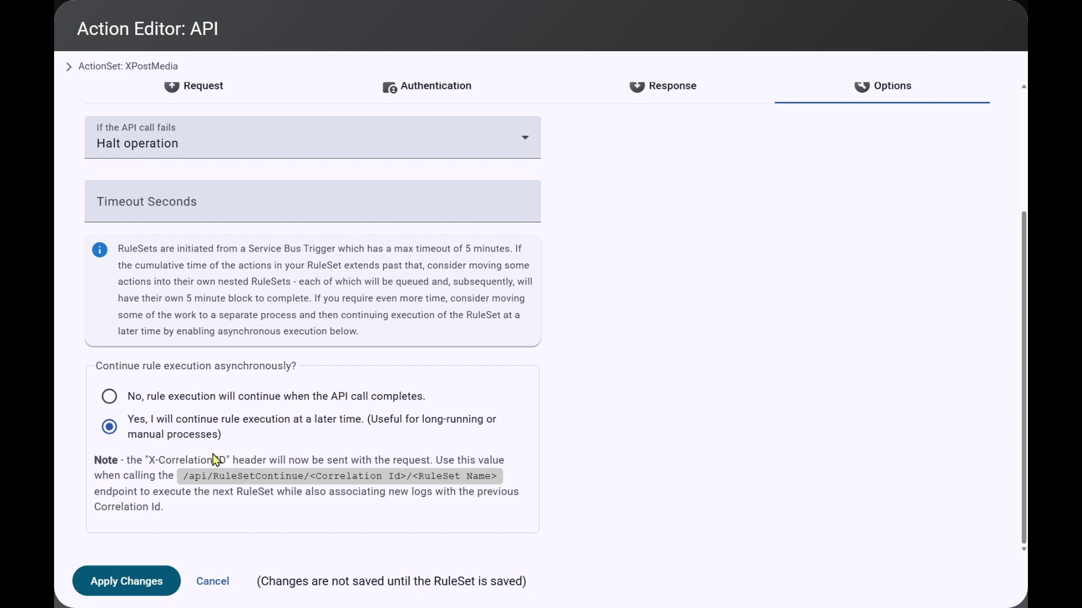
drag(184, 477, 369, 479)
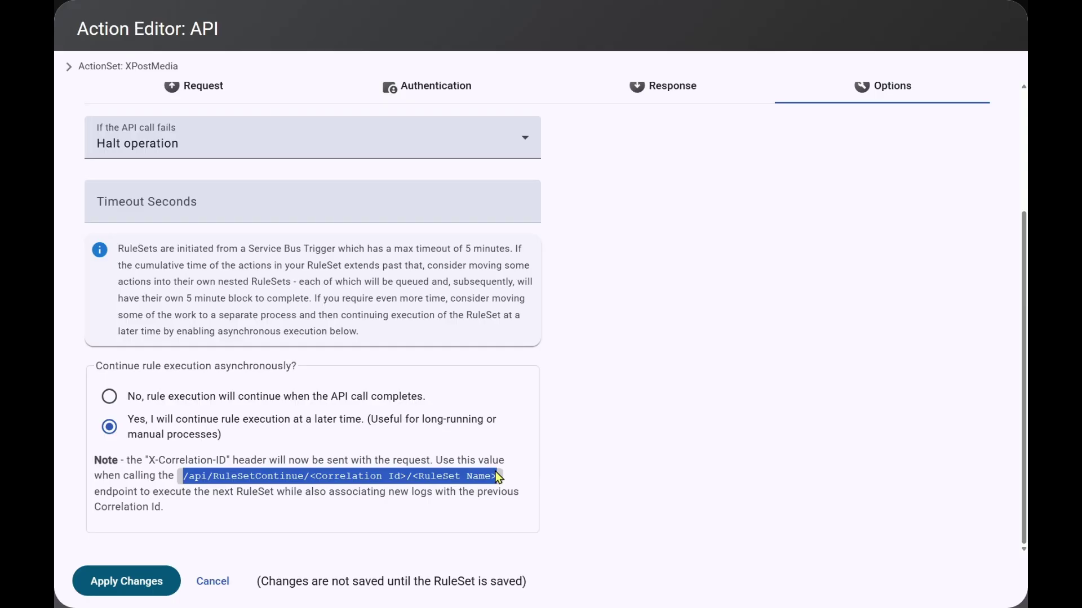
click(129, 476)
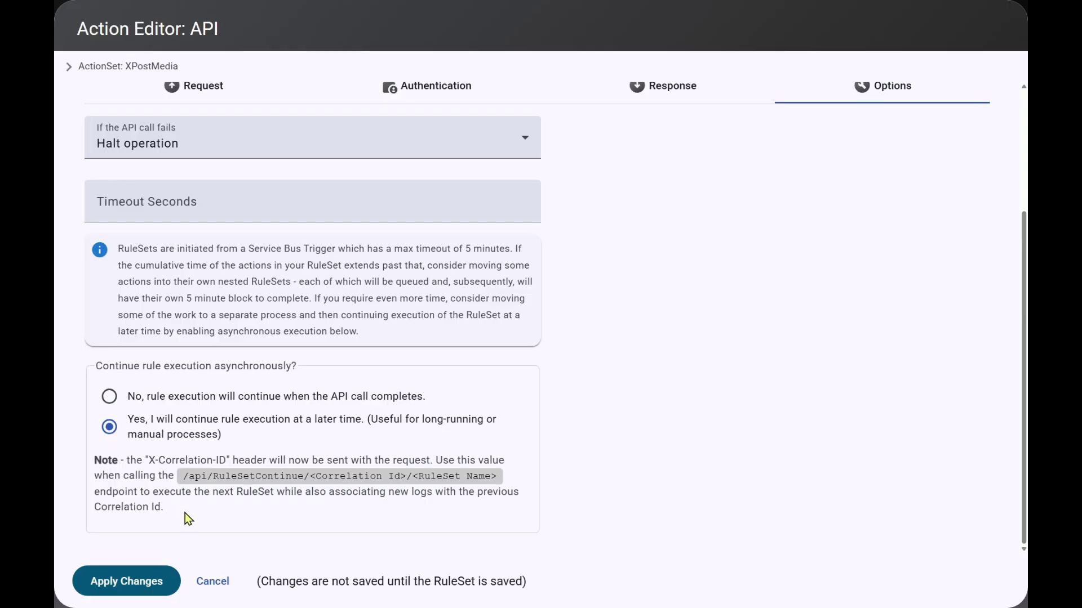
scroll(434, 442, up, 3)
scroll(431, 436, down, 3)
click(108, 398)
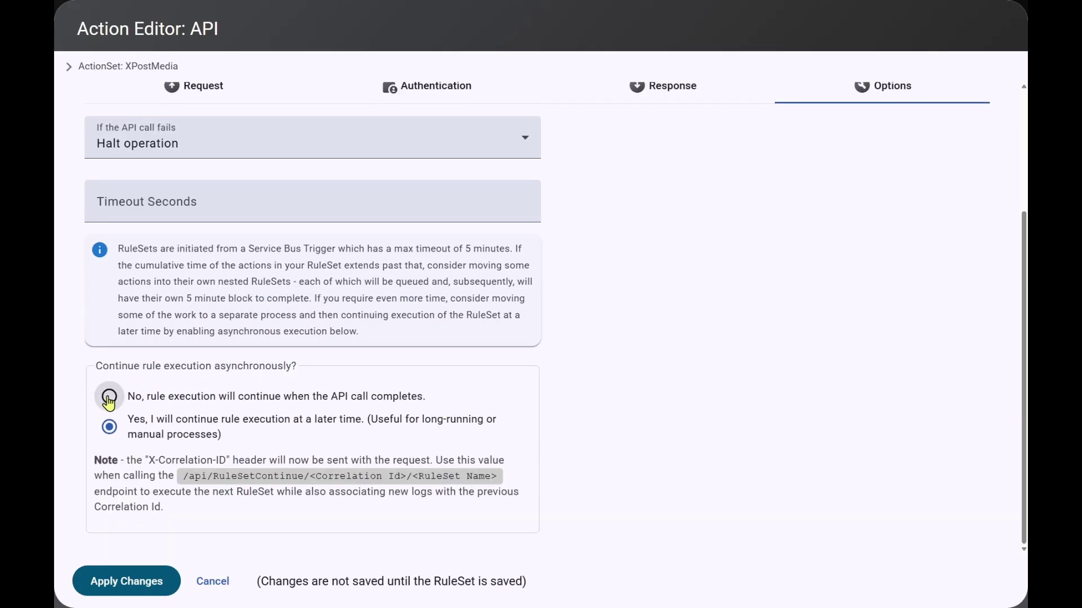
Apply the API action, save the XPostMedia ActionSet, and save the Entry RuleSet with the updated XRule
click(127, 582)
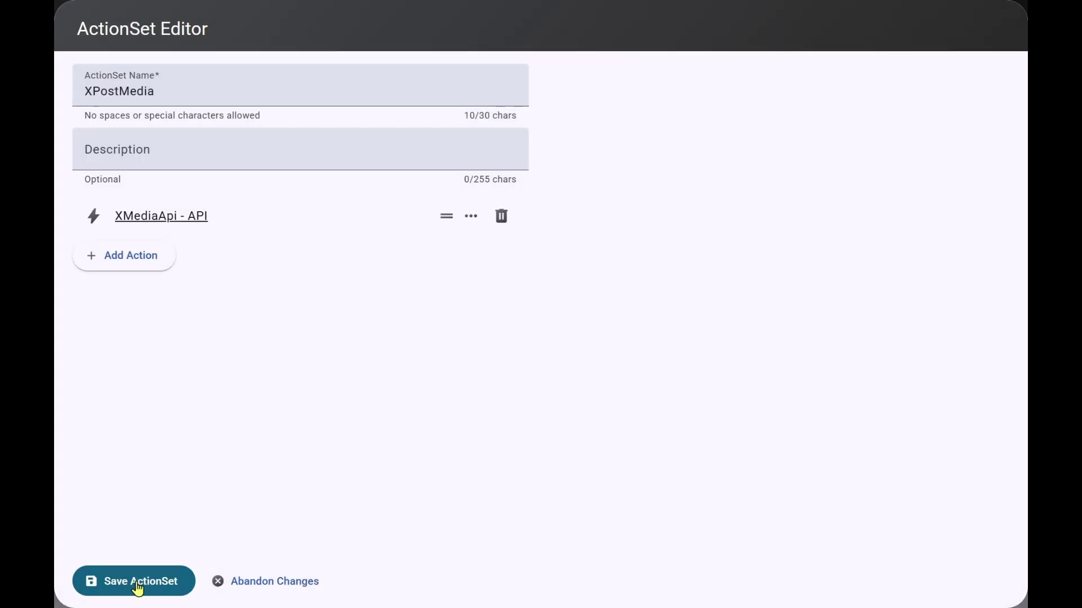
click(138, 588)
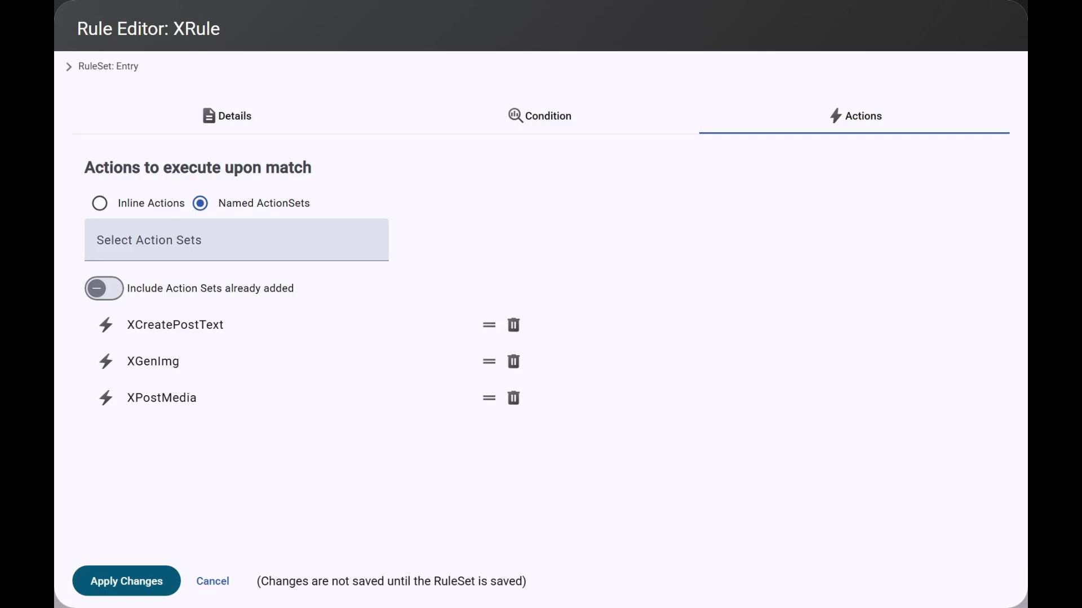
click(123, 589)
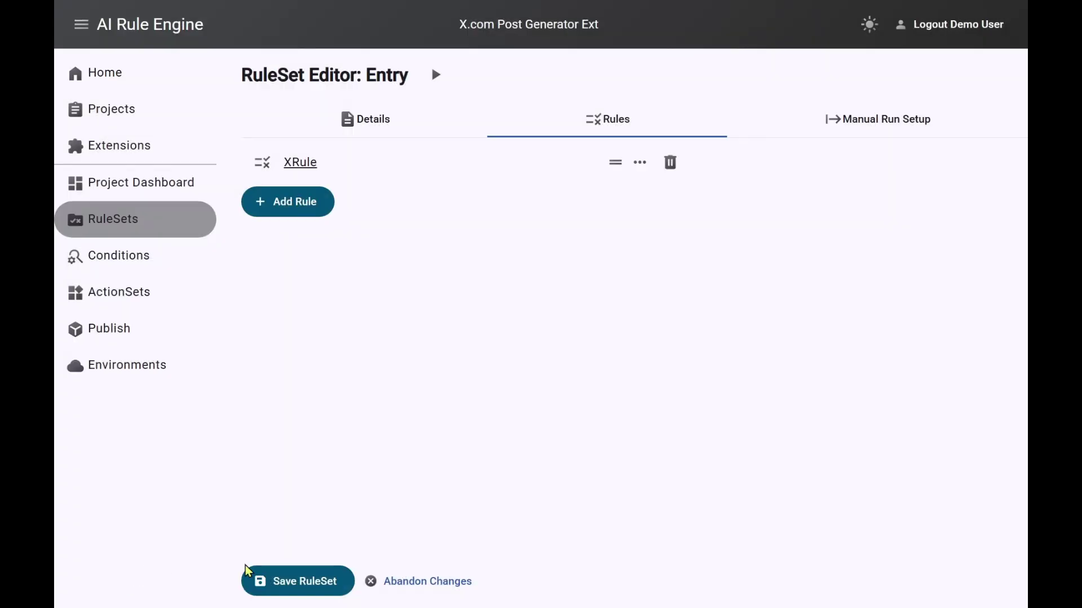
click(305, 589)
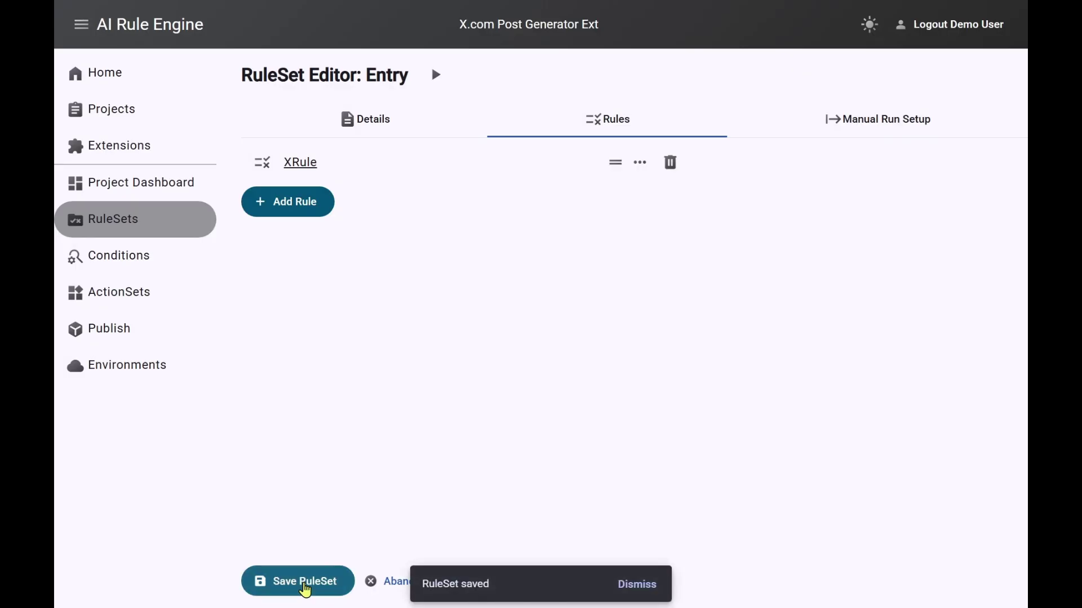
Reopen the XPostMedia ActionSet and add a Transform Data action named ExtractMediaId
click(100, 296)
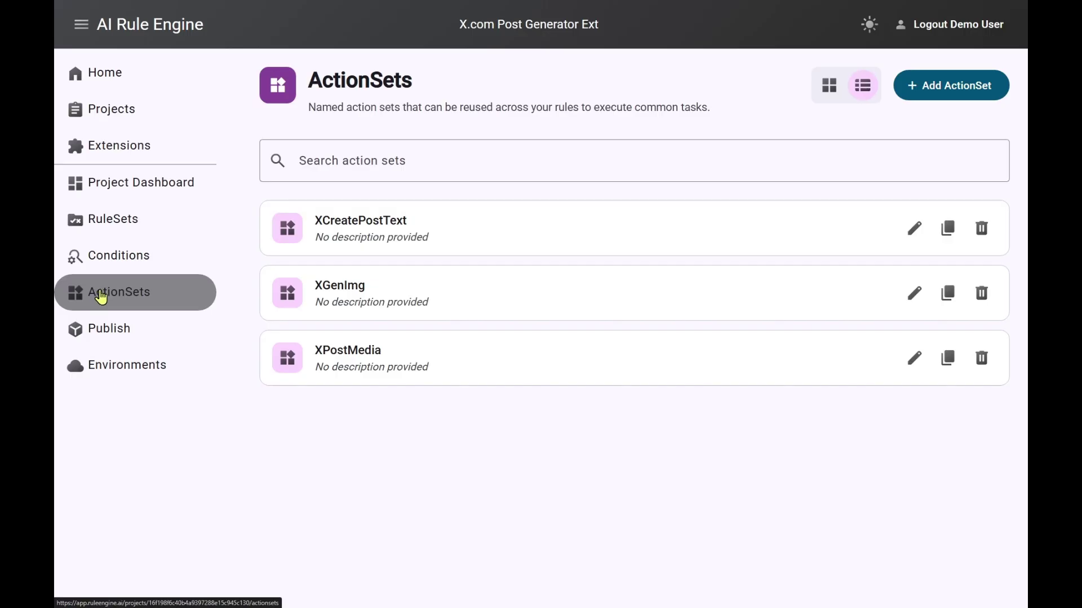
click(350, 359)
click(291, 301)
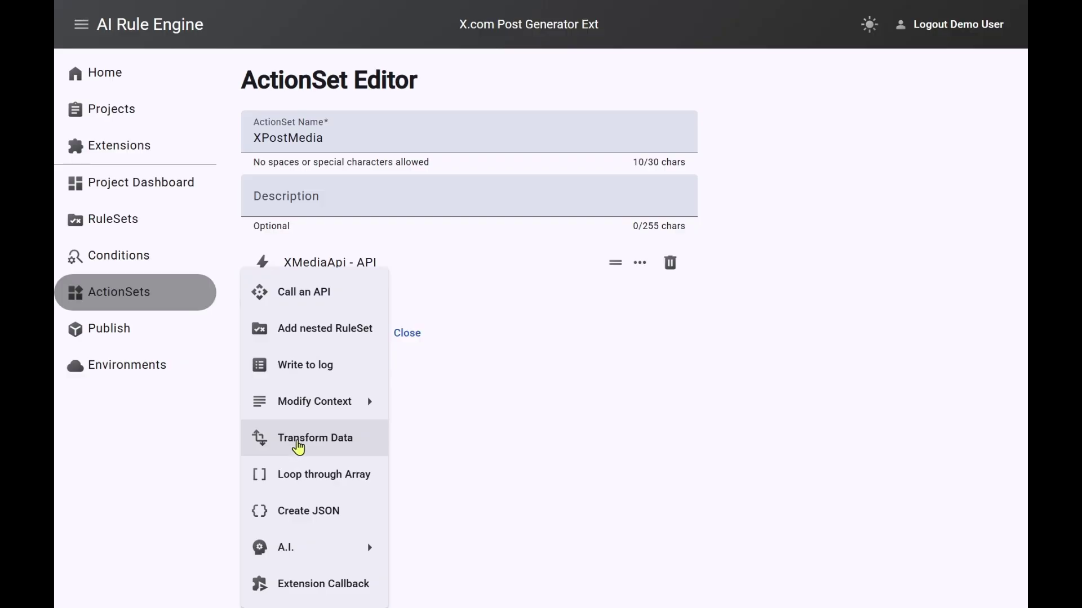
click(299, 447)
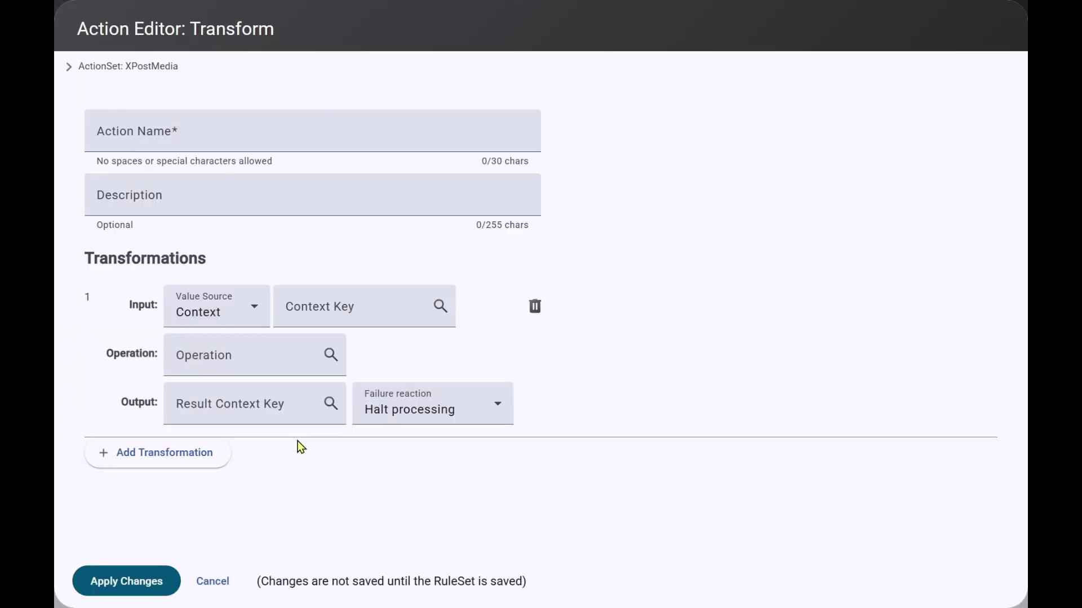
click(145, 137)
text(ExtractMediaId)
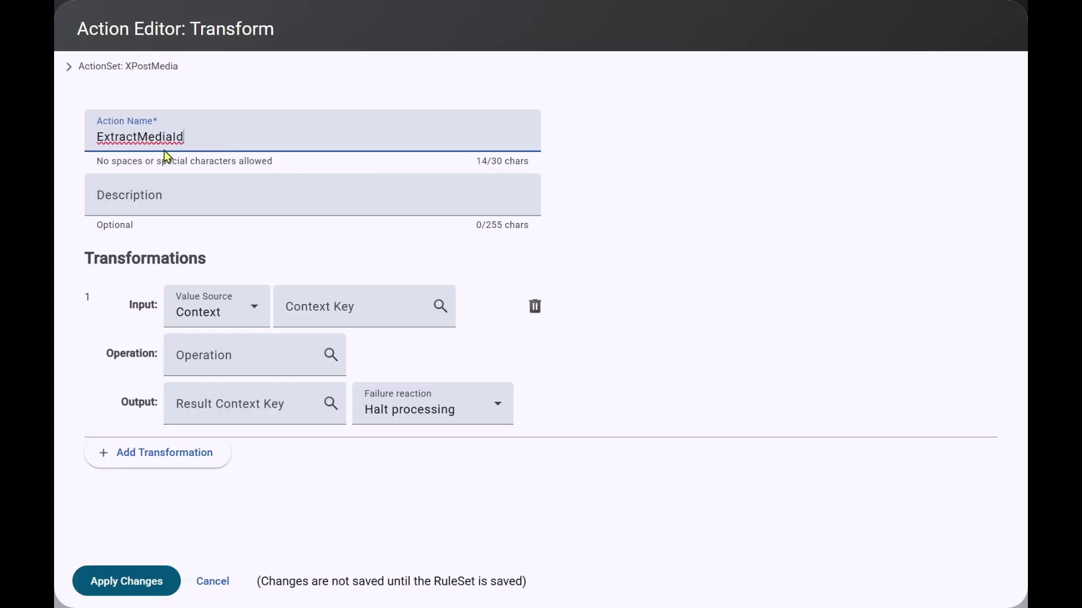
Set the first transformation's input to the XMediaResponse context key and its operation to JsonPath
click(322, 309)
text(XMediaResponse)
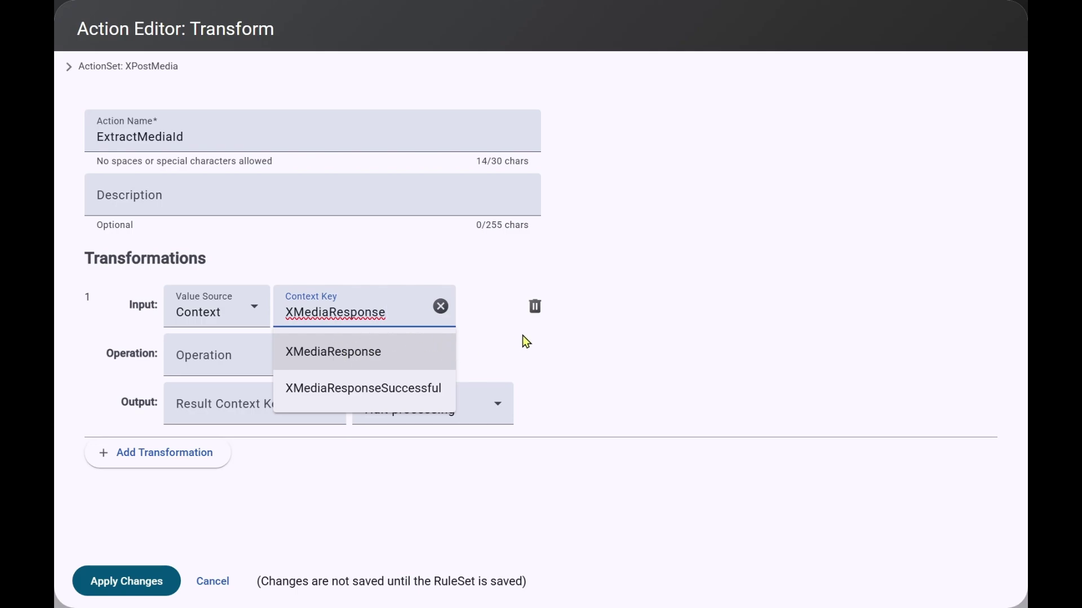
click(466, 347)
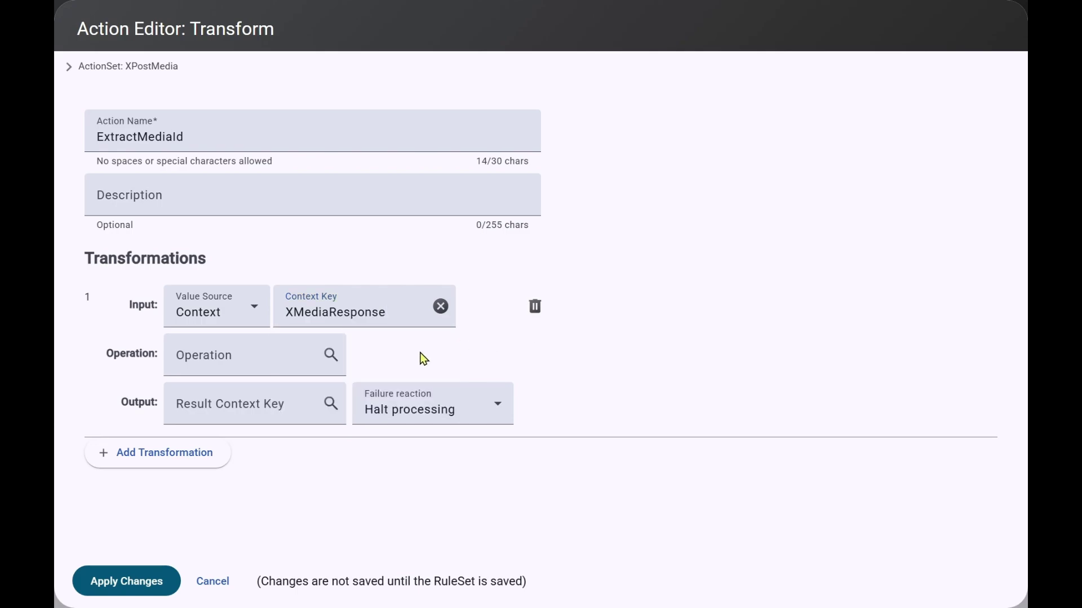
click(267, 358)
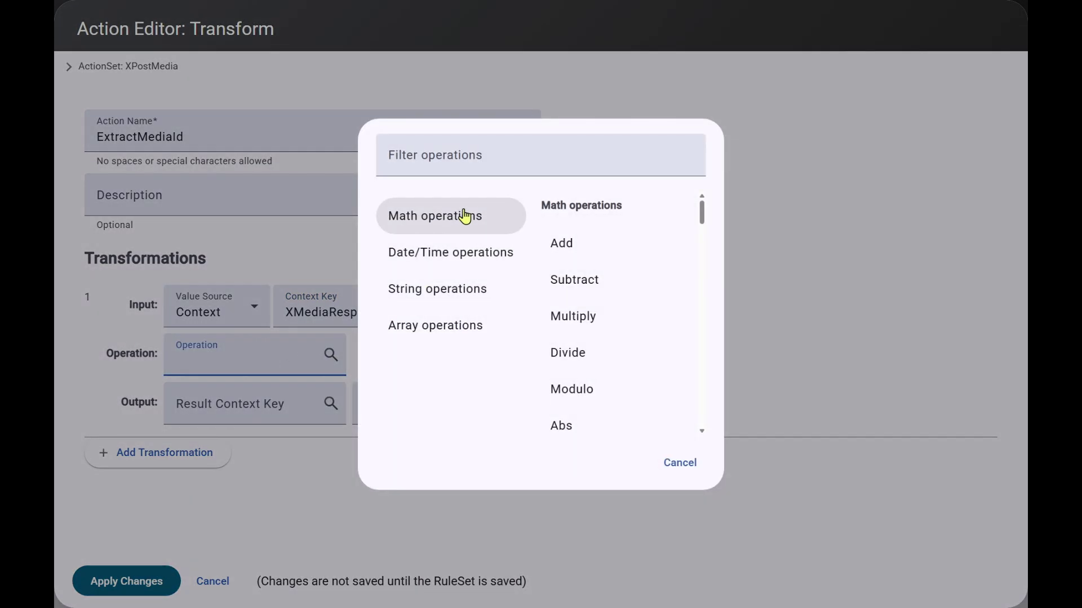
click(483, 152)
text(json)
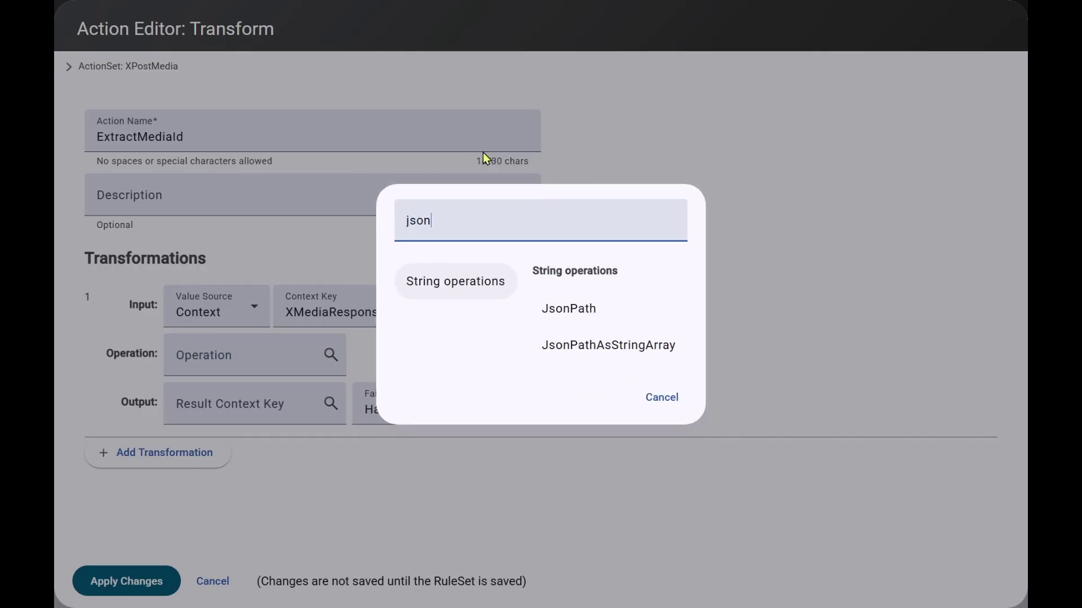
click(586, 319)
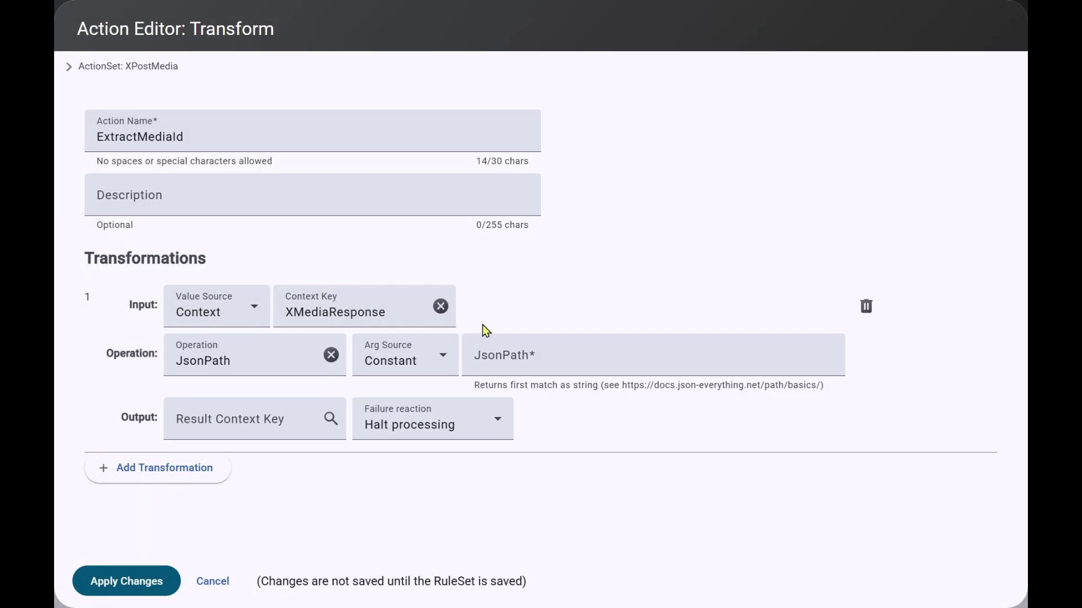
Set the first transformation's JSON path to $.data.id and store its result in the context key XMediaId
click(502, 361)
text($.data.id)
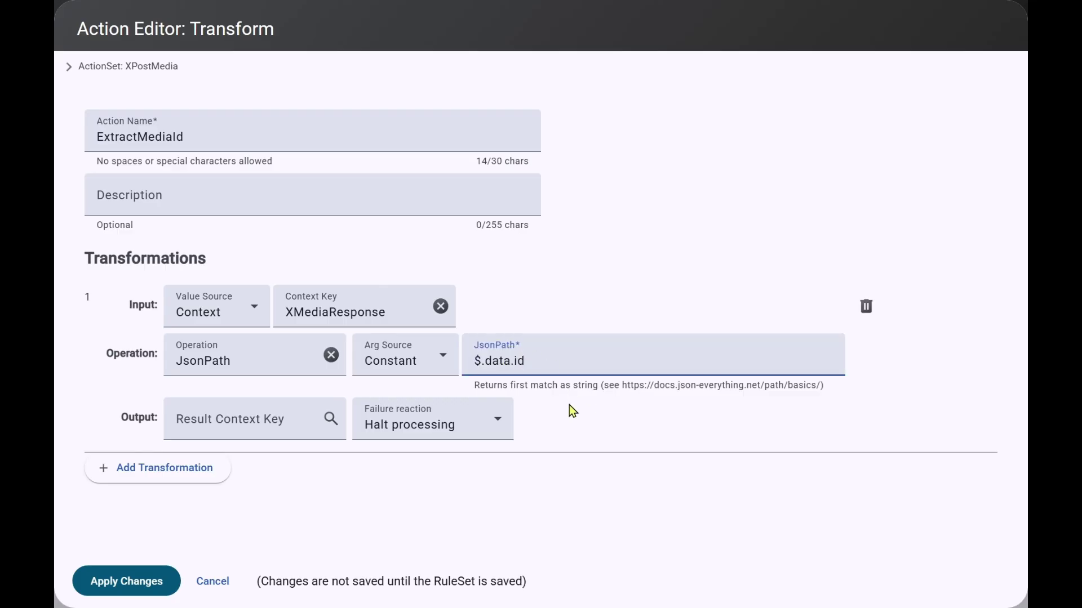
click(201, 420)
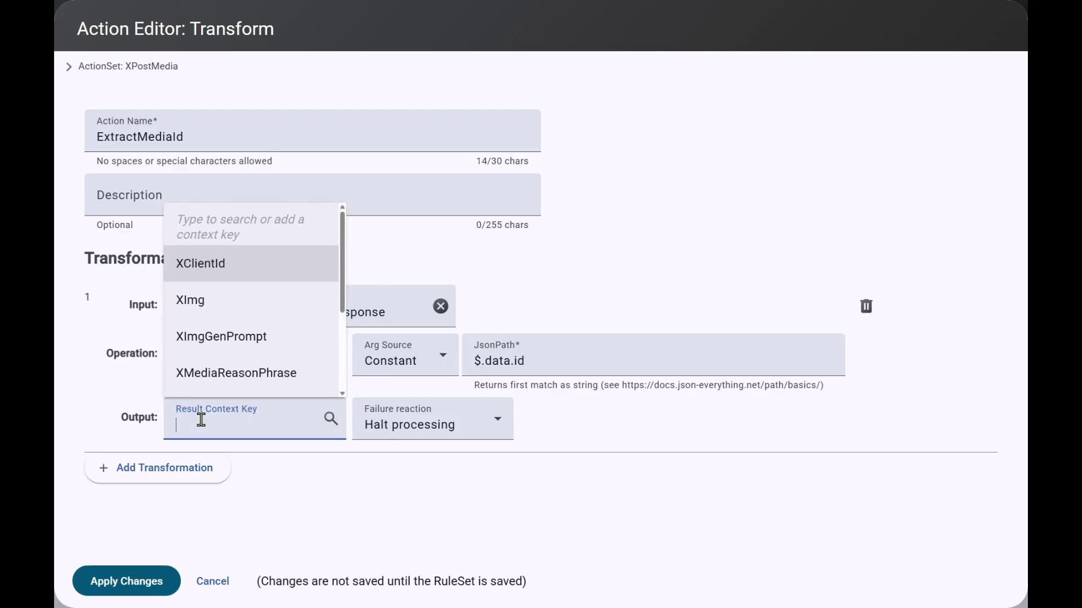
text(XMediaId)
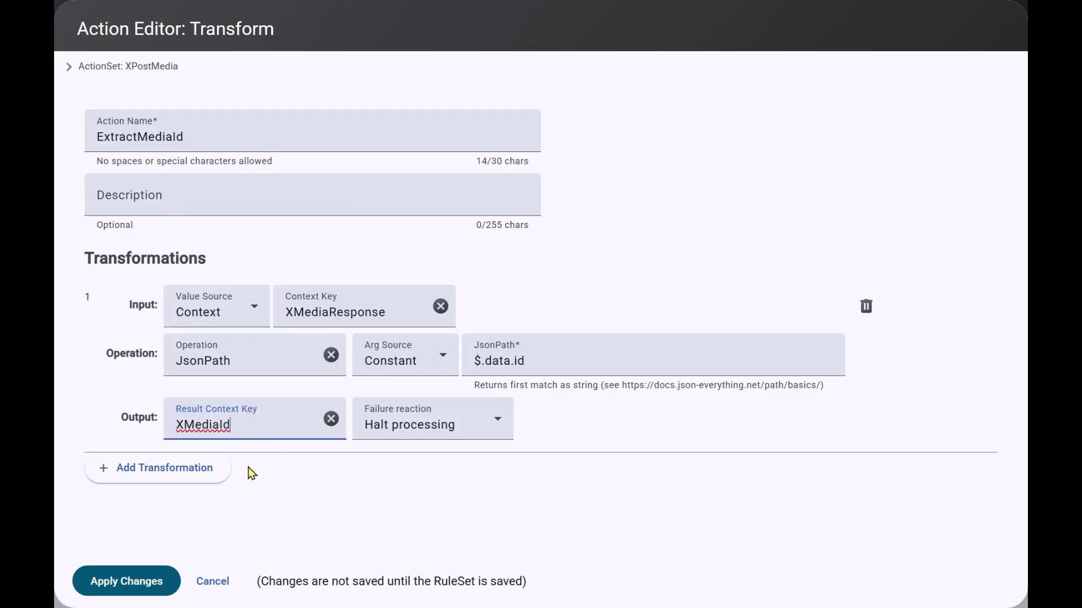
Add a second transformation that takes the XMediaResponse context key as its input
click(155, 481)
scroll(742, 394, down, 2)
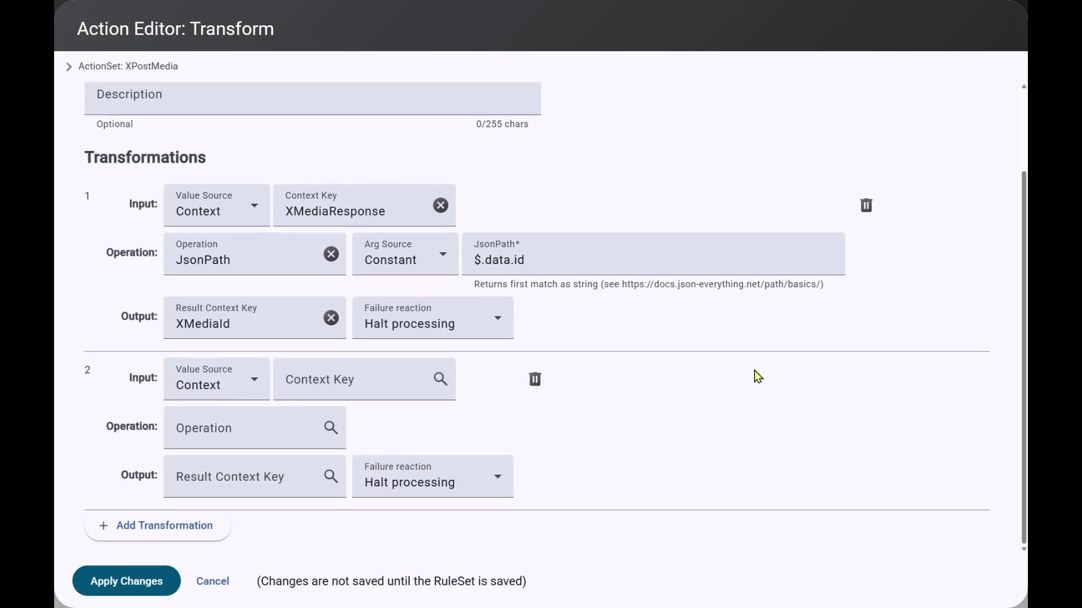
click(306, 379)
text(XMediaResponse)
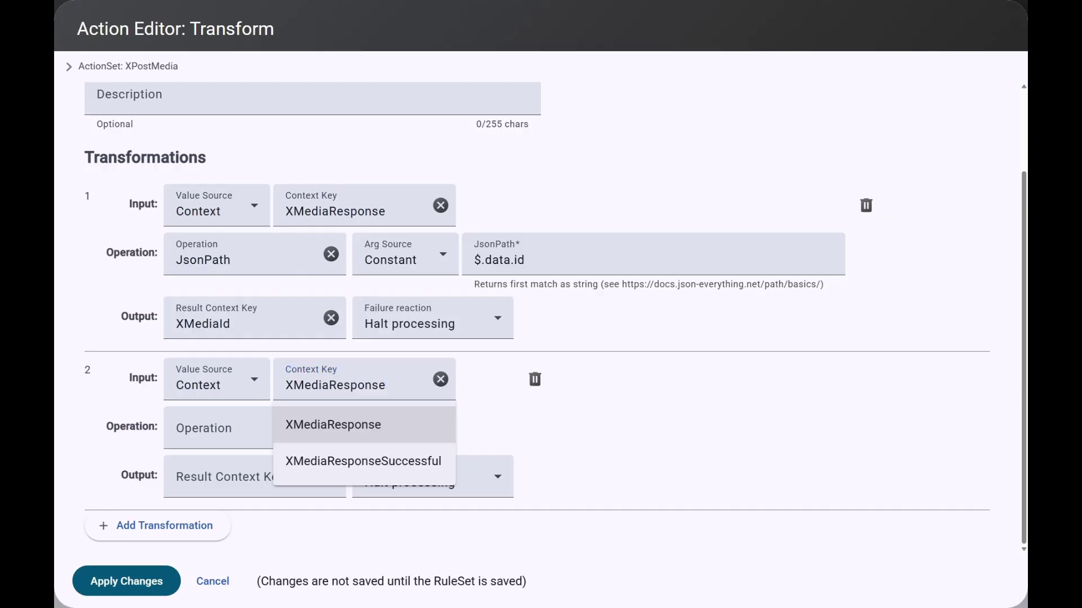
Give the second transformation the JsonPath operation with the path $.errors[0].detail
click(203, 431)
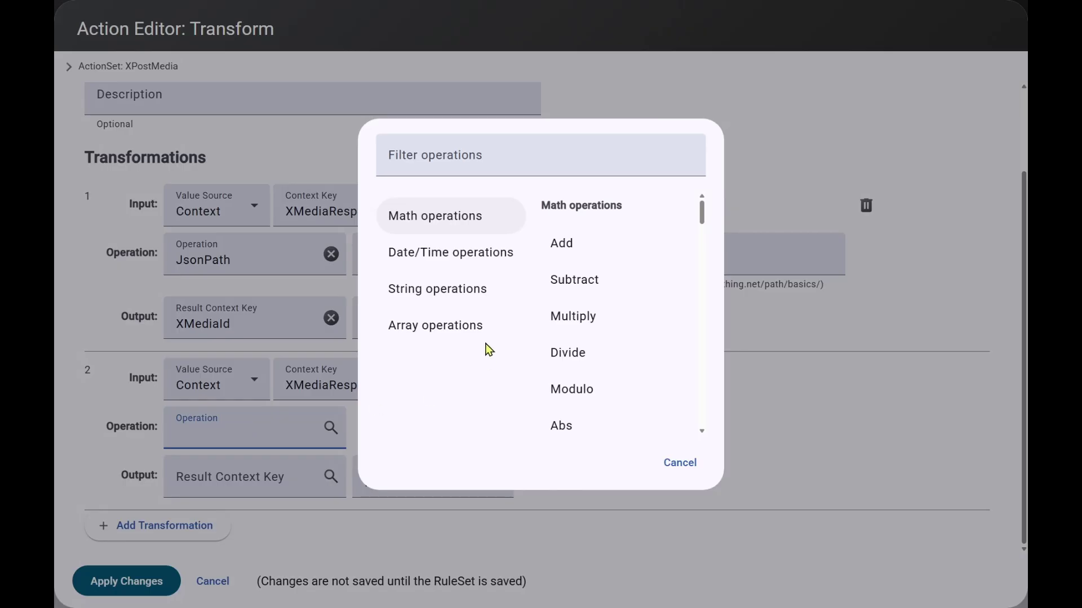
click(390, 156)
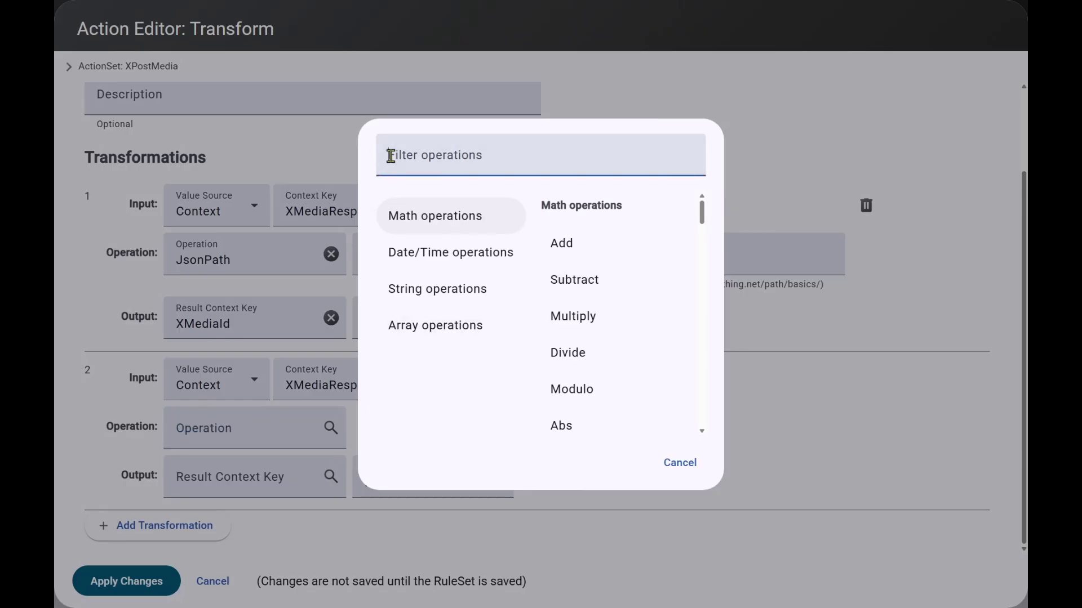
text(json)
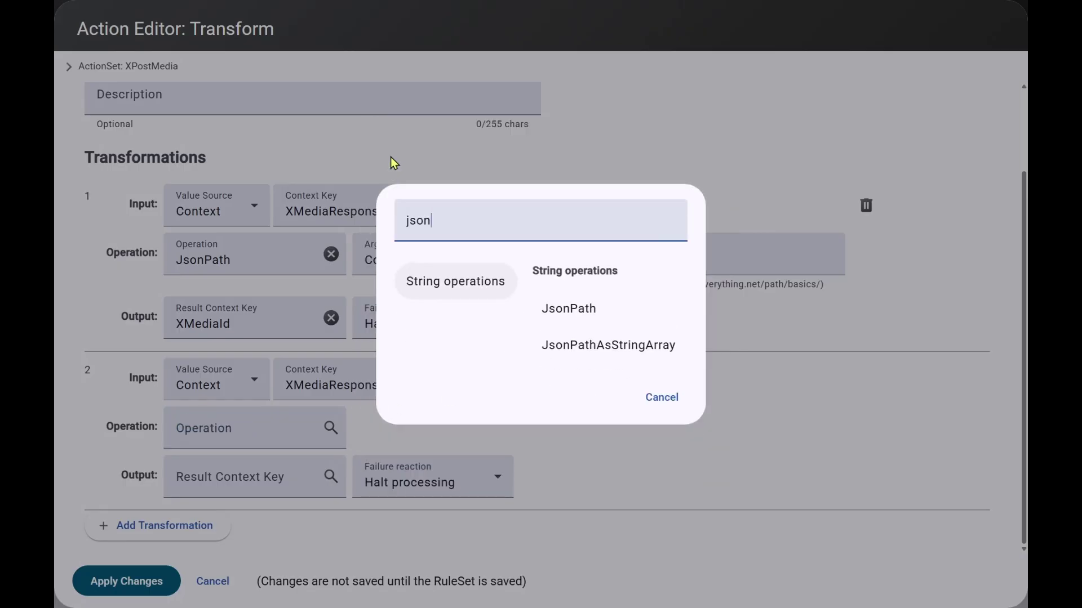
click(563, 310)
click(499, 428)
text($.errors[0].detail)
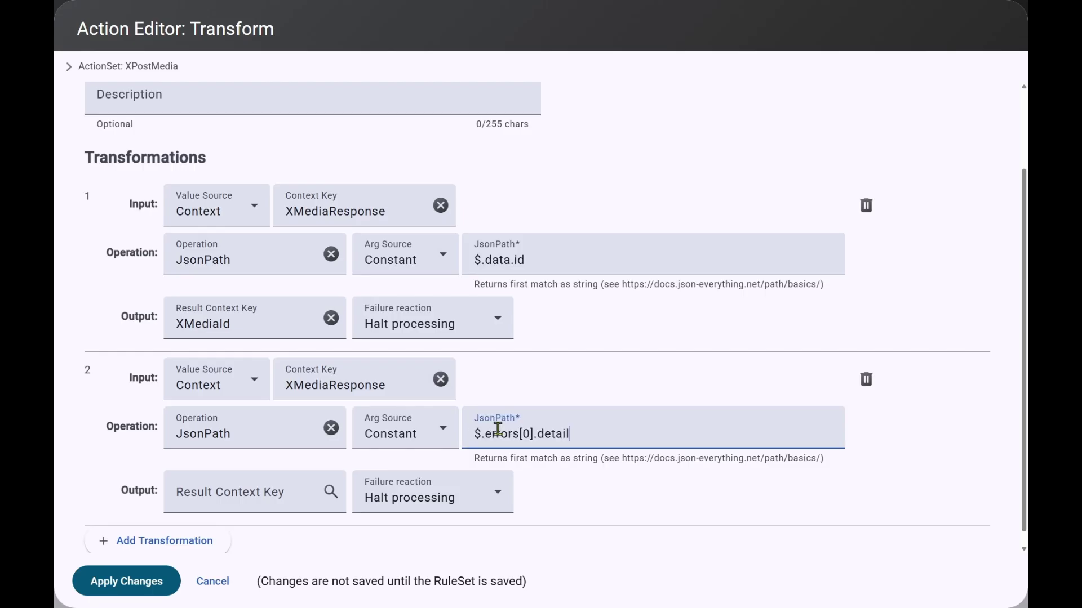
click(680, 503)
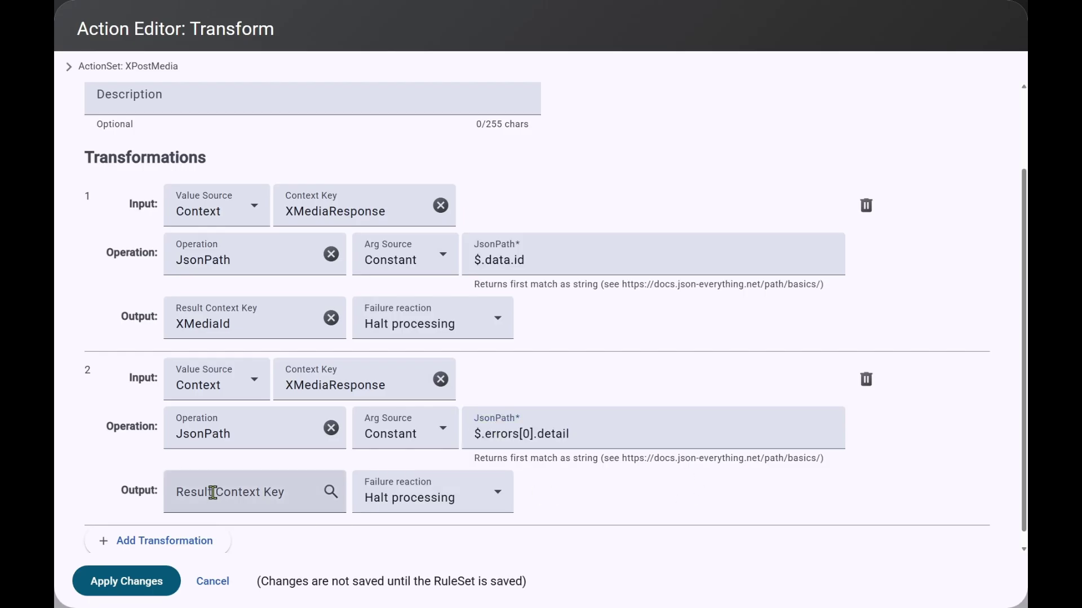
Store the second transformation's result in XMediaError and set its failure reaction to Ignore and continue
click(213, 493)
text(XMediaError)
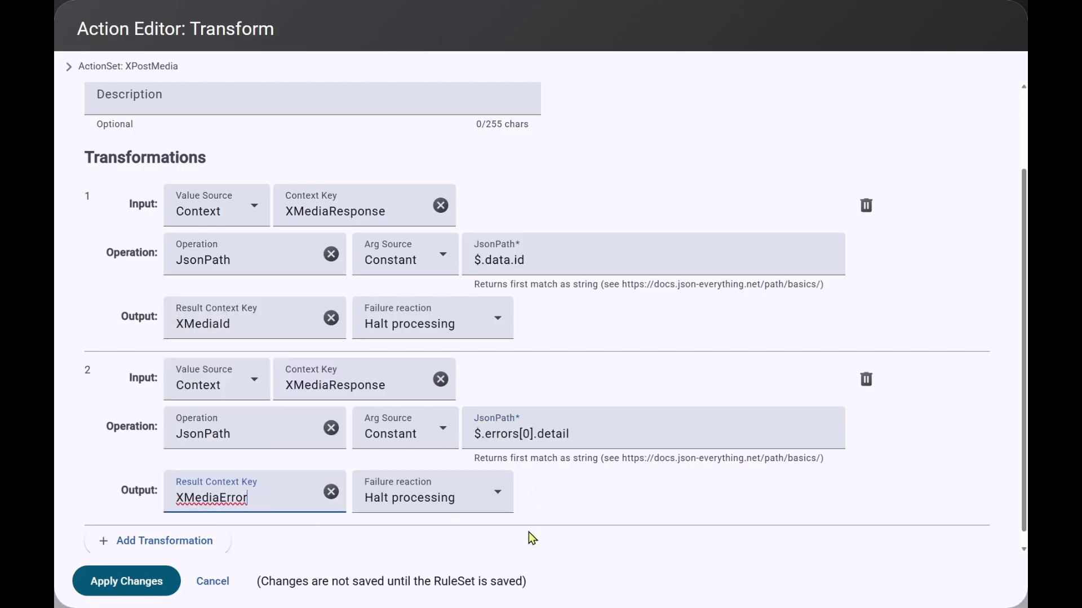
click(498, 498)
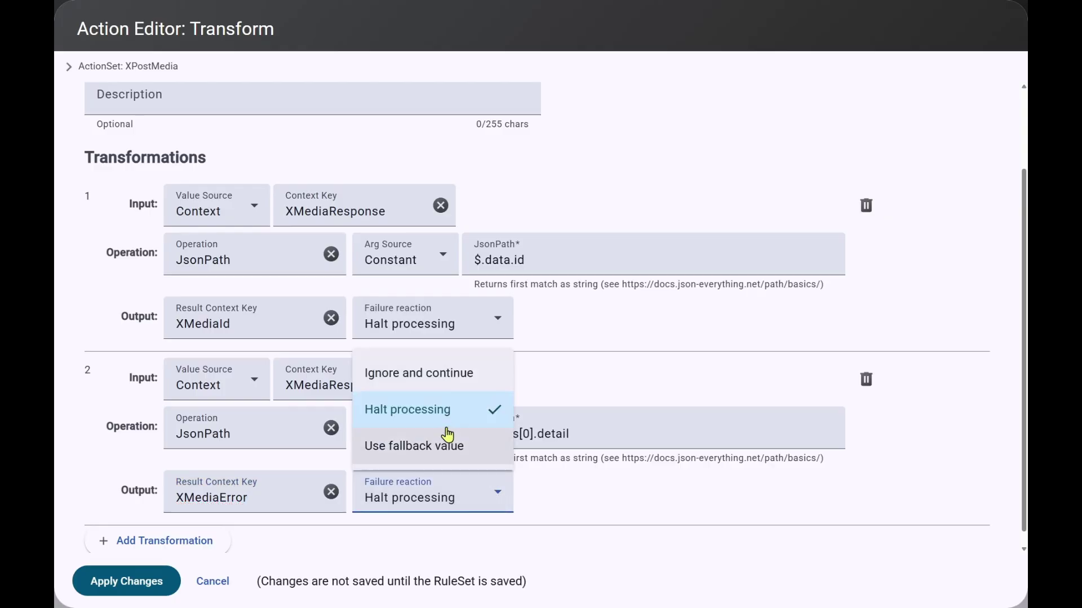
click(405, 371)
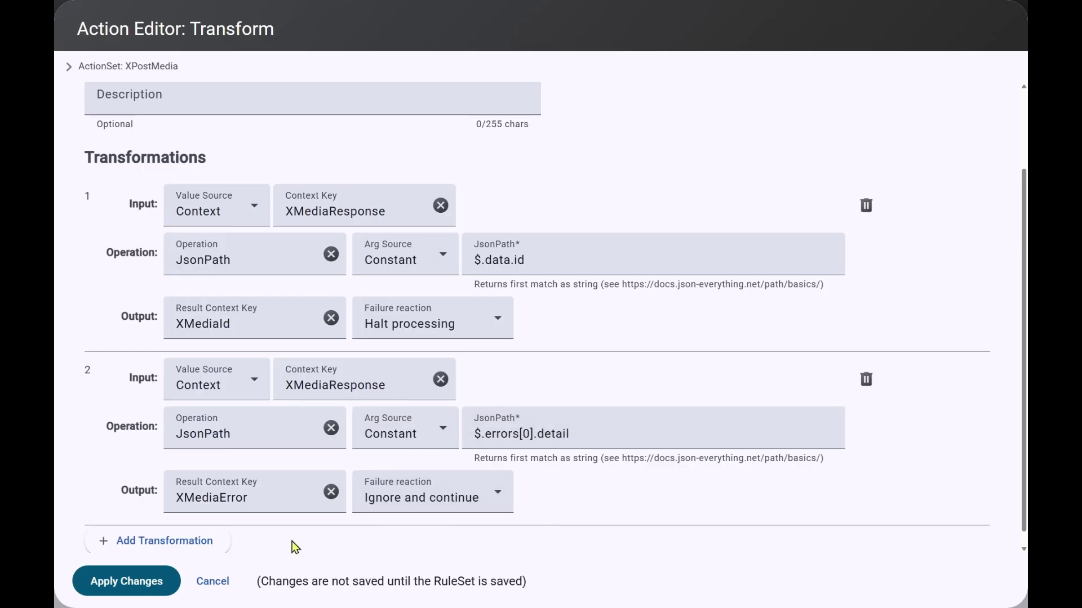
Apply the ExtractMediaId transform, then save and close the XPostMedia ActionSet
click(112, 587)
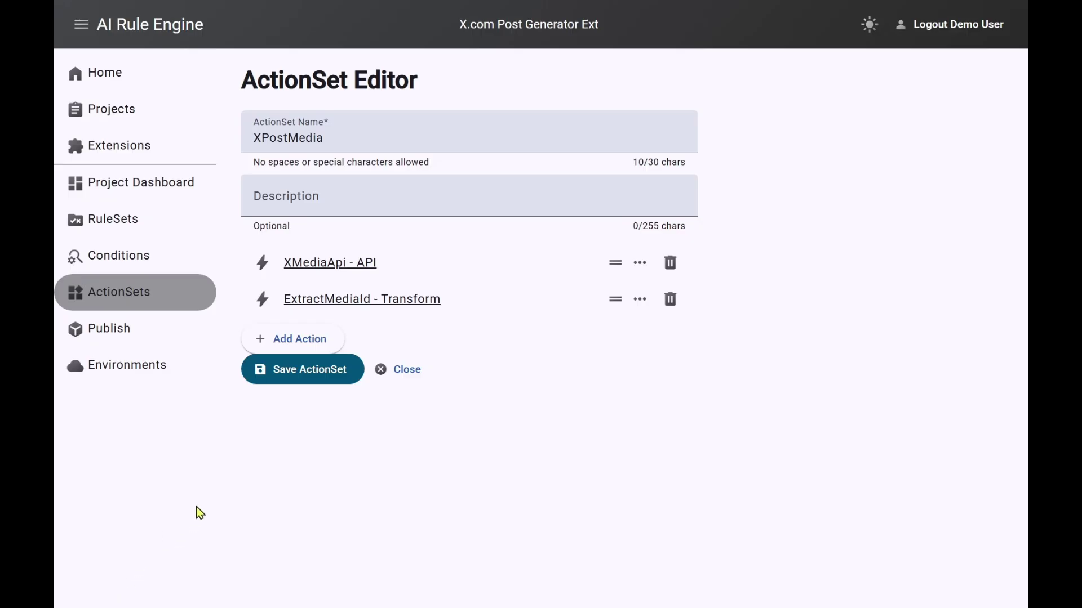
click(311, 373)
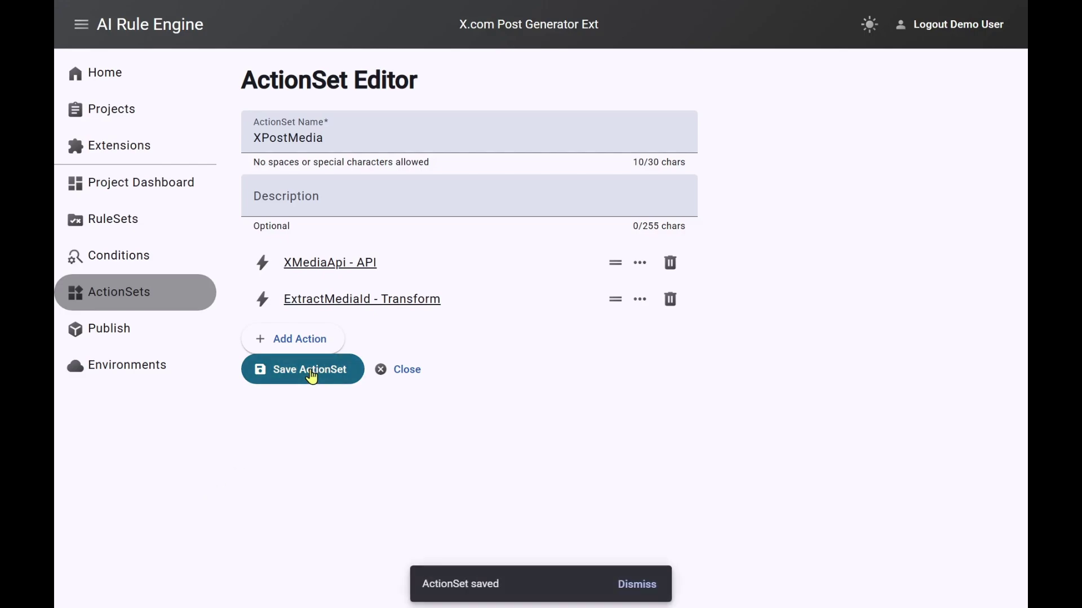
click(398, 374)
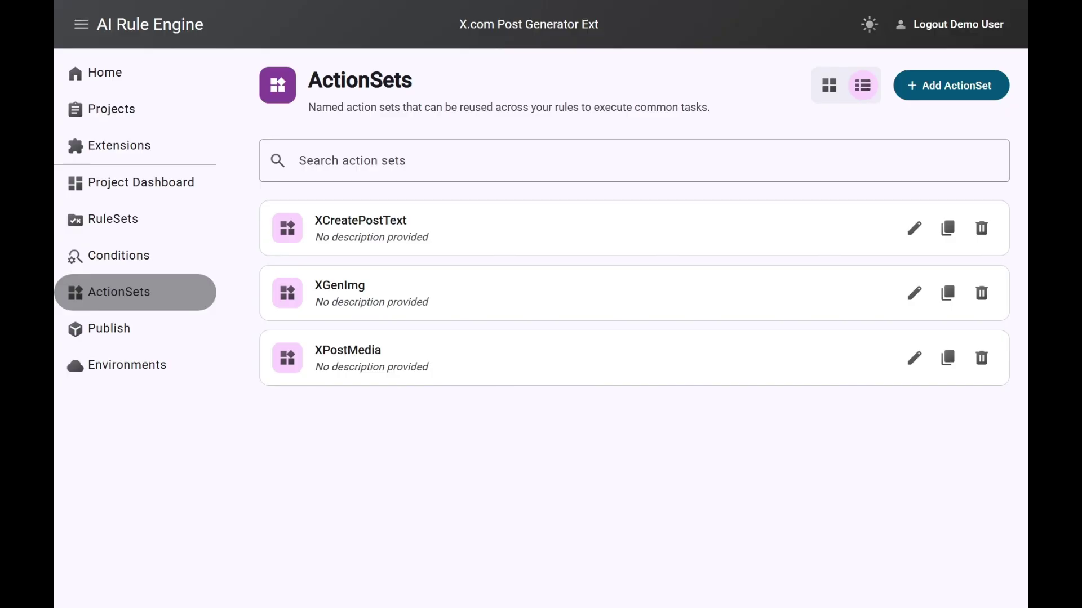
Create a new ActionSet named XCreatePostJson
click(935, 96)
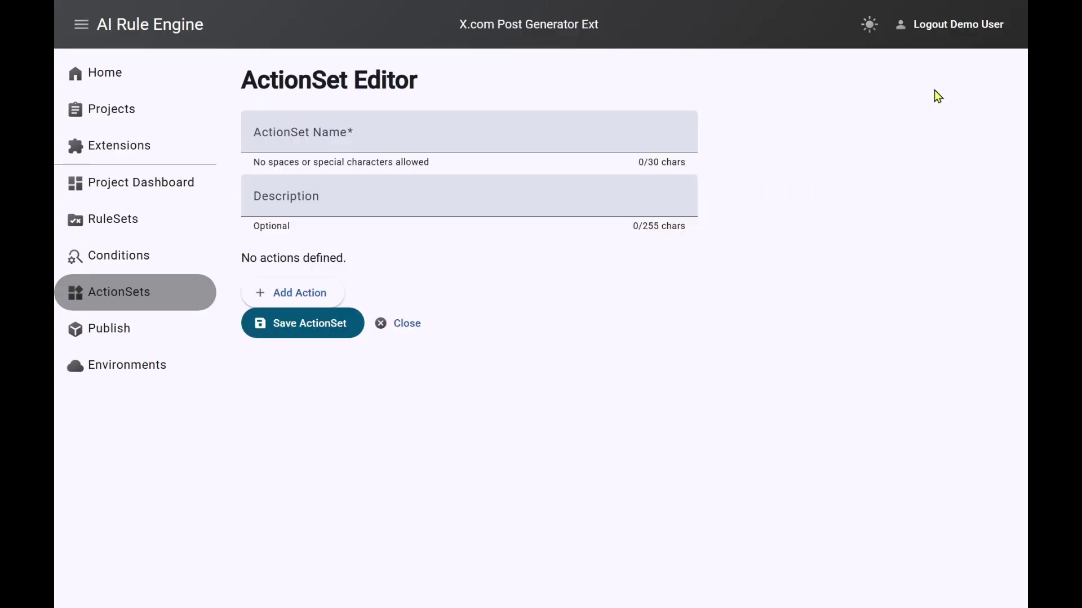
click(412, 145)
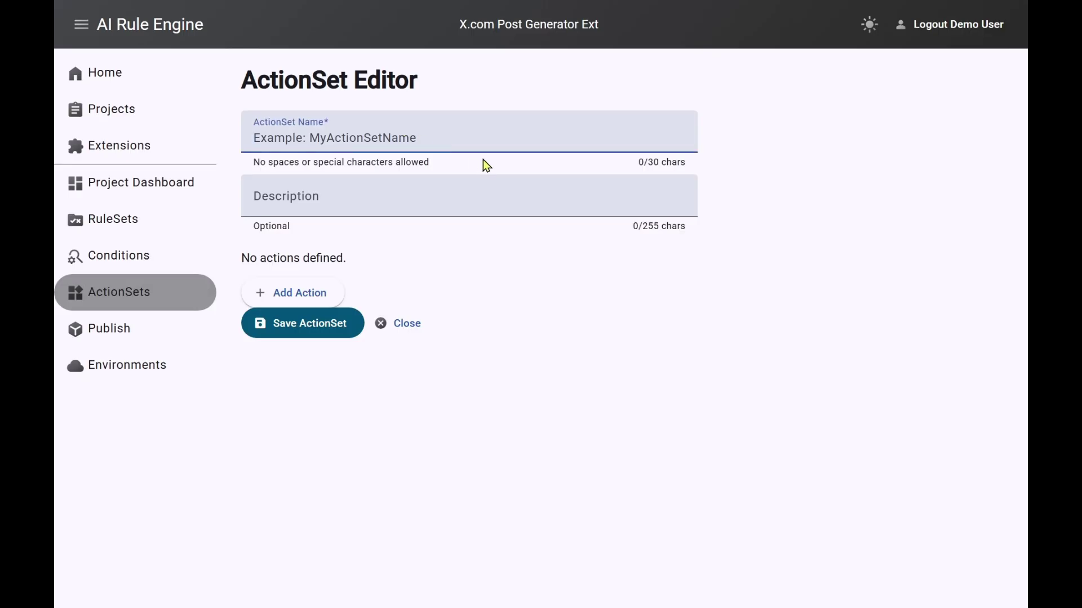
text(XCreatePostJson)
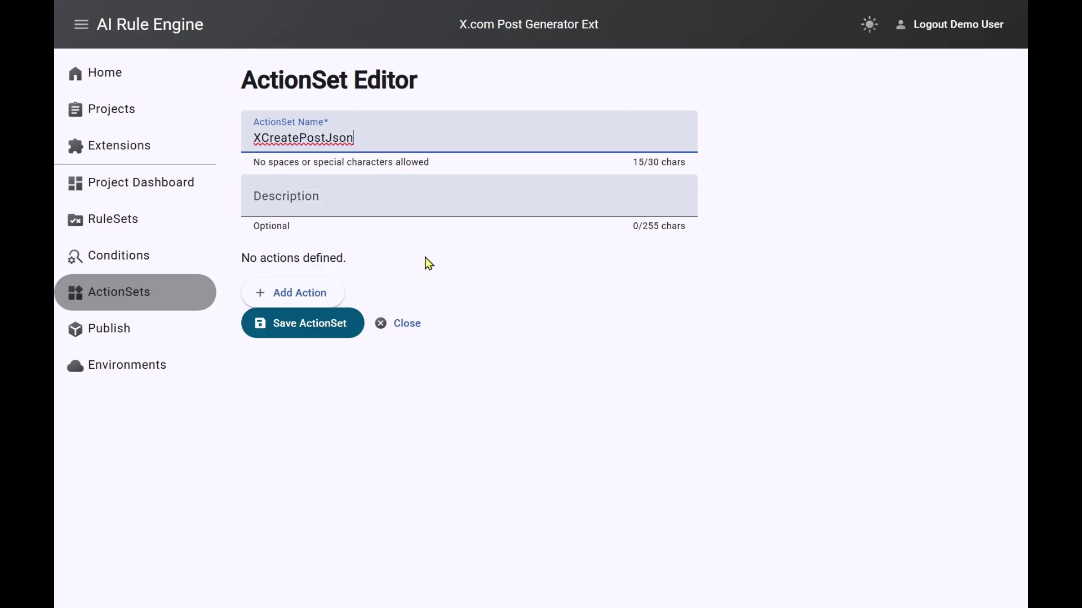
Add a Create JSON action named XPostJson to the XCreatePostJson ActionSet
click(292, 309)
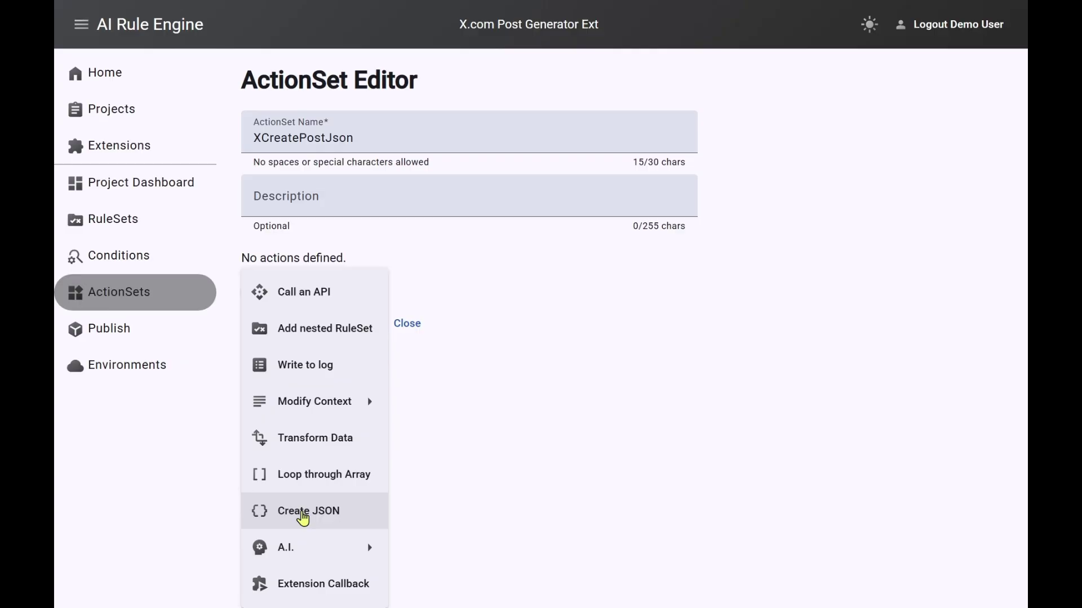
click(302, 516)
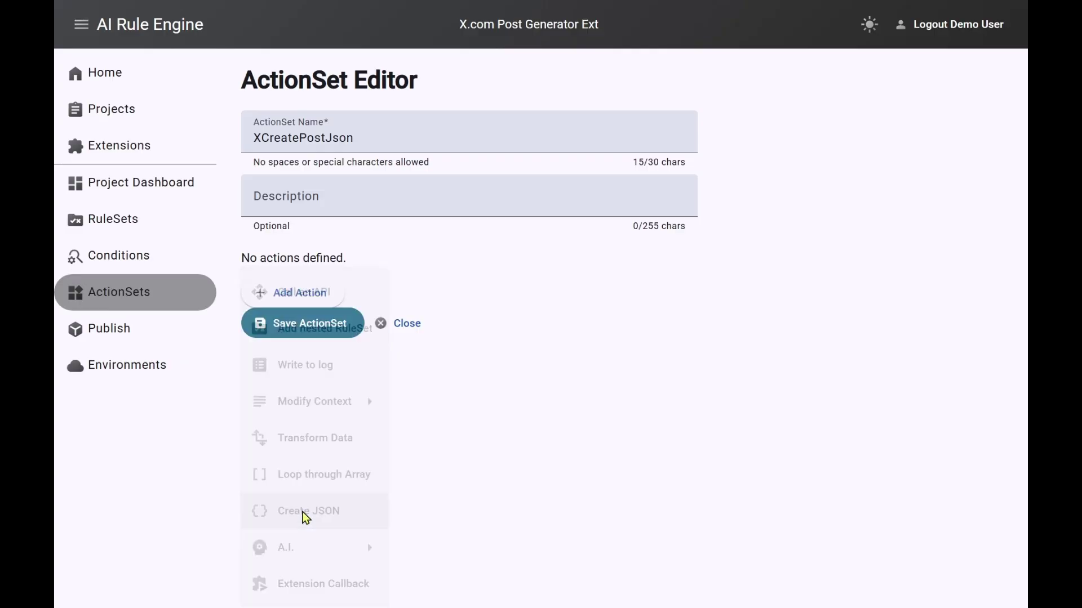
click(209, 135)
text(XPostJson)
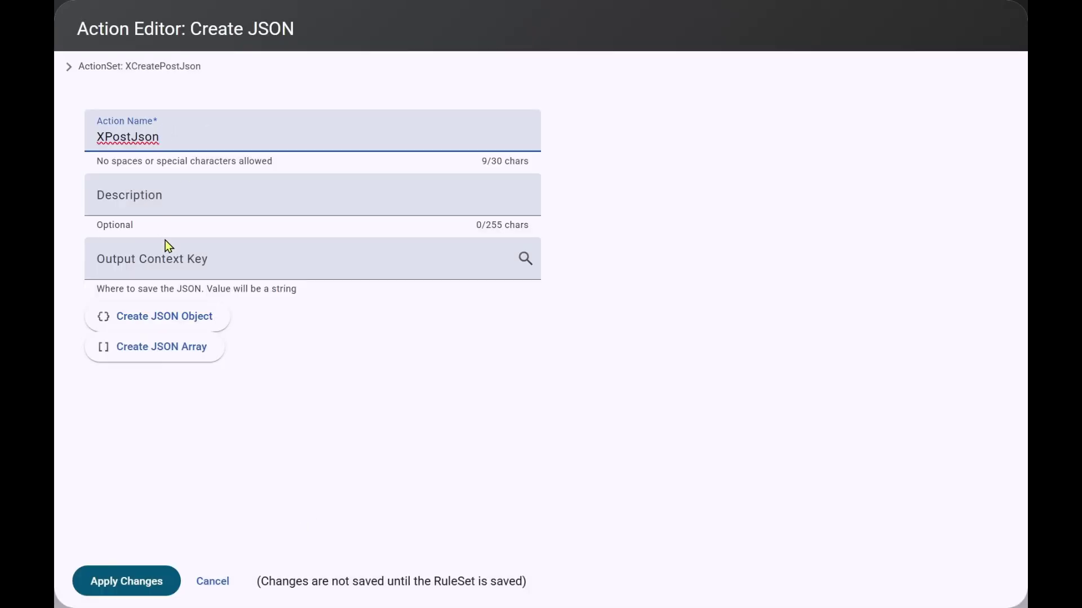
Set the XPostJson action's output context key to XPostJson and start its body as a JSON object
click(140, 259)
text(XPostJson)
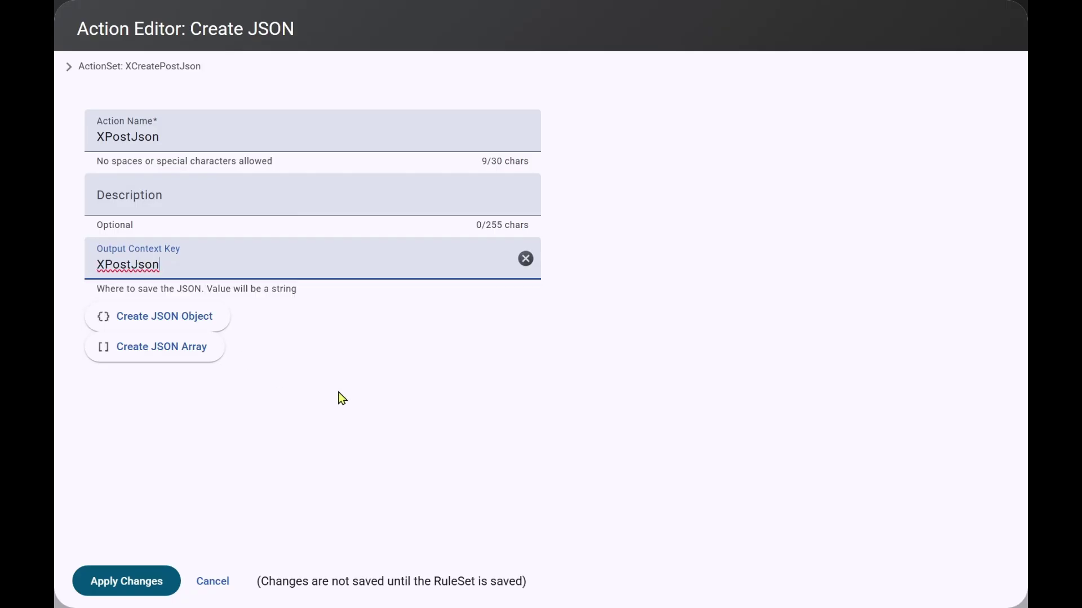
key(Tab)
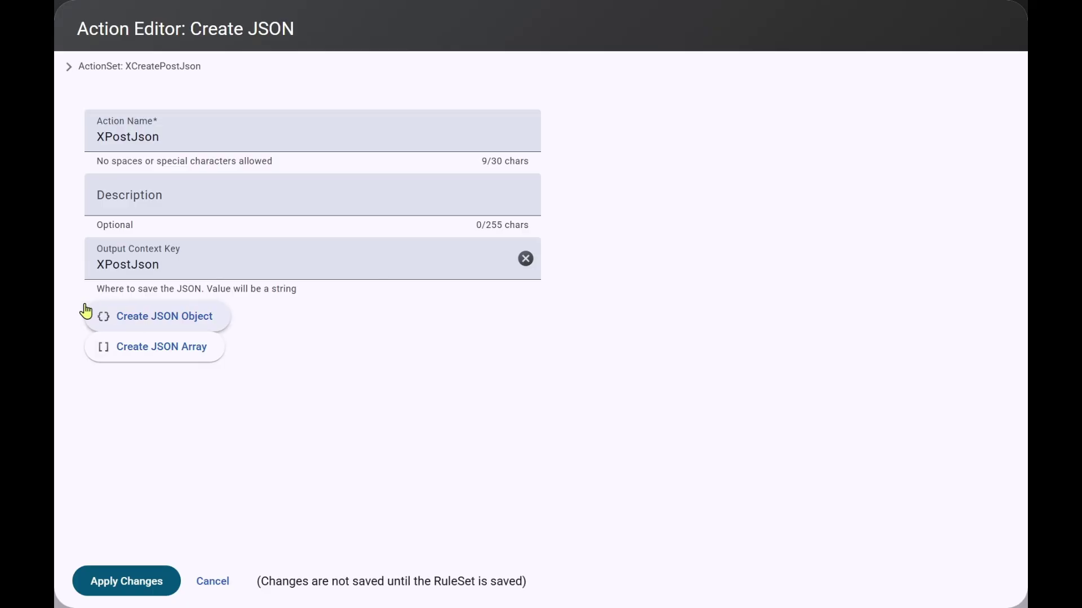
click(97, 324)
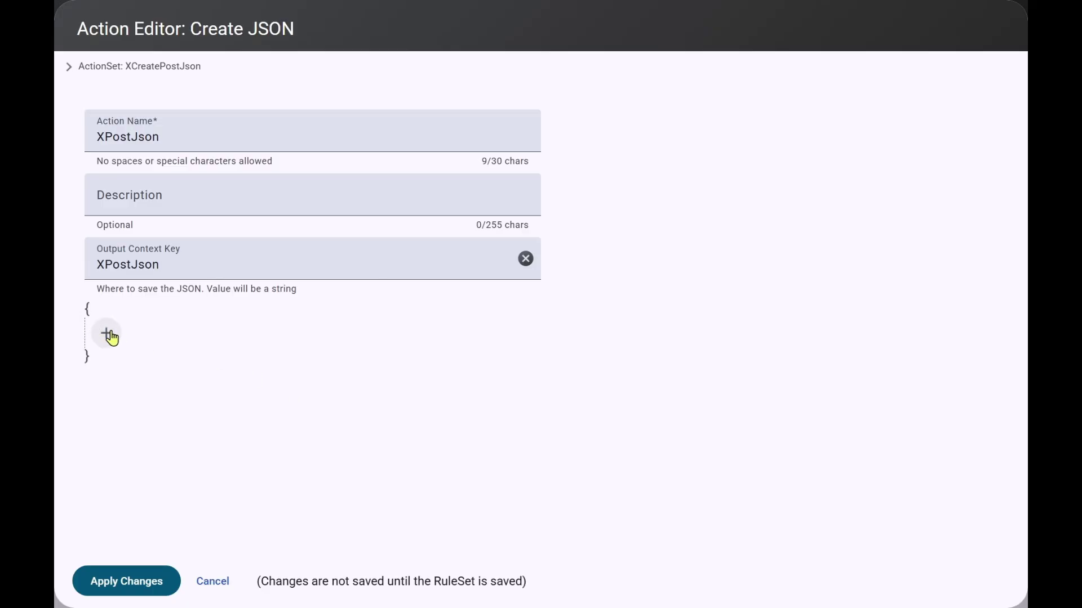
Add a nested JSON object named media to the root object
click(107, 334)
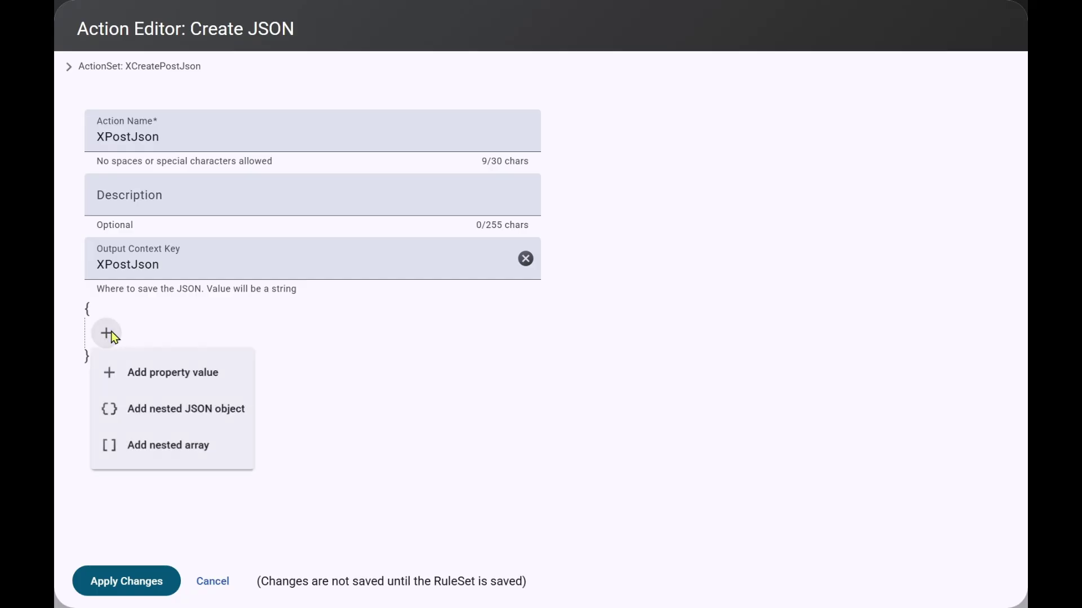
click(154, 410)
click(152, 334)
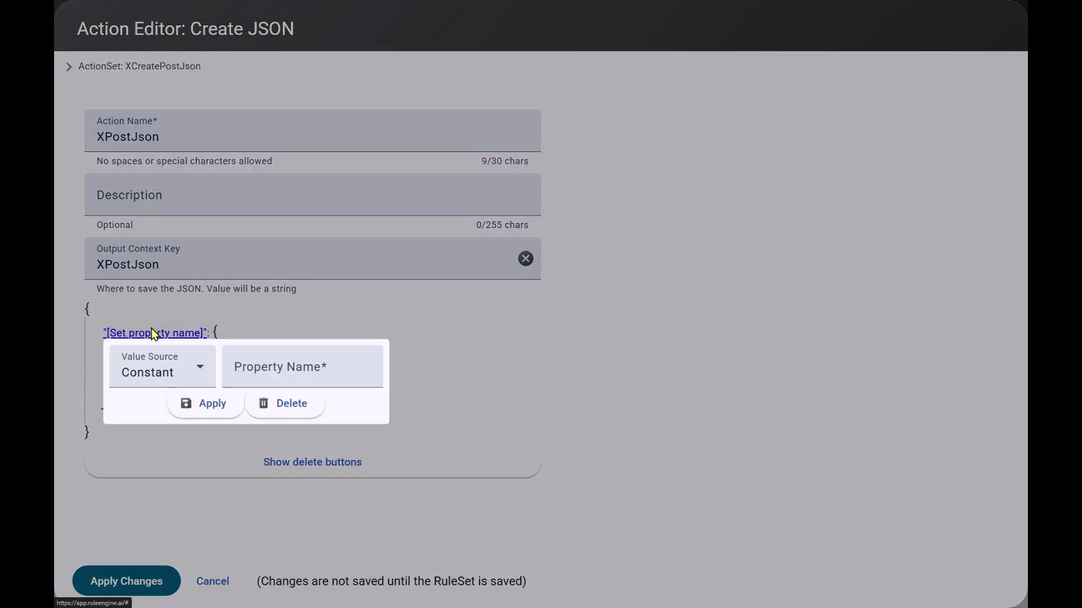
click(274, 372)
text(media)
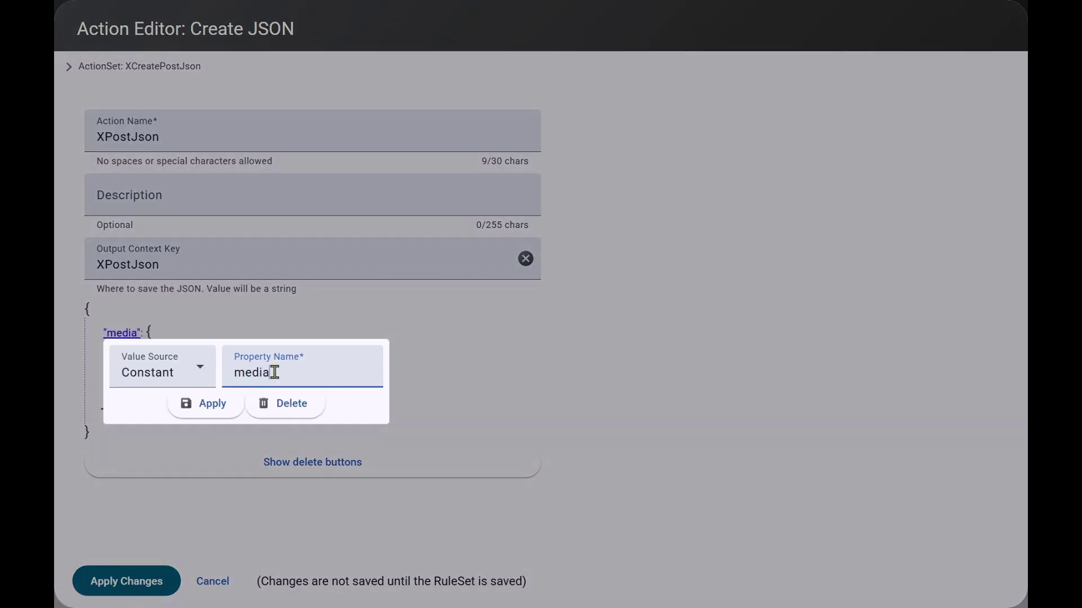
click(209, 411)
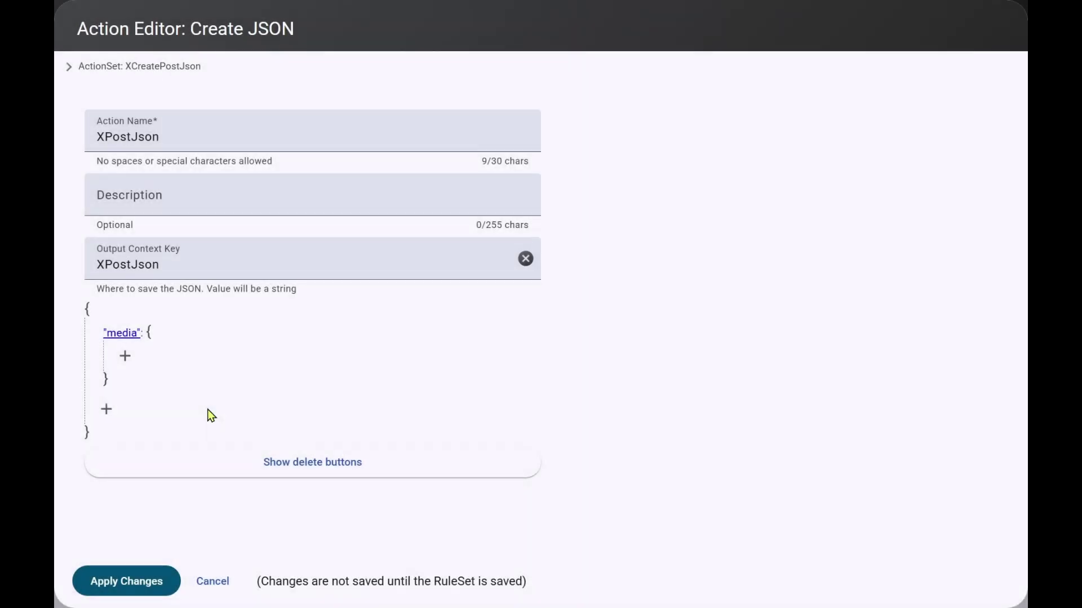
Add a nested array named media_ids inside the media object
click(126, 357)
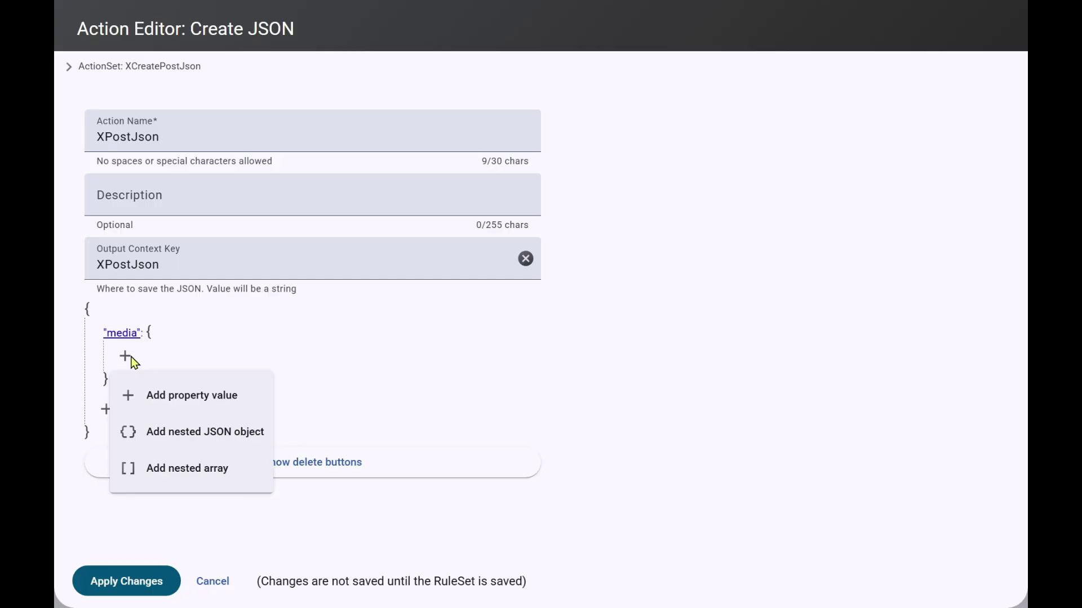
click(187, 482)
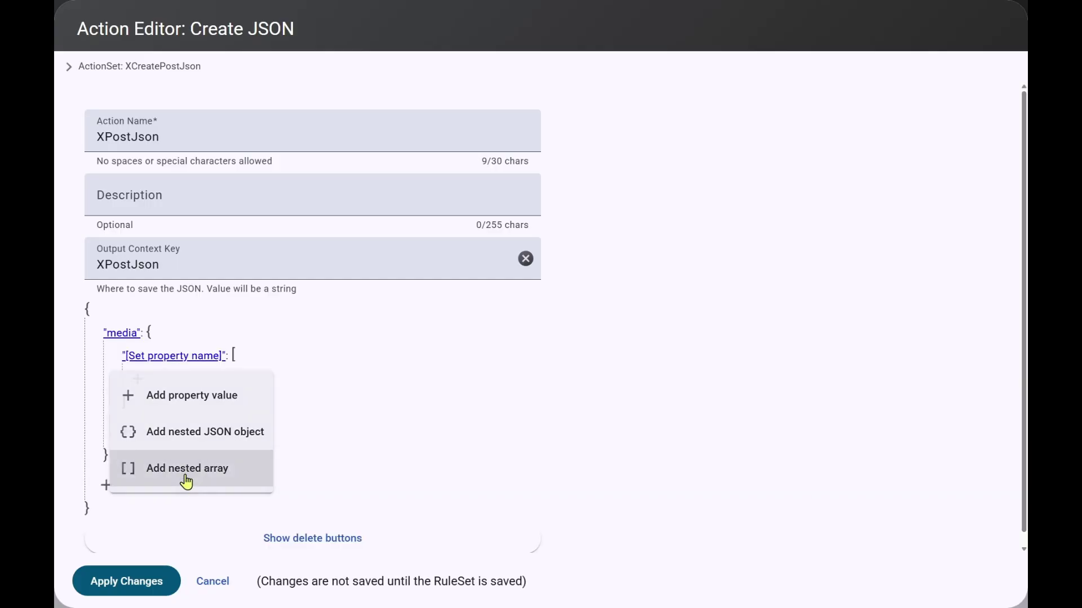
click(167, 360)
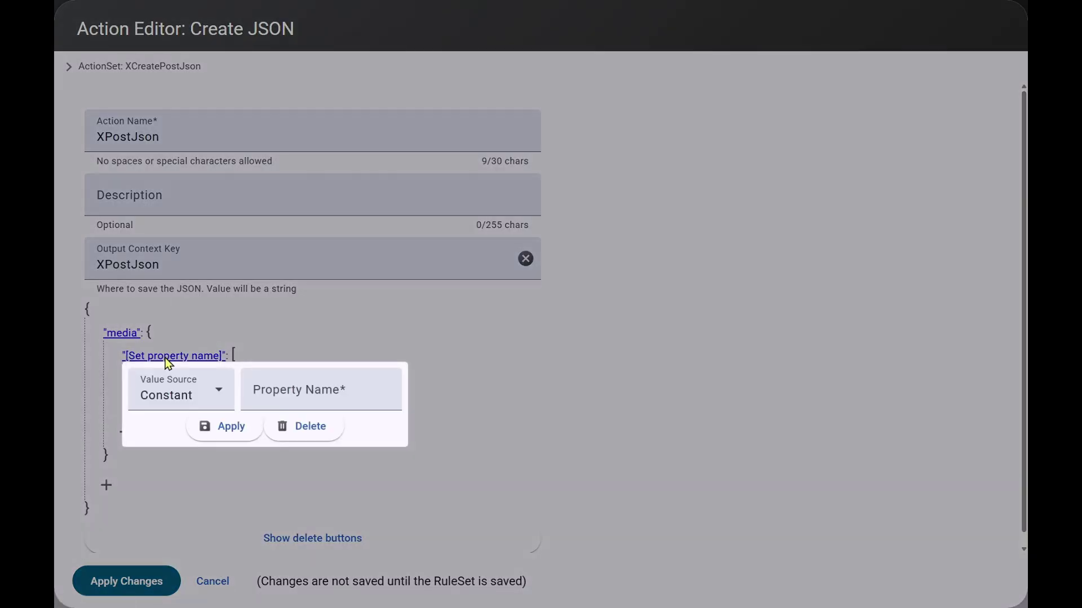
click(244, 386)
text(media_ids)
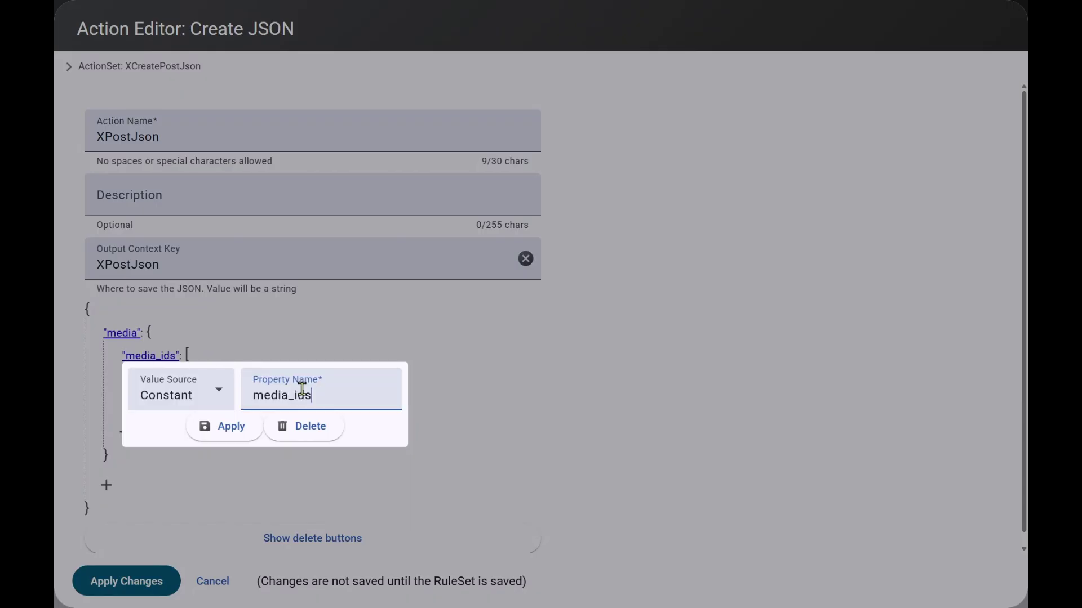
click(232, 431)
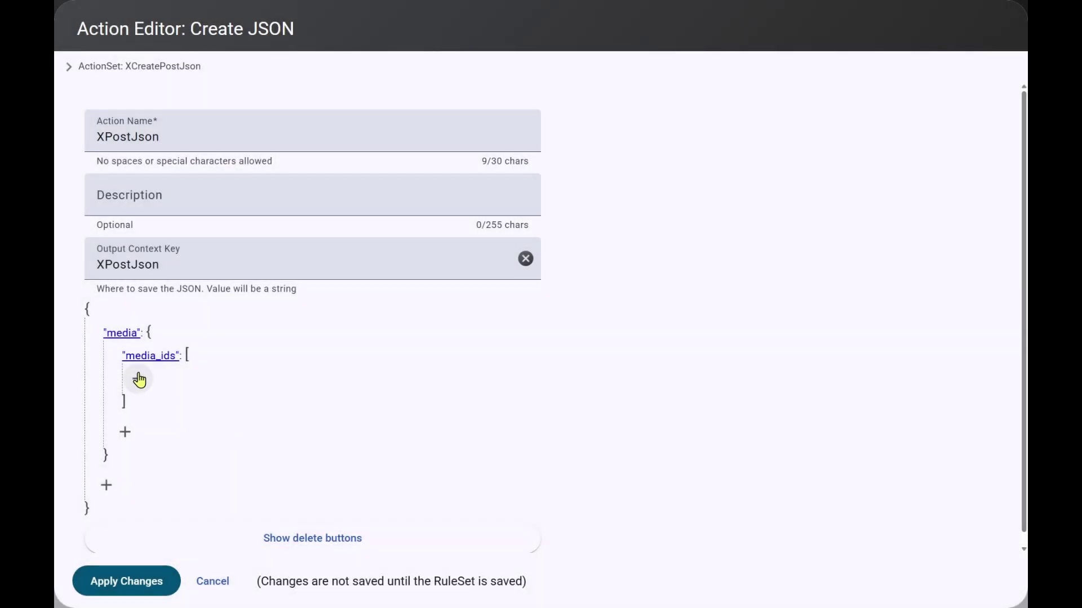
Add a data value to the media_ids array that takes its value from the context key XMediaId
click(138, 380)
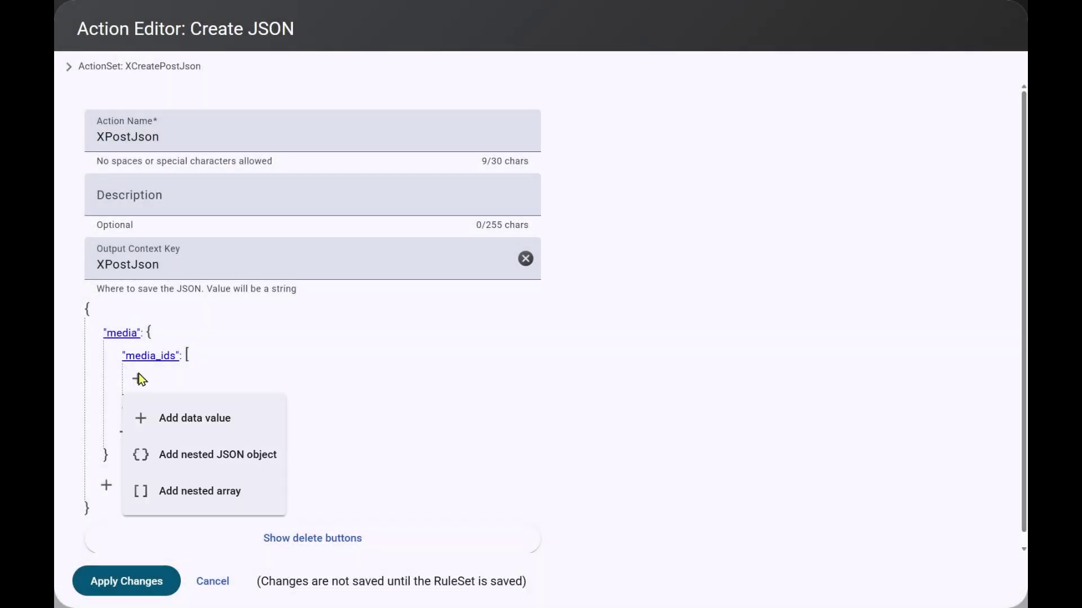
click(189, 420)
click(157, 384)
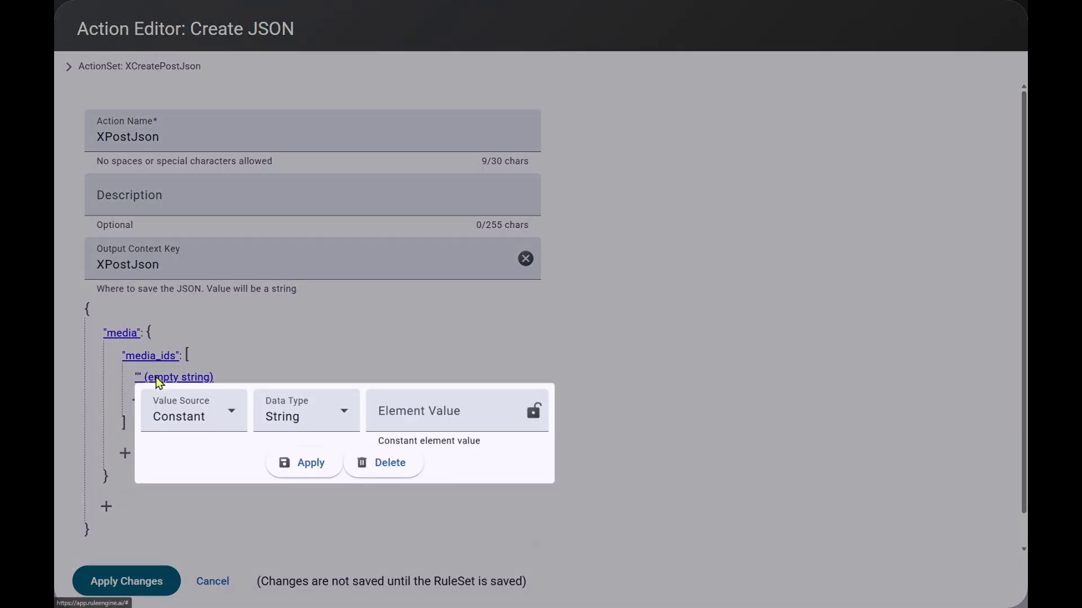
click(231, 414)
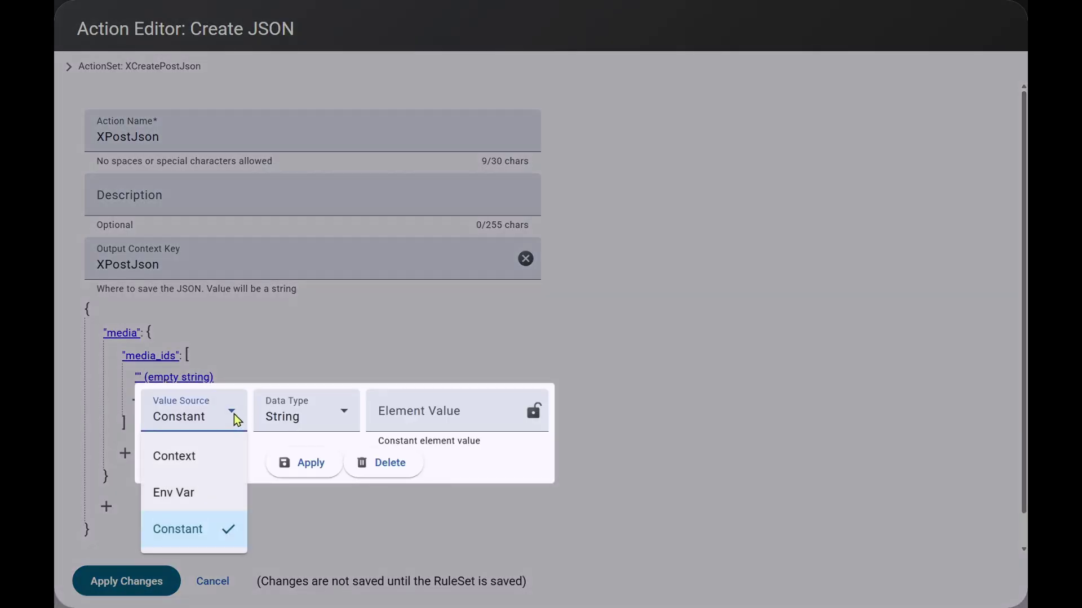
click(194, 456)
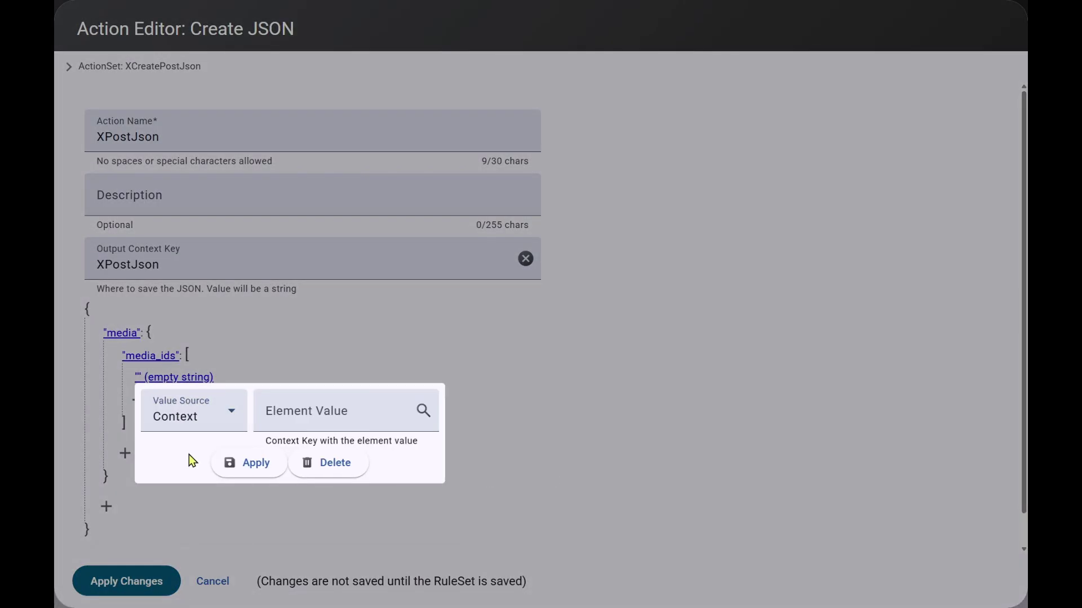
click(317, 413)
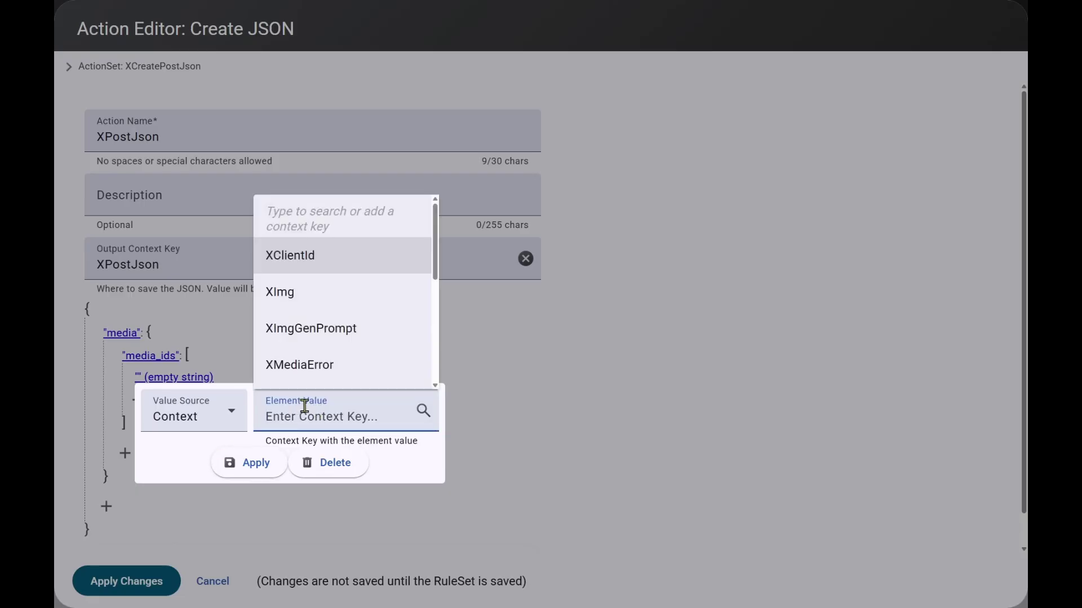
text(XMedia)
click(297, 260)
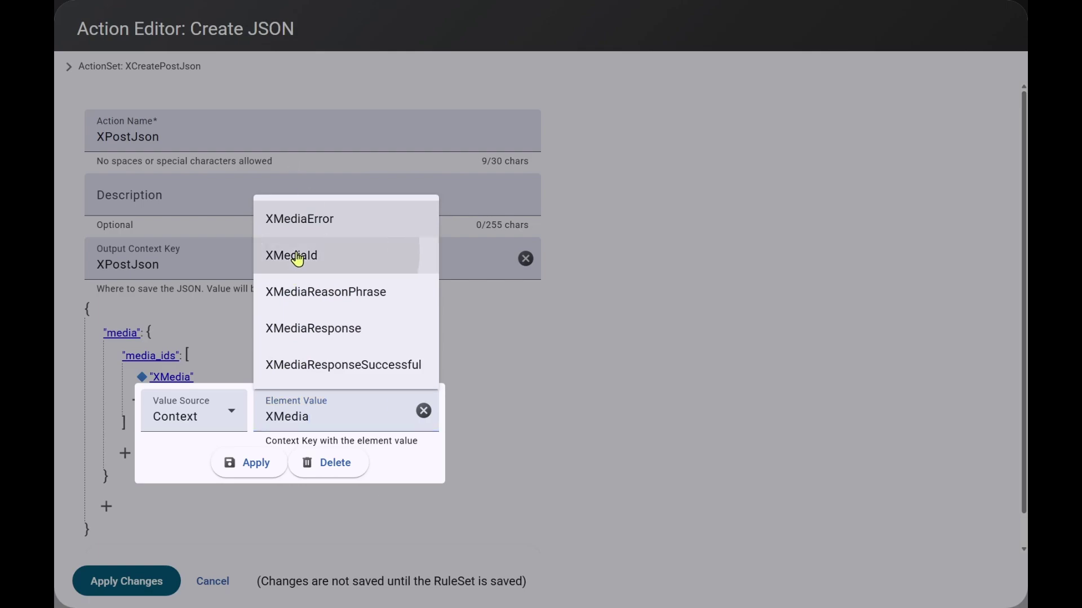
click(257, 466)
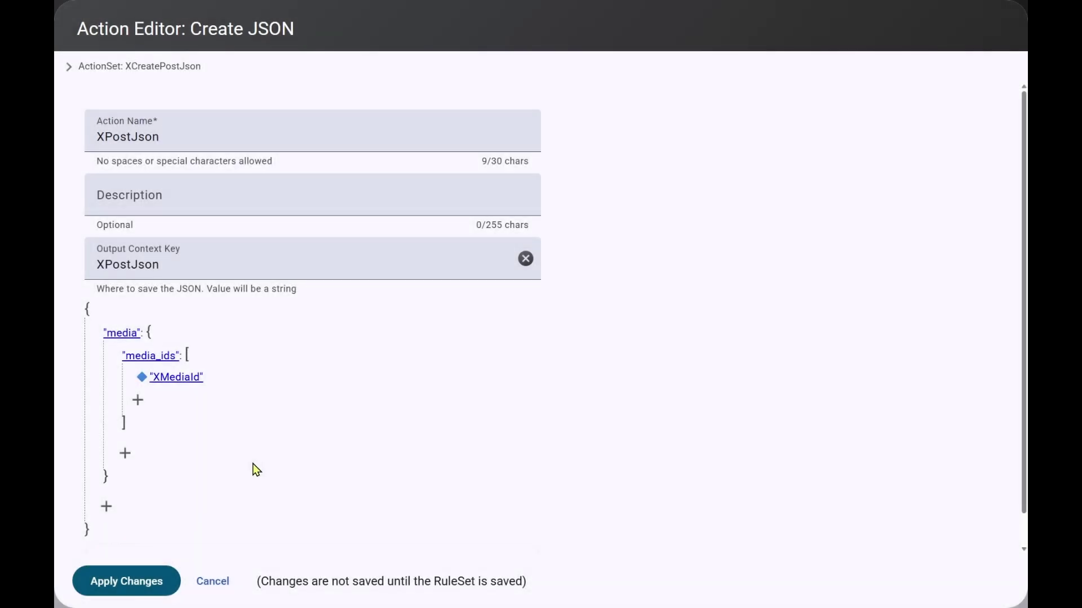
Add a property value named text to the root object, alongside media
click(108, 508)
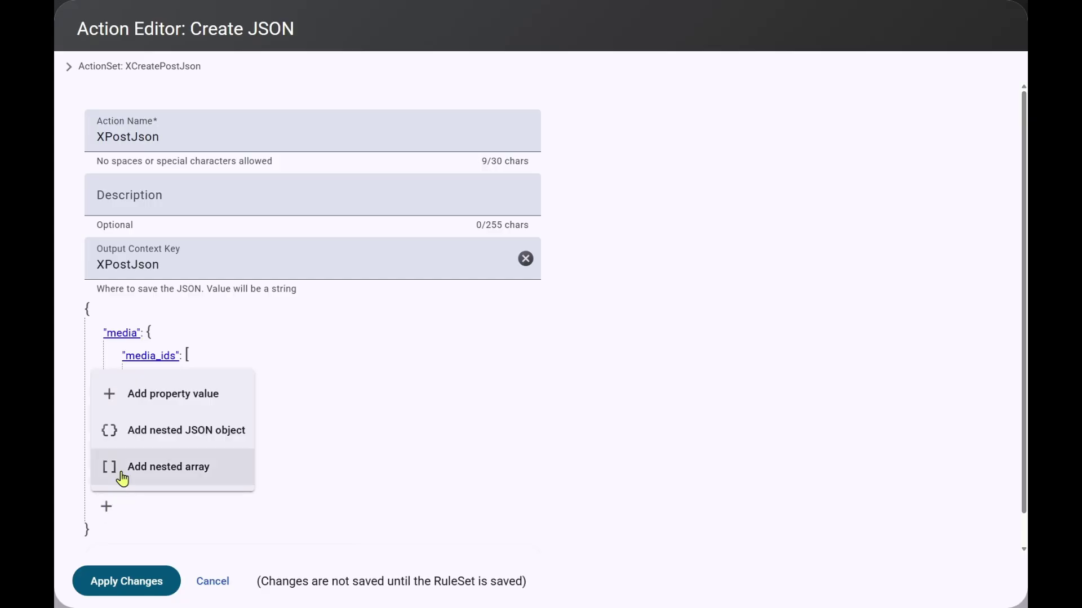
click(167, 396)
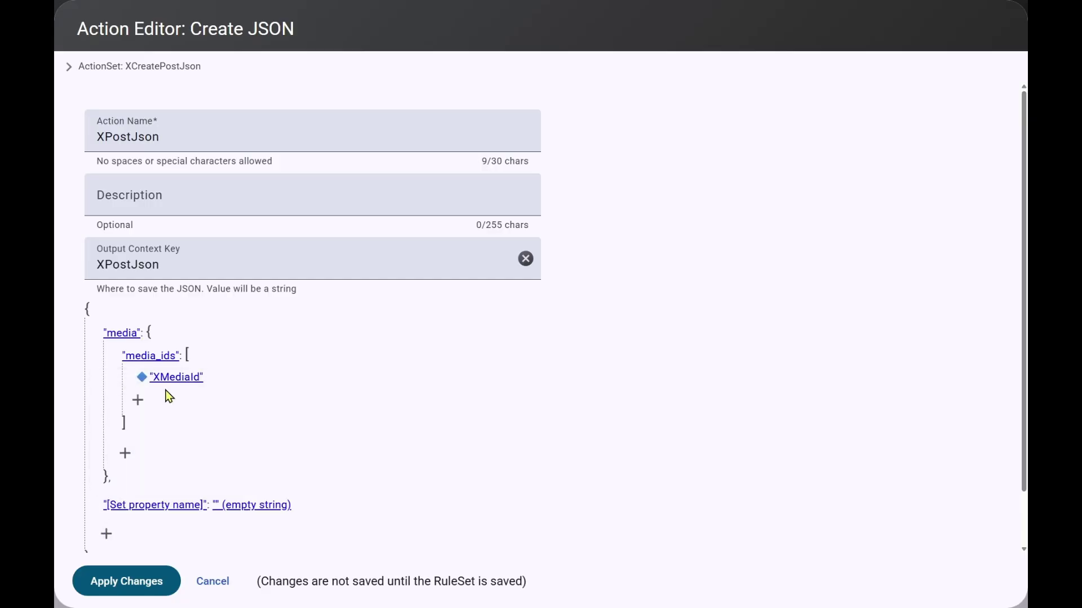
click(140, 516)
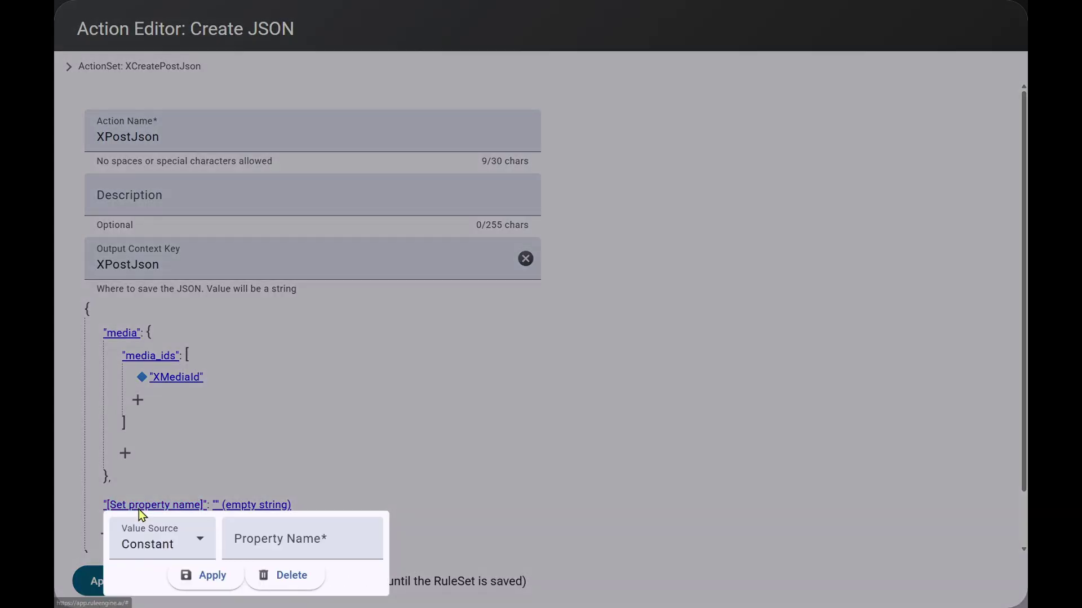
click(249, 538)
text(text)
click(208, 578)
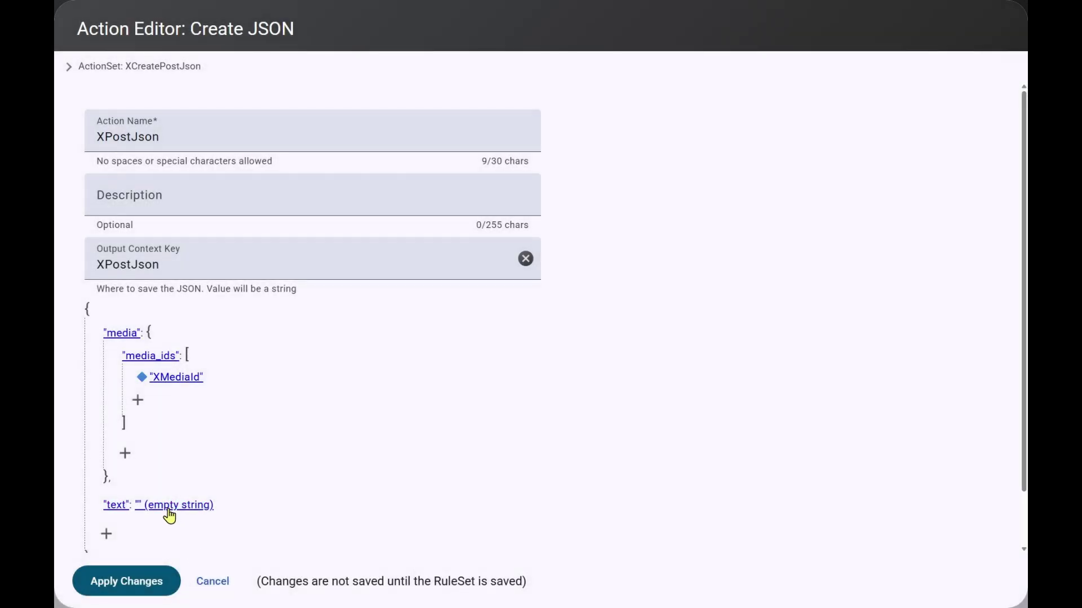
Set the text property's value source to Context with the key XPostText
click(168, 513)
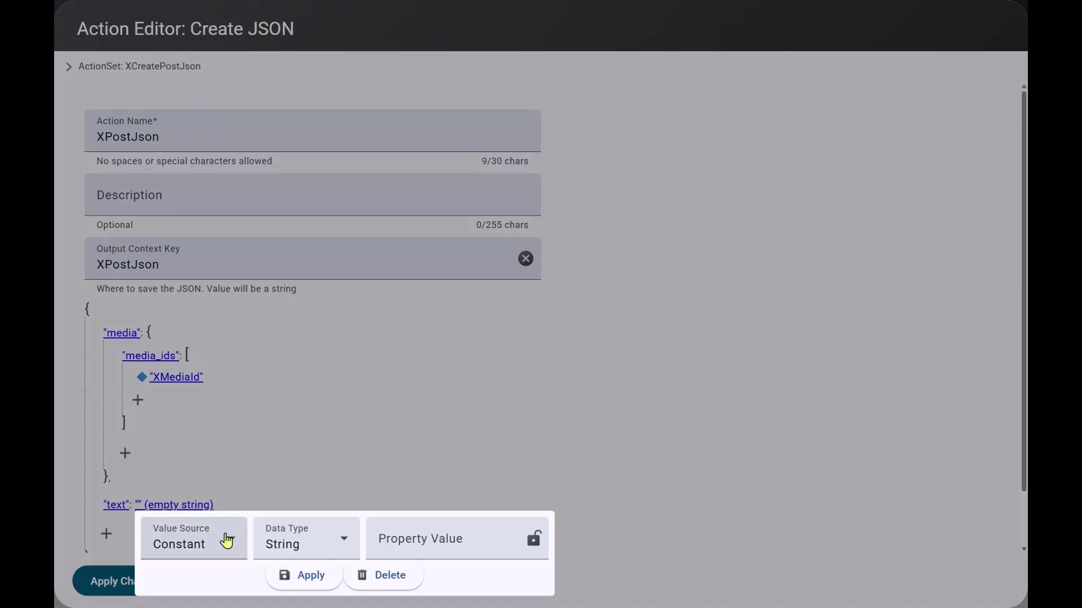
click(229, 539)
click(194, 430)
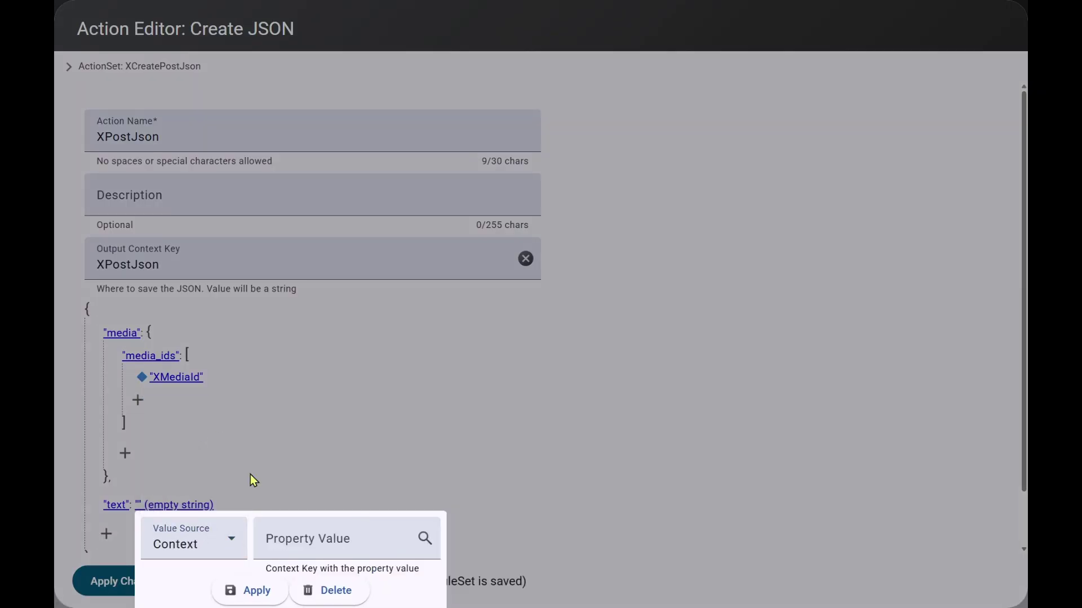
click(331, 542)
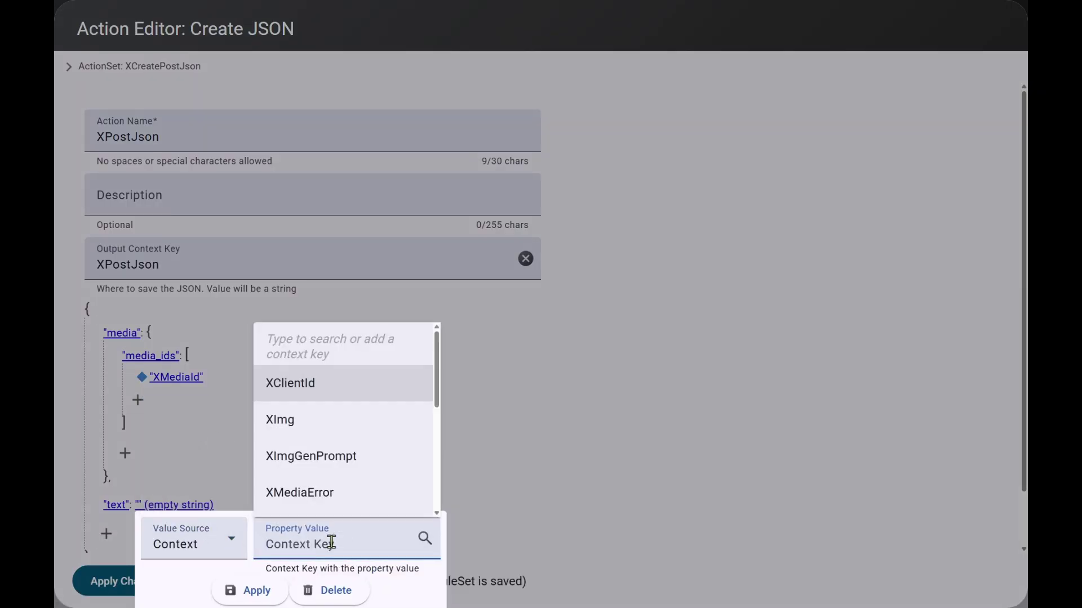
text(XPo)
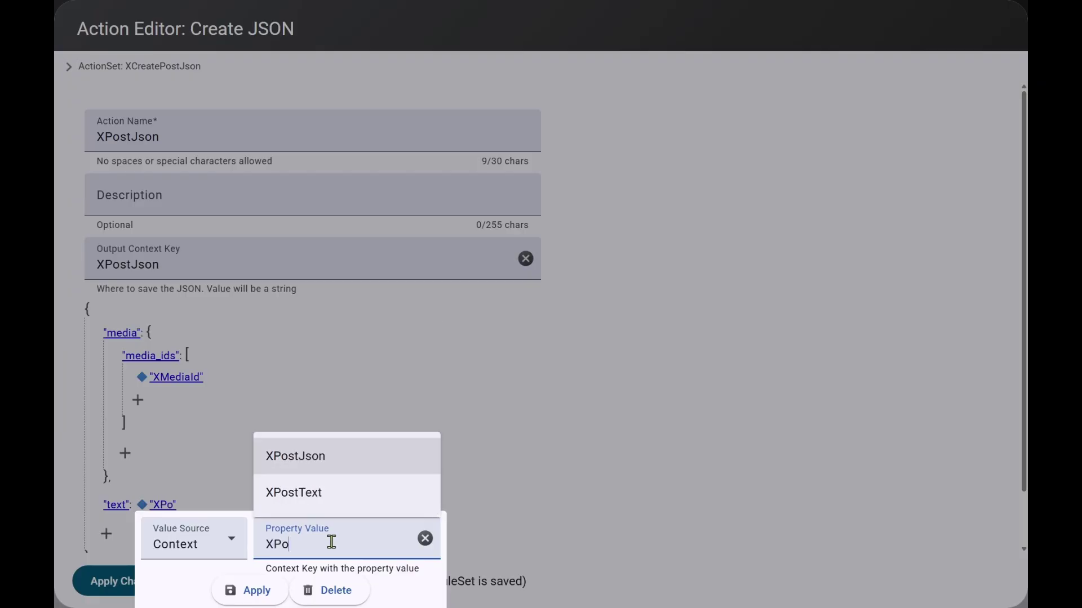
click(302, 498)
click(246, 597)
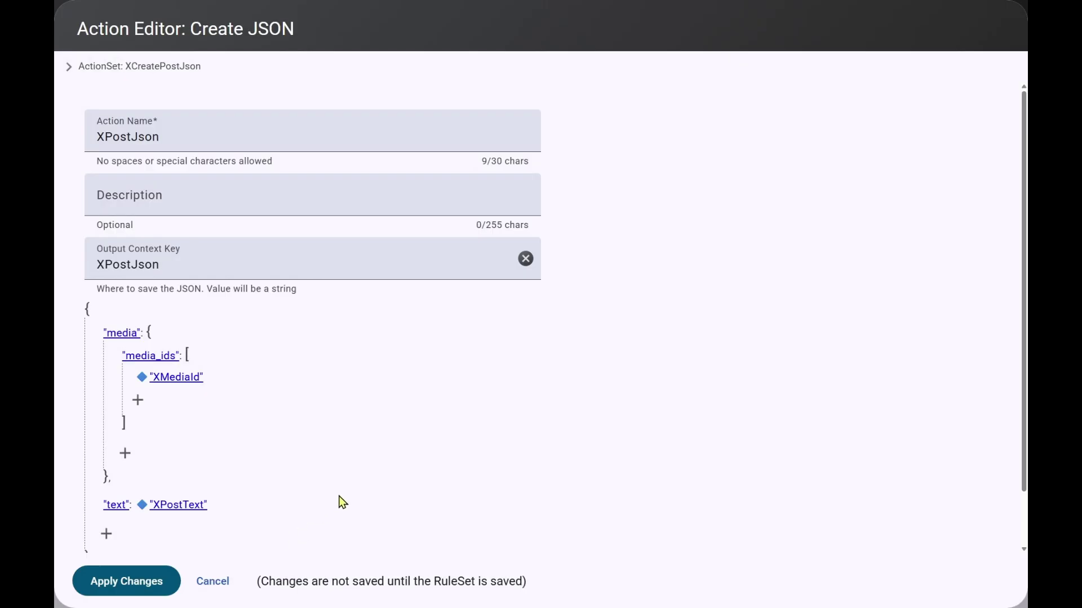
Apply the XPostJson action's changes, then save and close the XCreatePostJson ActionSet
scroll(337, 496, down, 1)
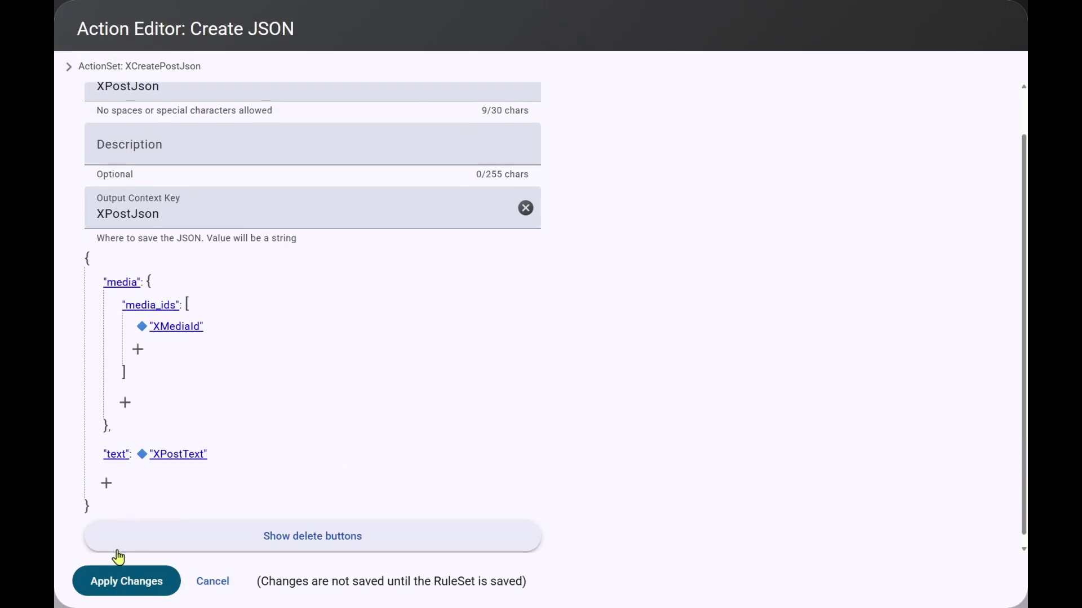
click(124, 588)
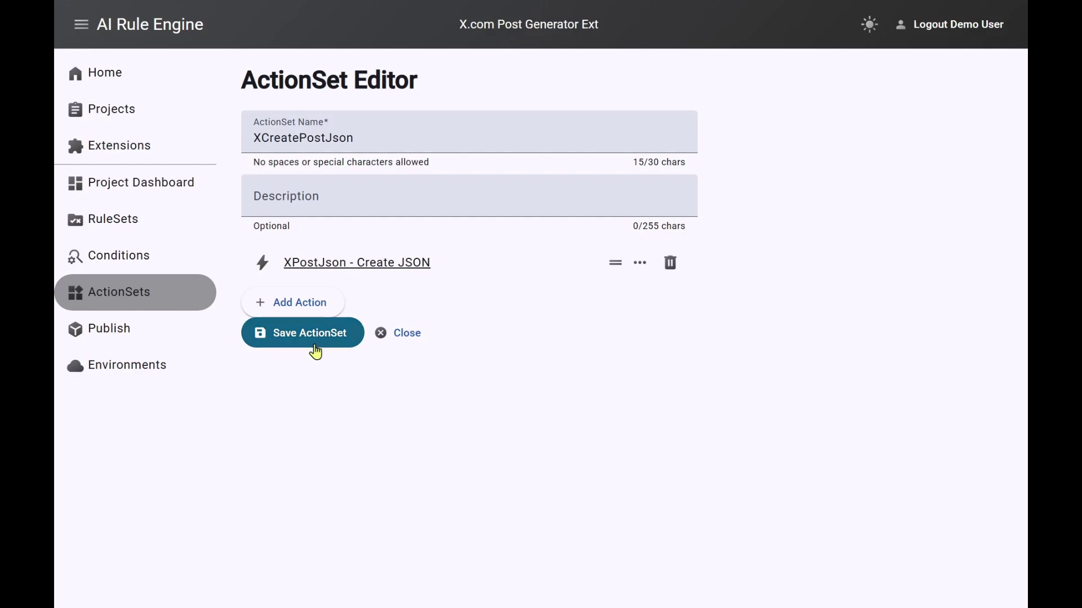
click(293, 341)
click(404, 336)
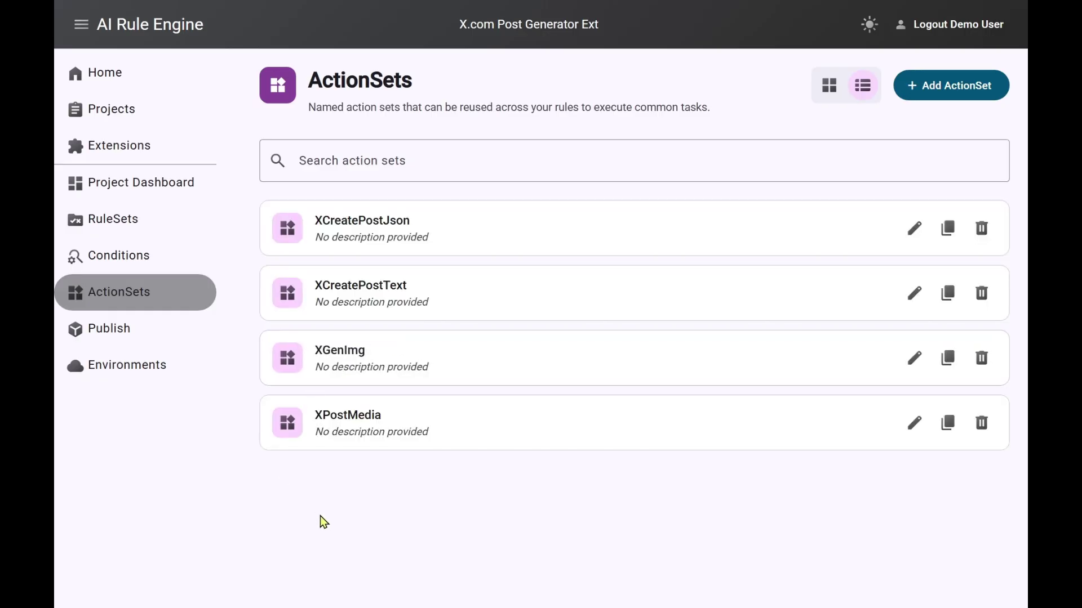
Create a new ActionSet named XPostTweet
click(942, 90)
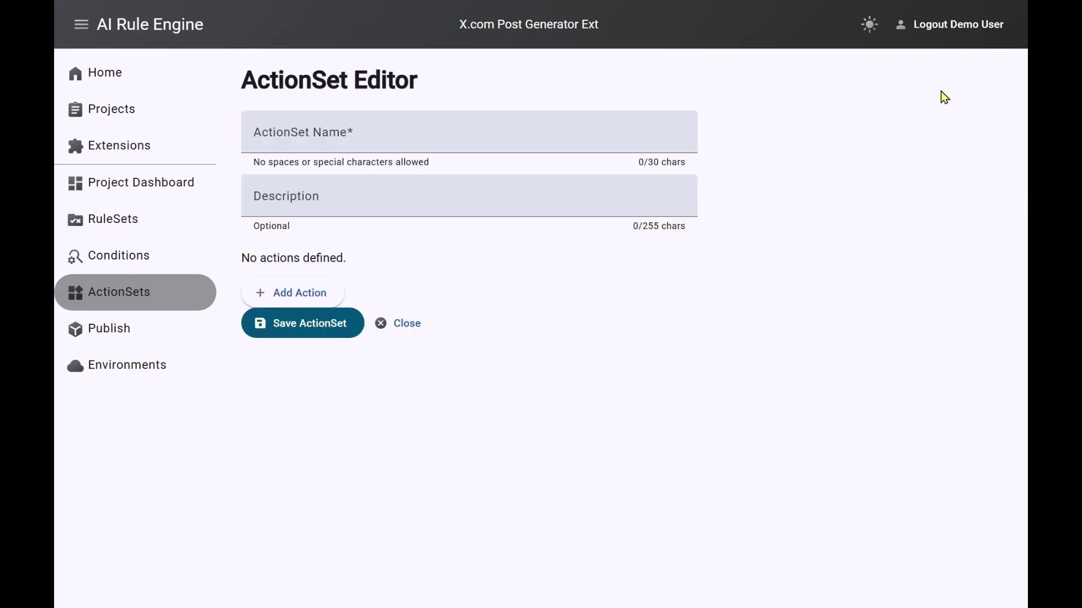
click(384, 131)
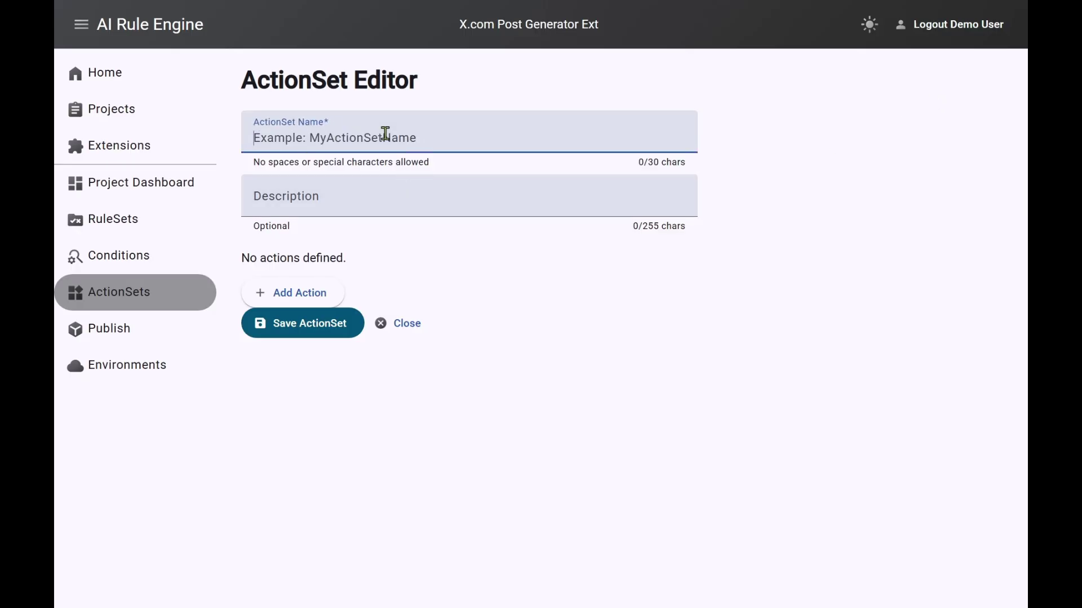
text(XPostTweet)
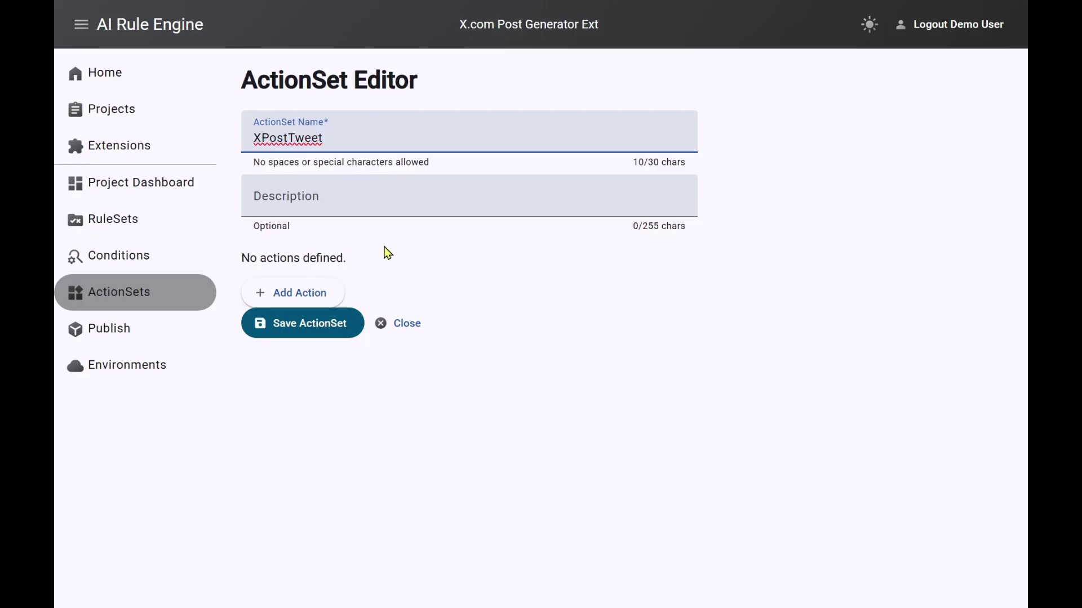
click(296, 293)
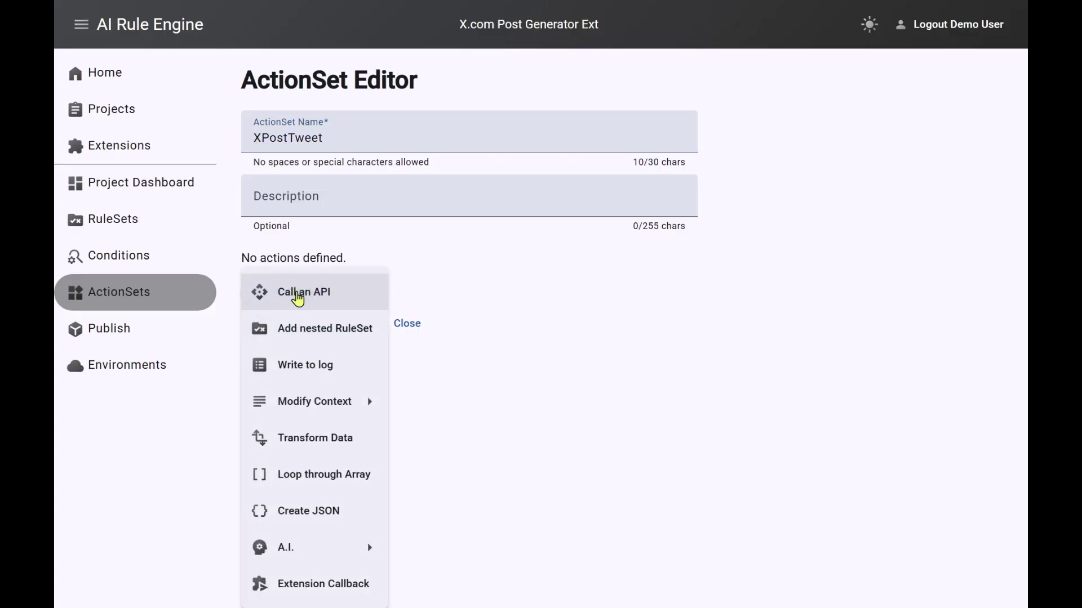
click(297, 294)
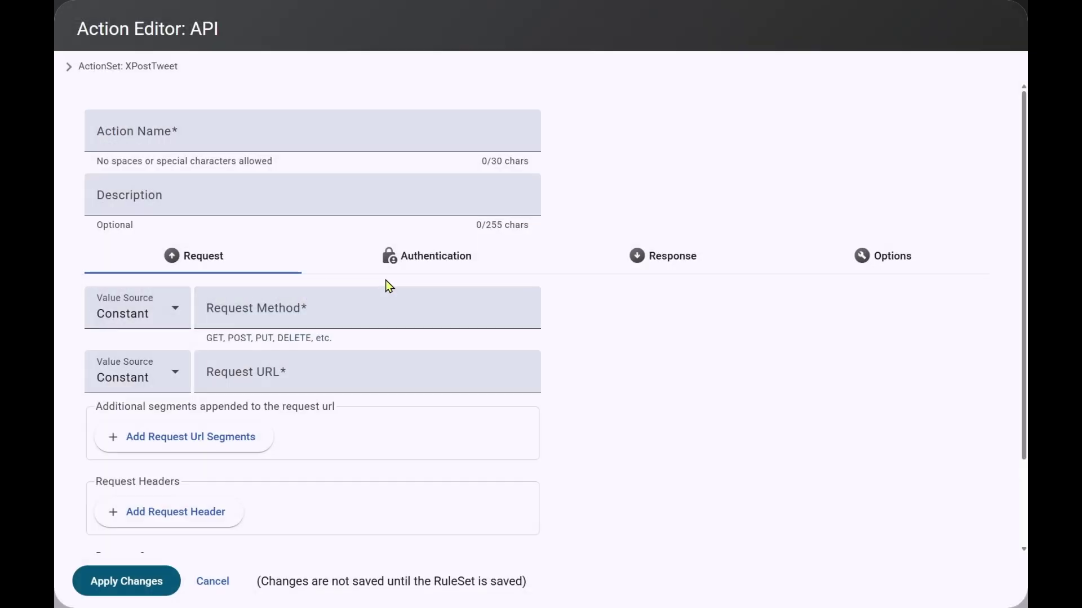
text(XPostTweet)
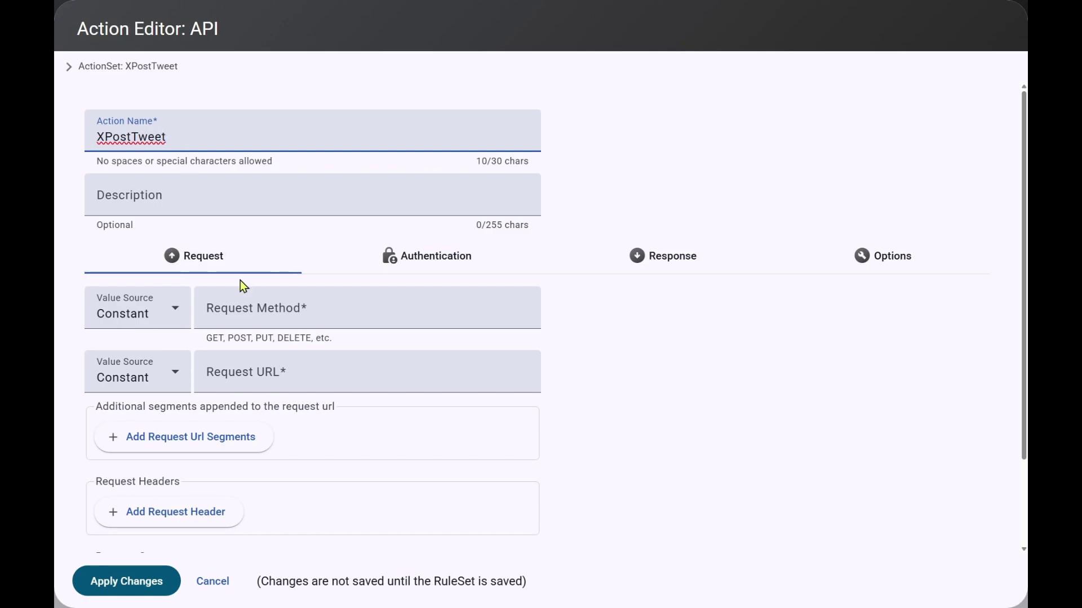
click(271, 313)
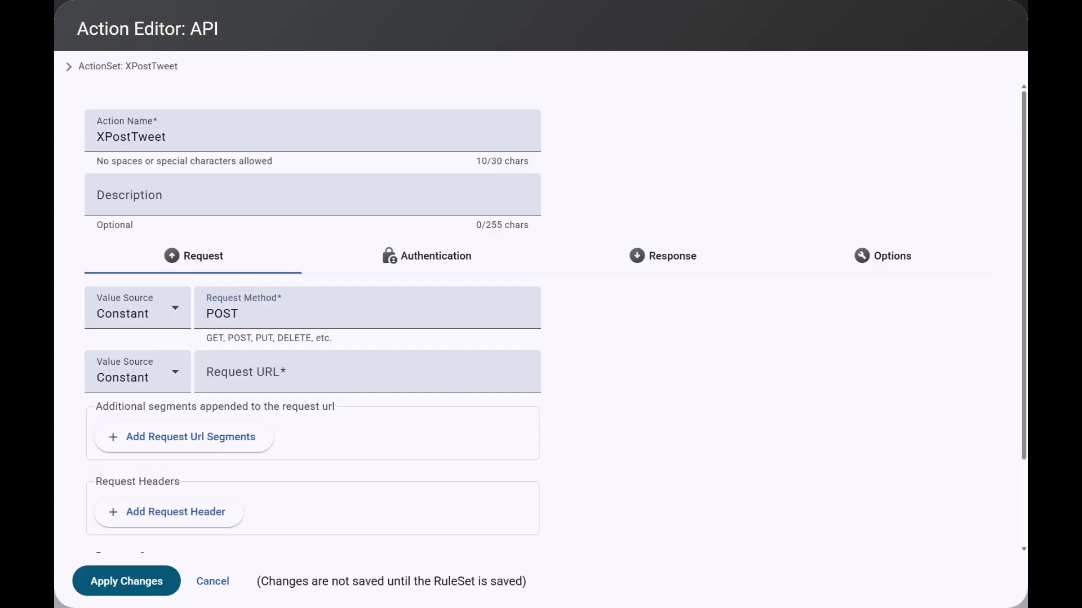
click(228, 371)
text(https://api.x.com/2/tweets)
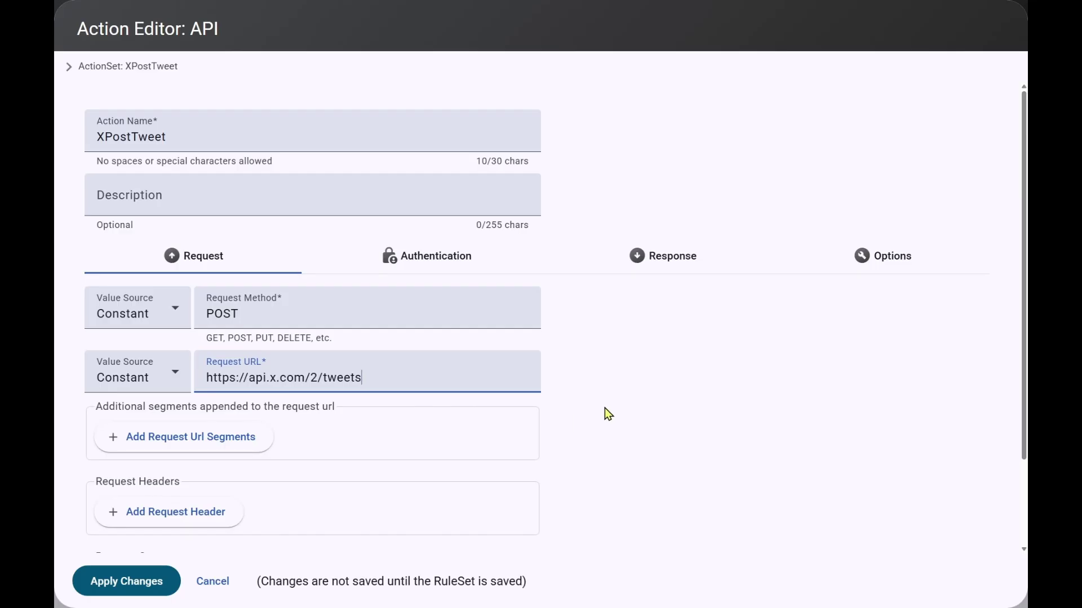
Set the request content to Json, taking its value from the context key XPostJson
scroll(603, 395, down, 3)
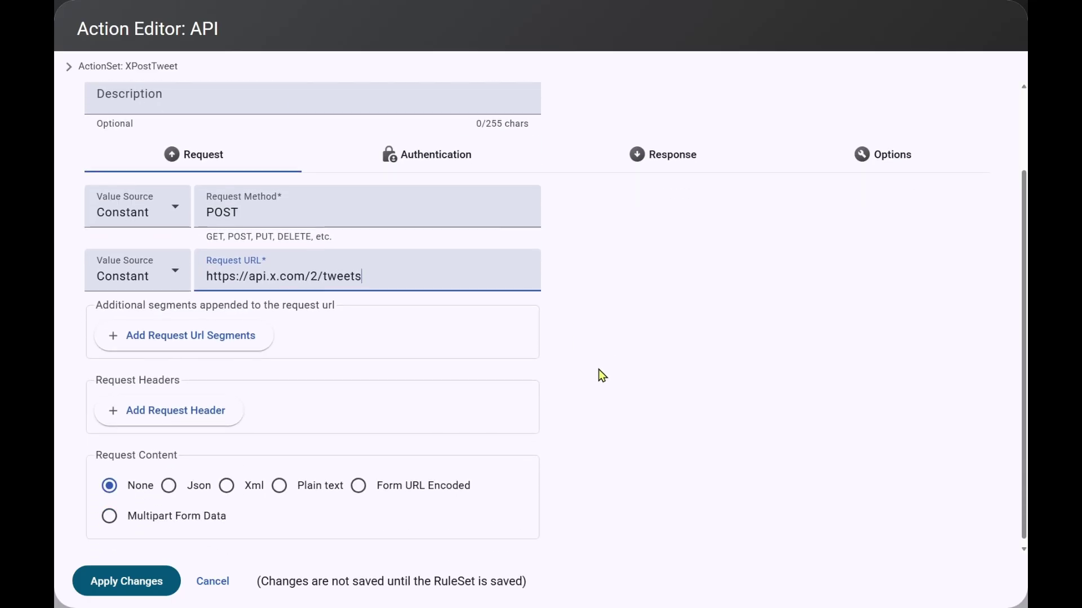
scroll(479, 344, down, 1)
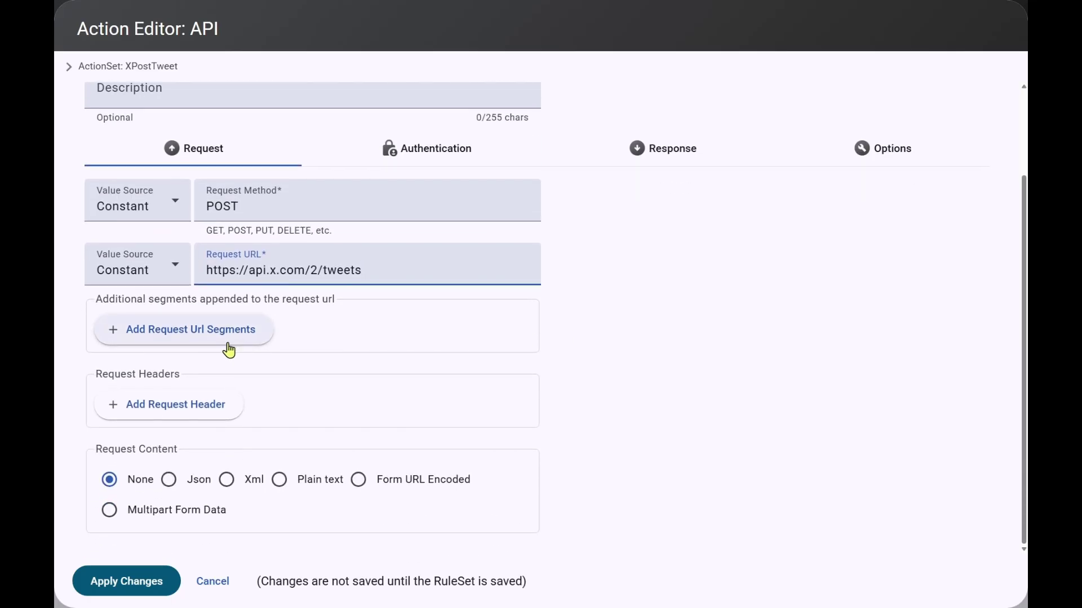
click(169, 480)
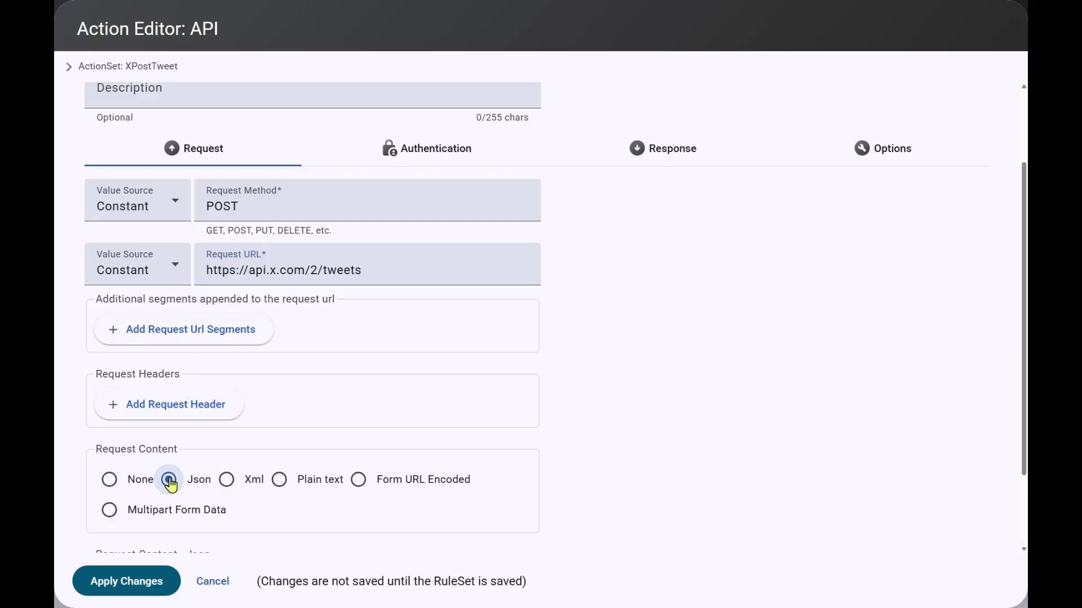
scroll(732, 383, down, 3)
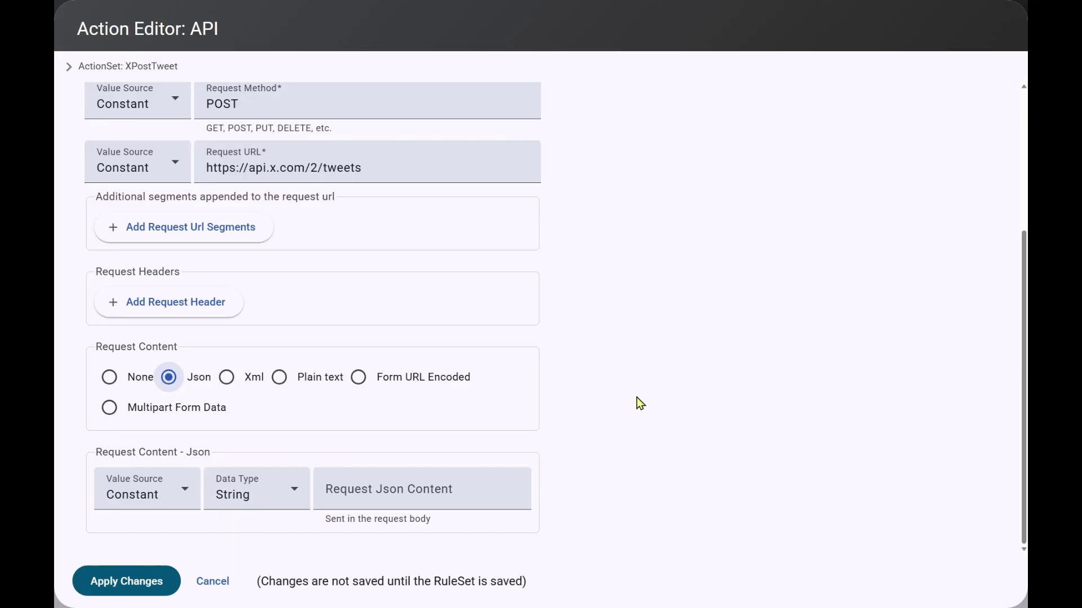
click(159, 502)
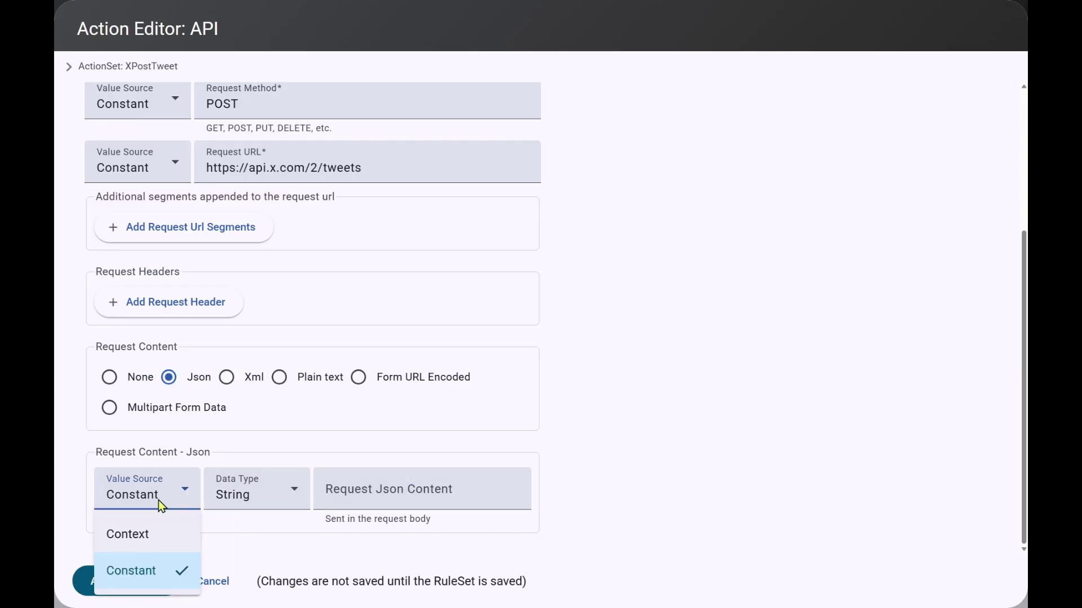
click(135, 533)
click(244, 491)
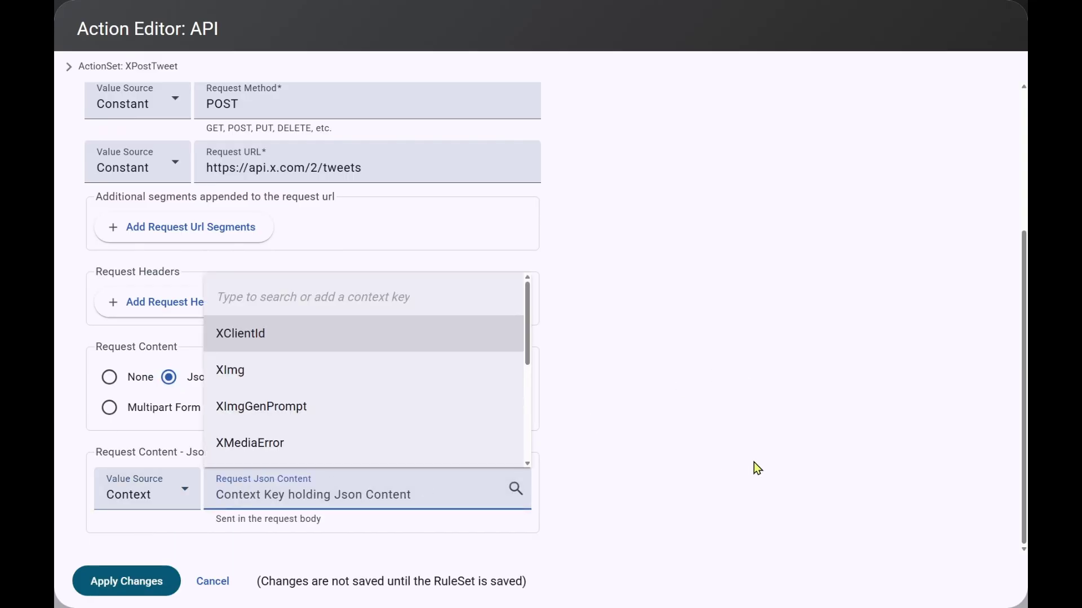
text(XPostJson)
Enable OAuth 2.0 authentication for the XPostTweet action with the type PKCE (Public client, SPA / mobile)
scroll(797, 279, up, 4)
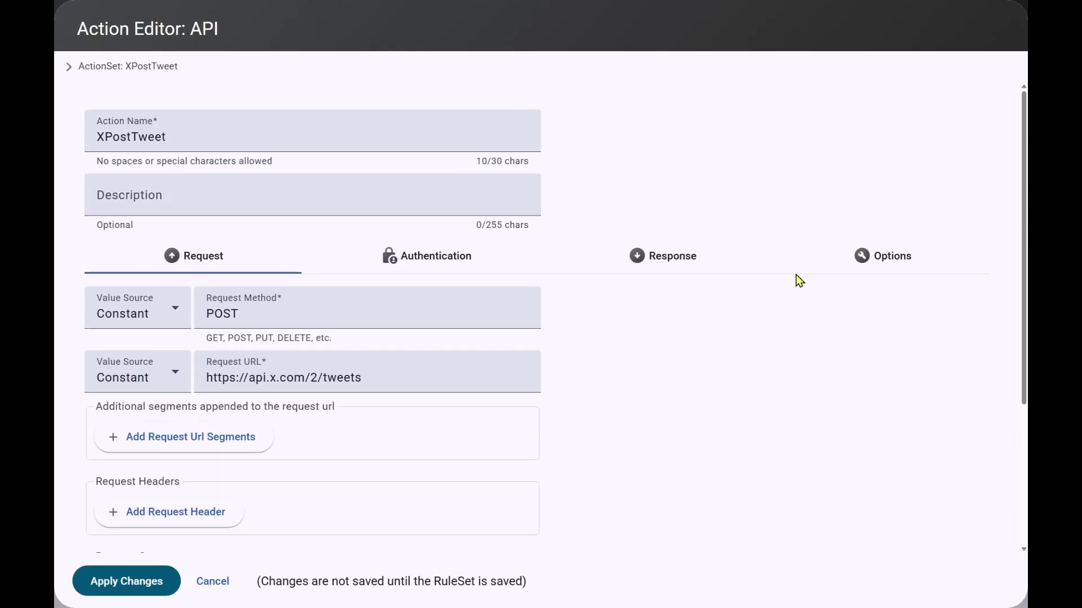
click(426, 261)
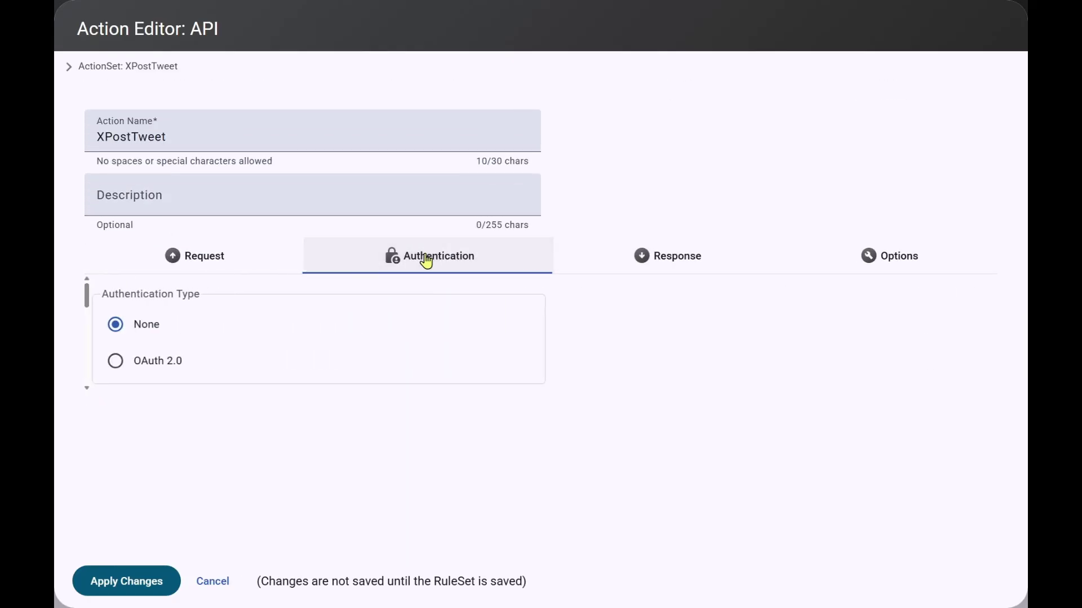
click(109, 363)
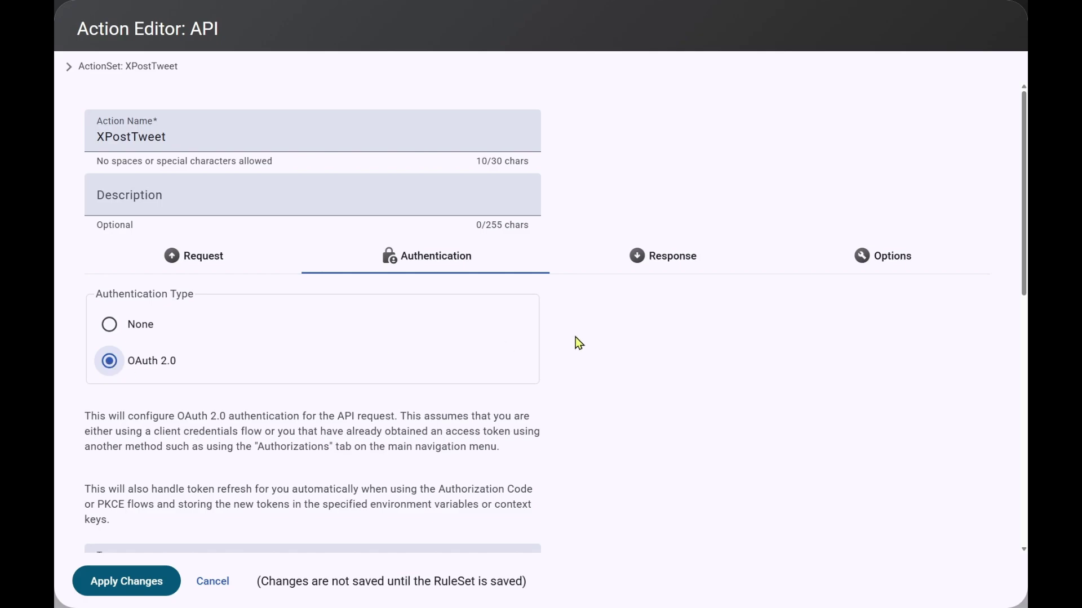
scroll(646, 356, down, 5)
click(329, 327)
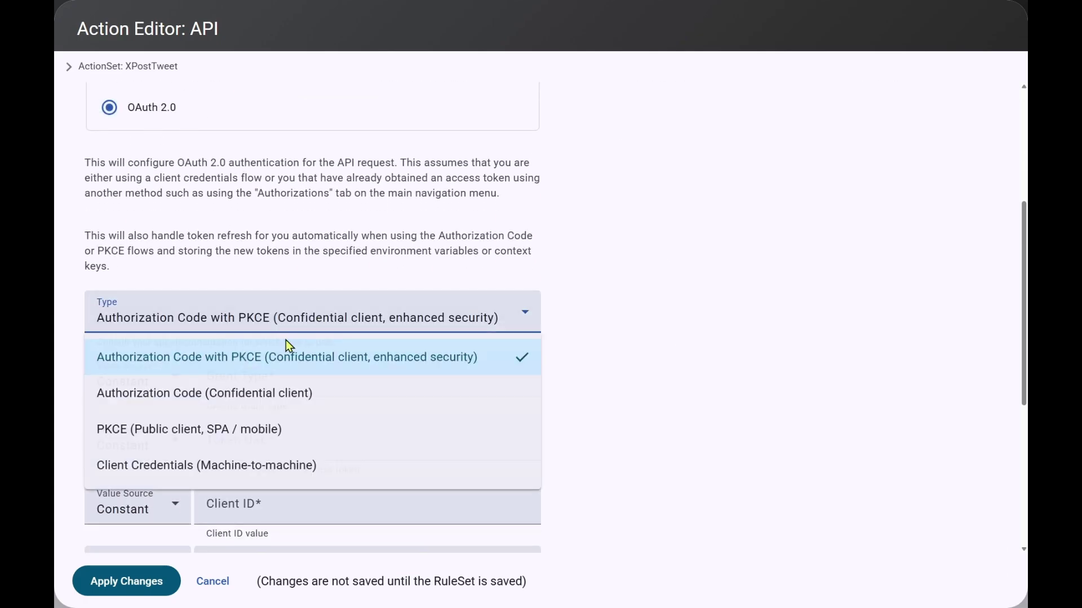
click(152, 430)
scroll(814, 338, down, 3)
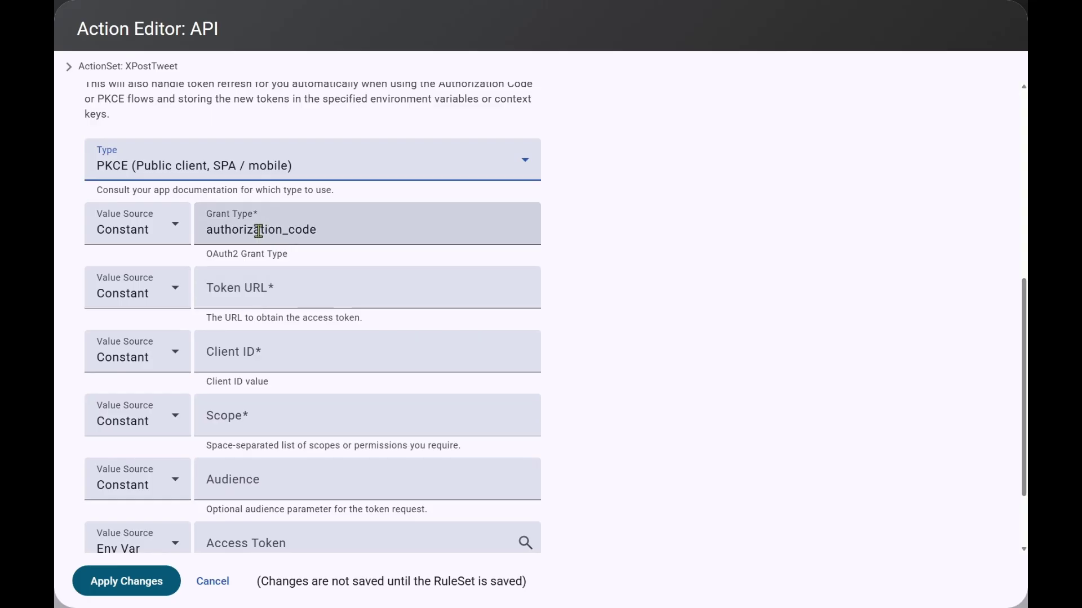
click(278, 291)
key(ctrl+v)
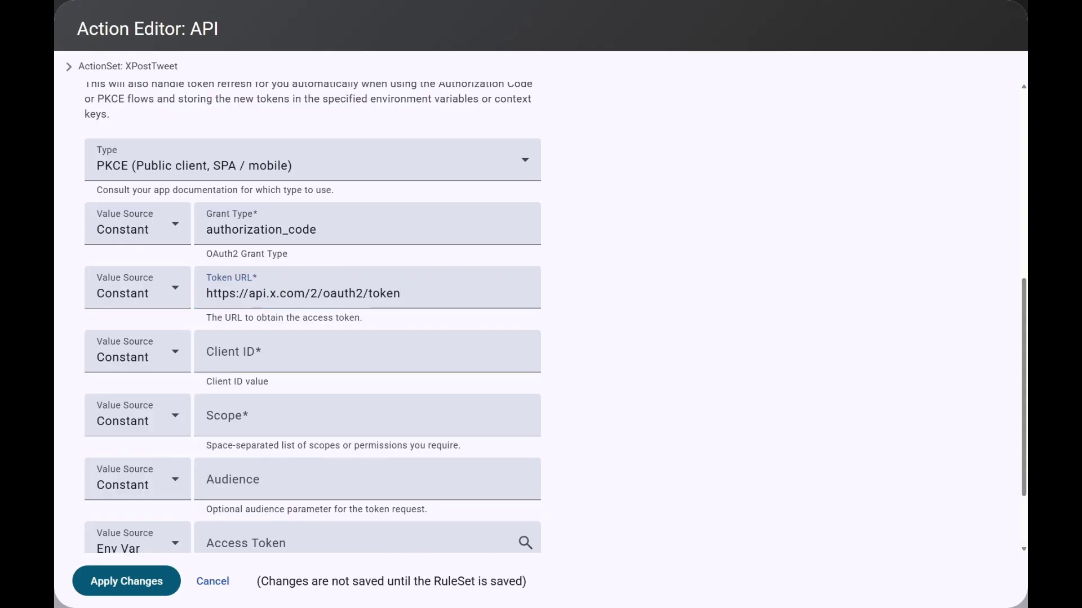
Take the client ID from the environment variable XClientId and set the scope to users.read tweet.read tweet.write media.write offline.access
click(145, 364)
click(117, 433)
click(263, 357)
text(XClientId)
click(407, 390)
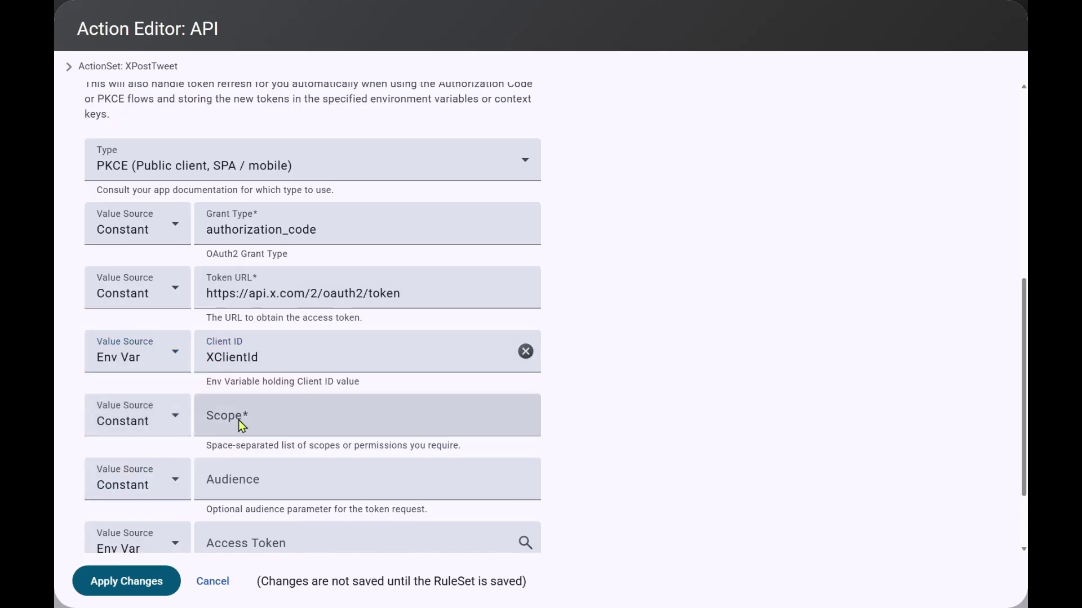
click(372, 429)
text(users.read tweet.read tweet.write media.write offline.access)
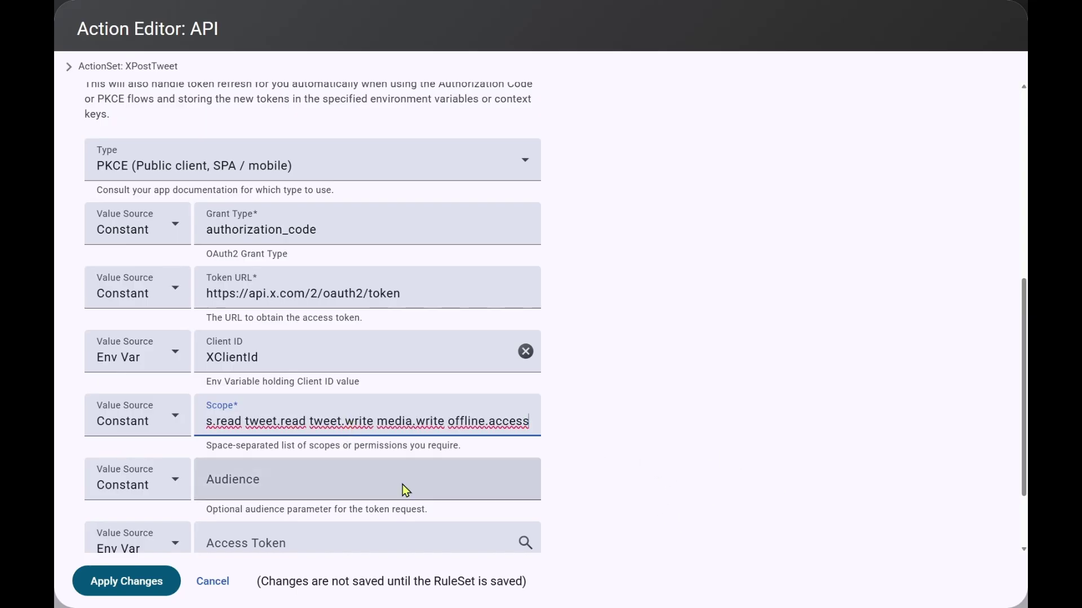
Assign the environment variables XAccessToken and XRefreshToken to the access token and refresh token
scroll(541, 473, down, 2)
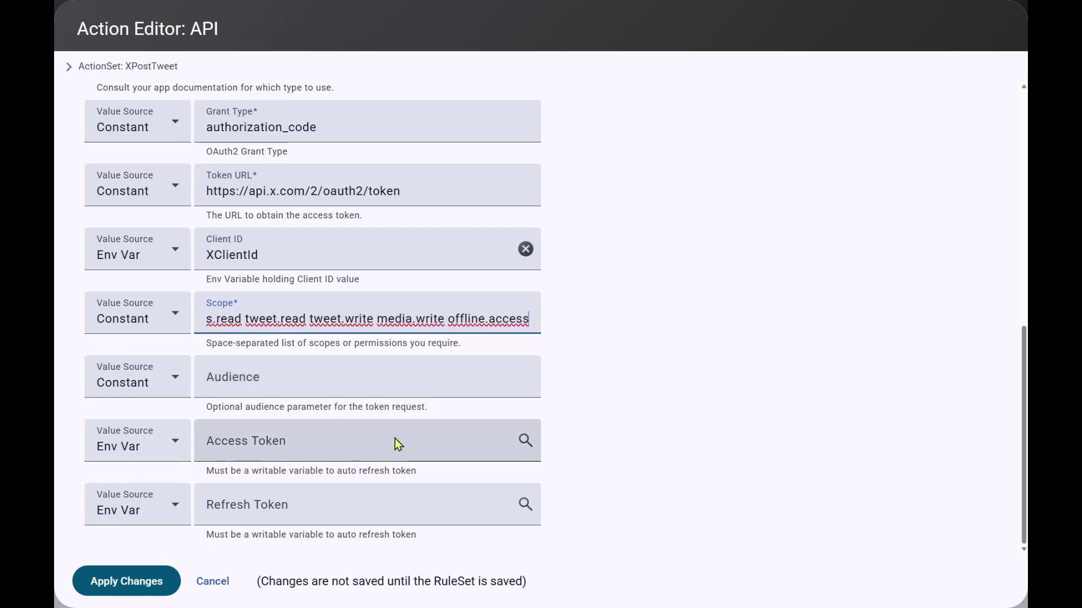
click(273, 443)
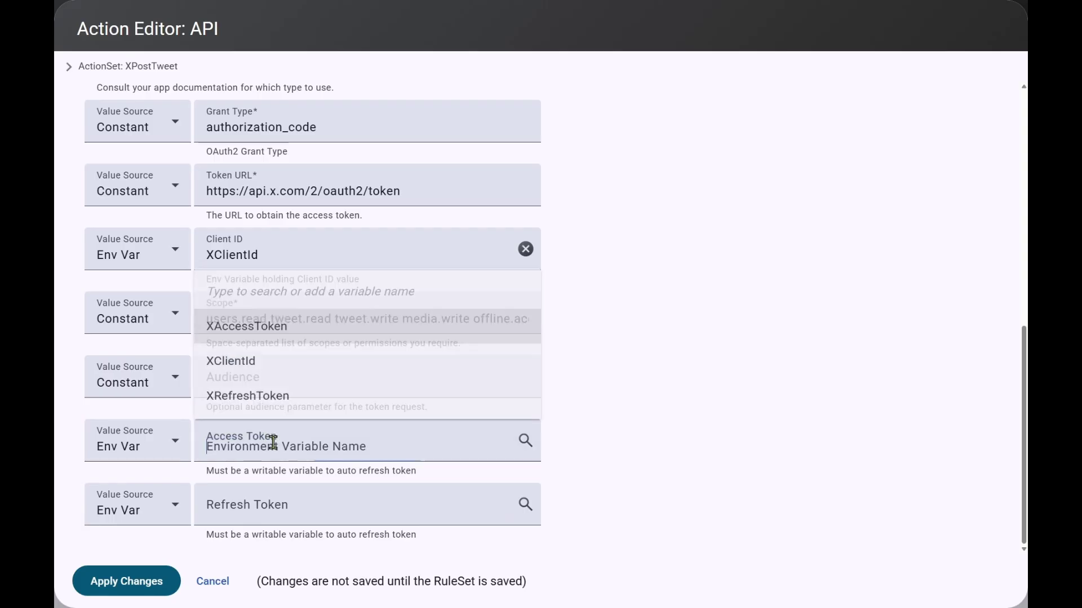
click(253, 326)
click(269, 506)
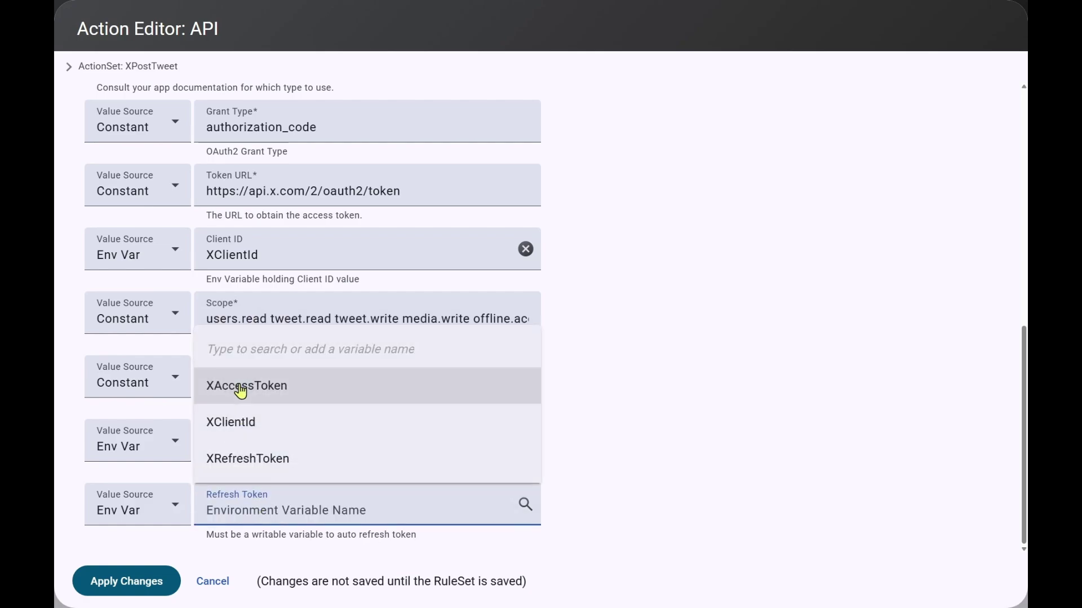
click(273, 470)
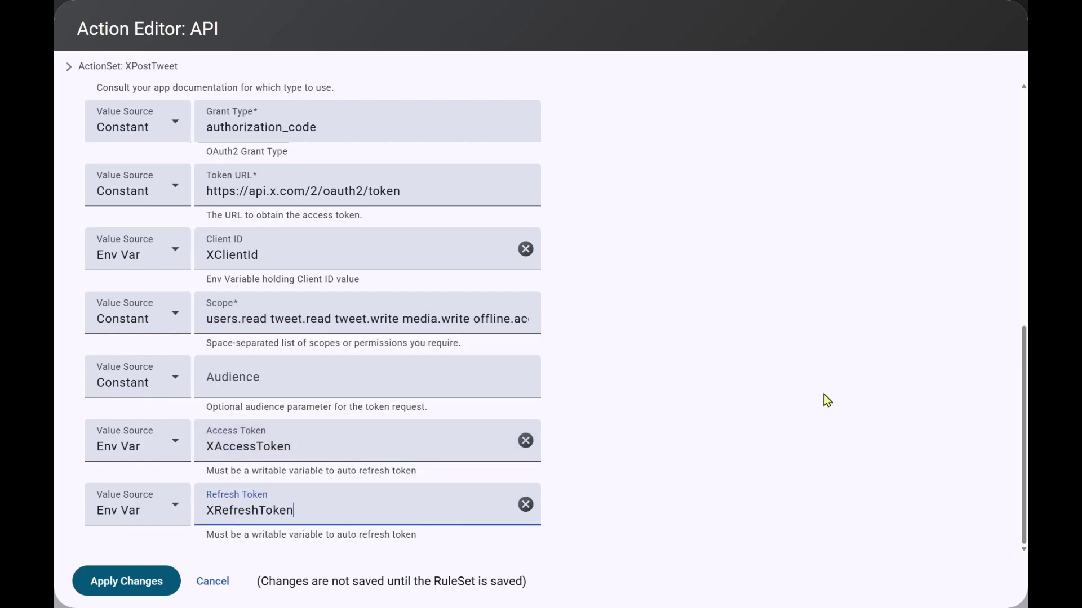
Save the response's IsSuccessStatusCode to the context key XPostResponseSuccess and its reason phrase to XPostResponseReasonPhrase
scroll(857, 387, up, 10)
click(664, 212)
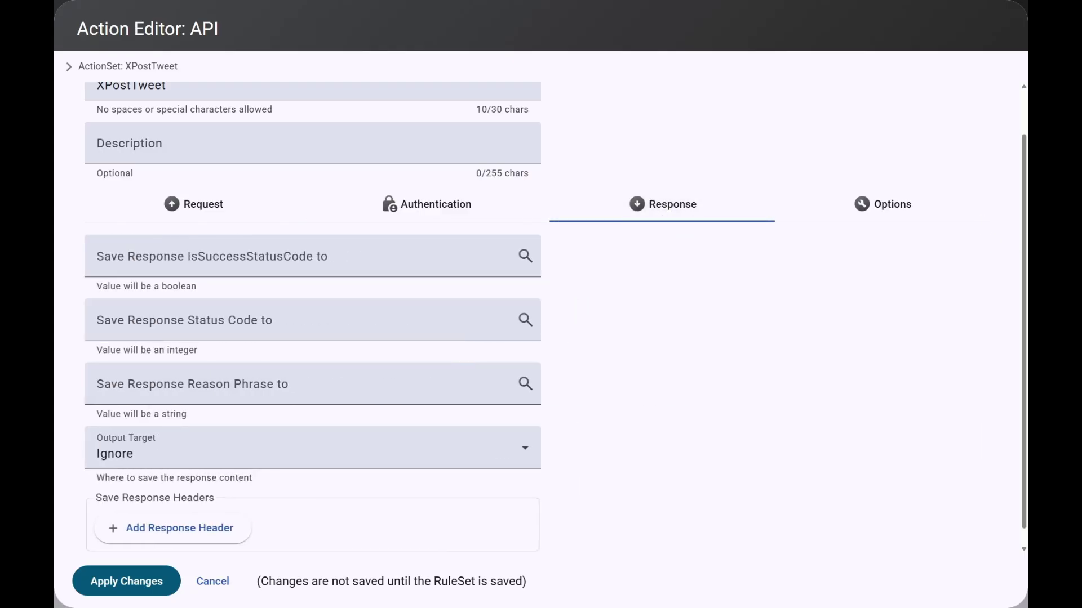
click(190, 263)
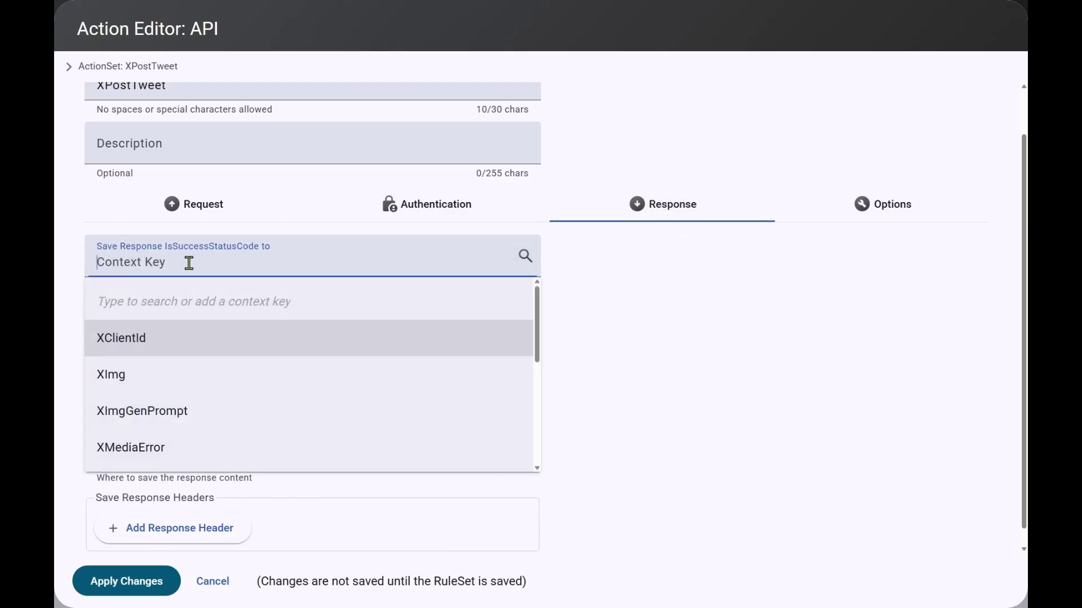
text(XPostResponseSuccess)
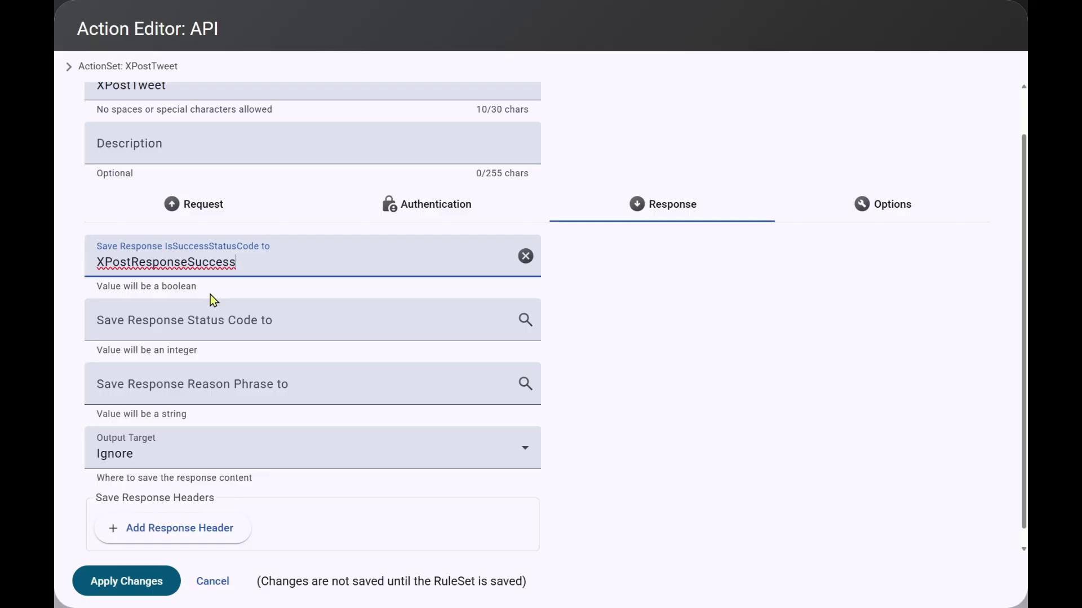
click(180, 384)
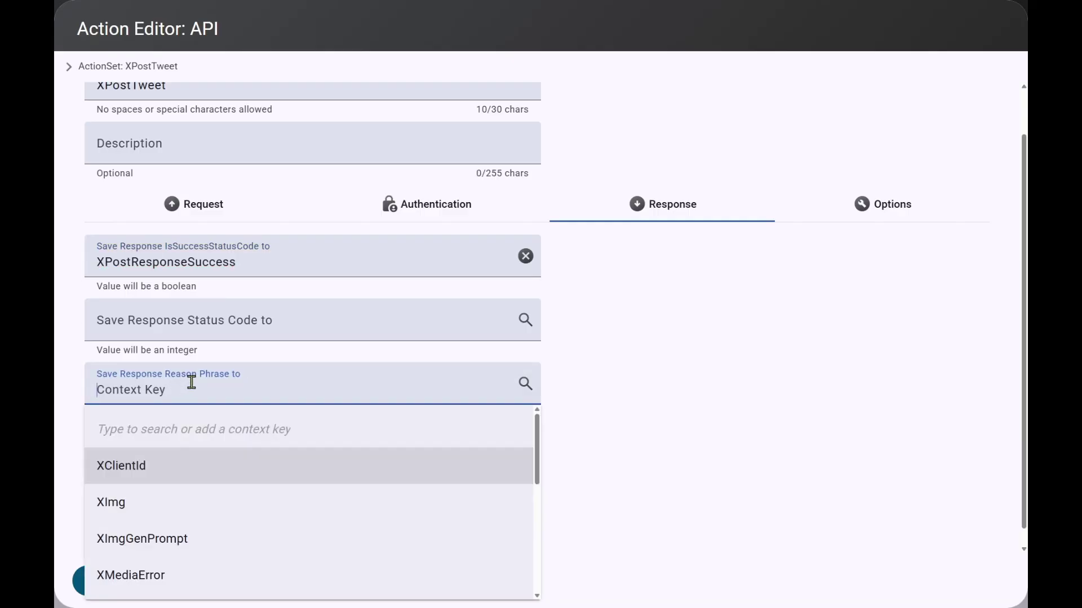
text(XPostResponseReasonPhrase)
Output the response content to the context key XPostResponse, then apply the action's changes and save the ActionSet
click(158, 463)
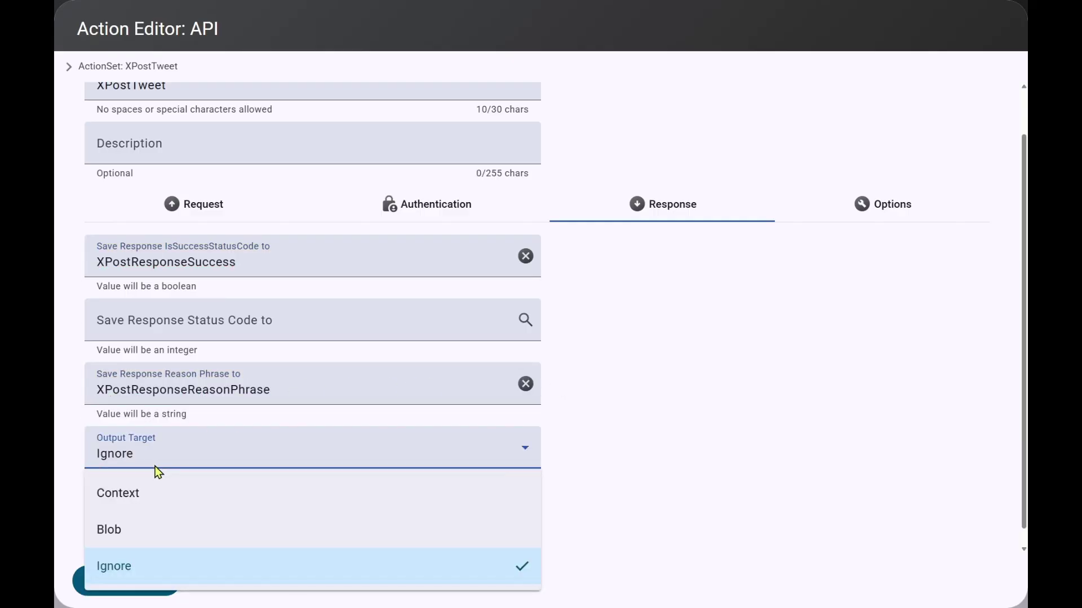
click(143, 498)
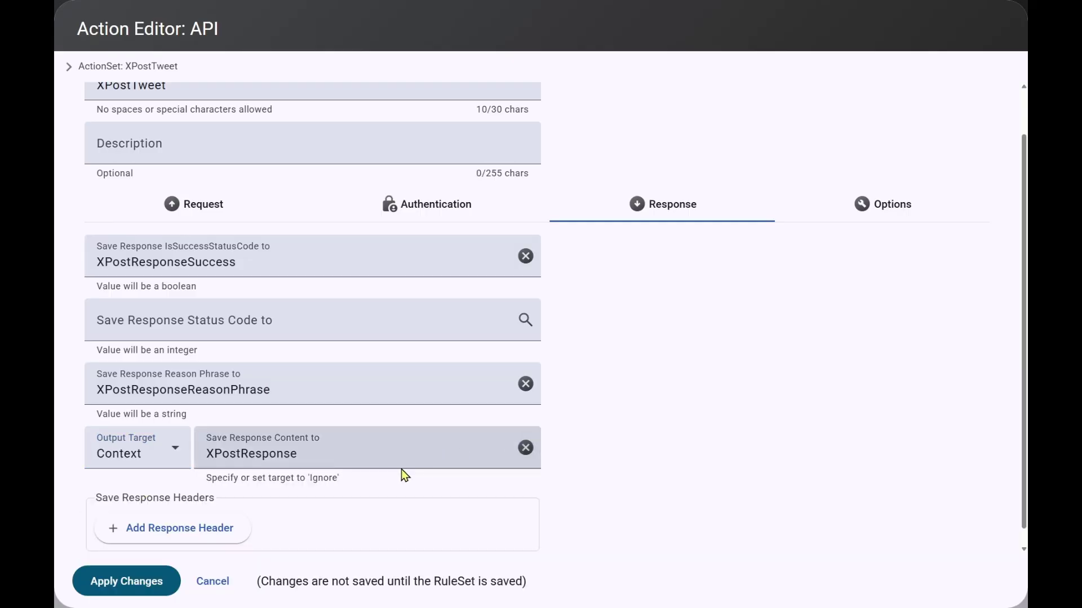
click(134, 584)
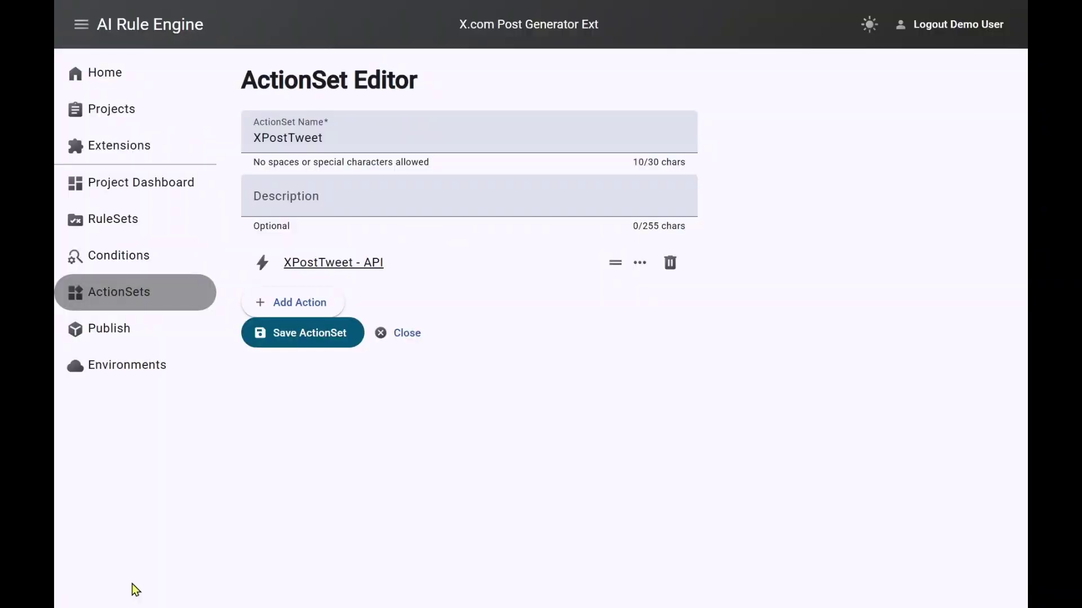
click(299, 348)
Add a Transform Data action named ExtractPostId to the XPostTweet ActionSet
click(304, 305)
mouse_move(305, 419)
click(306, 439)
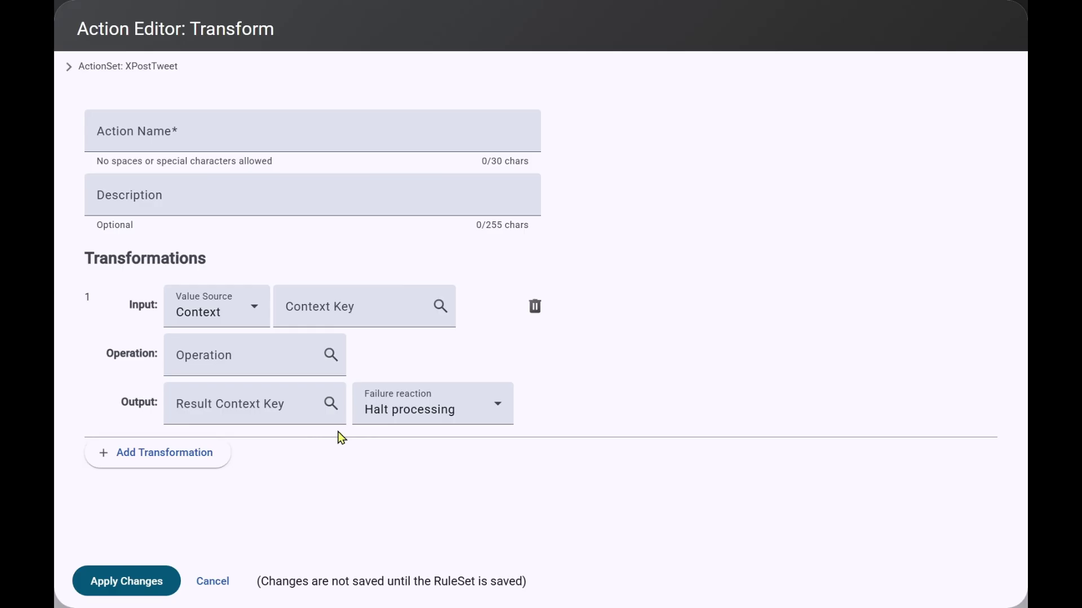
click(189, 137)
text(ExtractPostId)
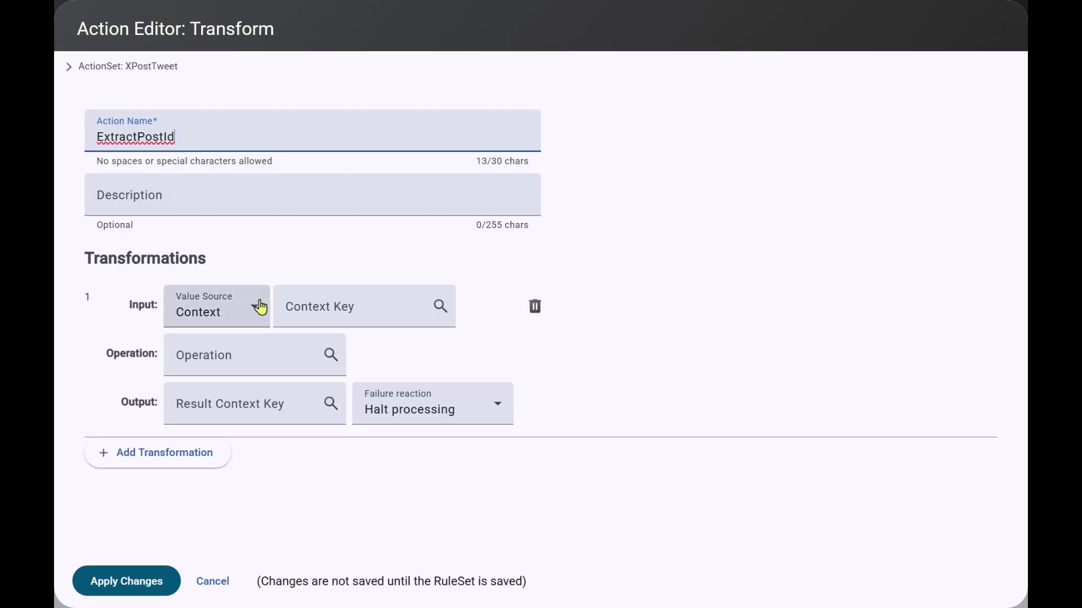
Set the transformation to read the context key XPostResponse and apply the JsonPath operation with the constant $.data.id
click(327, 310)
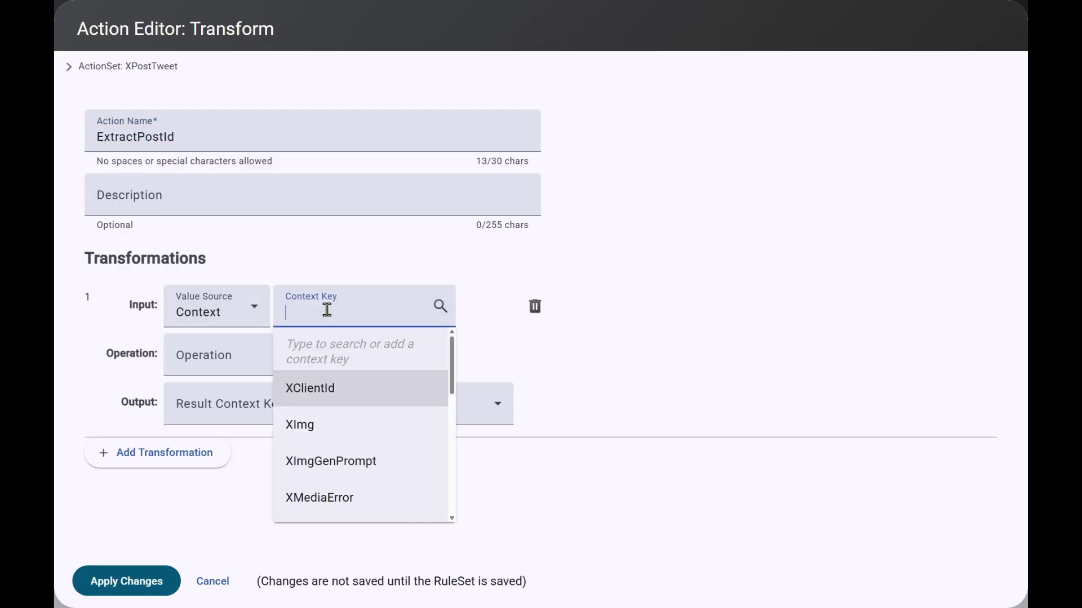
text(XPostRes)
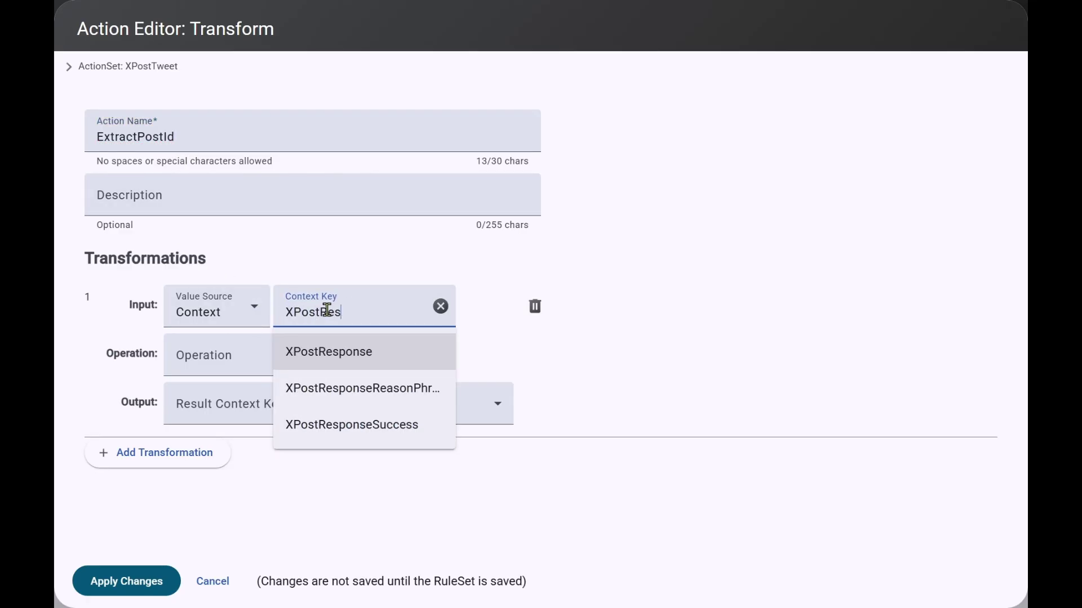
click(627, 366)
click(319, 365)
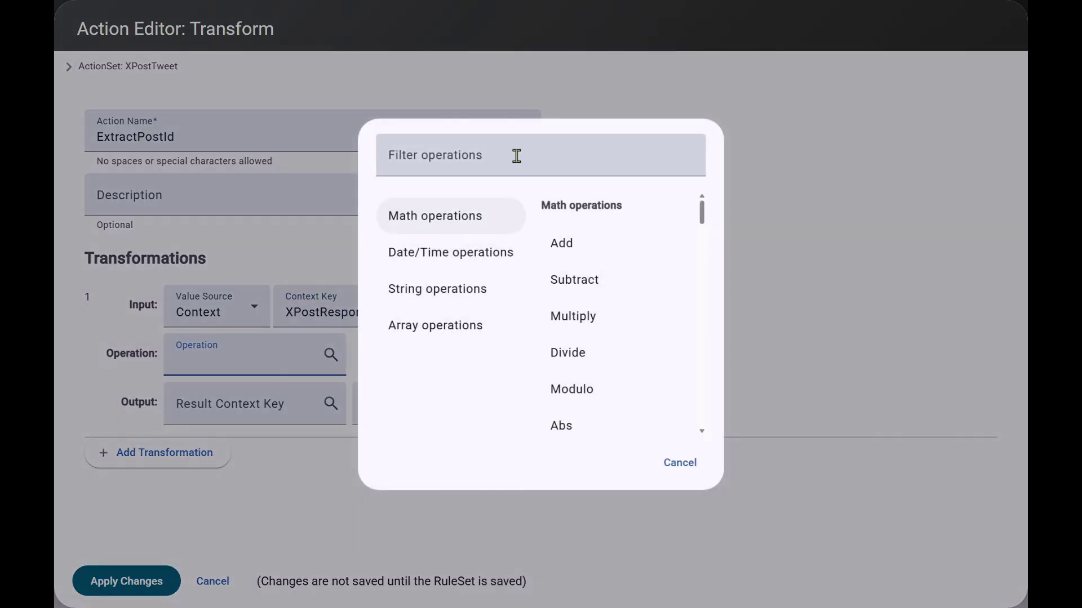
click(516, 156)
text(Json)
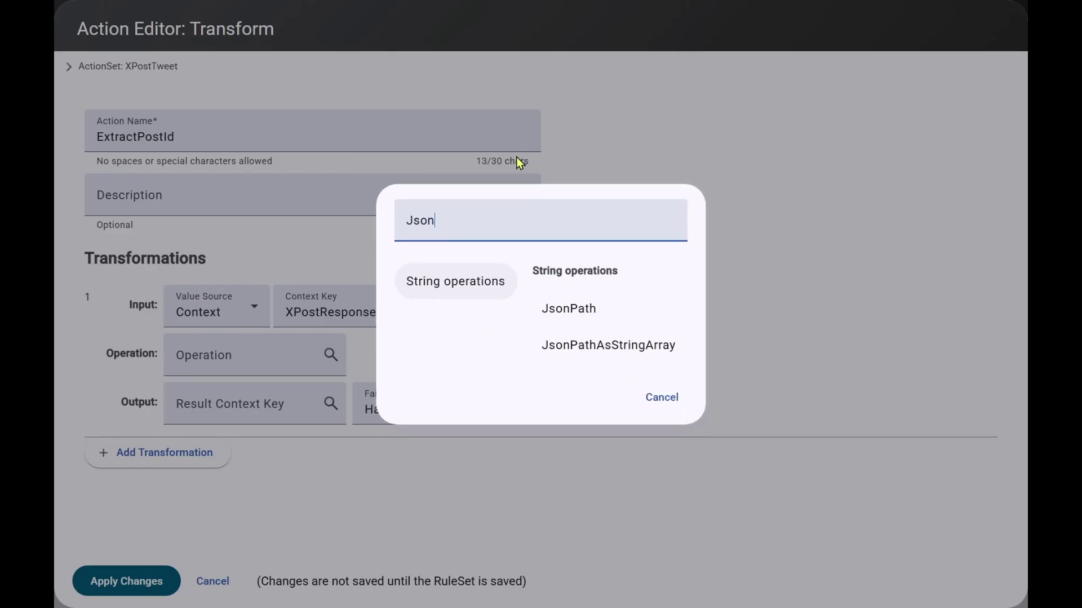
click(581, 311)
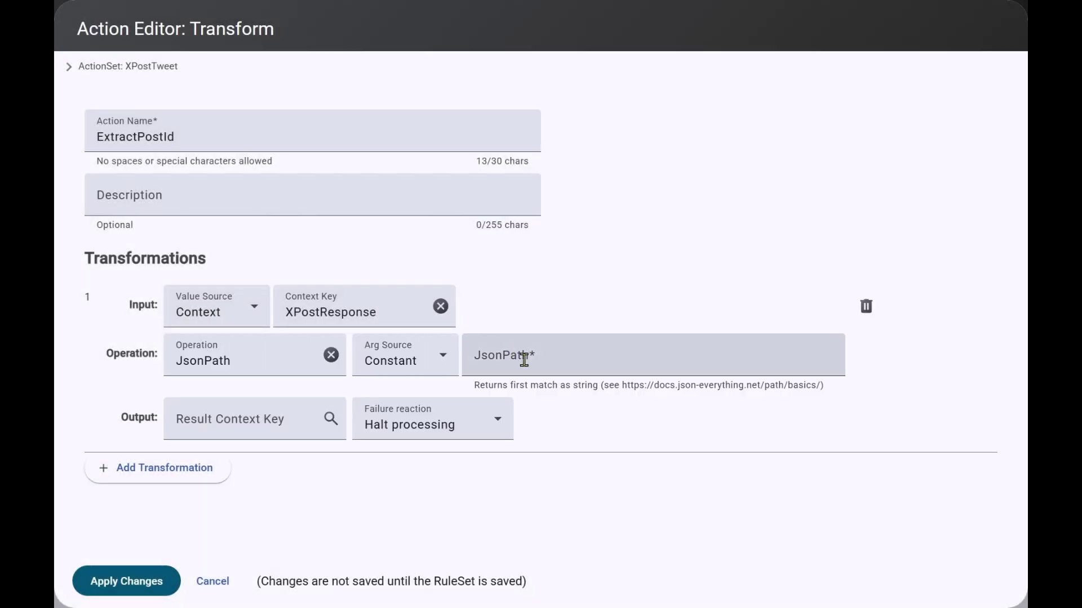
click(524, 360)
text($.data.id)
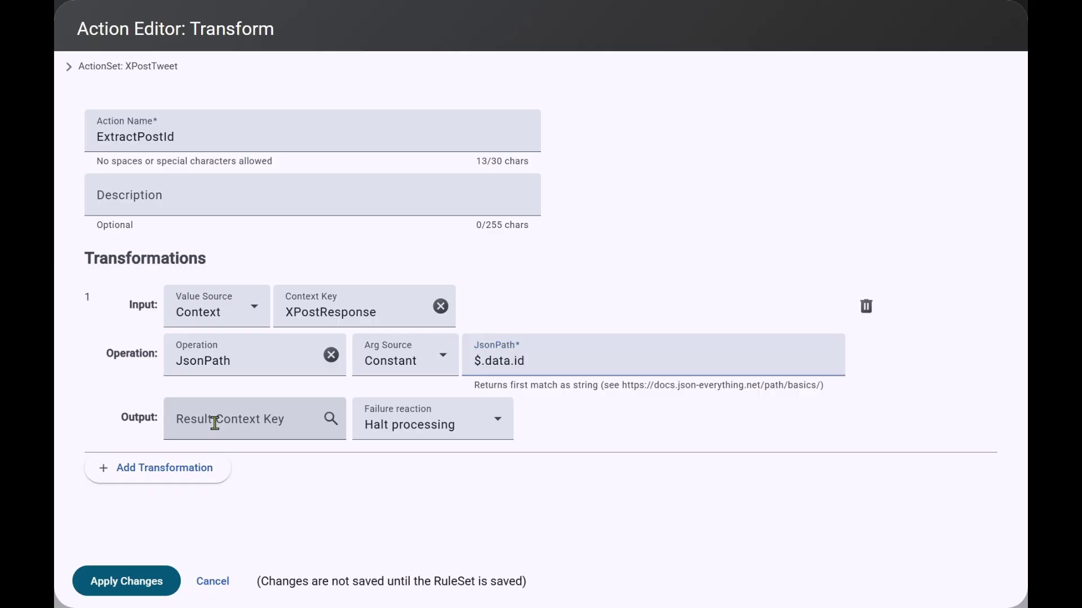
Output the transformation result to the context key XPostId, then apply the action's changes and save the ActionSet
click(215, 423)
text(XPost)
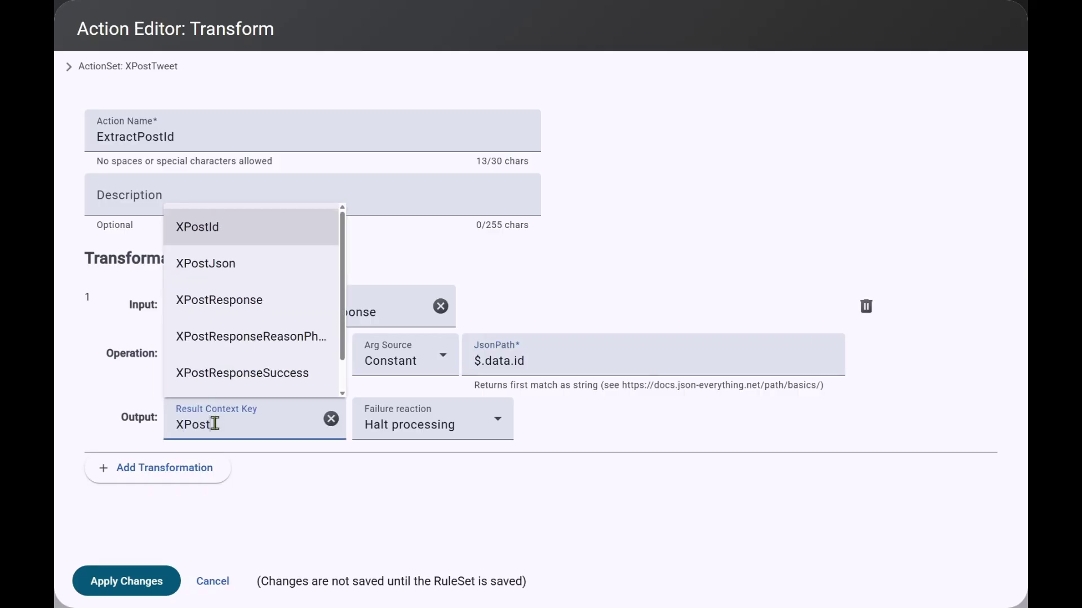
text(Id)
click(505, 465)
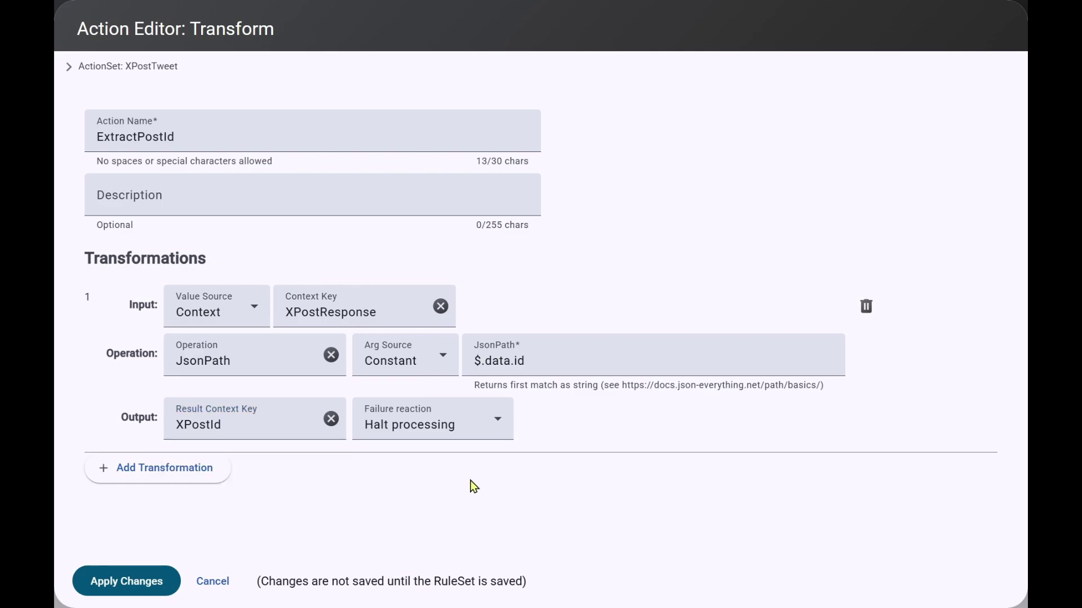
click(107, 581)
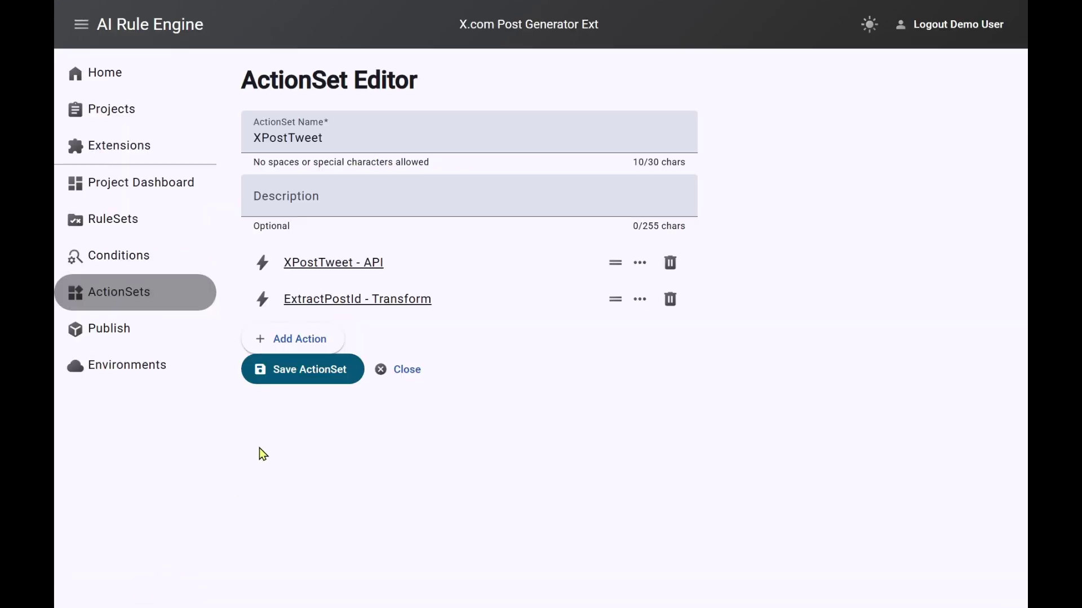
click(308, 376)
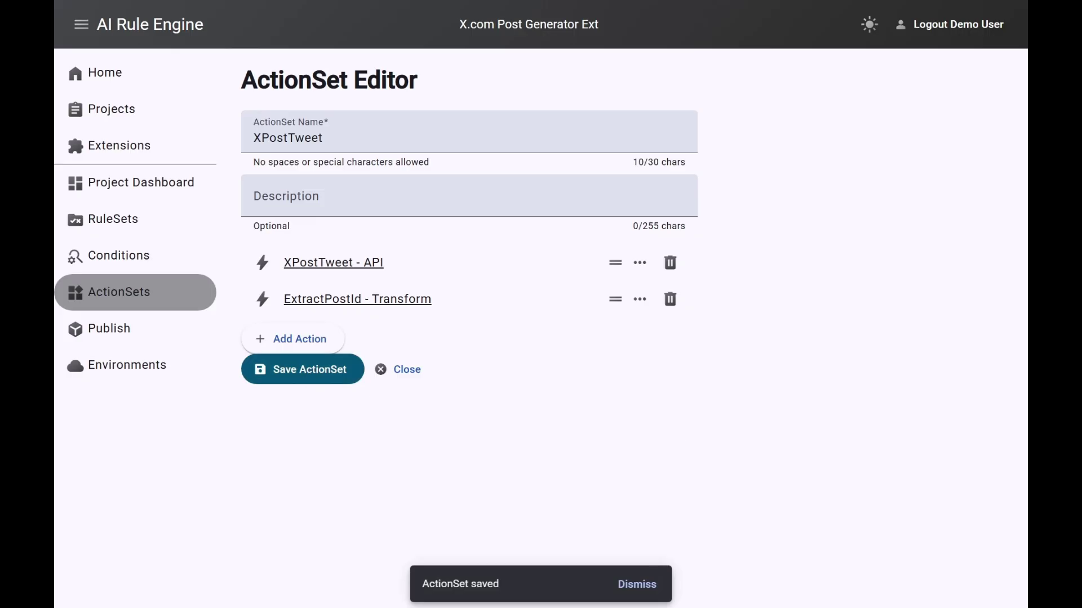
Add an Extension Callback action named ExtCallback to the XPostTweet ActionSet, then save and close the ActionSet
click(279, 344)
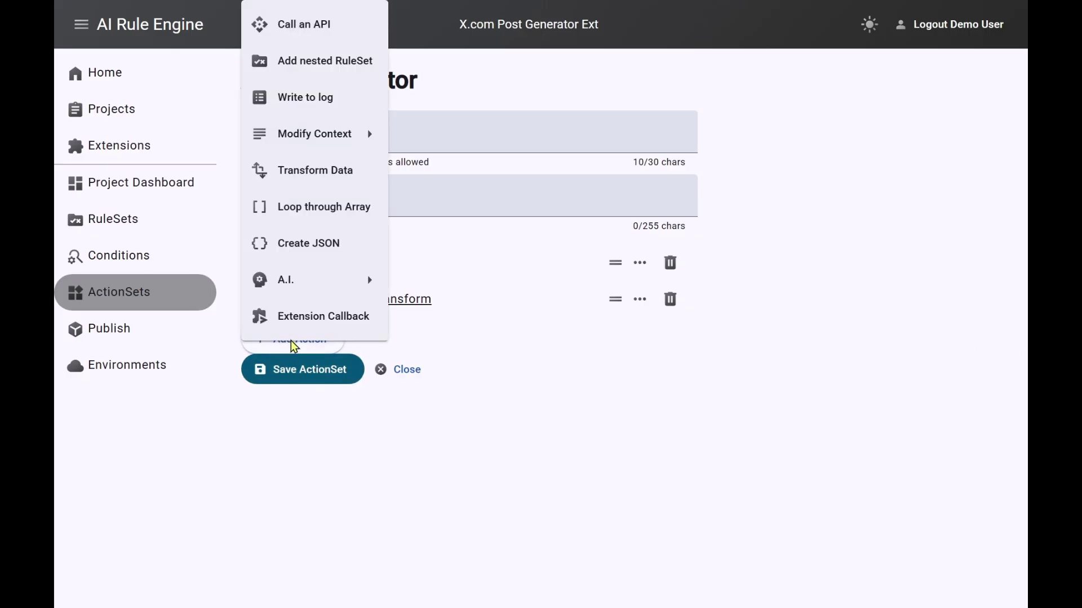
click(296, 319)
click(239, 132)
text(ExtCallback)
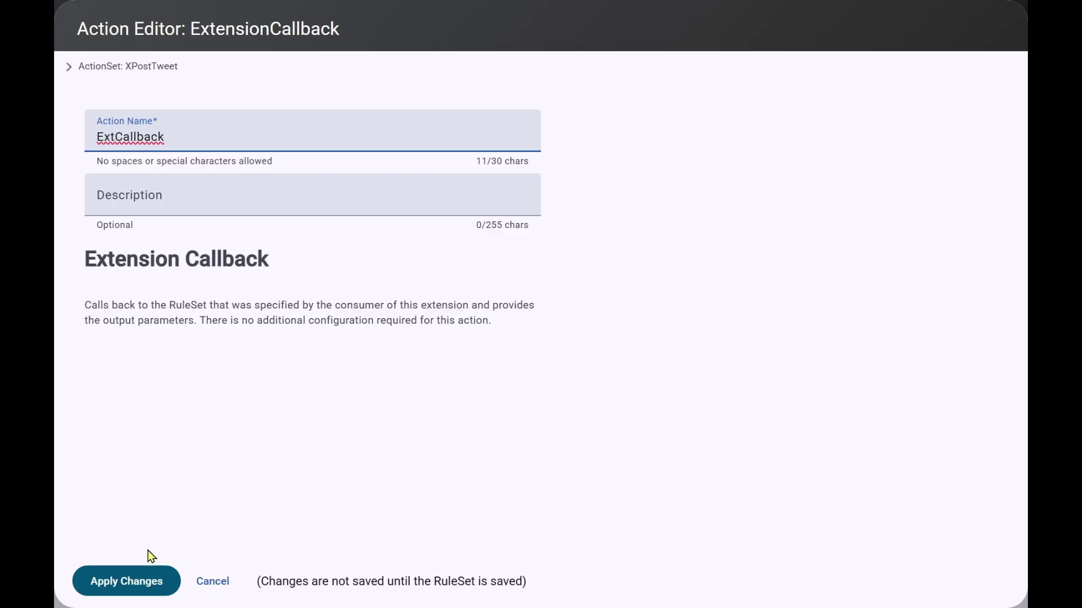
click(135, 585)
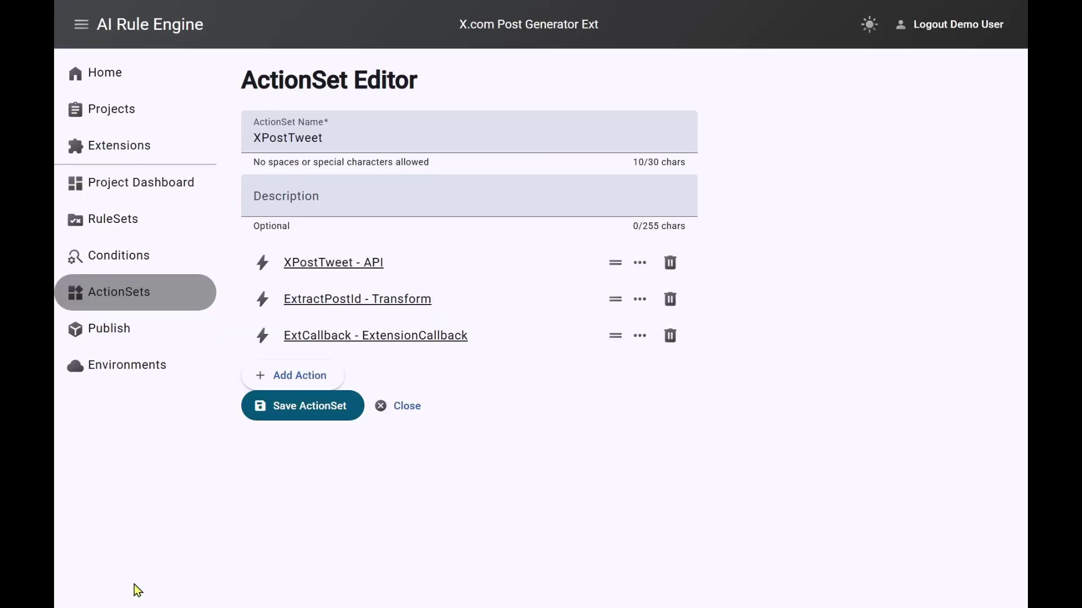
click(297, 412)
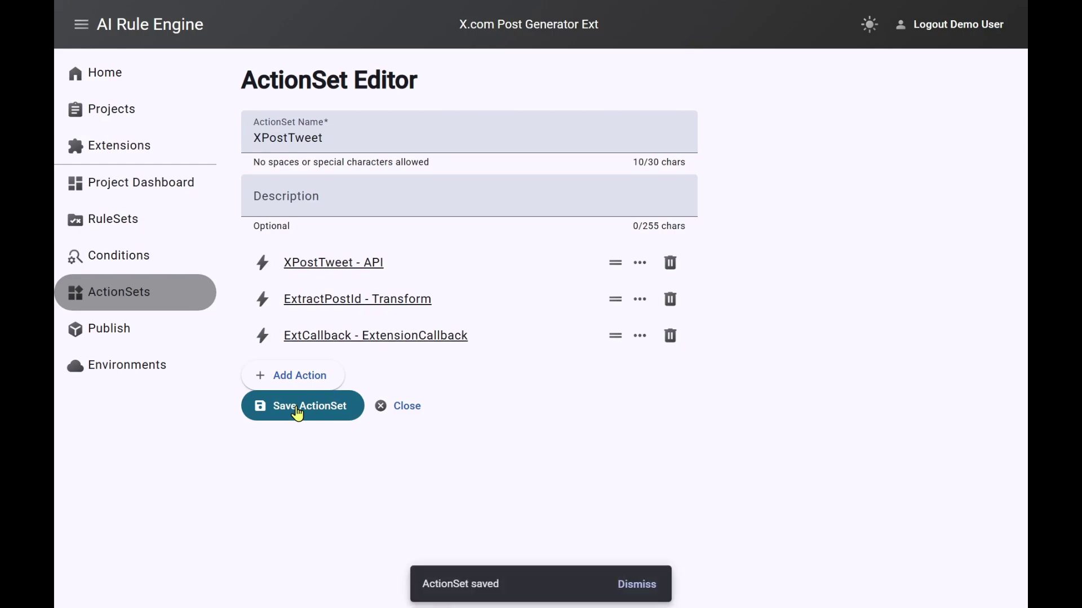
click(402, 409)
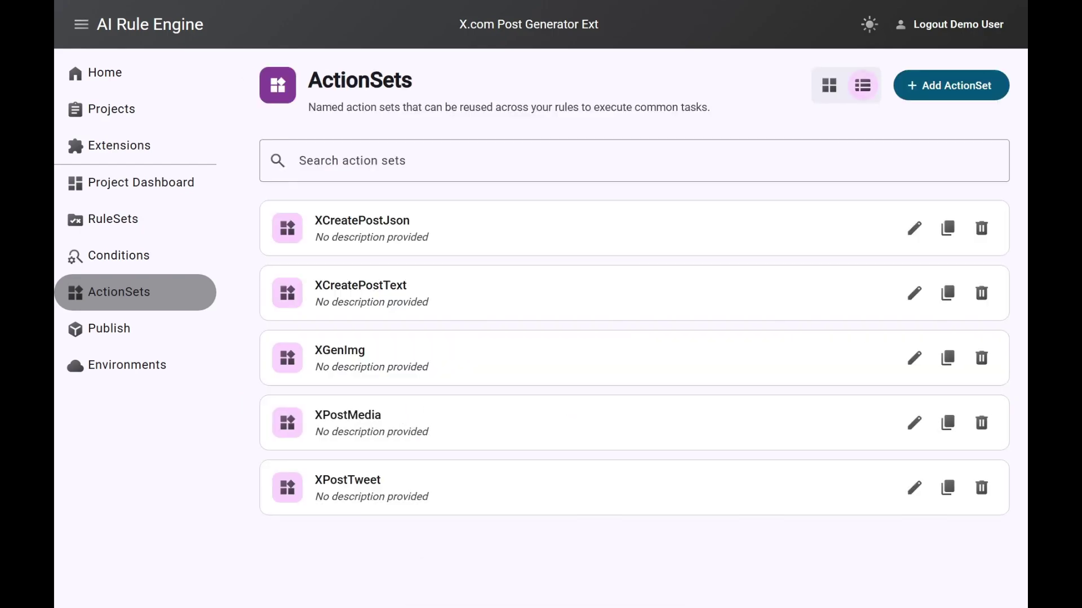
Add the named ActionSets XCreatePostJson and XPostTweet to XRule in the Entry RuleSet, apply the changes and save the RuleSet
click(96, 226)
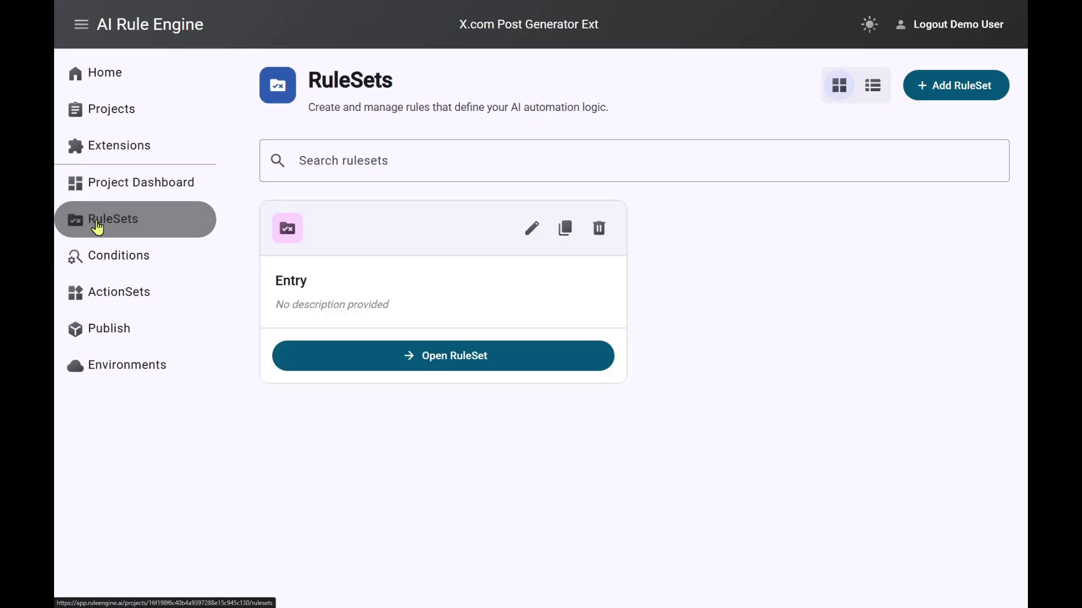
click(292, 289)
click(620, 122)
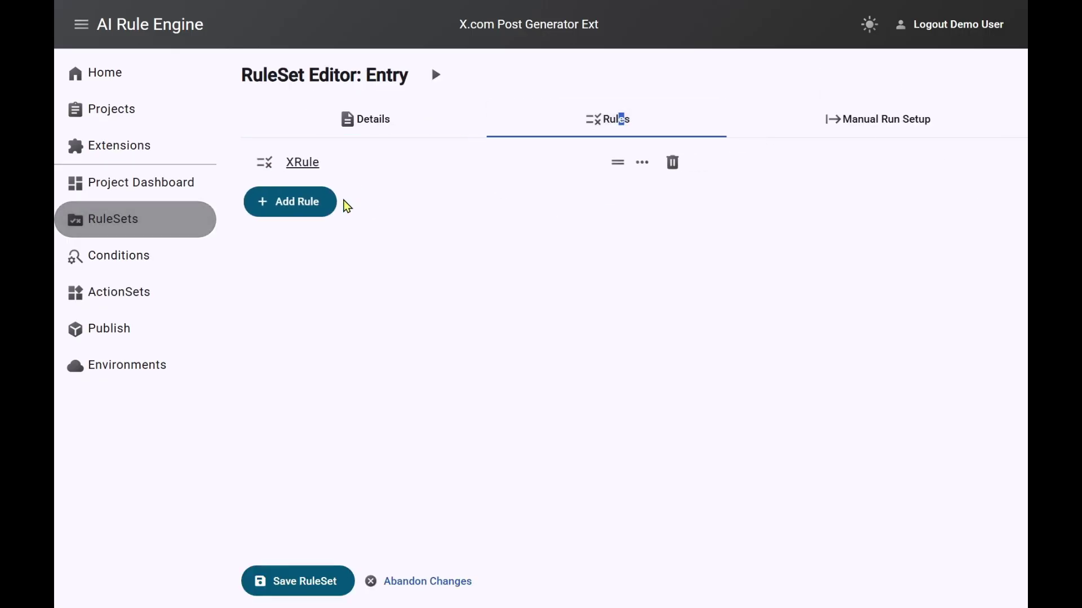
click(300, 167)
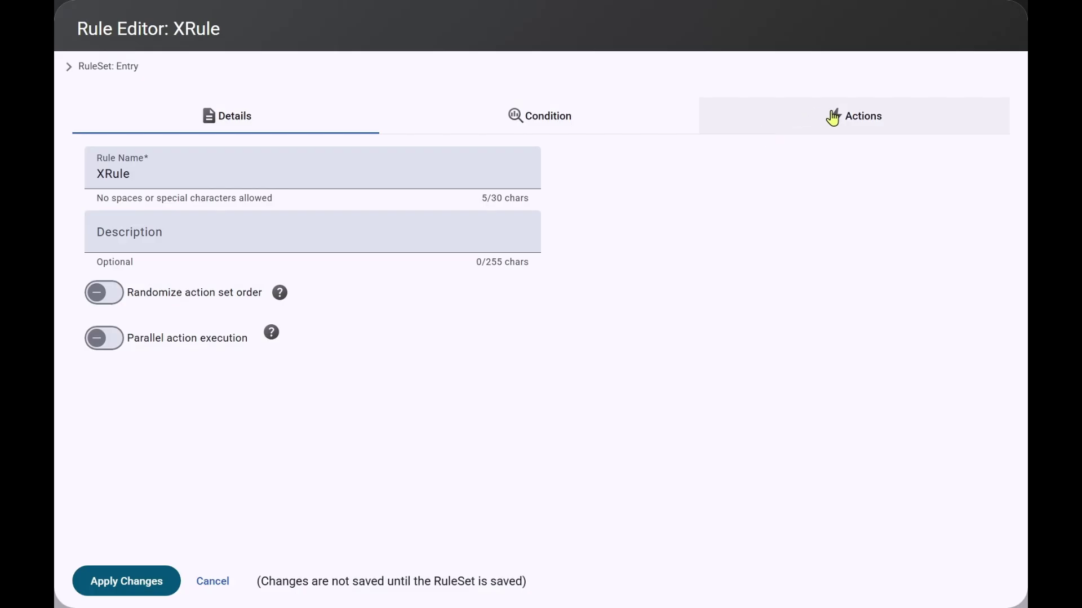
click(857, 125)
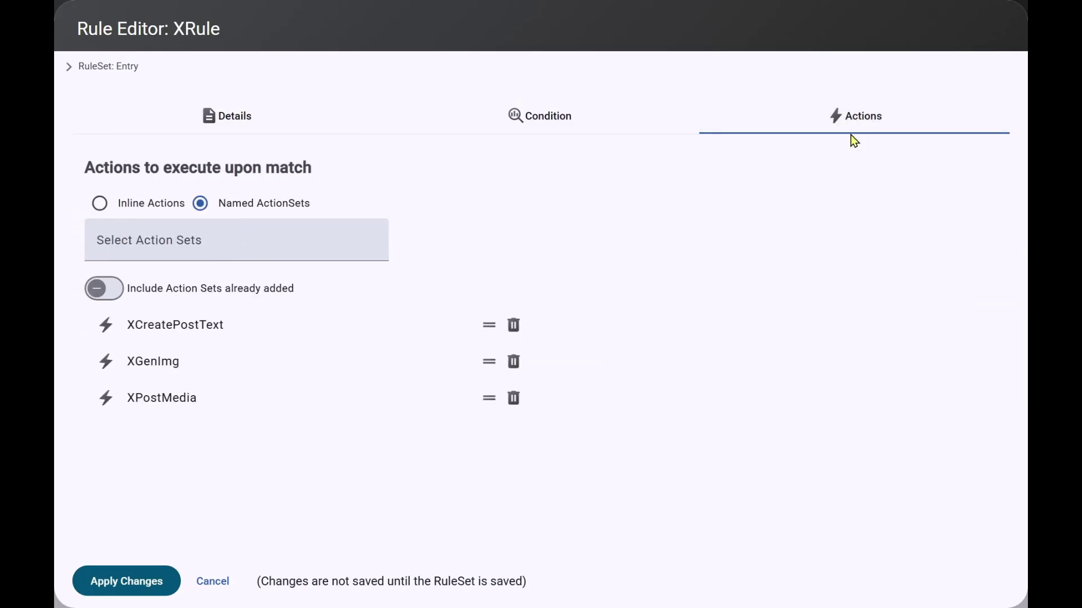
click(175, 241)
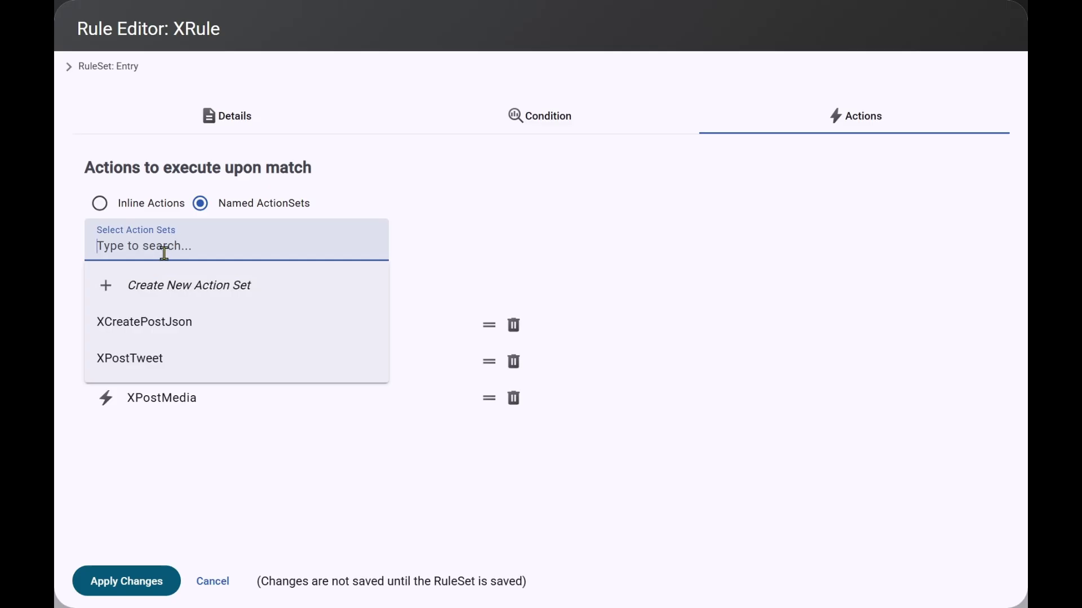
click(151, 337)
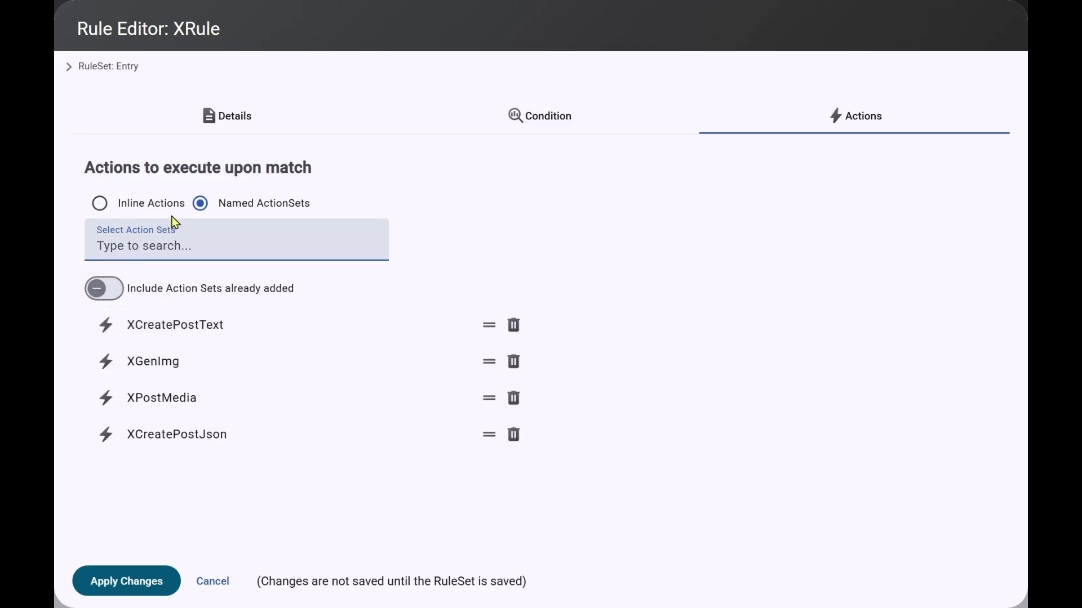
click(157, 246)
click(148, 334)
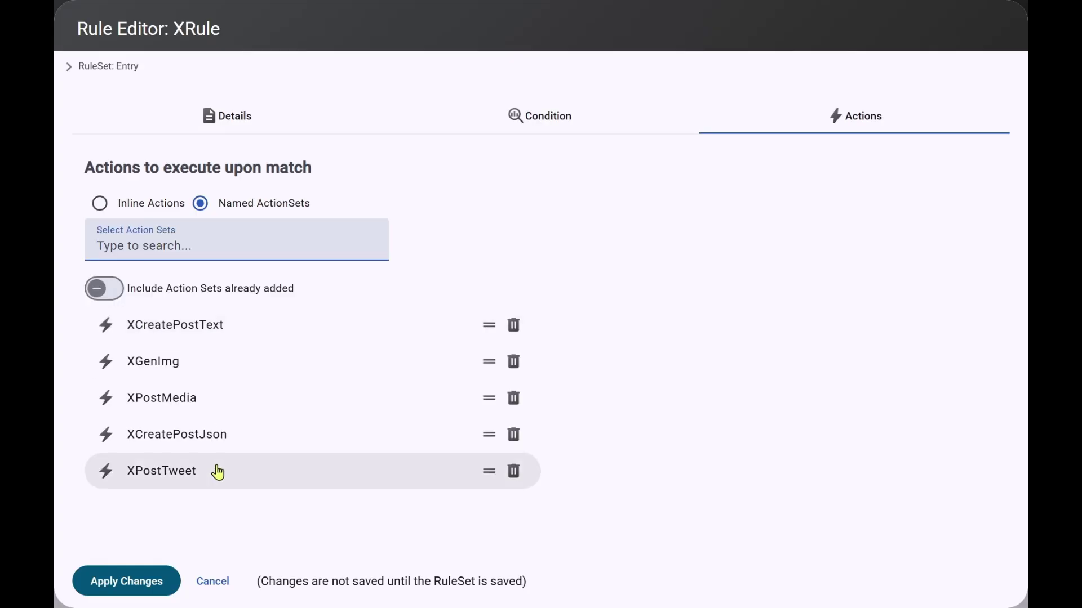
click(118, 587)
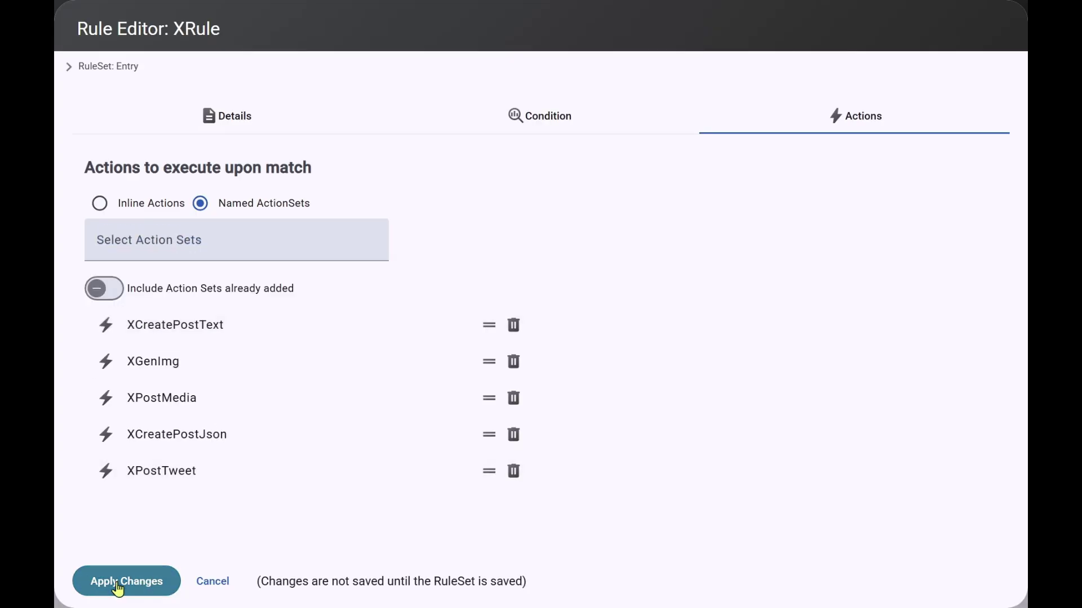
click(288, 590)
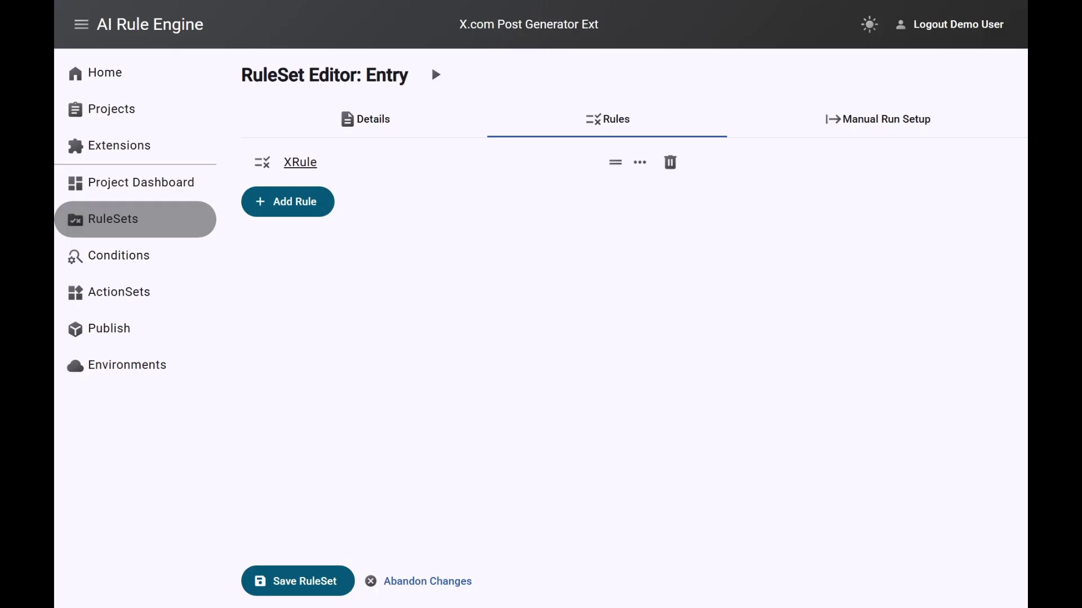
Add required managed parameters X.com ClientId, X.com Access Token and X.com Refresh Token, named XClientId, XAccessToken and XRefreshToken, and save the project
click(107, 193)
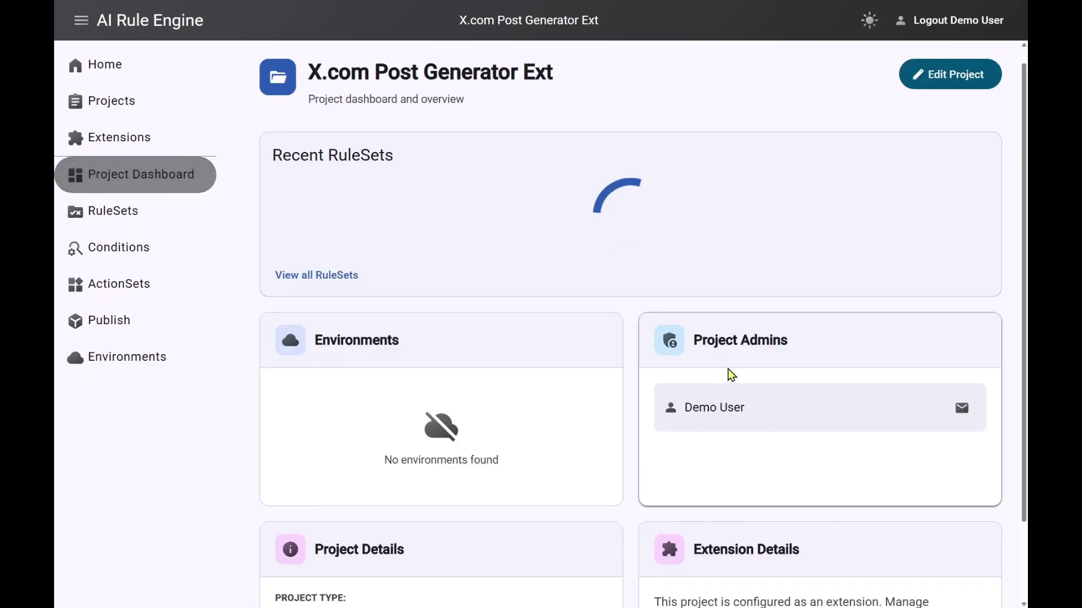
scroll(732, 378, down, 2)
click(828, 565)
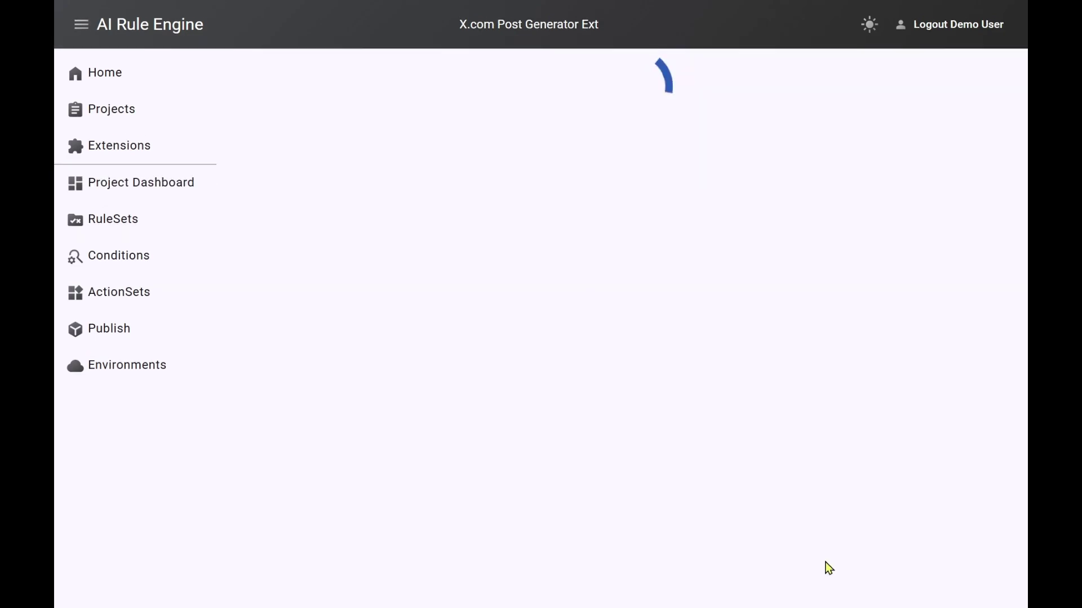
click(721, 123)
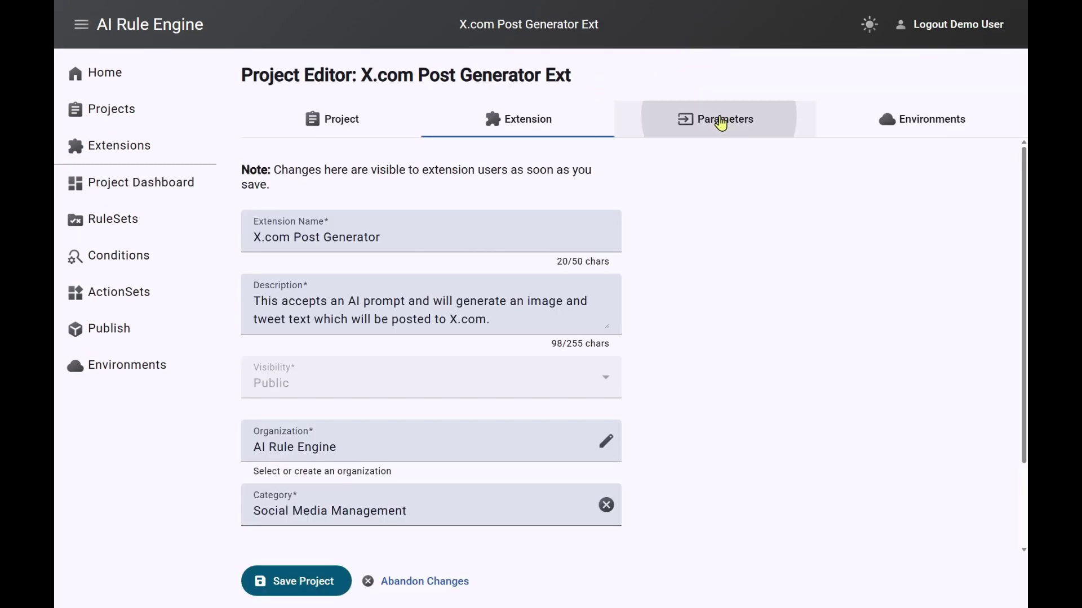
scroll(657, 338, down, 5)
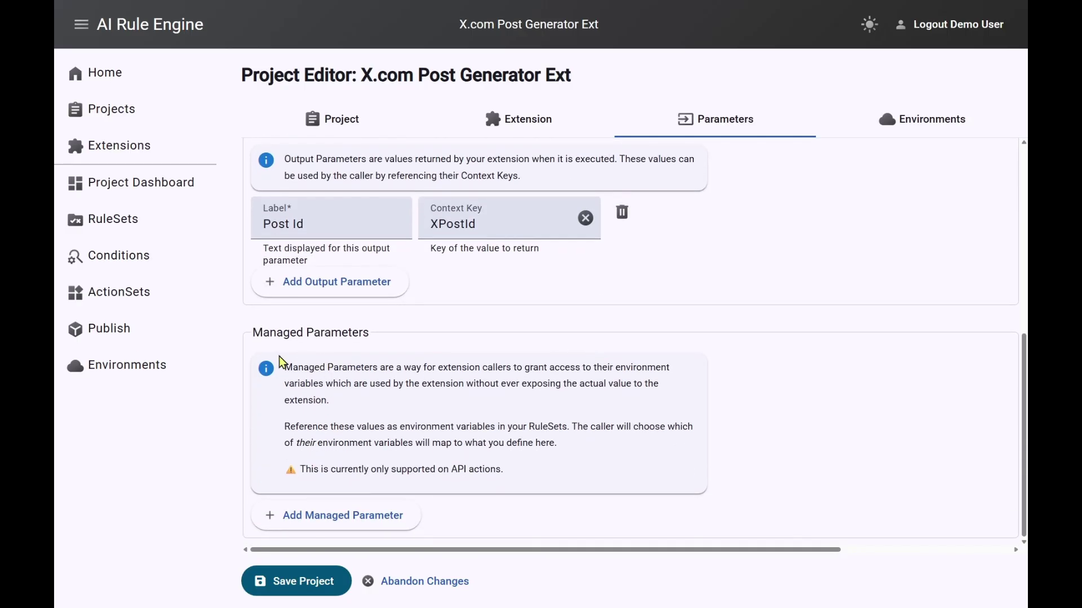
click(314, 516)
scroll(344, 484, down, 1)
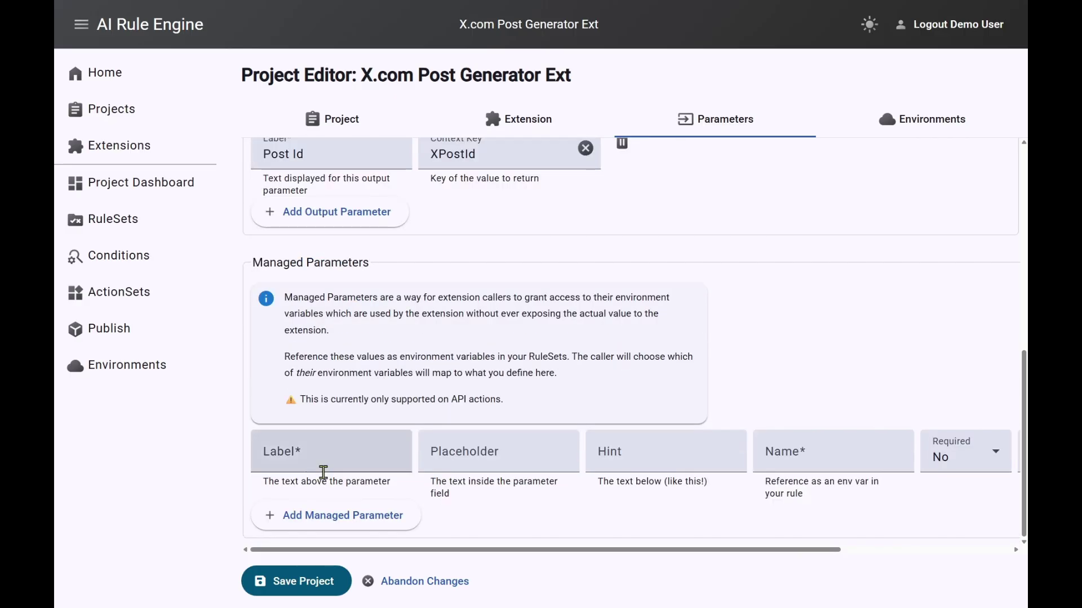
click(326, 513)
scroll(355, 445, down, 1)
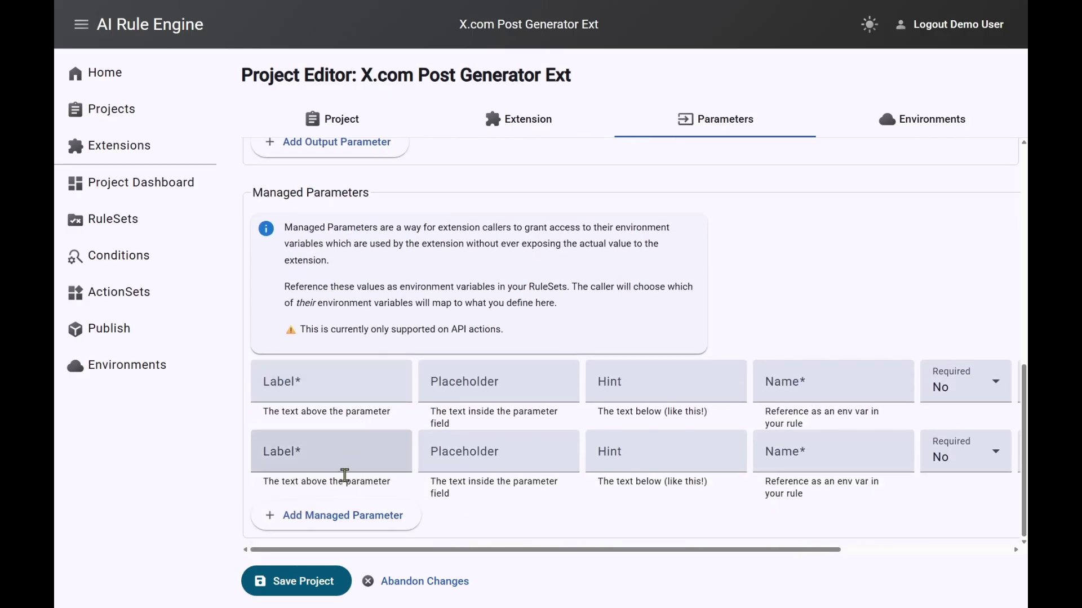
click(328, 516)
scroll(472, 340, down, 1)
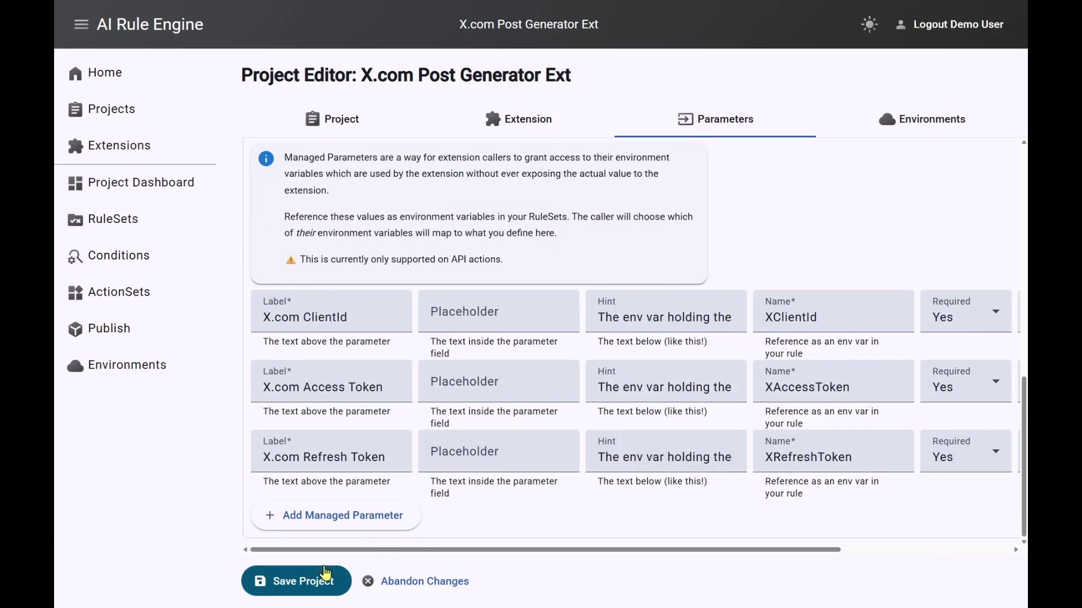
click(294, 584)
click(294, 585)
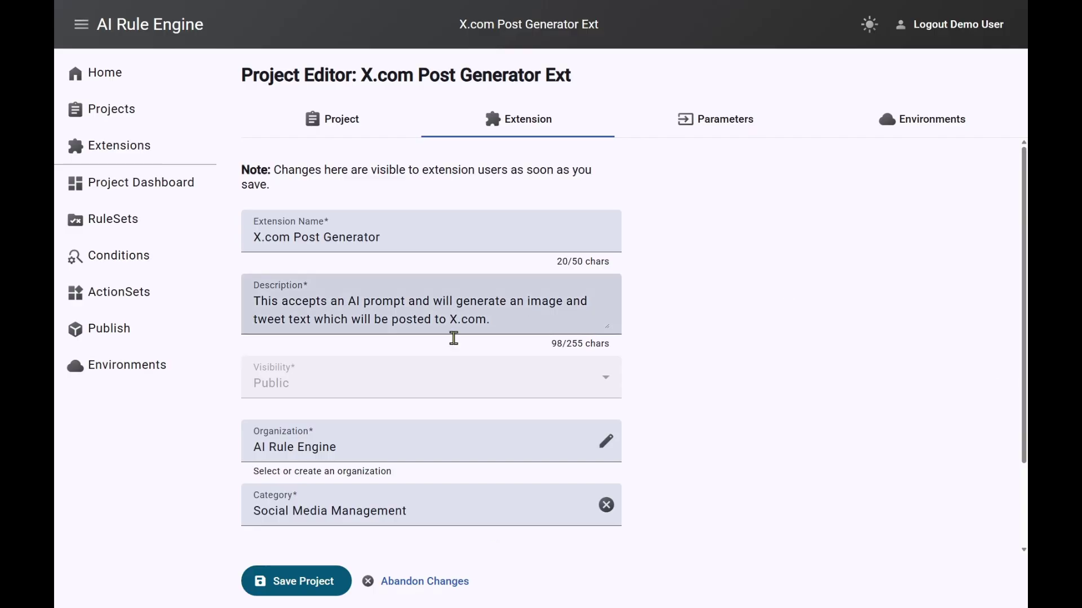
Add an environment named ExtTest to the extension project and save the project
click(118, 376)
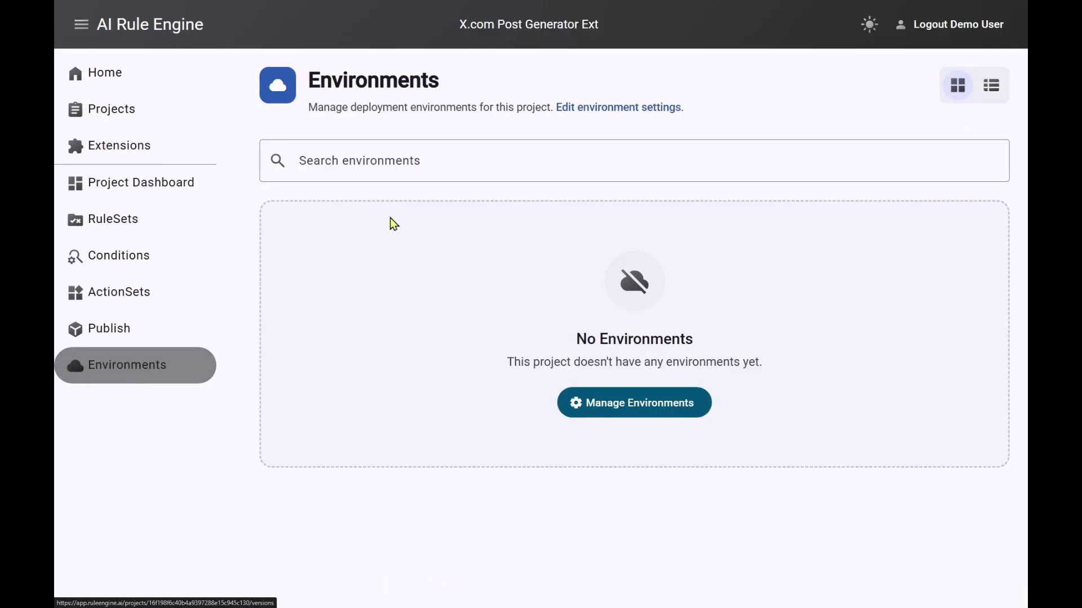
click(647, 416)
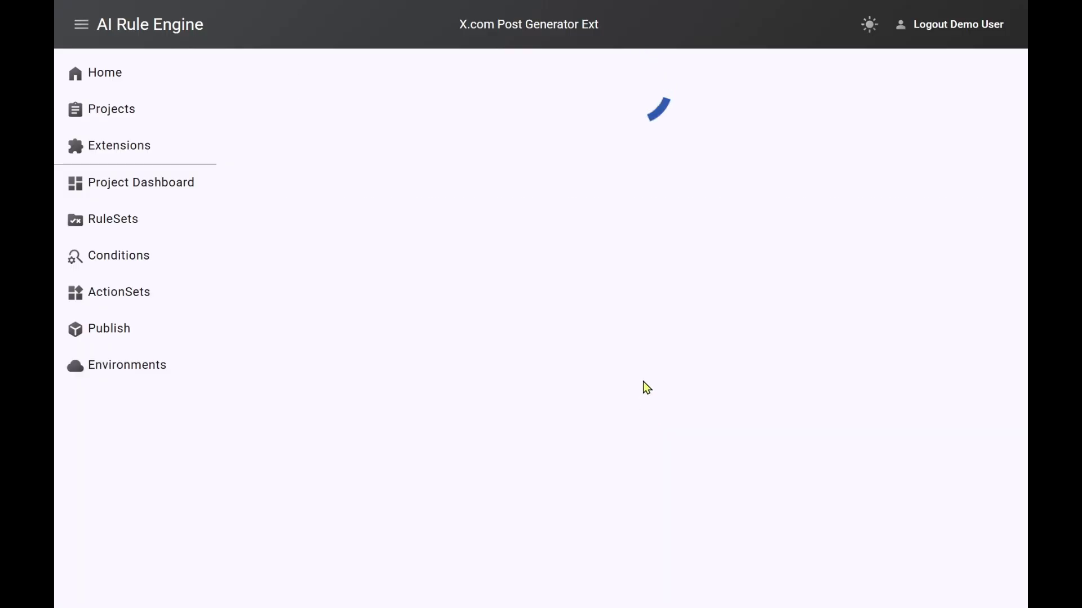
click(500, 260)
click(397, 220)
text(ExtTest)
click(285, 583)
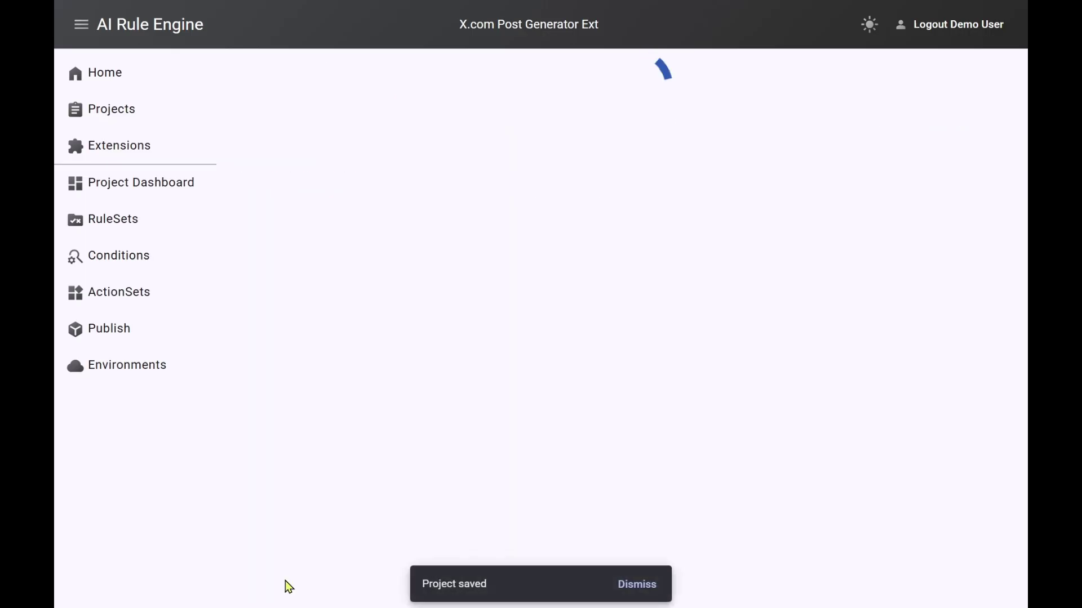
Open the setup instructions for the ExtTest environment, review them and close them
click(530, 214)
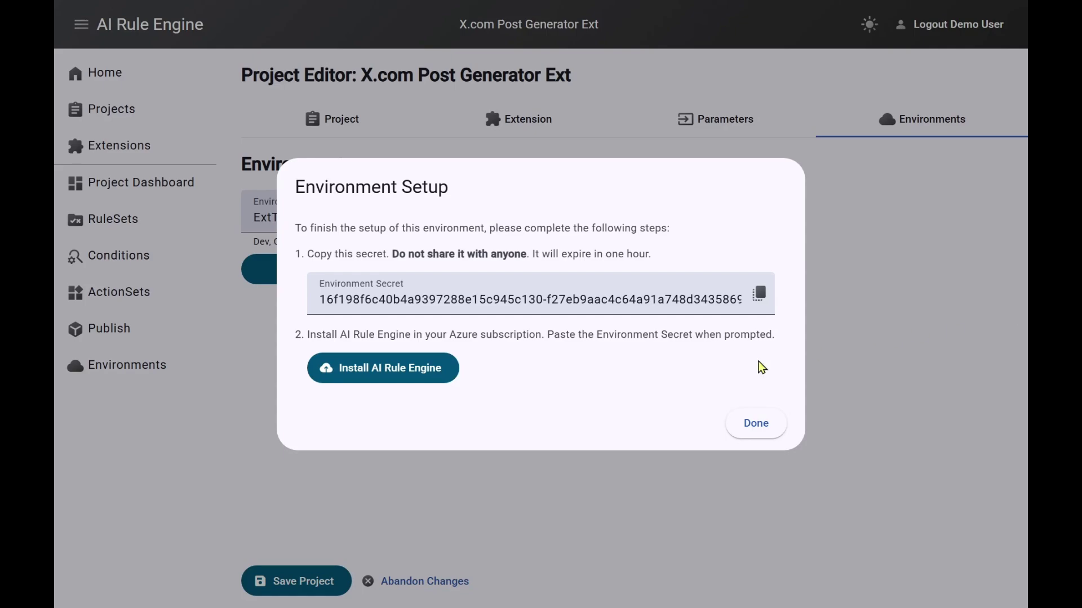
click(755, 429)
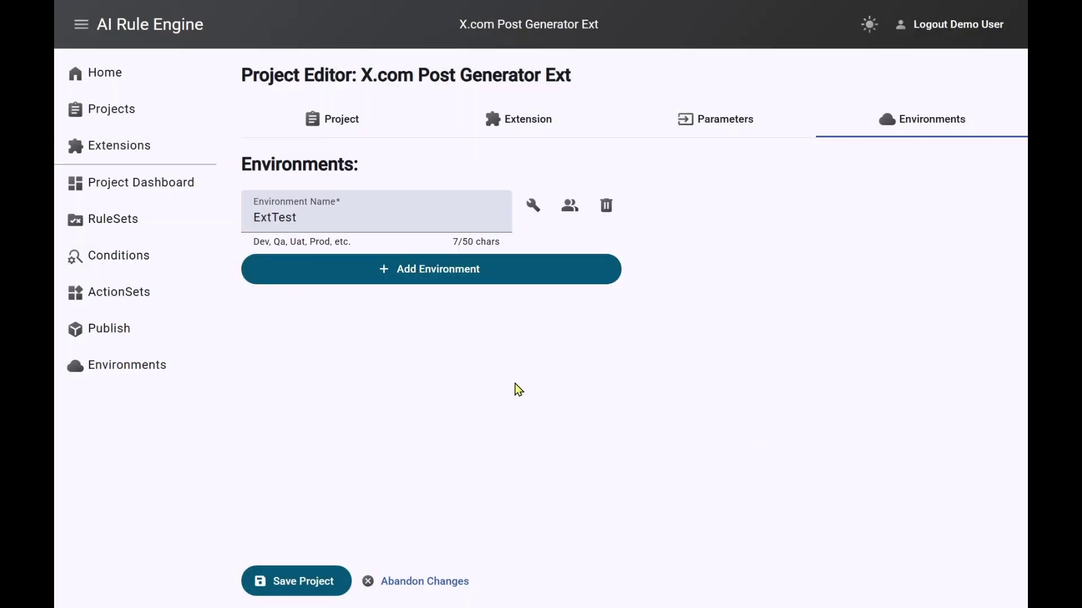
Publish a new version of the extension with the release notes "Initial Release"
click(104, 336)
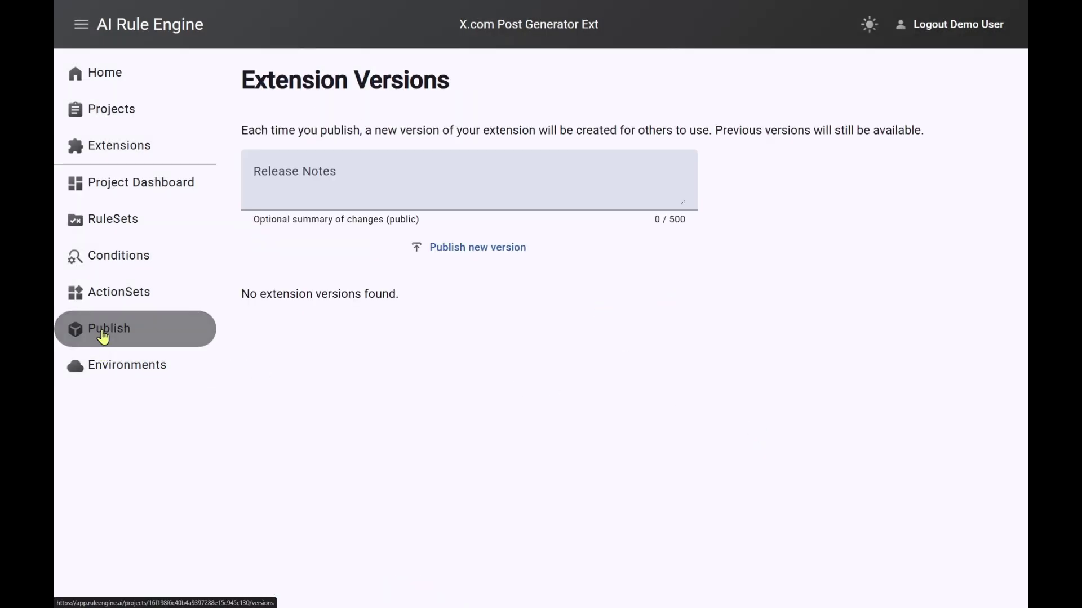
click(338, 169)
text(Initial Release)
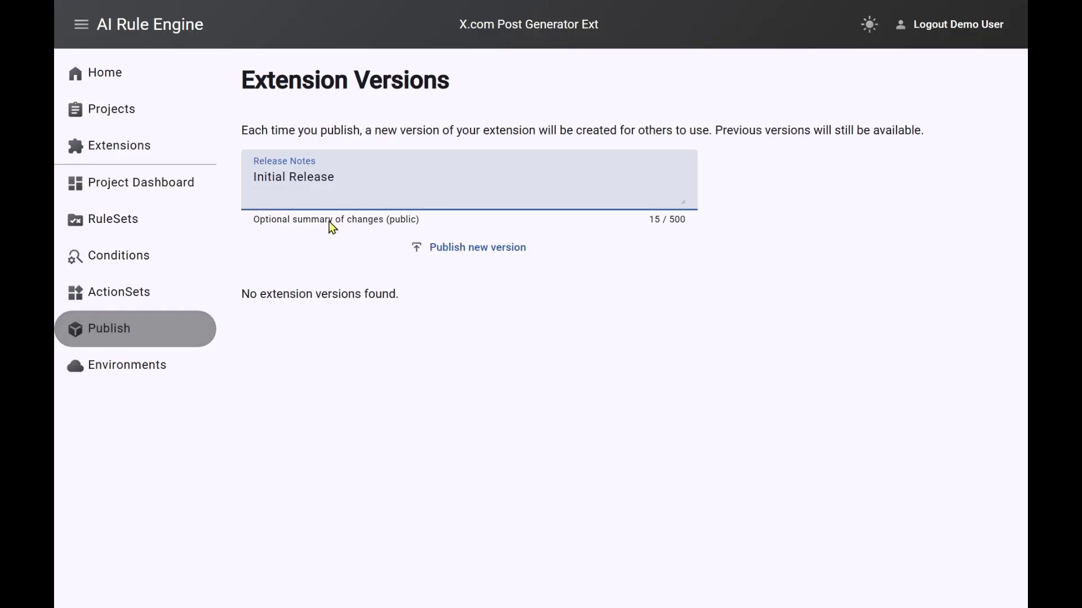
click(473, 258)
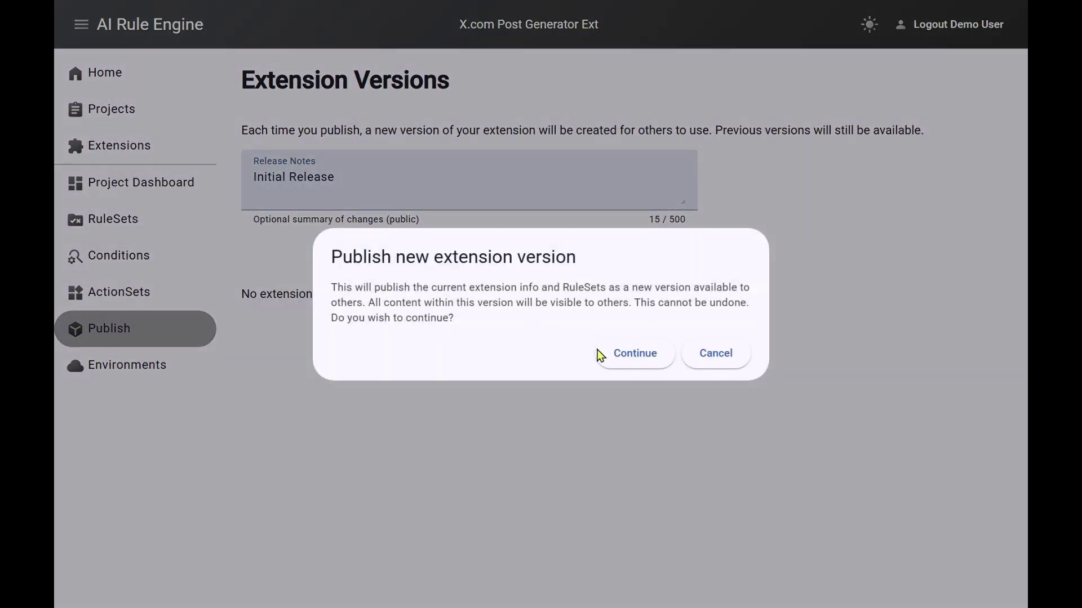
click(636, 361)
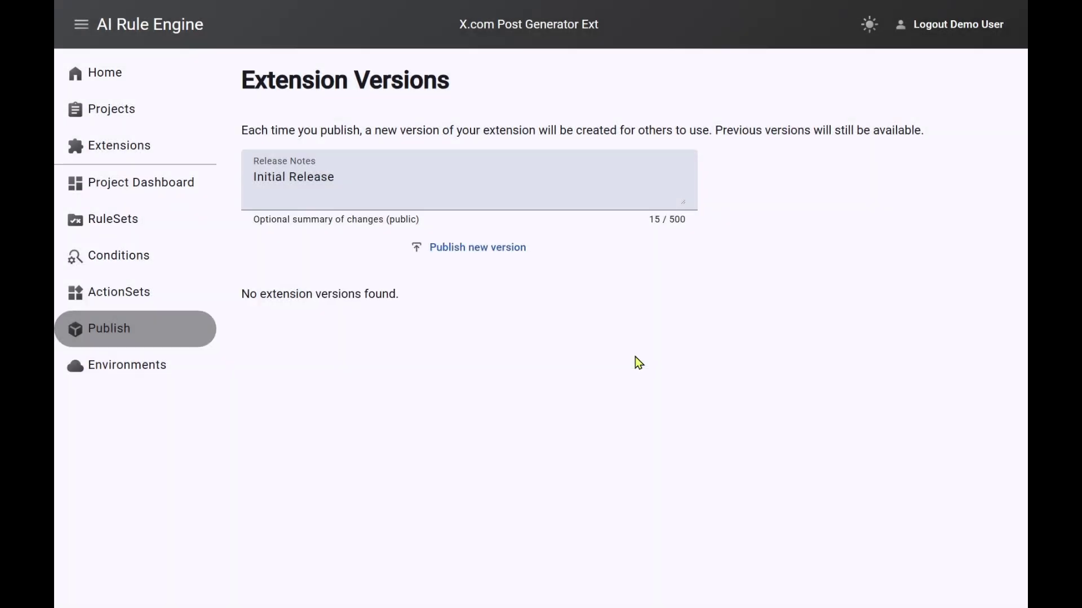